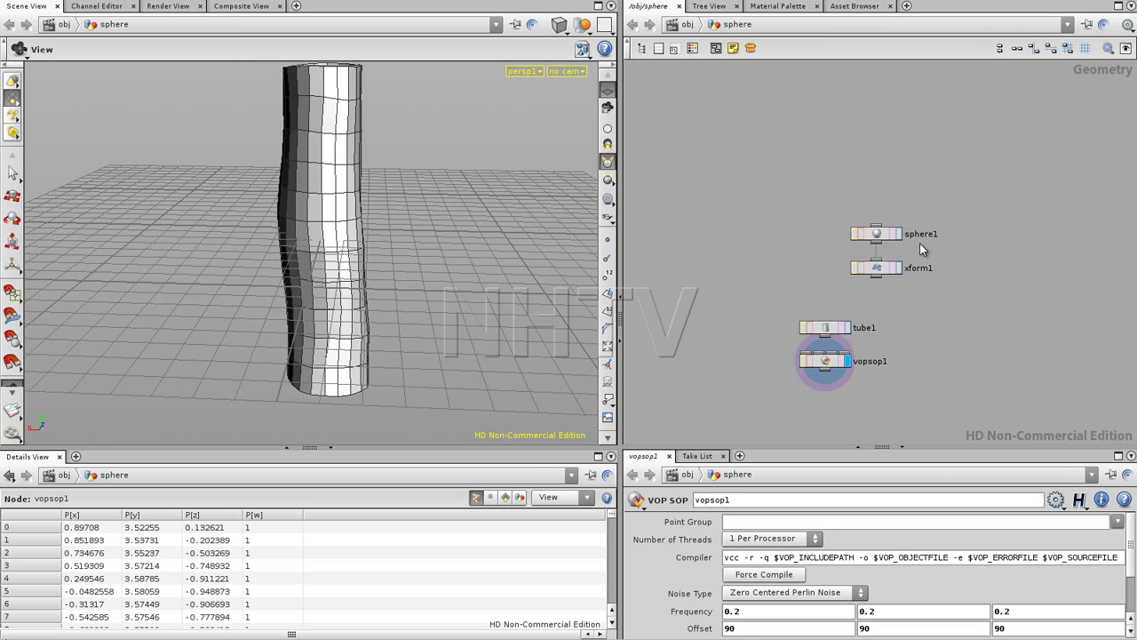
# - Compare the plain tube with its noise-deformed version by switching the displayed node between tube1 and vopsop1
pyautogui.scroll(5, 920, 285)
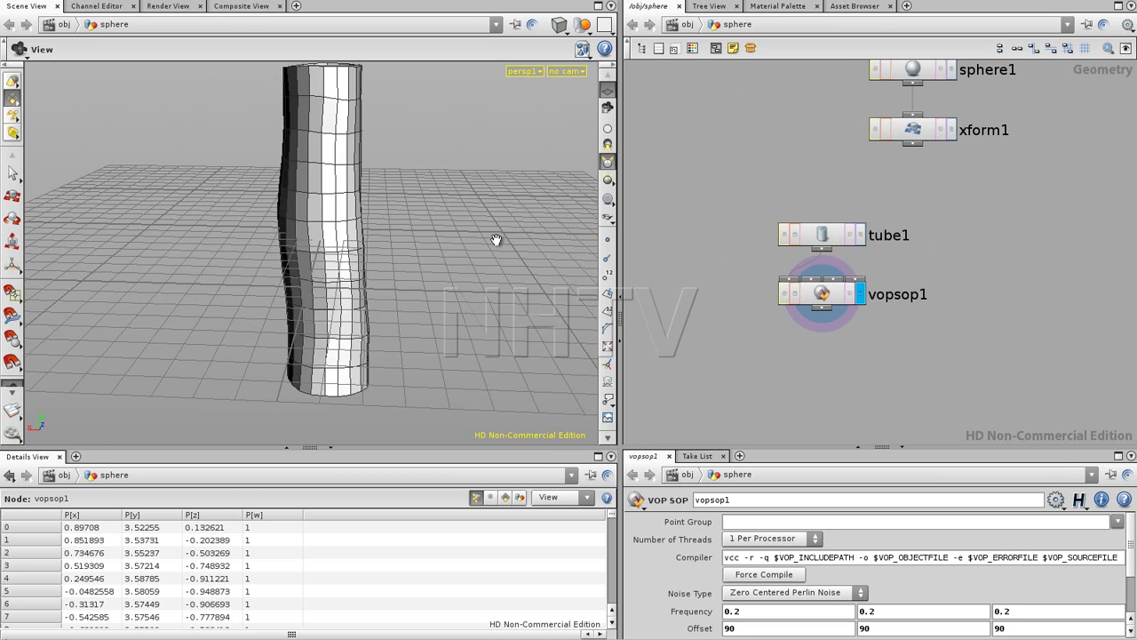
pyautogui.click(856, 238)
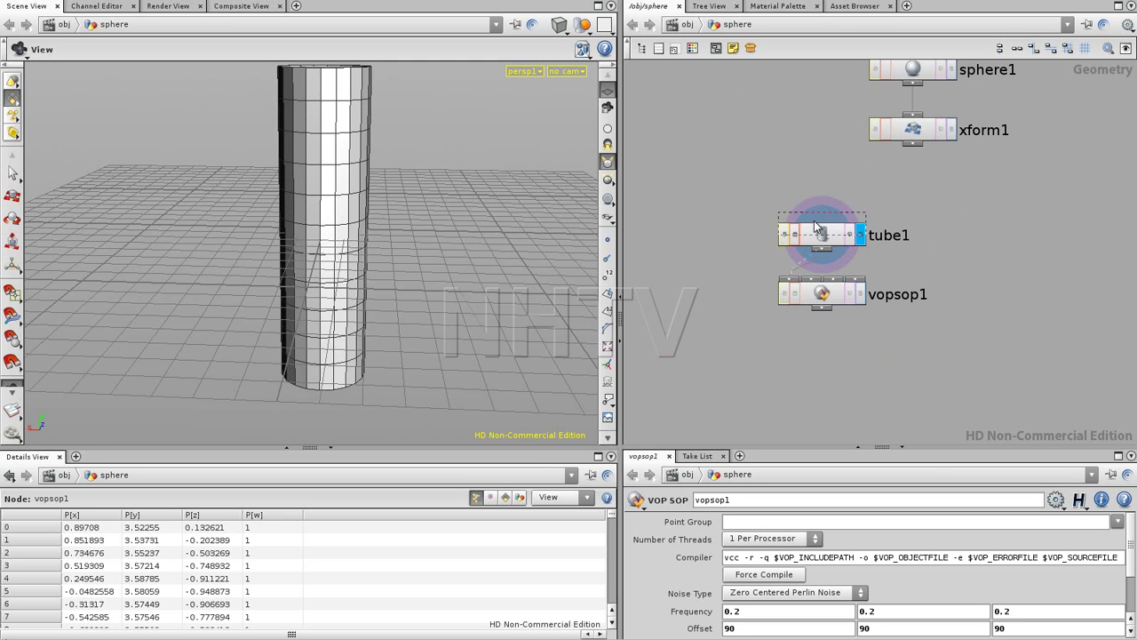
pyautogui.moveTo(814, 236); pyautogui.dragTo(813, 226)
pyautogui.moveTo(405, 223); pyautogui.dragTo(366, 272)
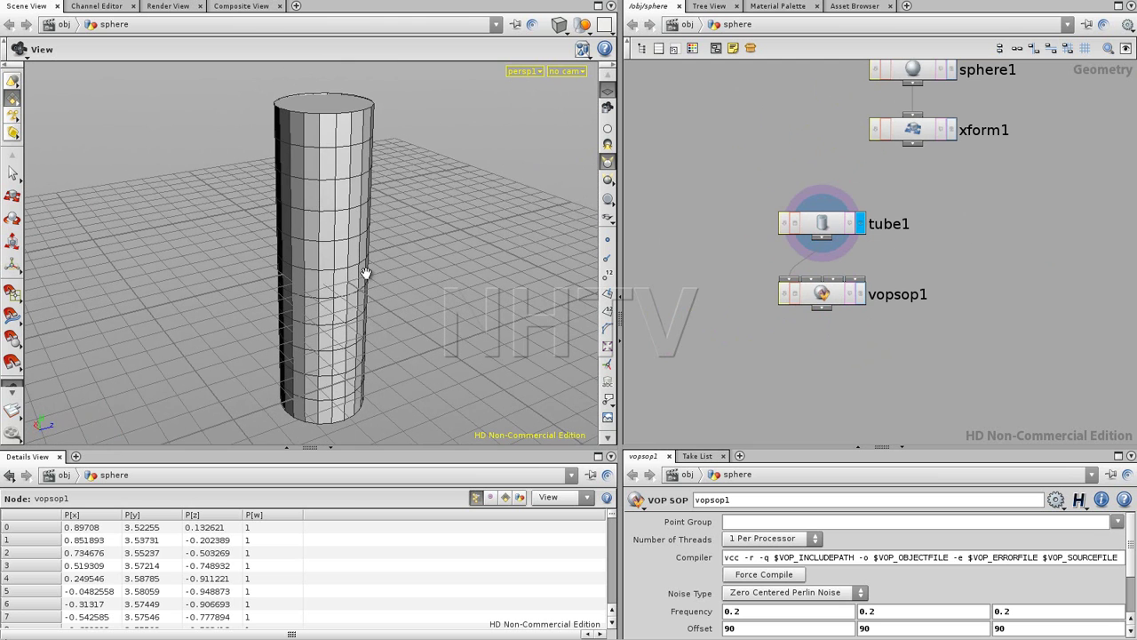
pyautogui.click(859, 294)
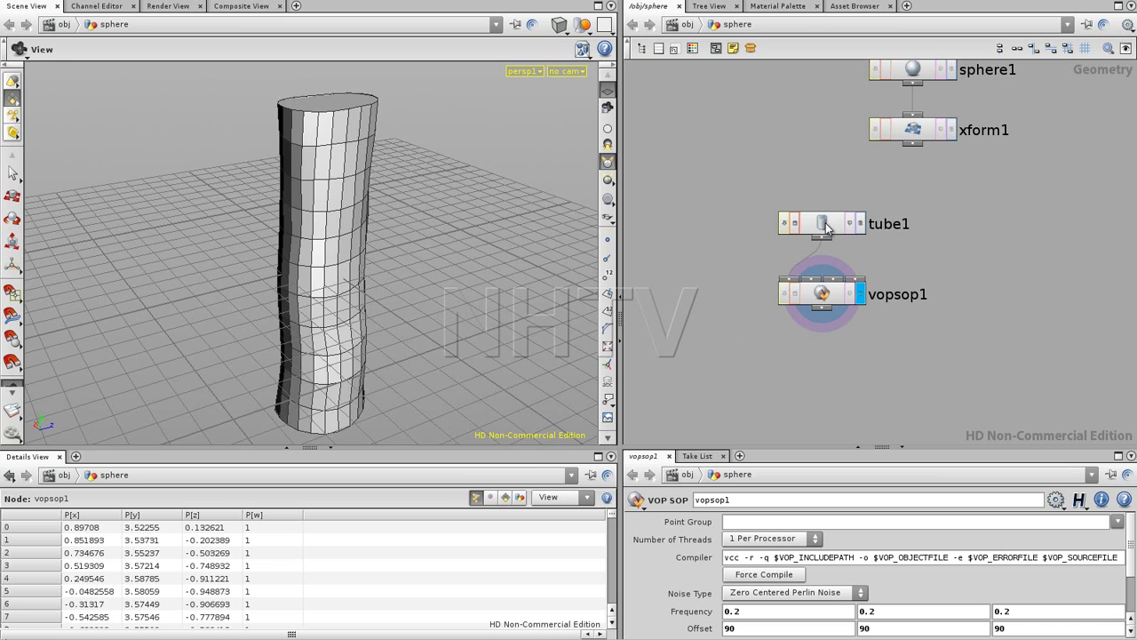
pyautogui.click(859, 224)
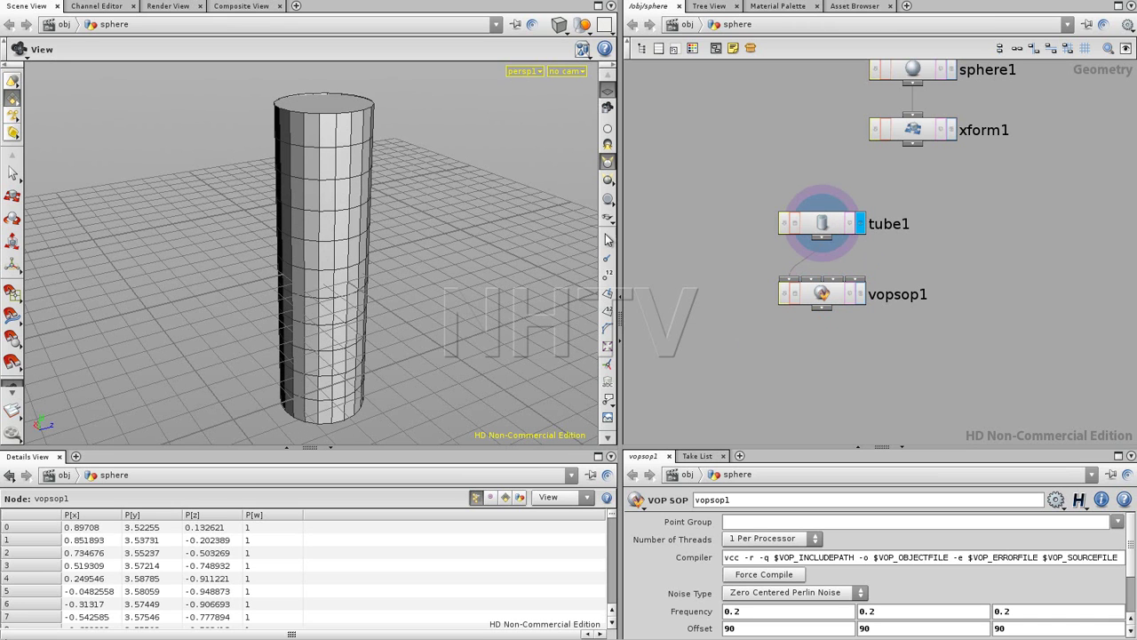
pyautogui.moveTo(815, 296); pyautogui.dragTo(813, 308)
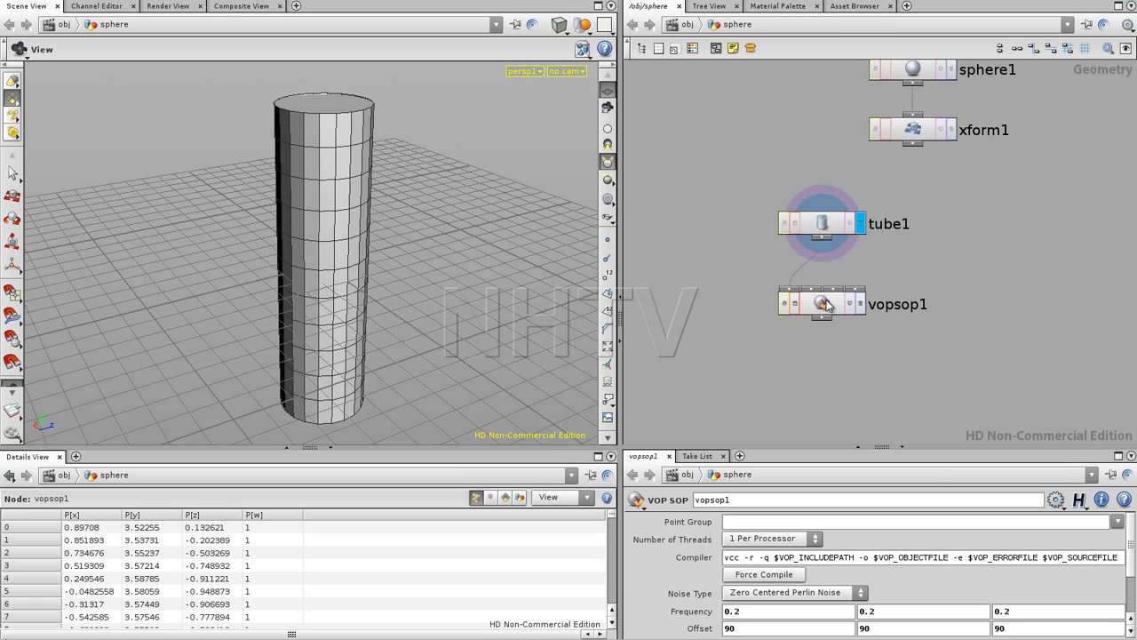
pyautogui.click(861, 304)
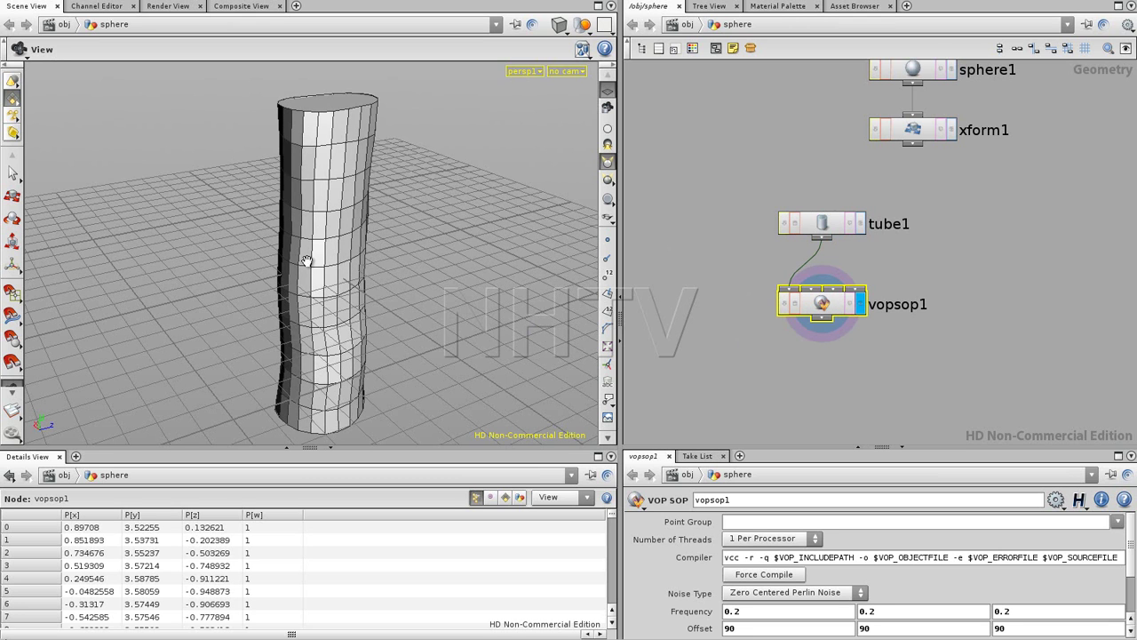
pyautogui.click(664, 203)
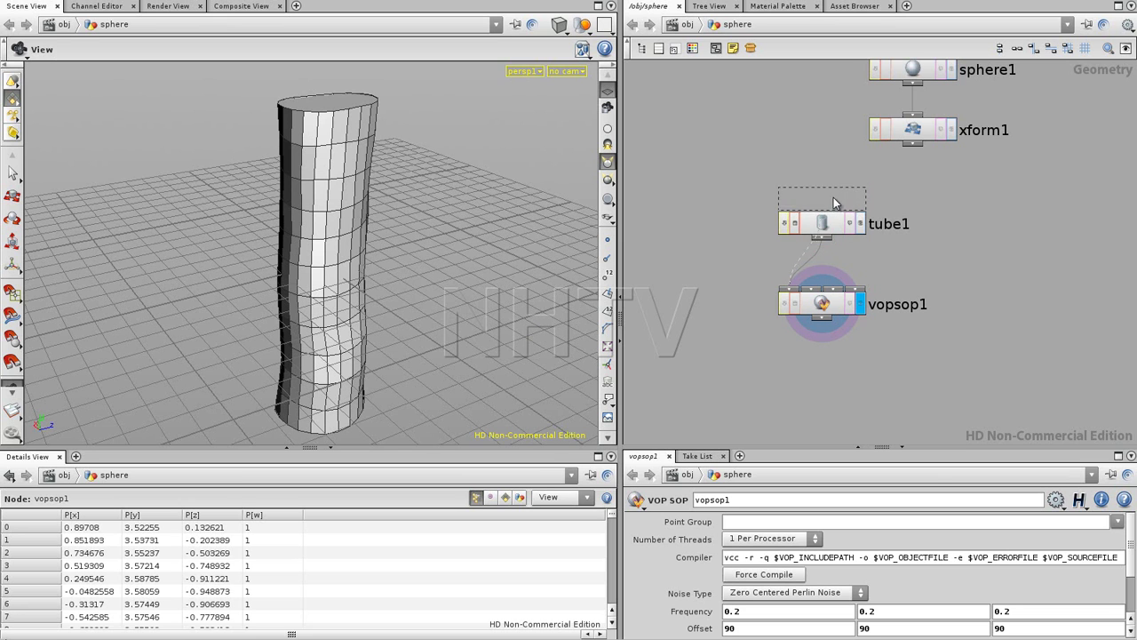
# - Make room between tube1 and vopsop1, insert a UVProject node into that connection and make it the displayed node
pyautogui.moveTo(834, 200); pyautogui.dragTo(833, 169)
pyautogui.moveTo(825, 327); pyautogui.dragTo(824, 355)
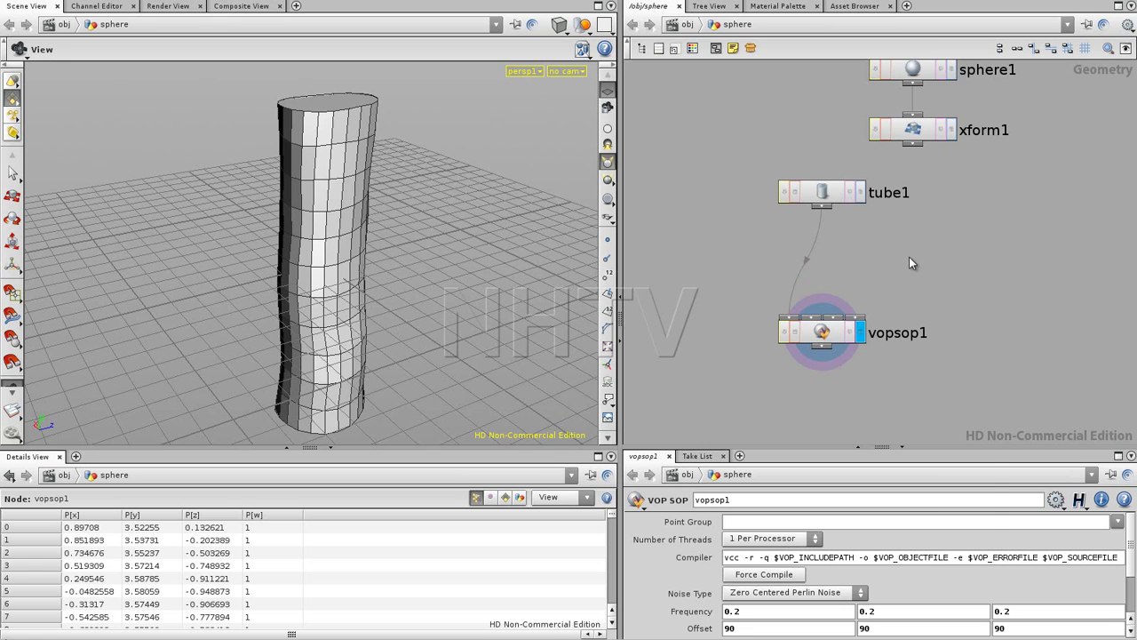
pyautogui.press('Tab')
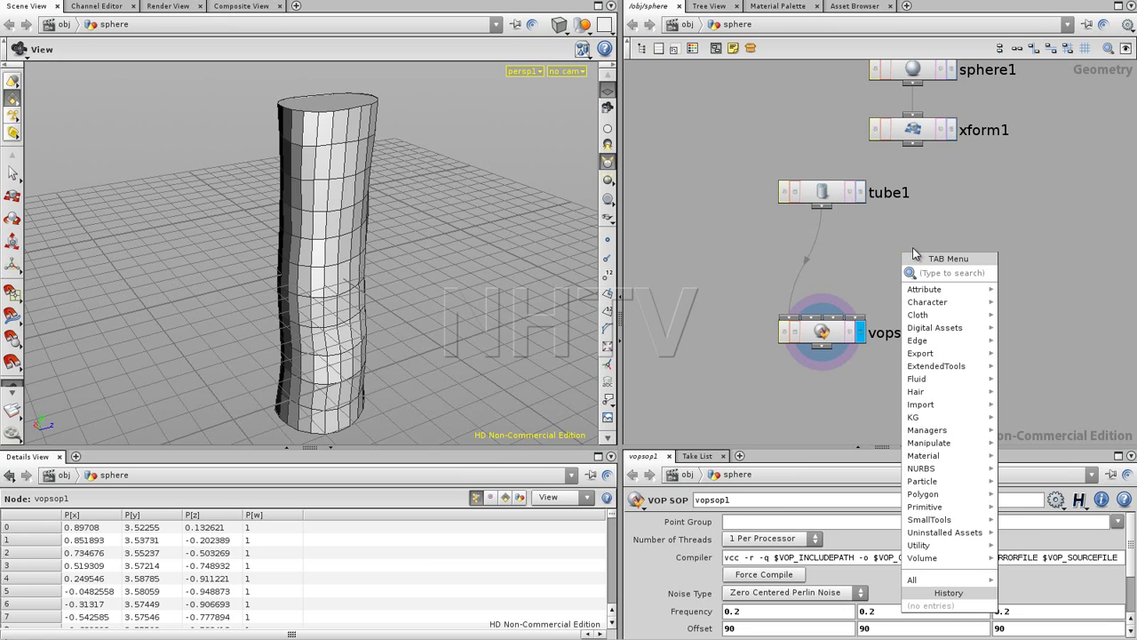
pyautogui.moveTo(919, 456)
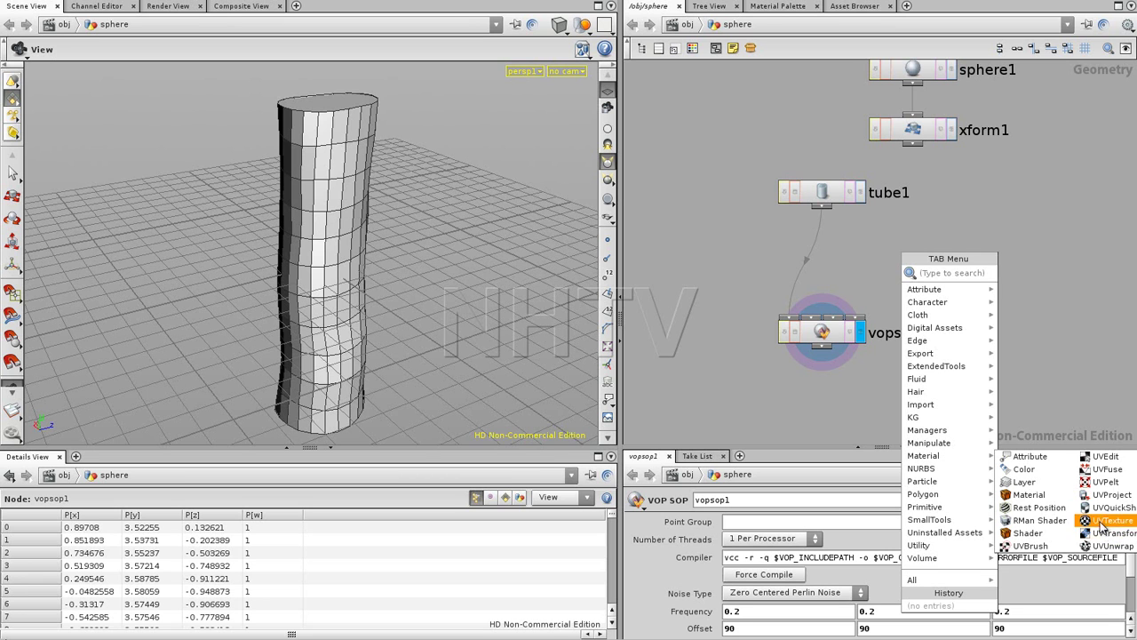
pyautogui.click(1107, 501)
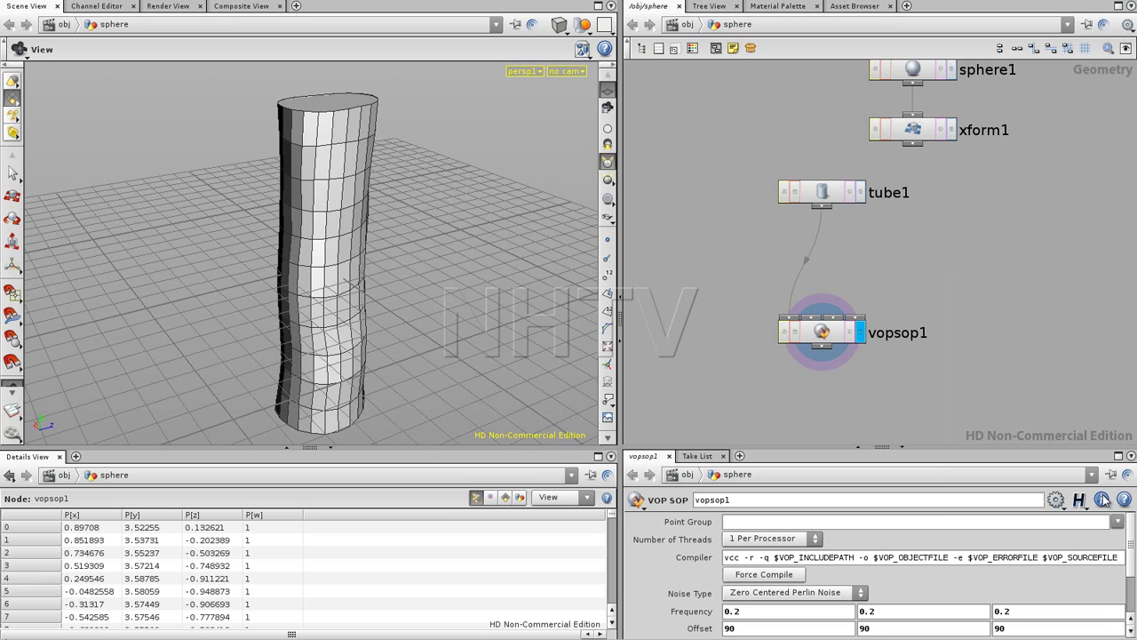
pyautogui.click(853, 263)
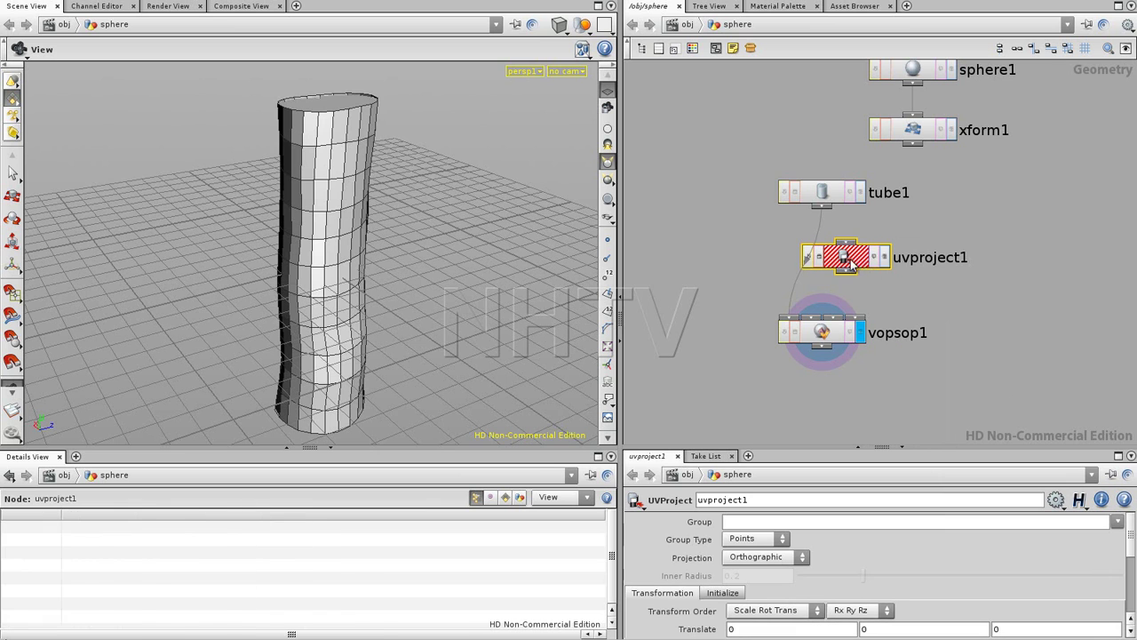
pyautogui.click(860, 257)
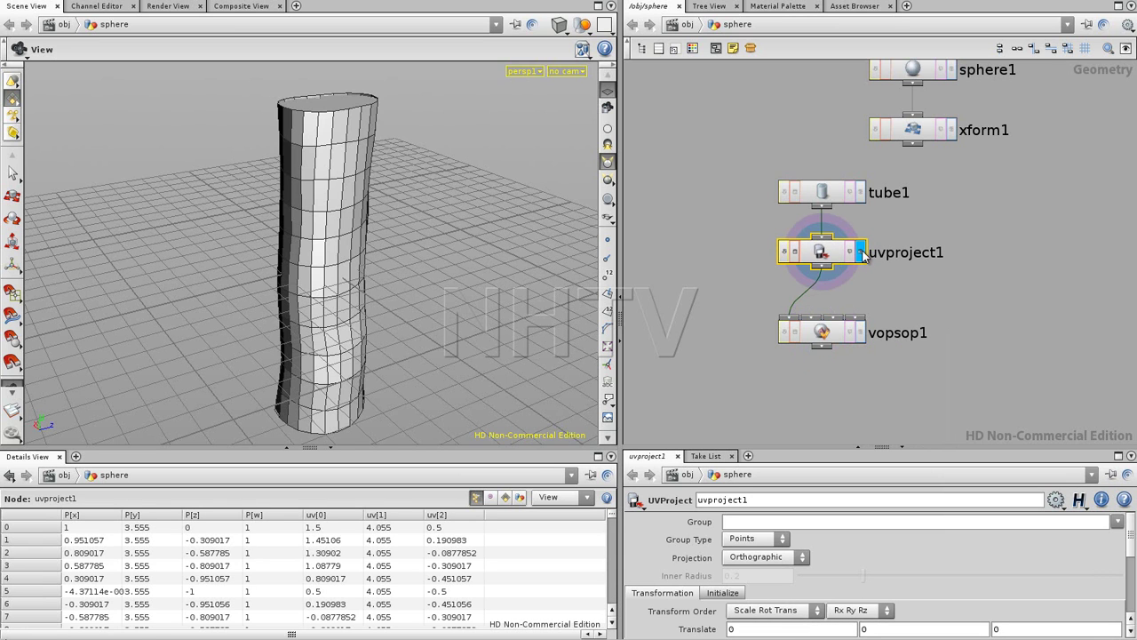
# - Show the UVProject projection handle in the viewport and examine it around the tube
pyautogui.moveTo(844, 447); pyautogui.dragTo(844, 408)
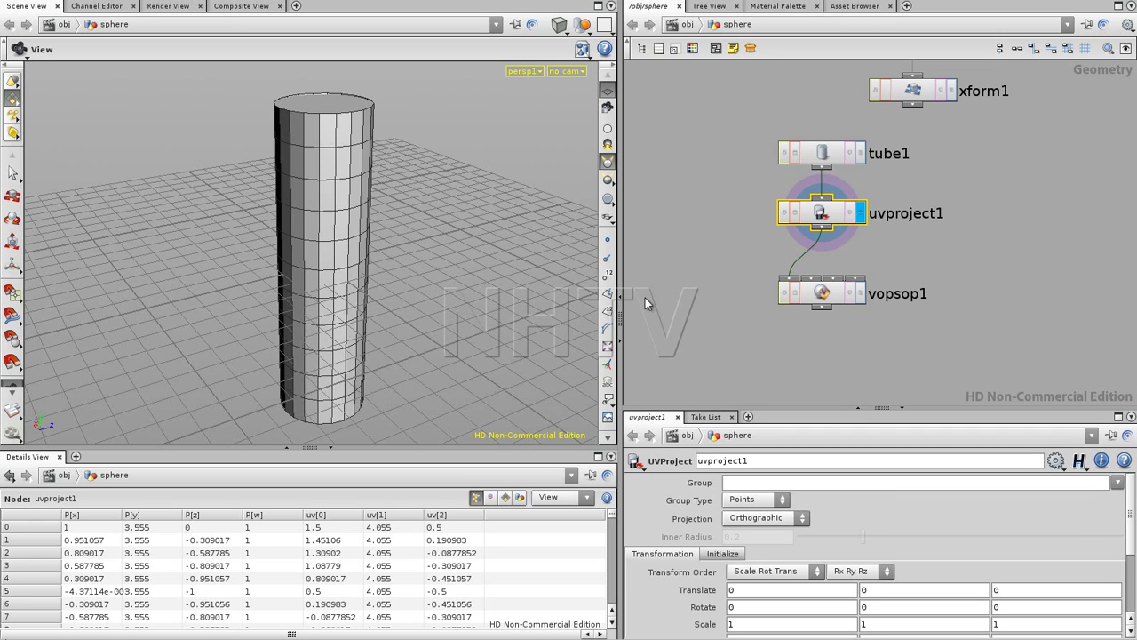
pyautogui.moveTo(398, 282); pyautogui.dragTo(515, 271)
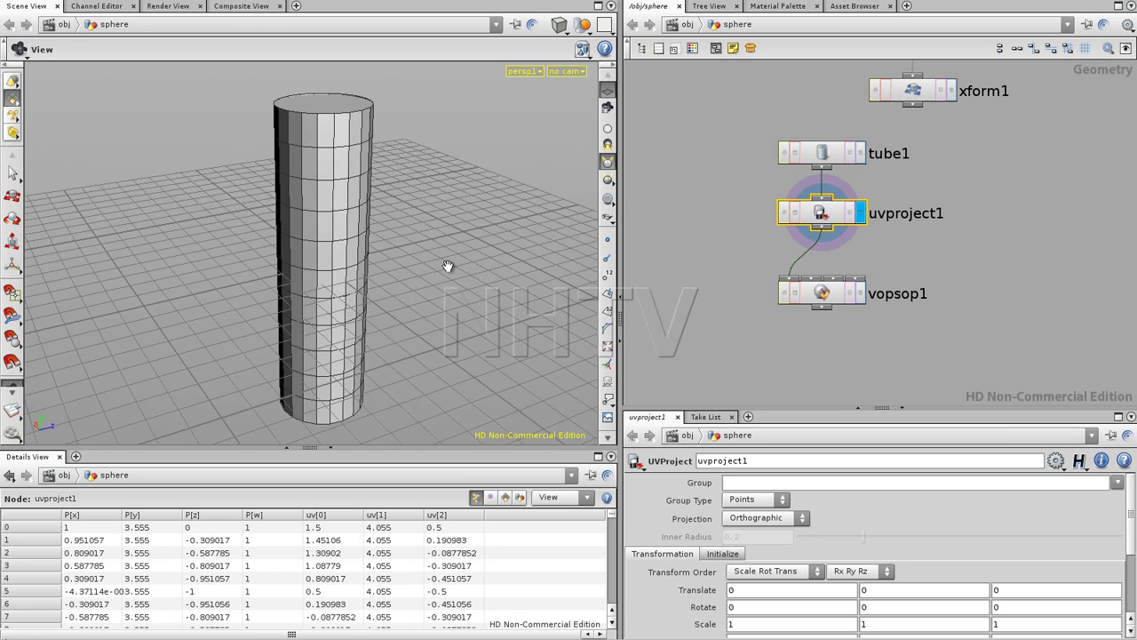
pyautogui.press('Return')
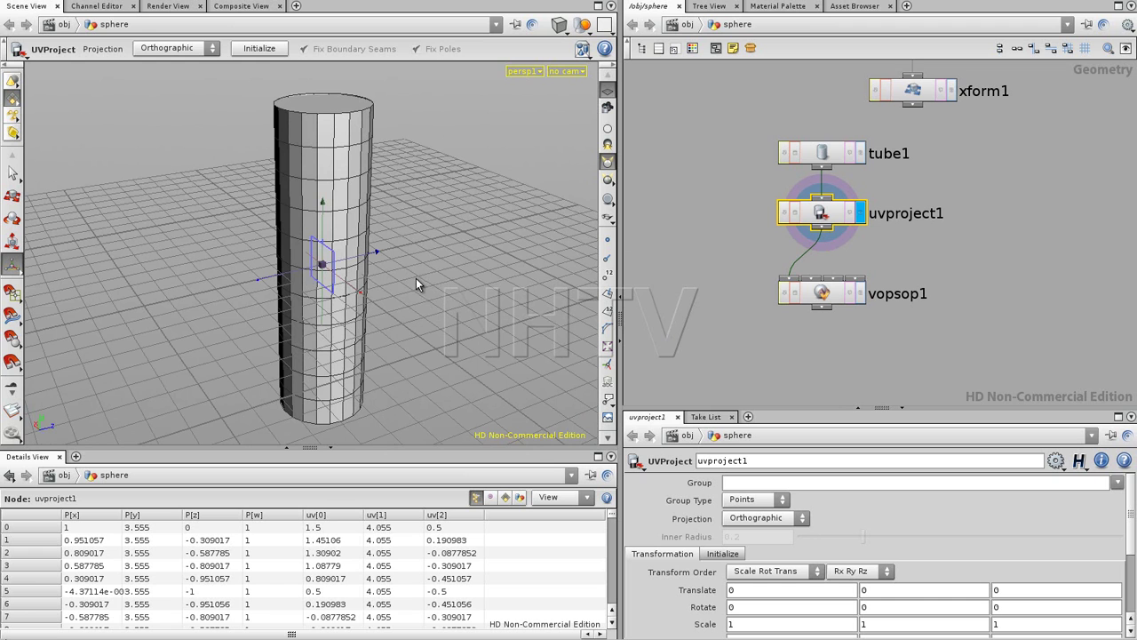
pyautogui.moveTo(388, 275); pyautogui.dragTo(453, 270)
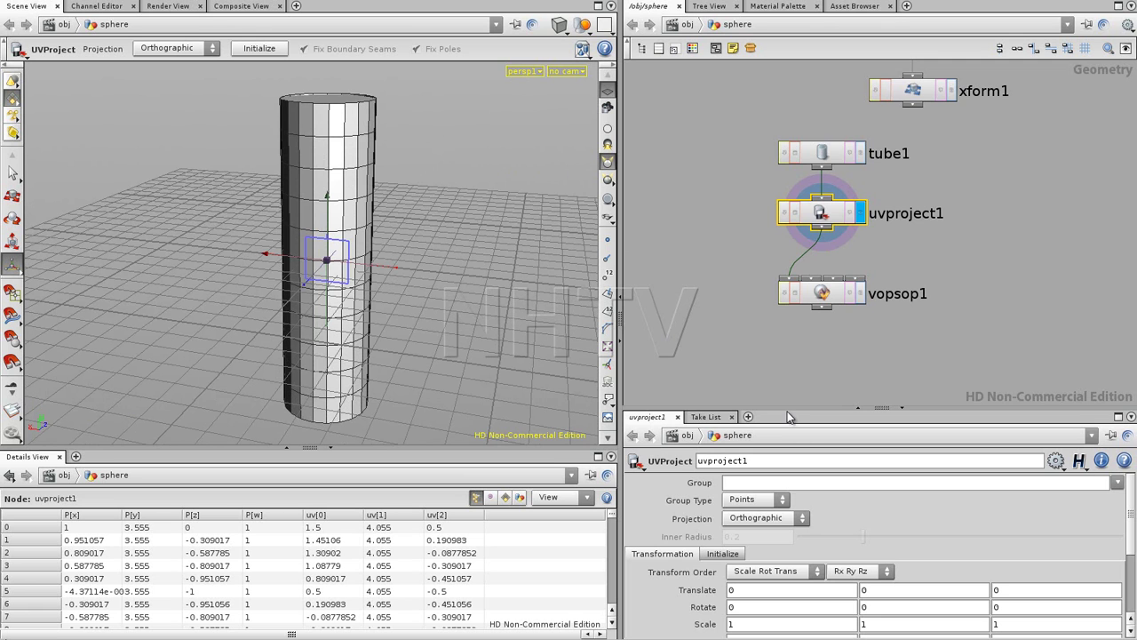
# - Enlarge the parameter area and set uvproject1's projection to Cylindrical
pyautogui.moveTo(790, 396); pyautogui.dragTo(792, 258)
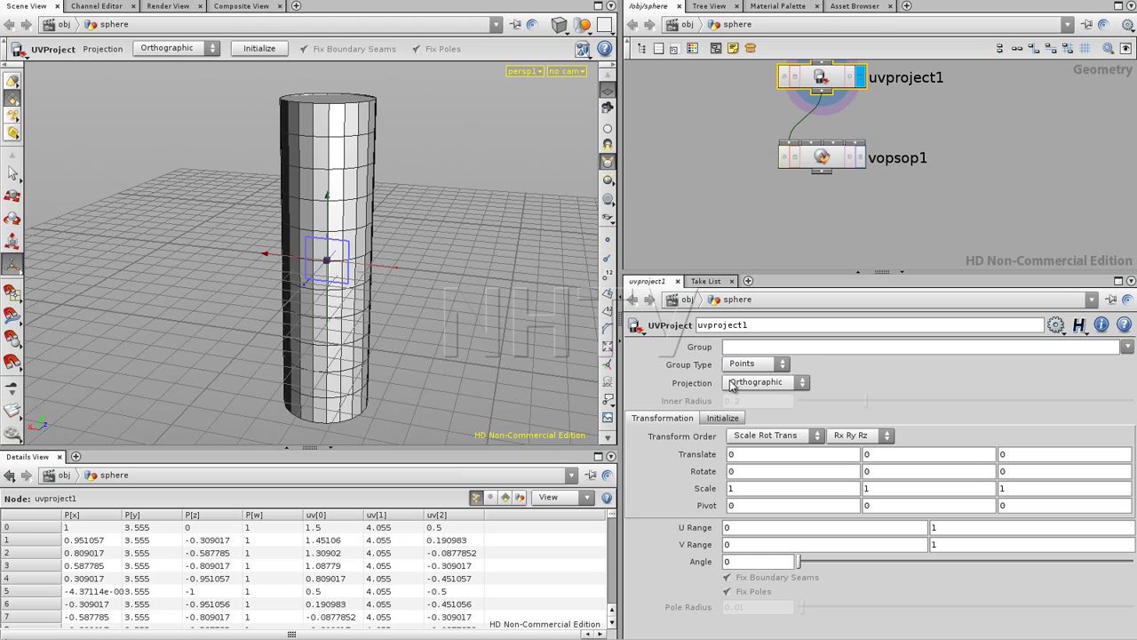
pyautogui.click(803, 386)
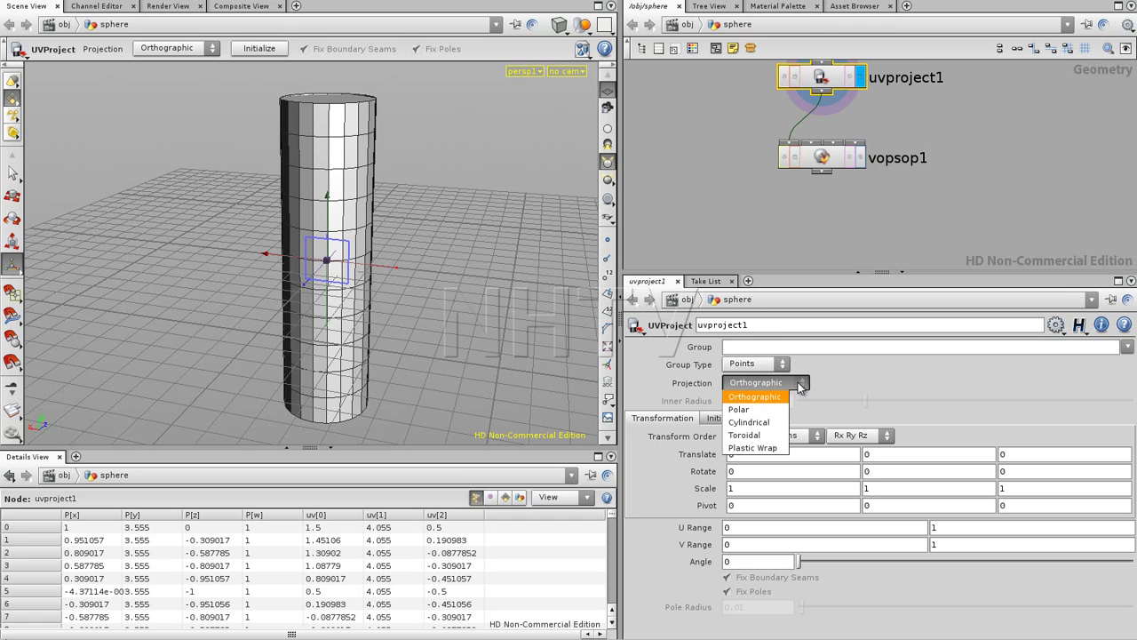
pyautogui.click(763, 423)
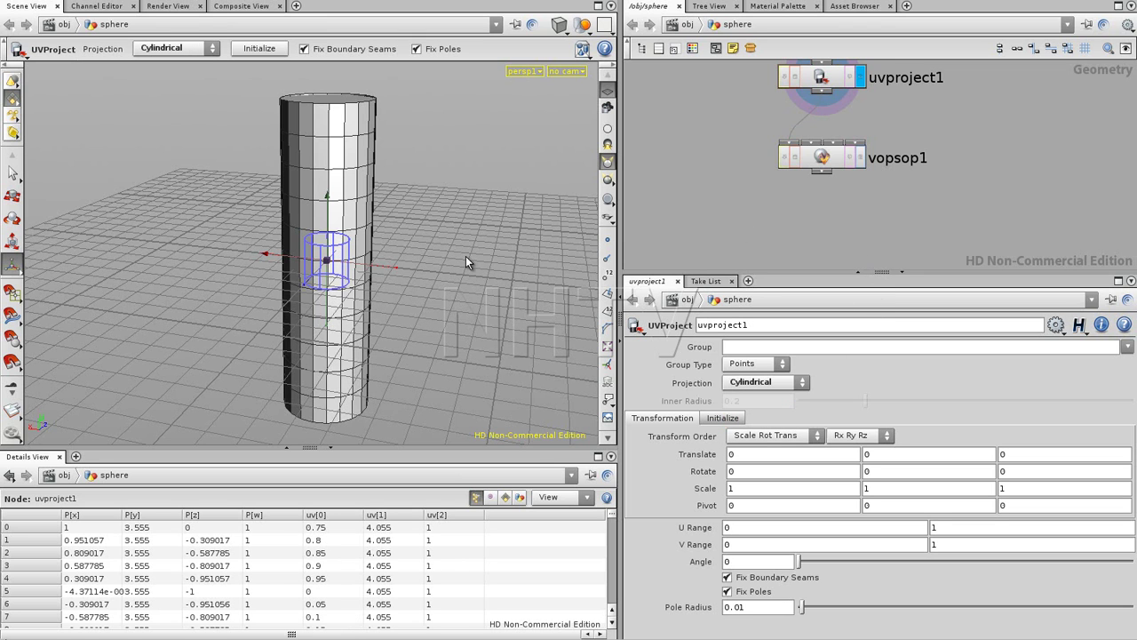
# - Initialize the cylindrical projection with the To Best Plane method to fit the tube, and check its transformation values
pyautogui.keyDown('alt'); pyautogui.moveTo(417, 233); pyautogui.dragTo(371, 264); pyautogui.keyUp('alt')
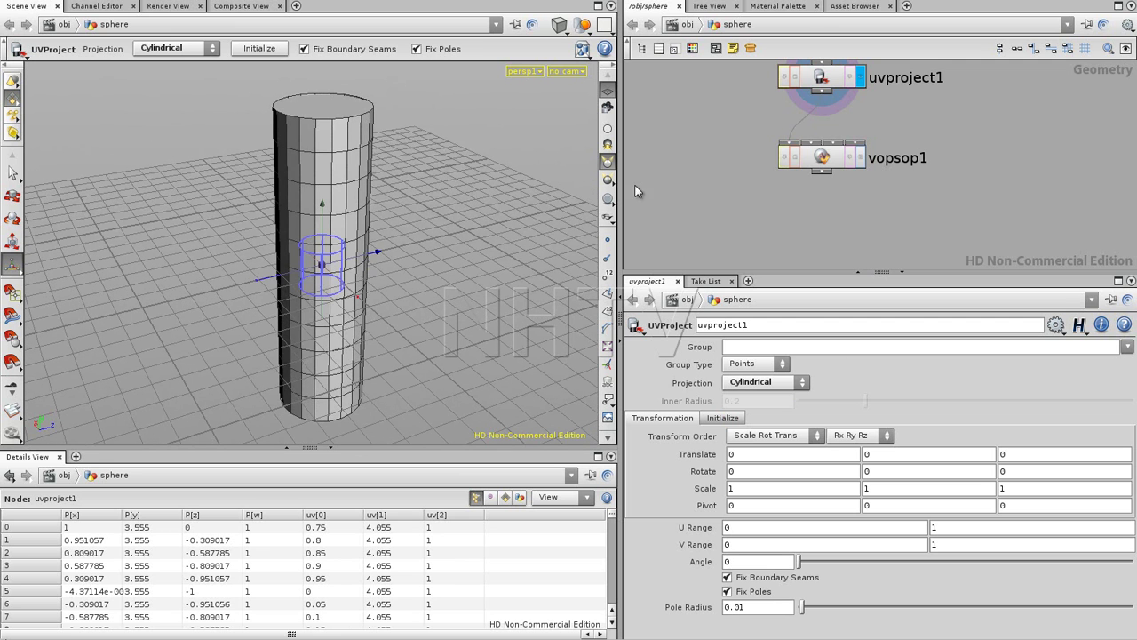
pyautogui.click(720, 419)
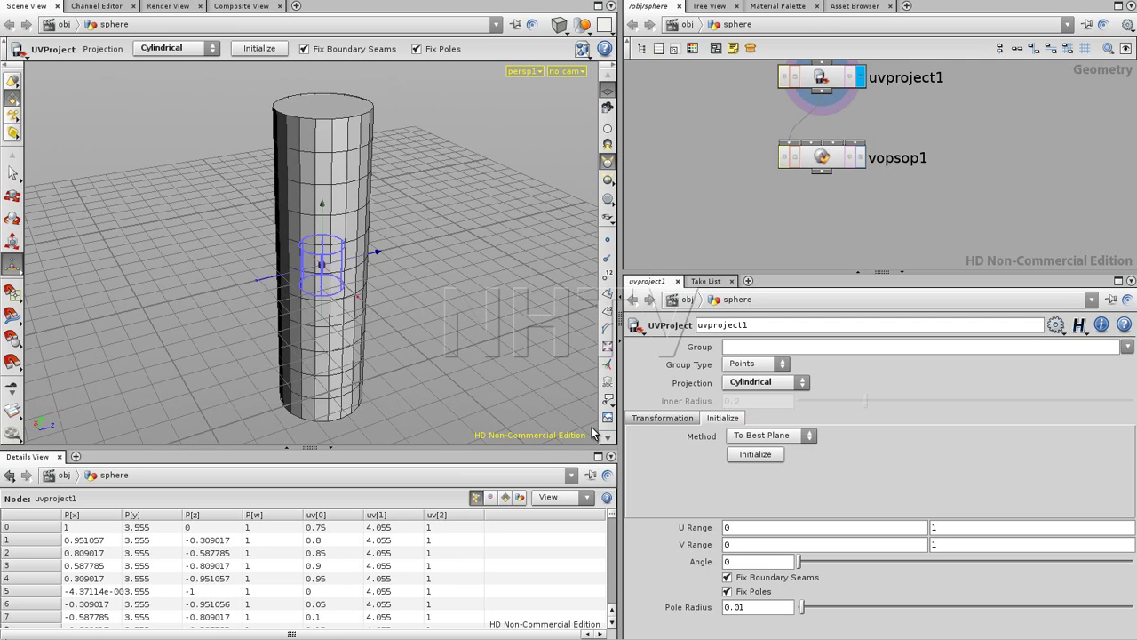
pyautogui.click(662, 423)
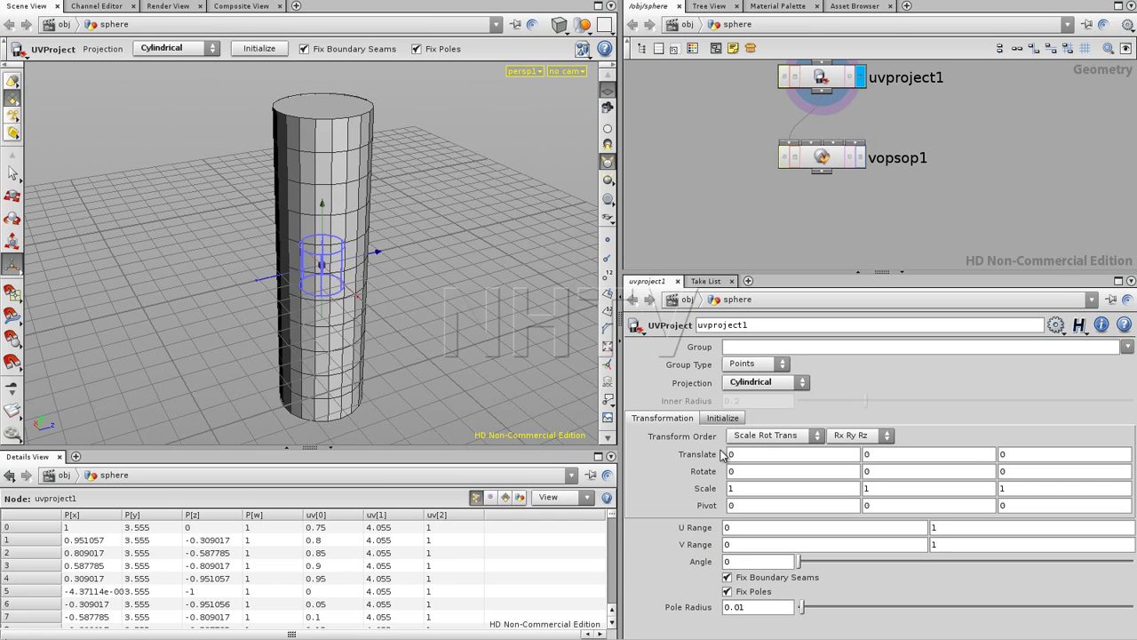
pyautogui.click(724, 418)
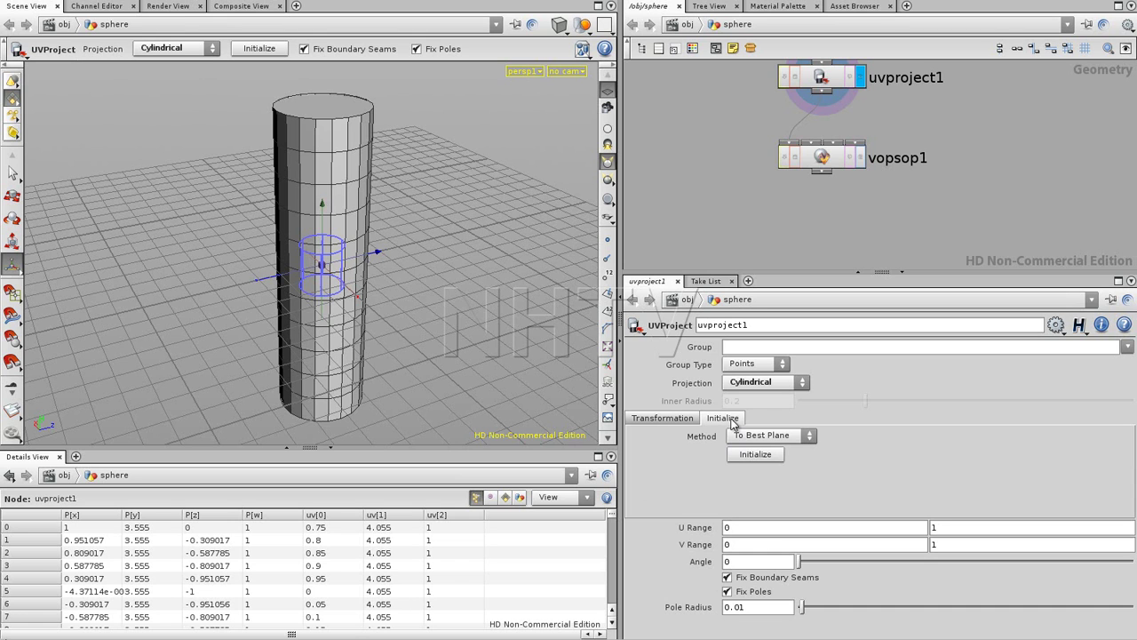
pyautogui.click(755, 455)
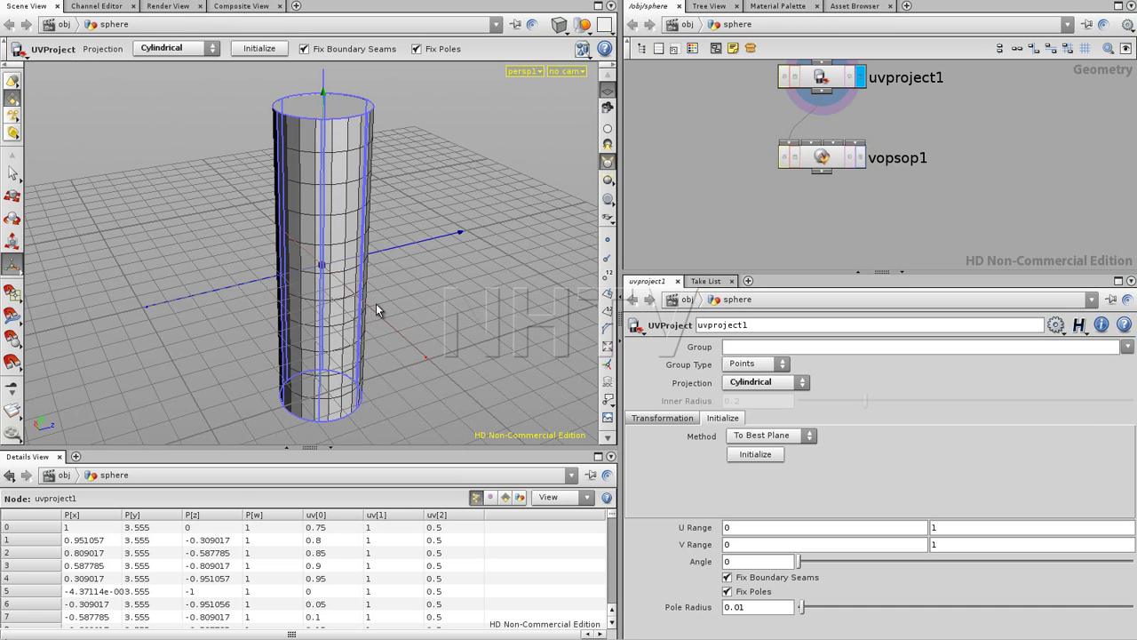
pyautogui.click(660, 418)
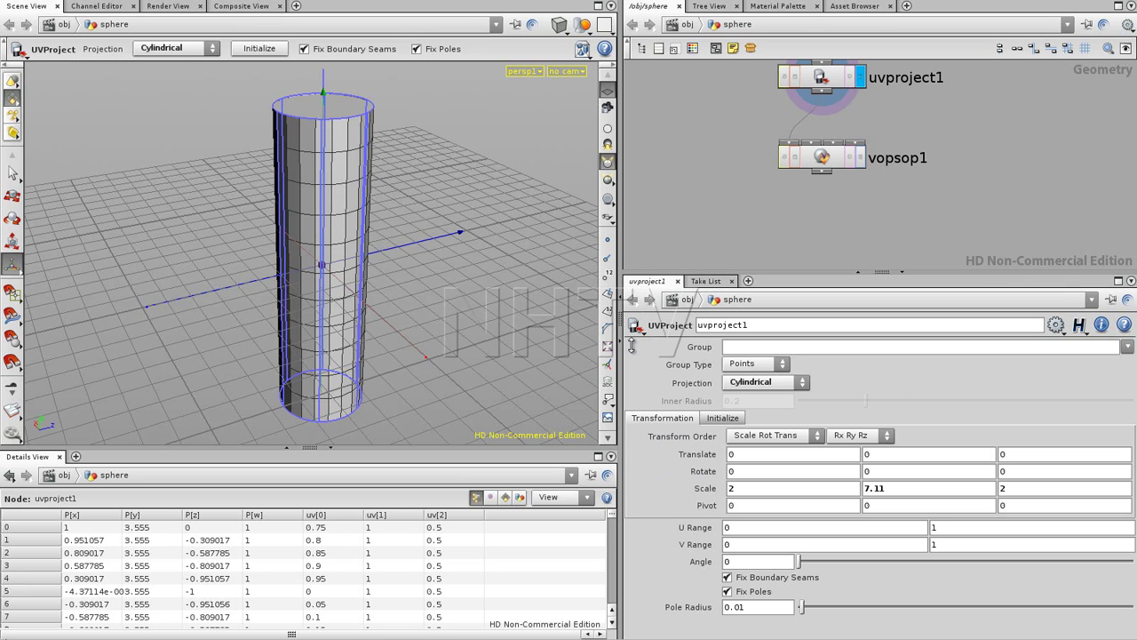
# - Move tube1 away from the origin to a center of about 2.59, 1.30, -2.74
pyautogui.moveTo(723, 140); pyautogui.dragTo(679, 278, button='middle')
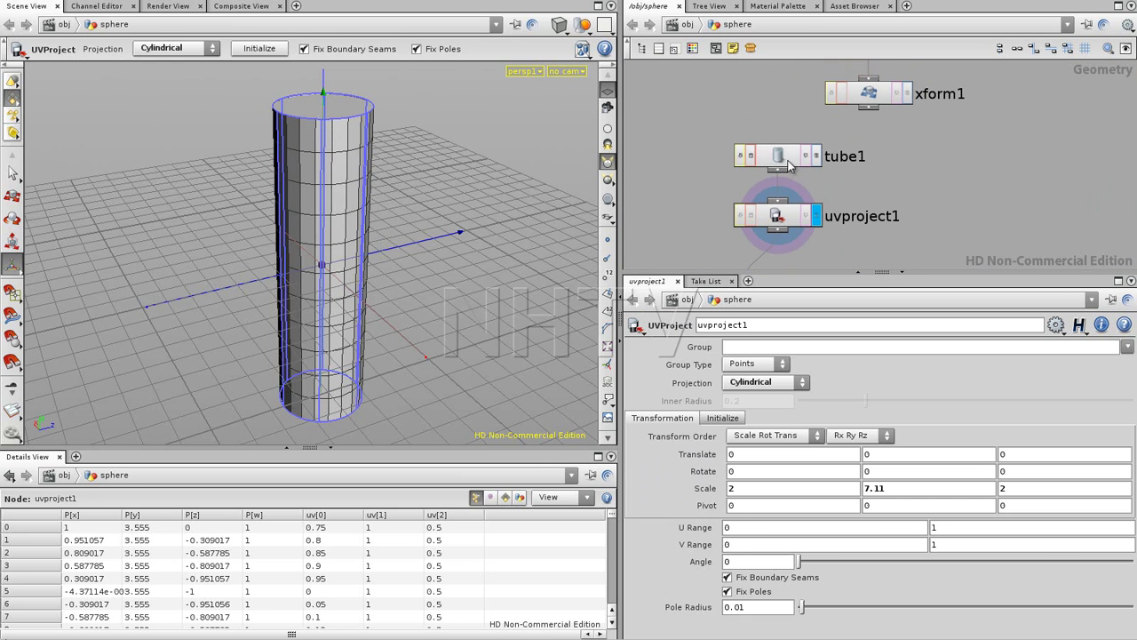
pyautogui.click(782, 160)
pyautogui.moveTo(318, 269); pyautogui.dragTo(178, 182)
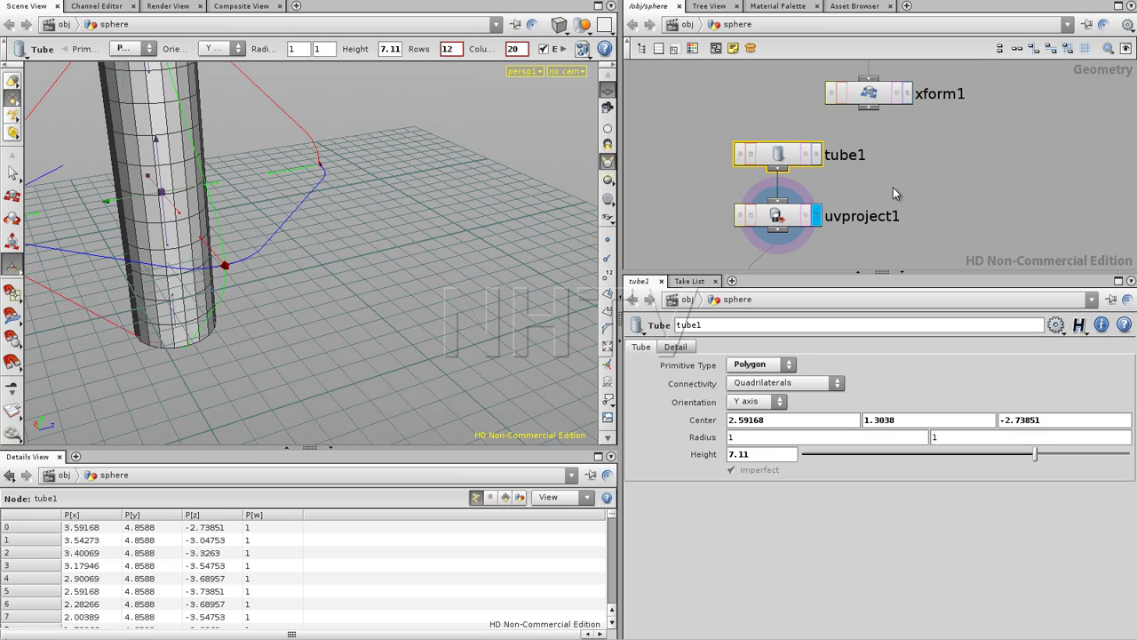
# - Start a centroid expression in uvproject1's X translation that references "../tube1"
pyautogui.click(781, 220)
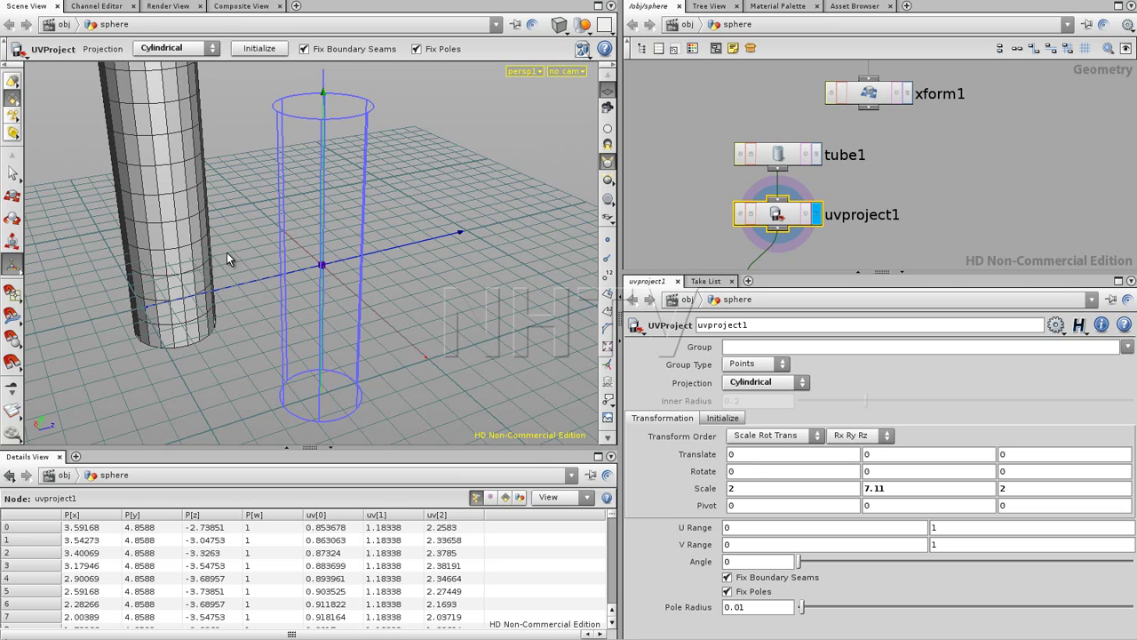
pyautogui.doubleClick(764, 455)
pyautogui.write('ce')
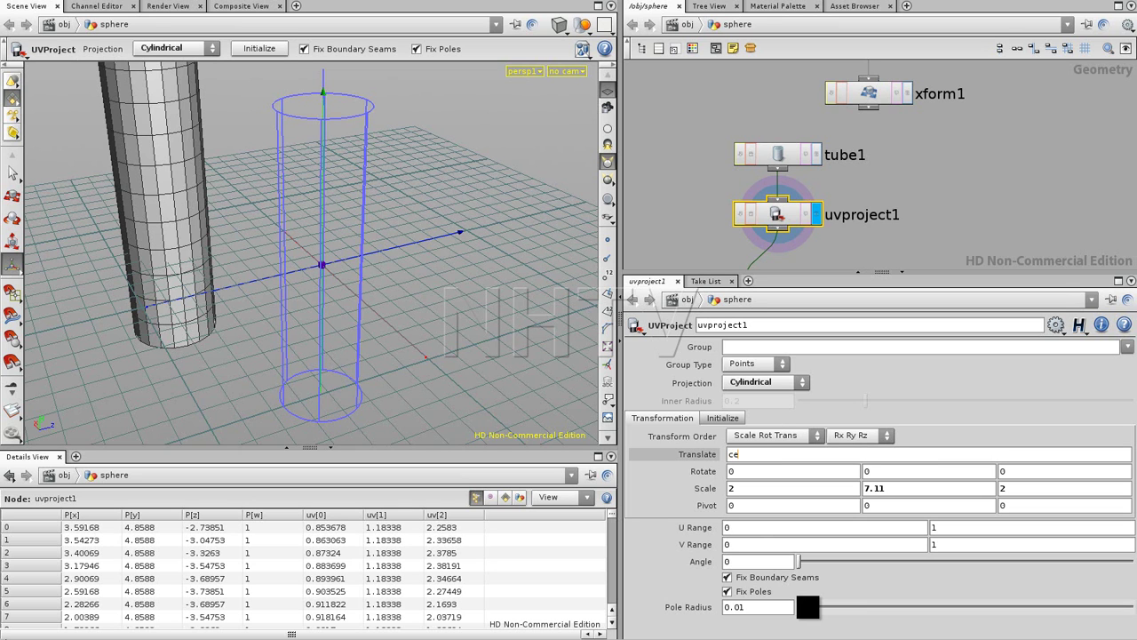
pyautogui.write('ntroid(')
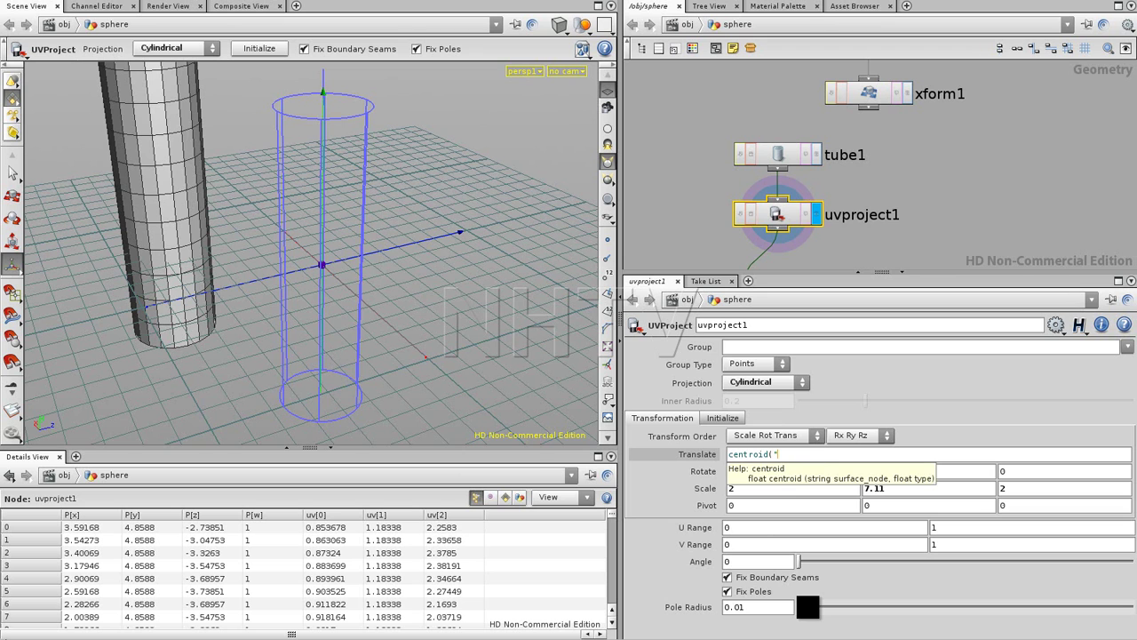
pyautogui.write('"../')
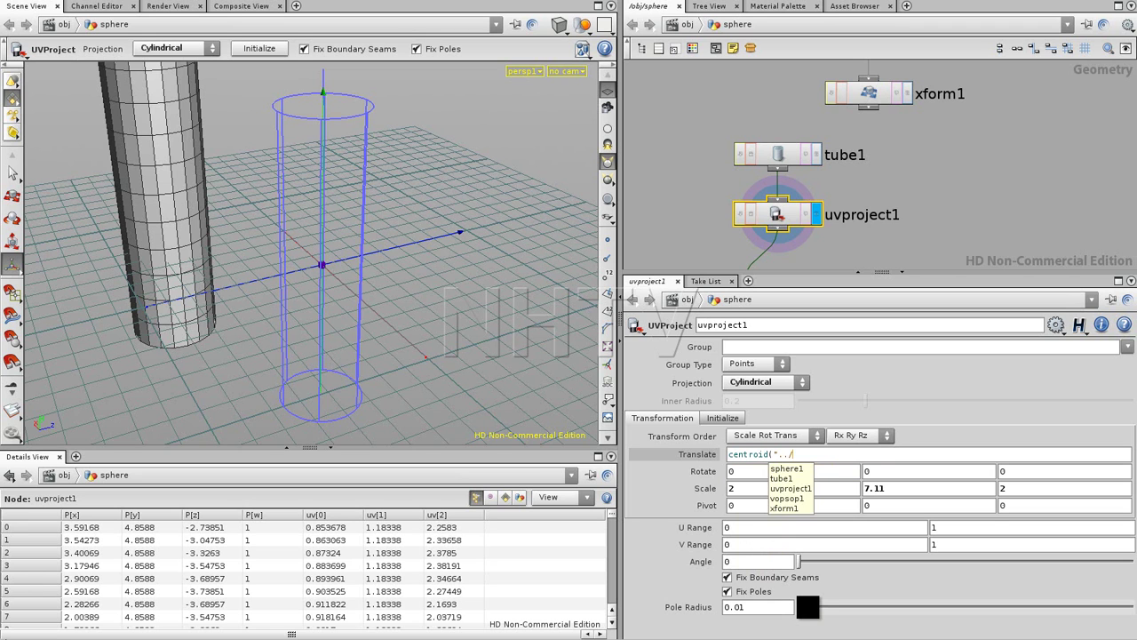
pyautogui.write('tu')
pyautogui.press('Down')
pyautogui.press('Return')
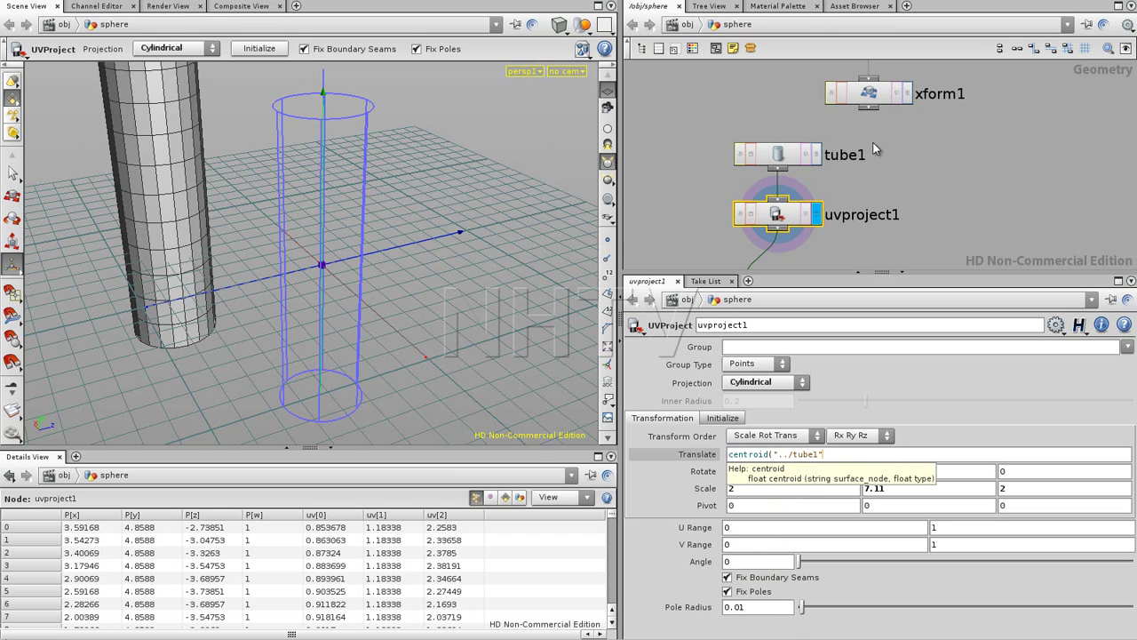
# - Move the tube1 node further above uvproject1 in the network to open a gap between the two nodes
pyautogui.moveTo(773, 154); pyautogui.dragTo(777, 101)
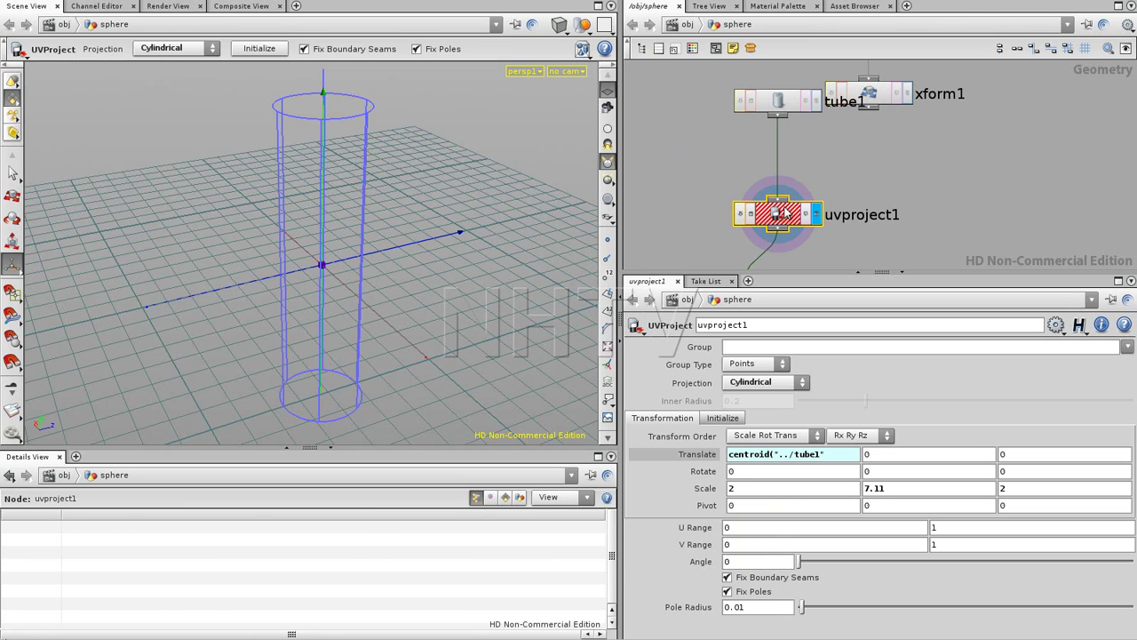
pyautogui.moveTo(779, 217); pyautogui.dragTo(778, 230)
pyautogui.moveTo(882, 179); pyautogui.dragTo(877, 161, button='middle')
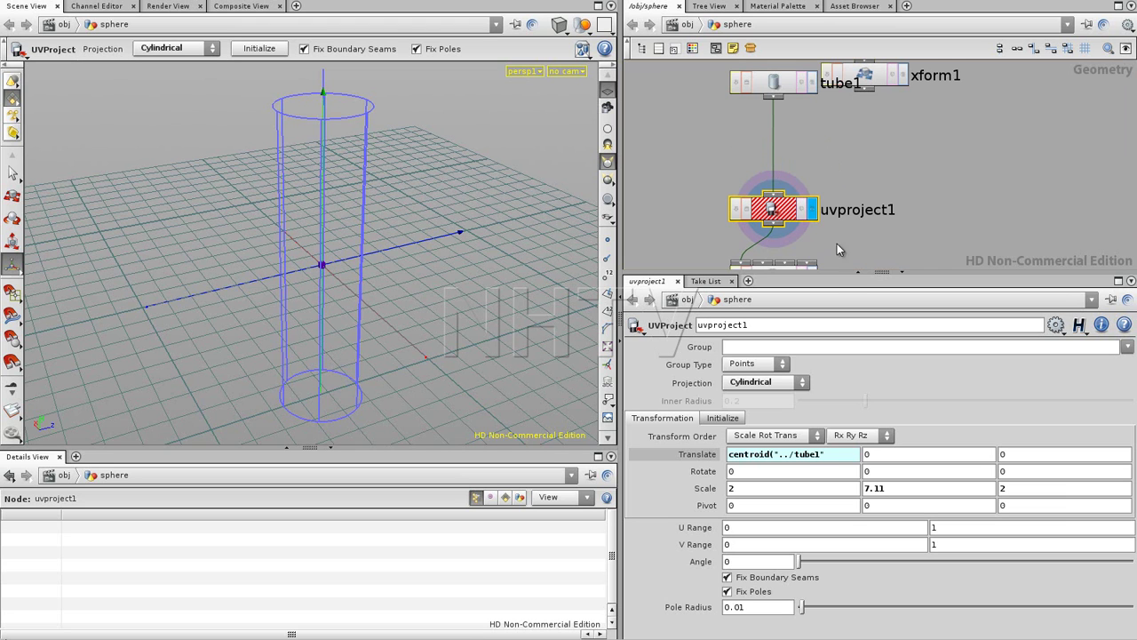
# - Replace the "../tube1" reference with an input path, making uvproject1's X translation centroid(opinputpath(".",0),0)
pyautogui.moveTo(774, 454); pyautogui.dragTo(859, 453)
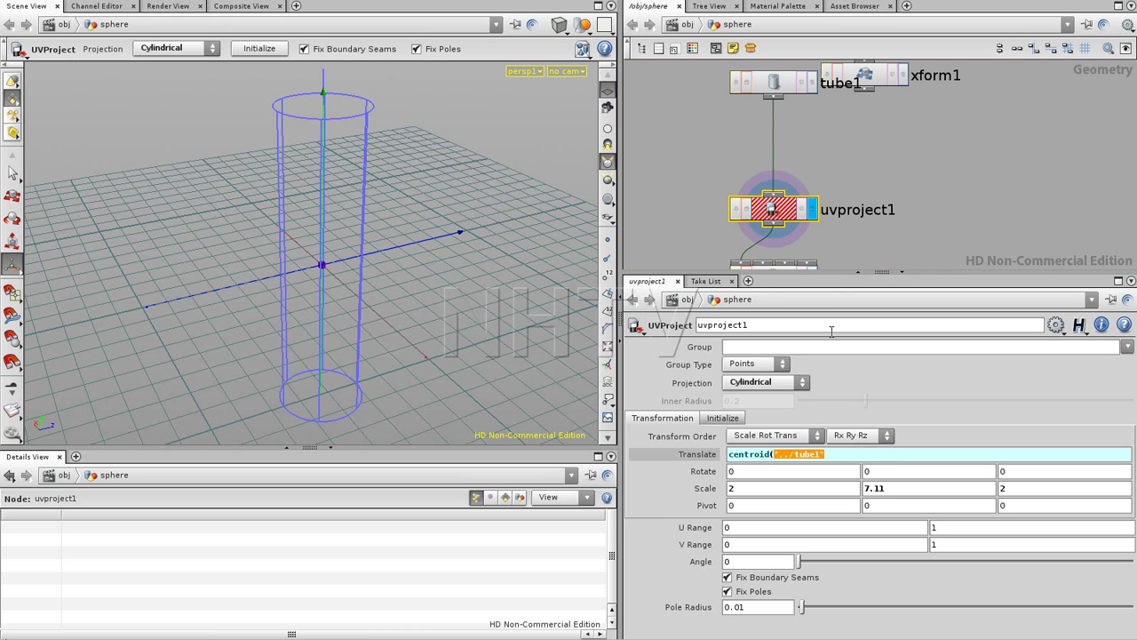
pyautogui.write('opinput')
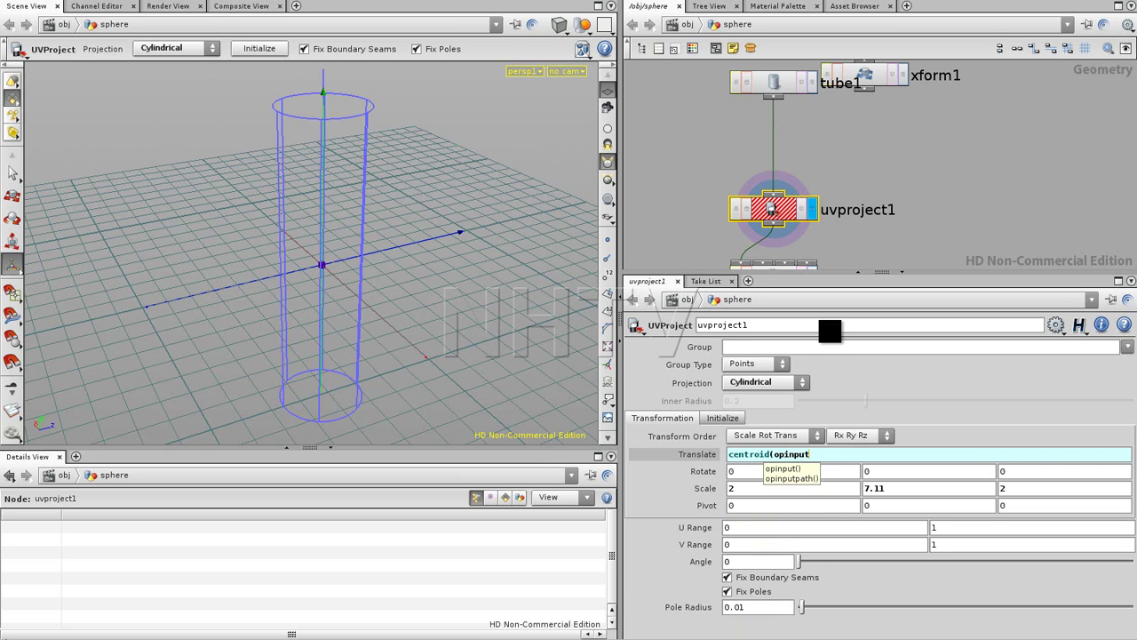
pyautogui.write('path')
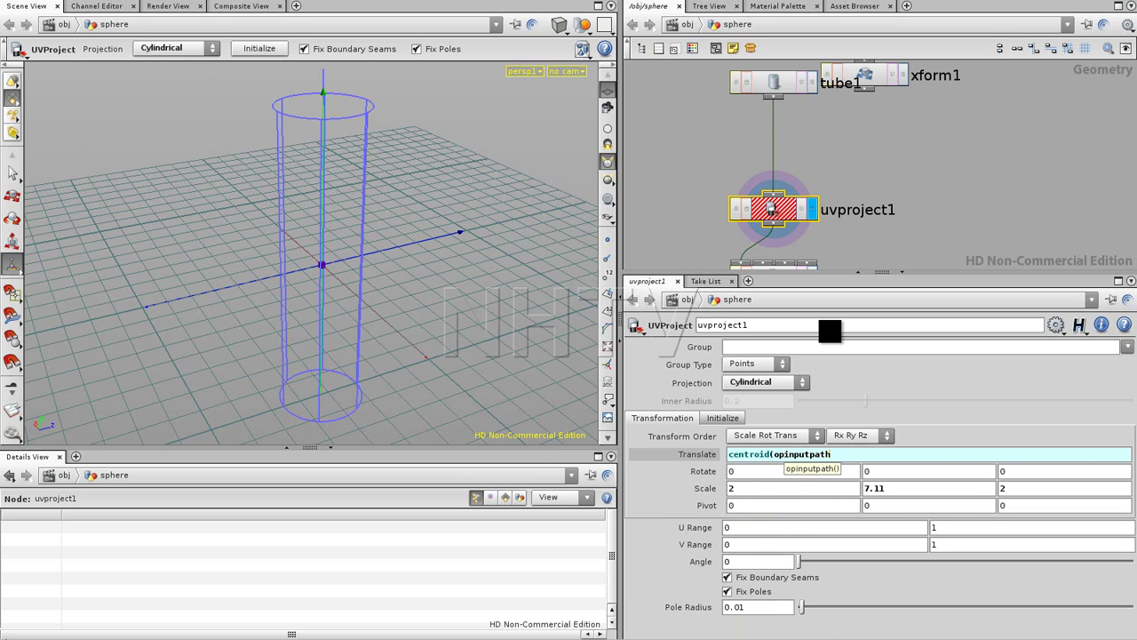
pyautogui.write('(".",0')
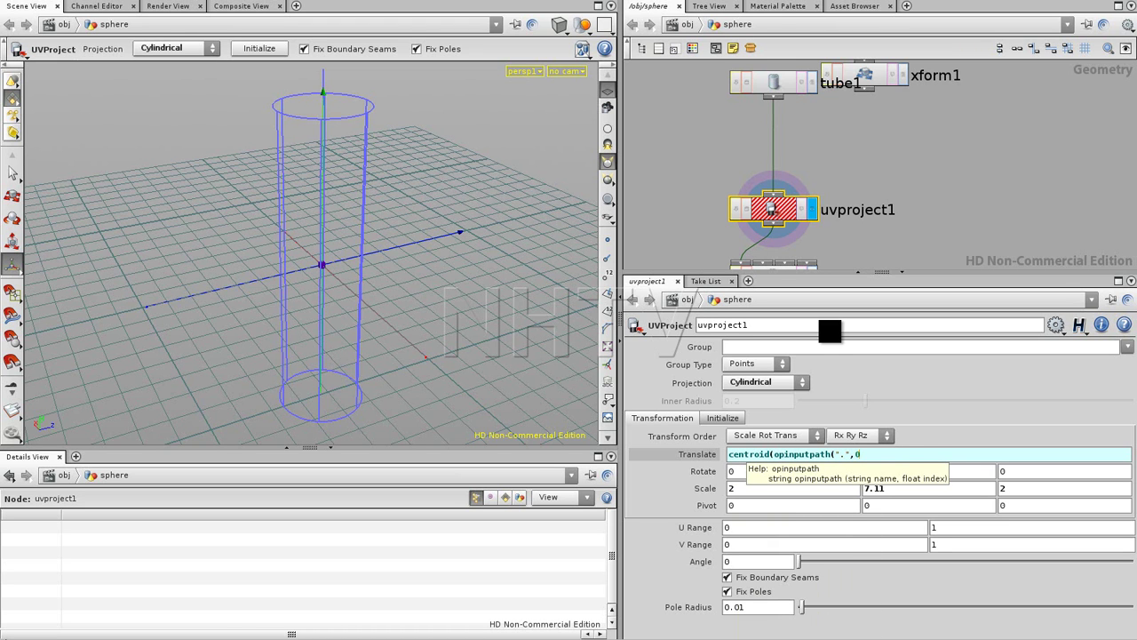
pyautogui.write('),')
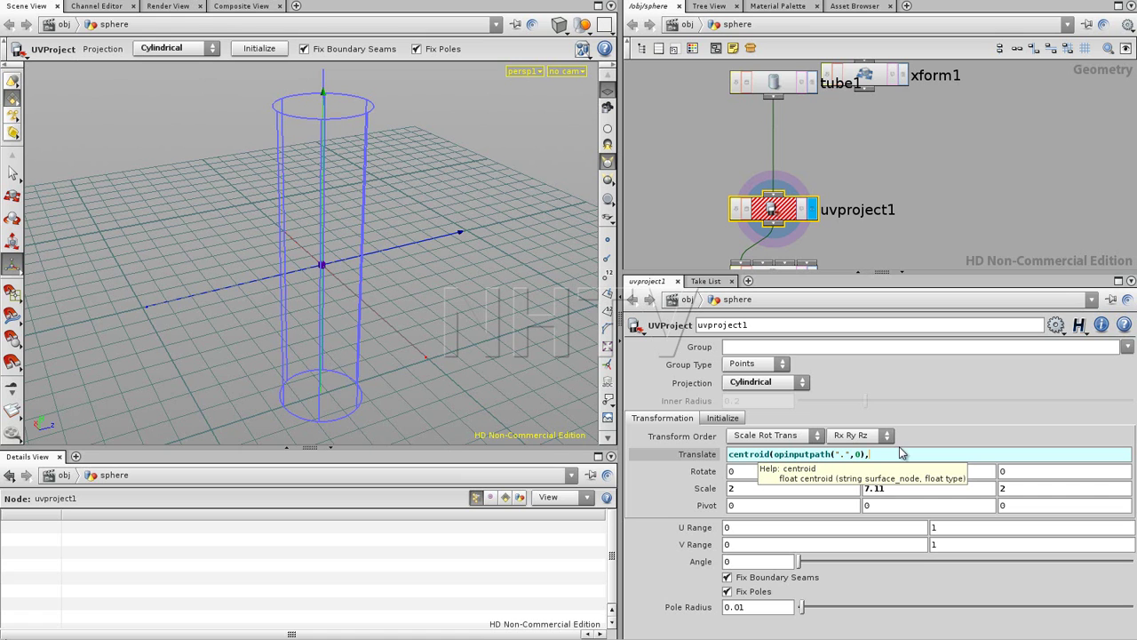
pyautogui.write('0)')
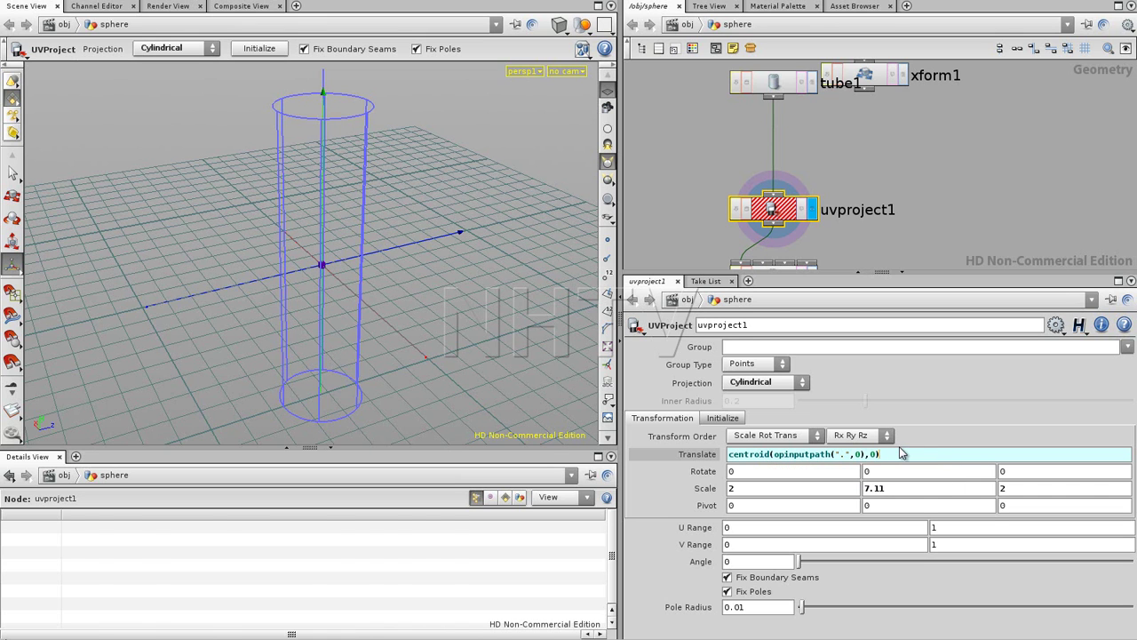
pyautogui.press('Return')
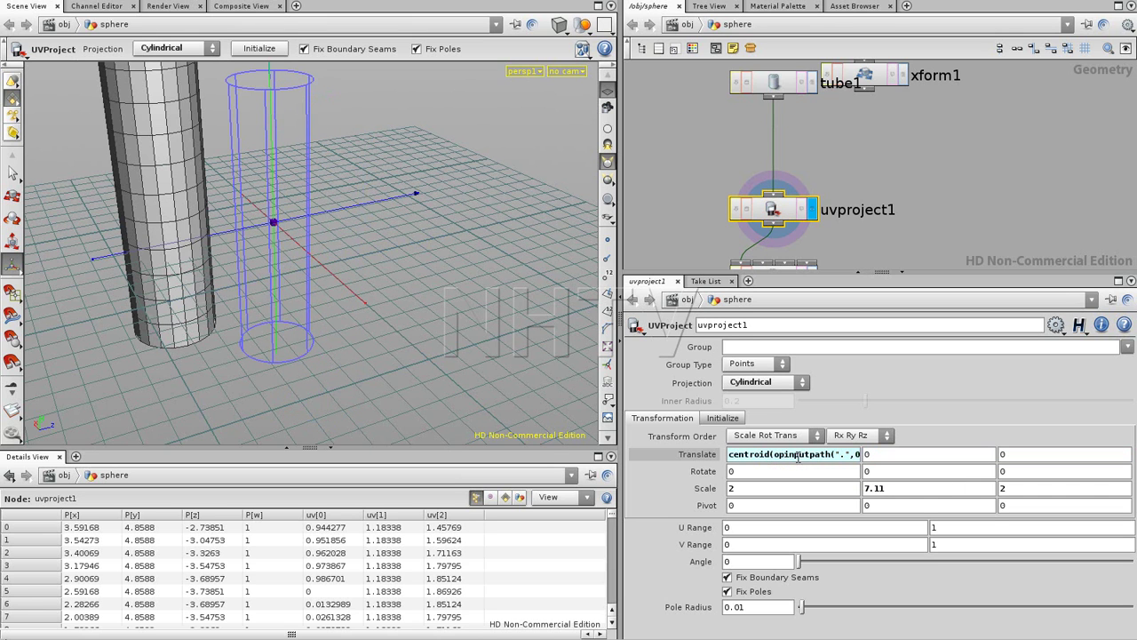
# - Copy the centroid expression into uvproject1's Y translation and adapt its type argument to the Y component
pyautogui.moveTo(879, 454); pyautogui.dragTo(661, 459)
pyautogui.hotkey('ctrl', 'c')
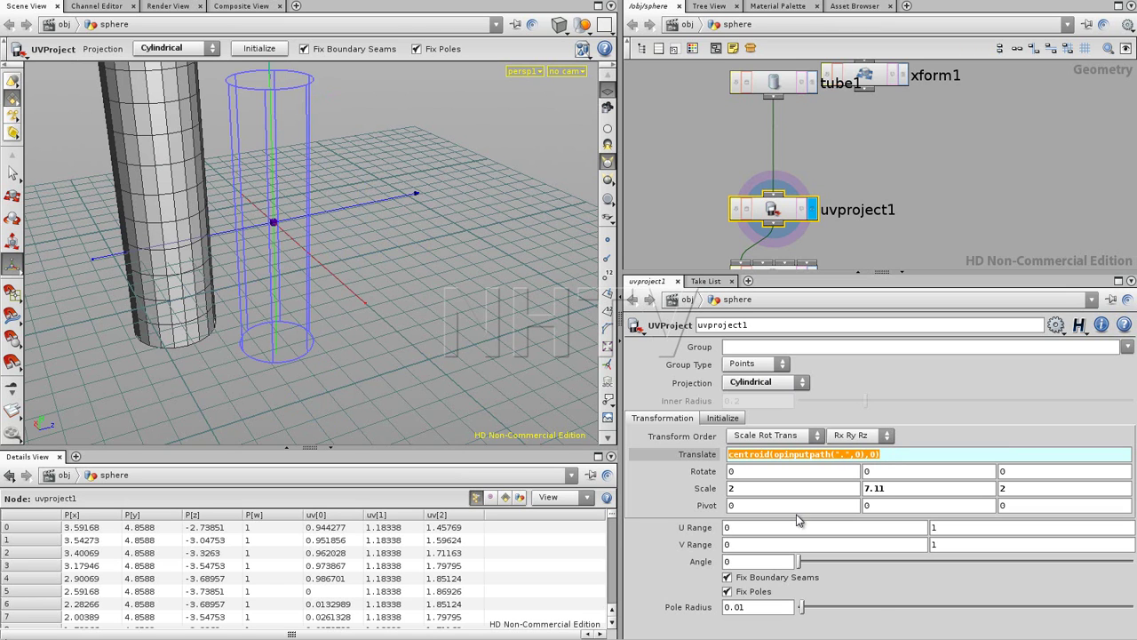
pyautogui.click(871, 454)
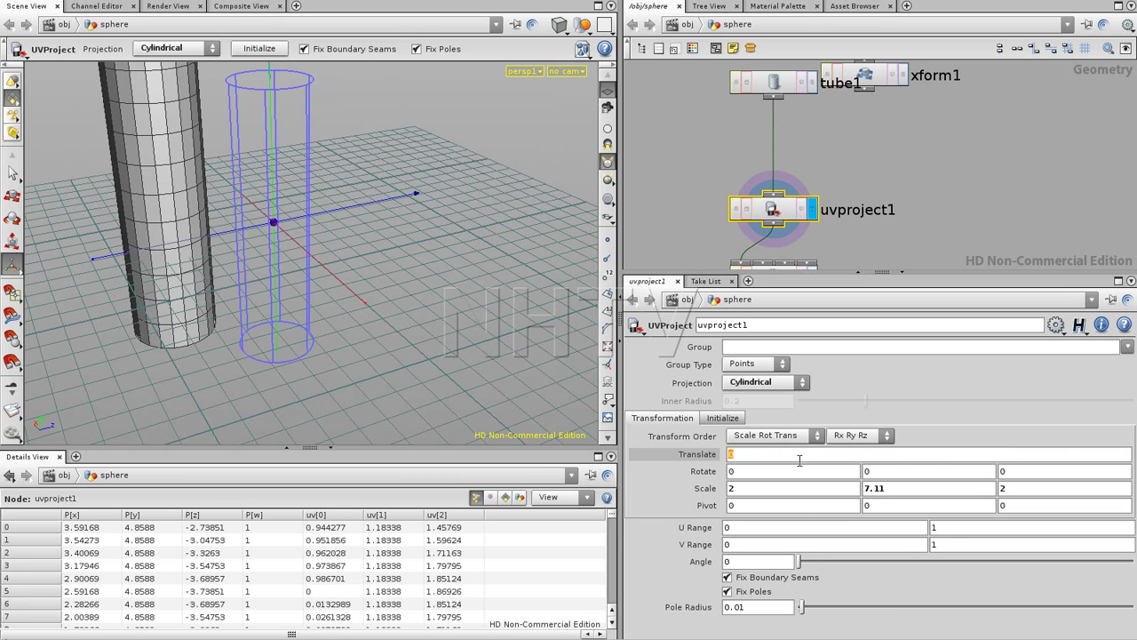
pyautogui.doubleClick(871, 454)
pyautogui.press('Left')
pyautogui.press('Left')
pyautogui.press('Return')
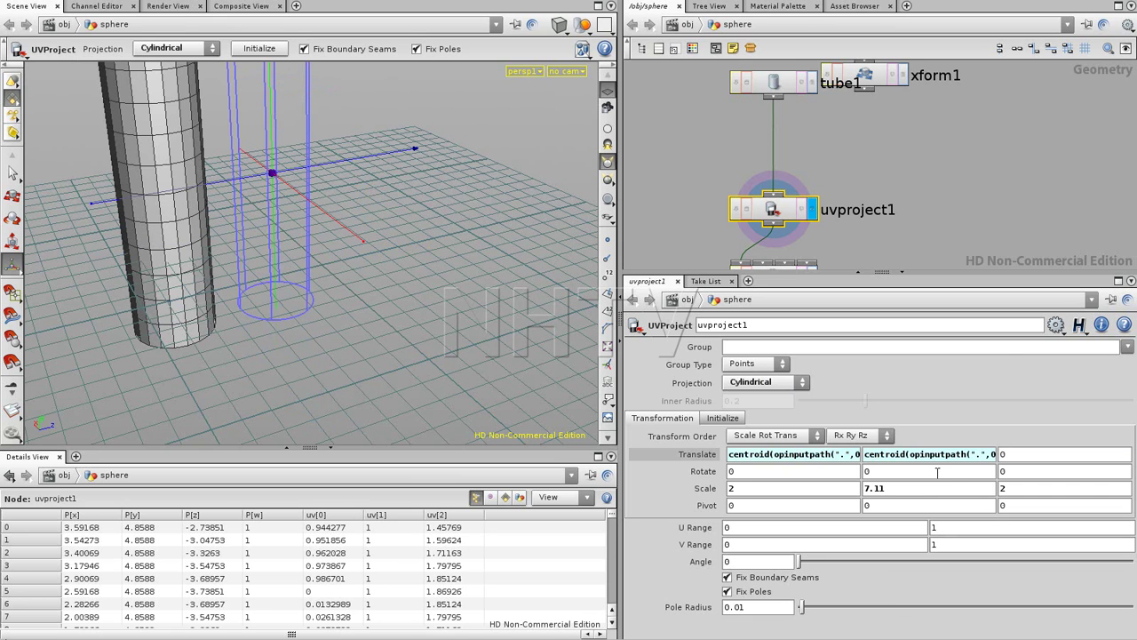
# - Set uvproject1's Z translation to centroid(opinputpath(".",0),2)
pyautogui.moveTo(1024, 454); pyautogui.dragTo(940, 466)
pyautogui.hotkey('ctrl', 'v')
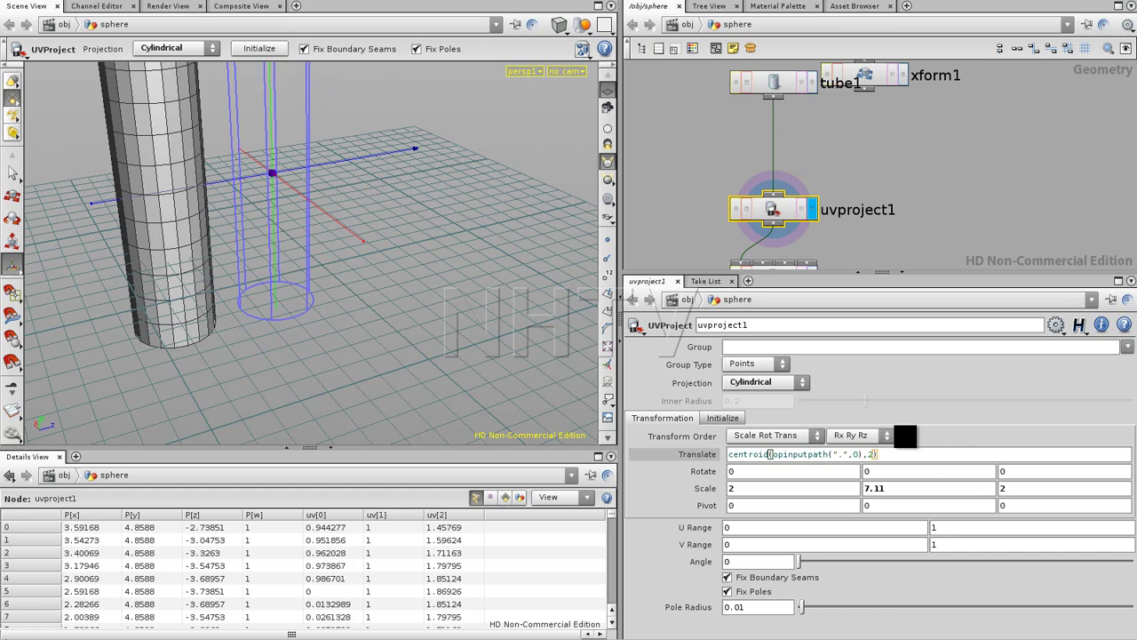
pyautogui.press('Return')
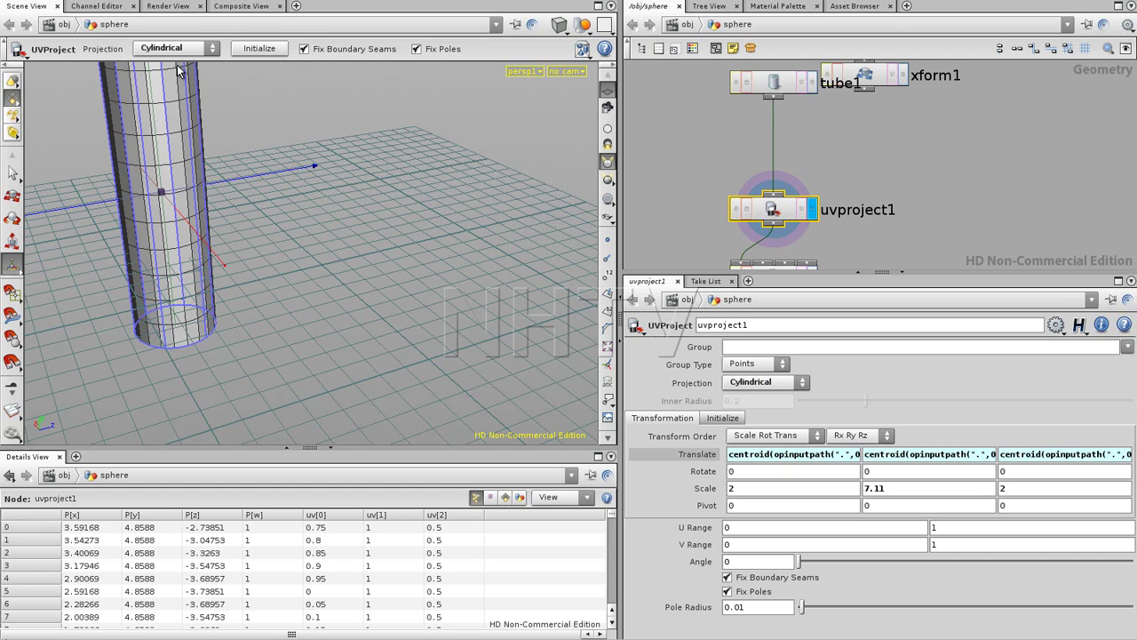
# - Move tube1 to a center of about X -1.28, Z 1.75 and check uvproject1's projection position against it
pyautogui.click(786, 92)
pyautogui.moveTo(165, 197); pyautogui.dragTo(423, 240)
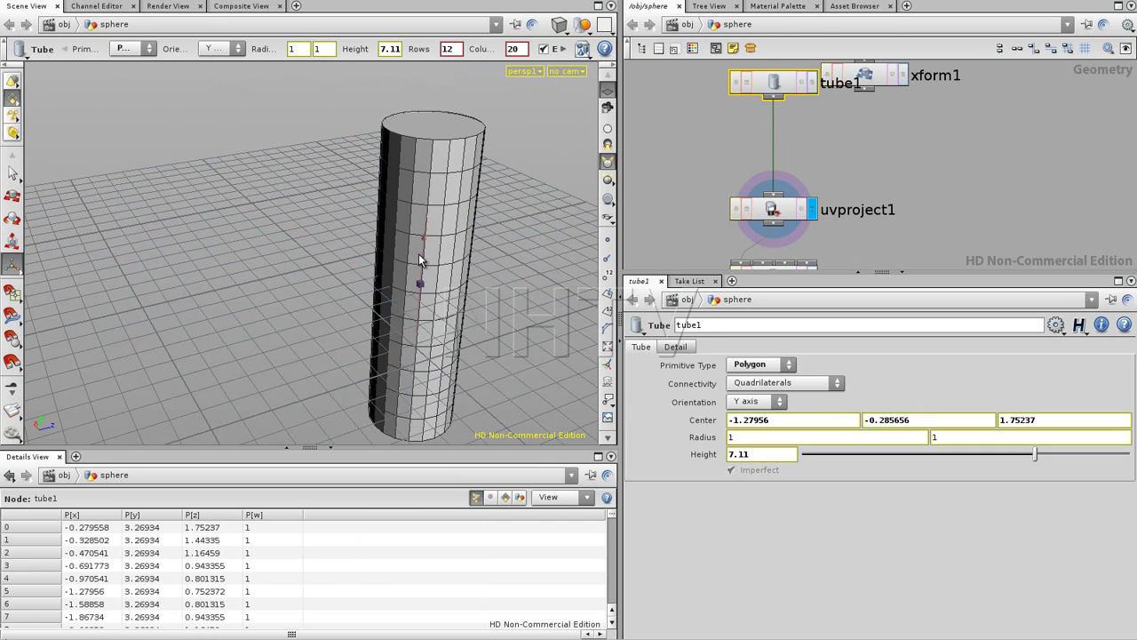
pyautogui.click(788, 218)
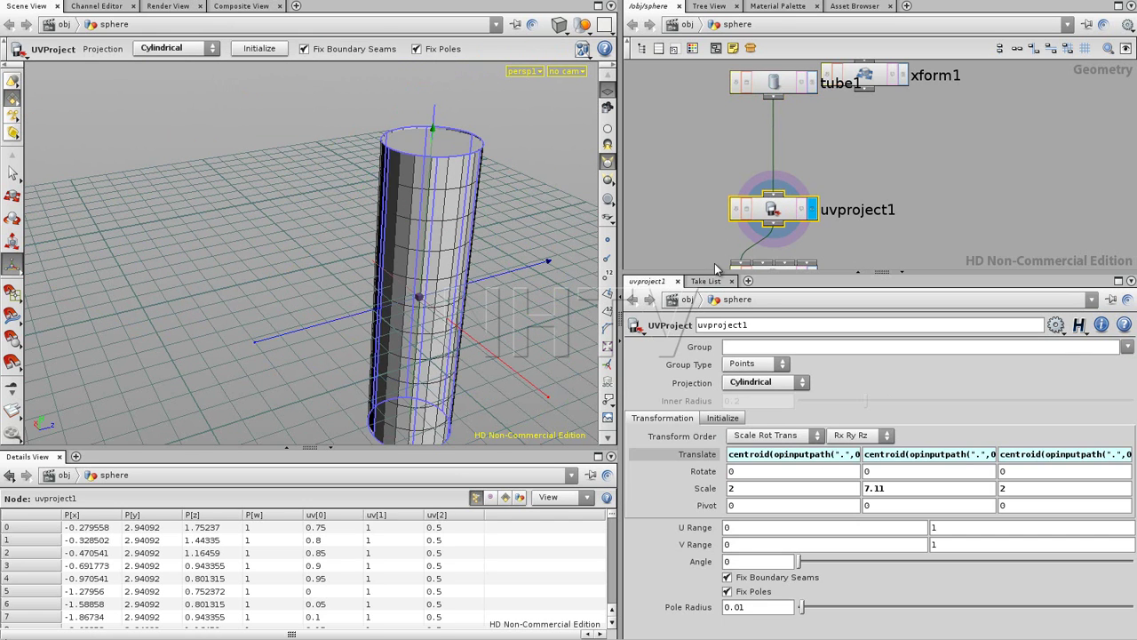
# - Set tube1's center to 0, 0, 0
pyautogui.click(782, 89)
pyautogui.doubleClick(776, 424)
pyautogui.write('0')
pyautogui.doubleClick(928, 423)
pyautogui.write('0')
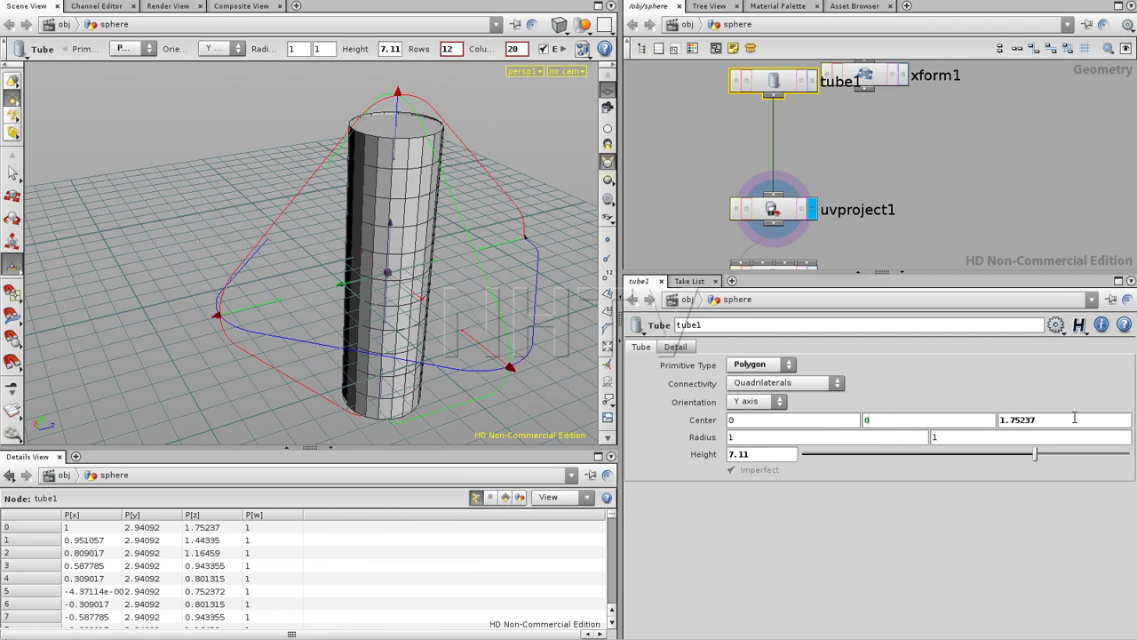
pyautogui.press('Tab')
pyautogui.write('0')
pyautogui.press('Return')
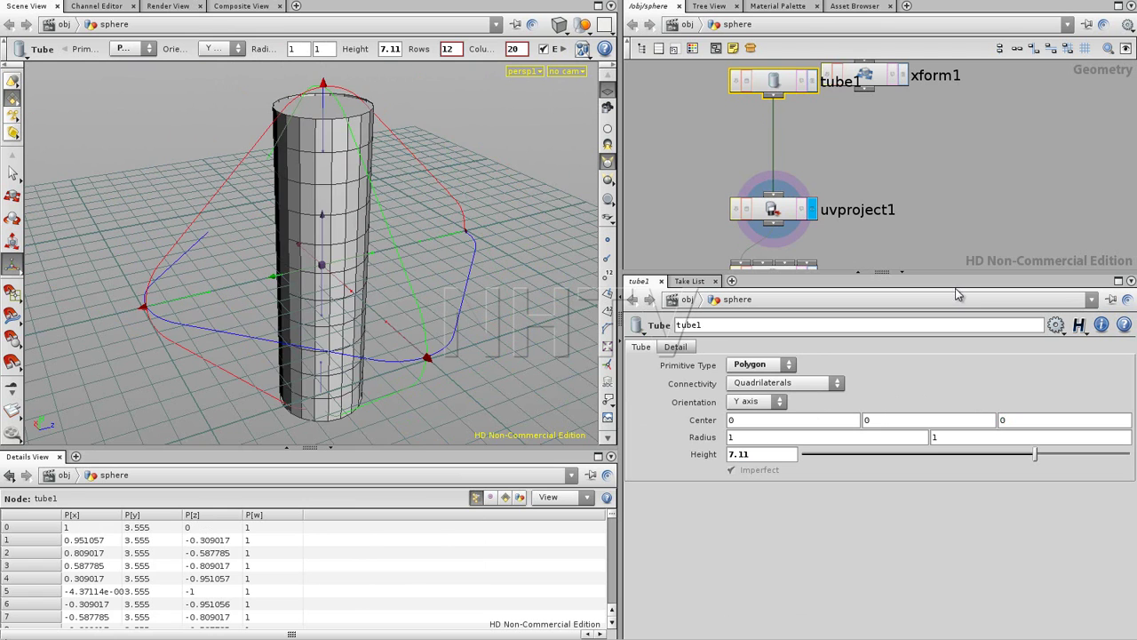
# - Set uvproject1's X scale to the expression bbox(opinputpath(".",0),D_XSIZE)
pyautogui.click(778, 215)
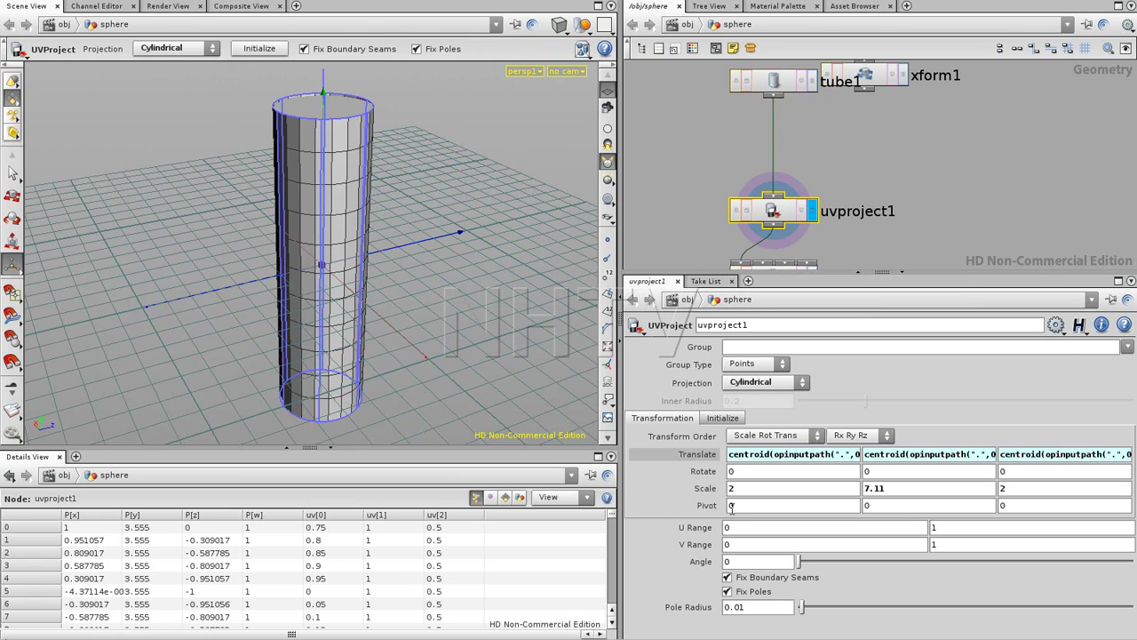
pyautogui.moveTo(737, 489); pyautogui.dragTo(700, 492)
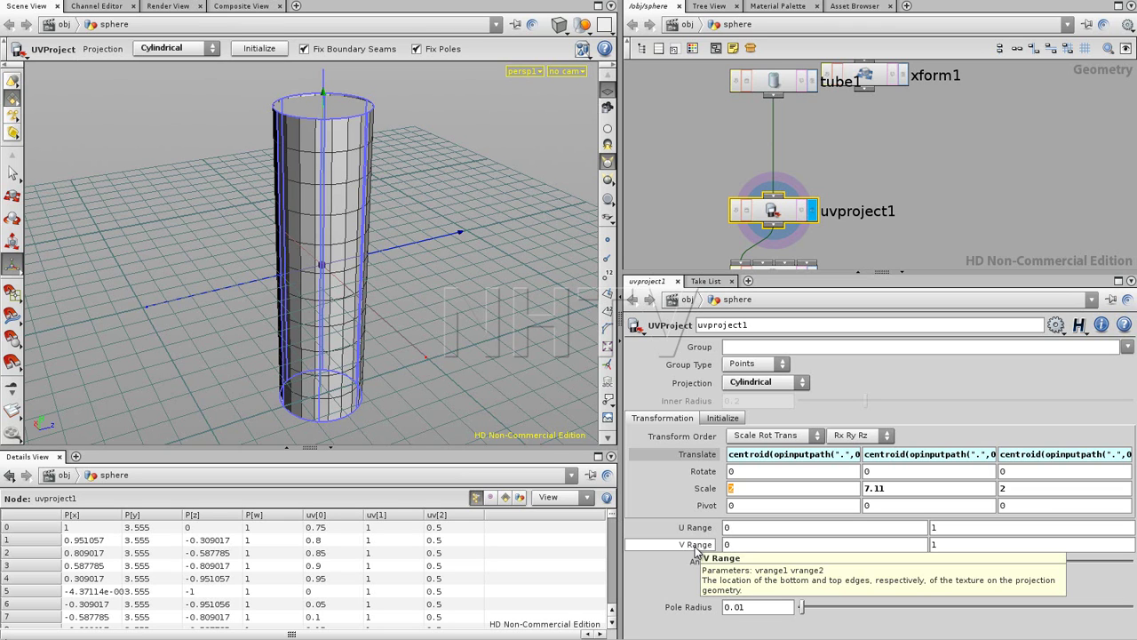
pyautogui.write('bbox(')
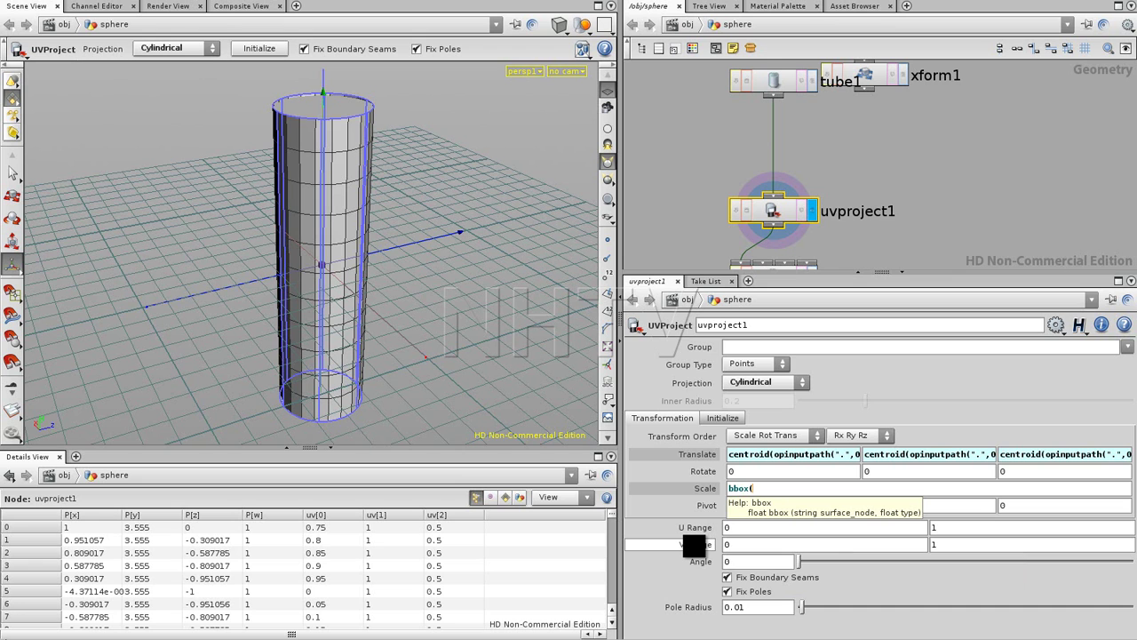
pyautogui.write('opin')
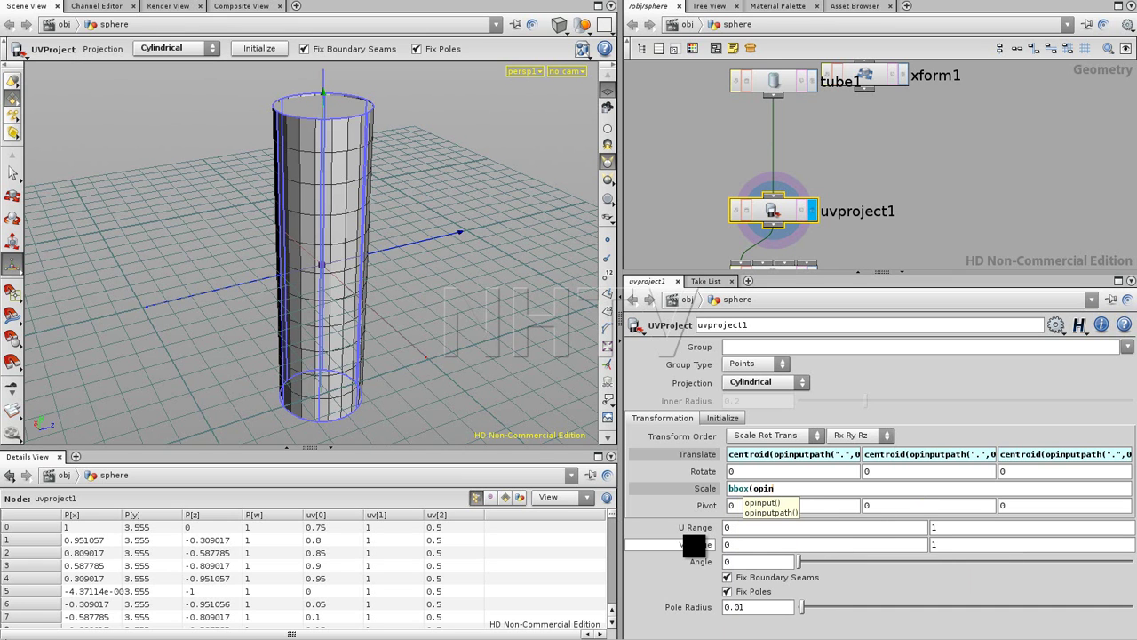
pyautogui.press('Down')
pyautogui.press('Down')
pyautogui.press('Return')
pyautogui.write('".",0)')
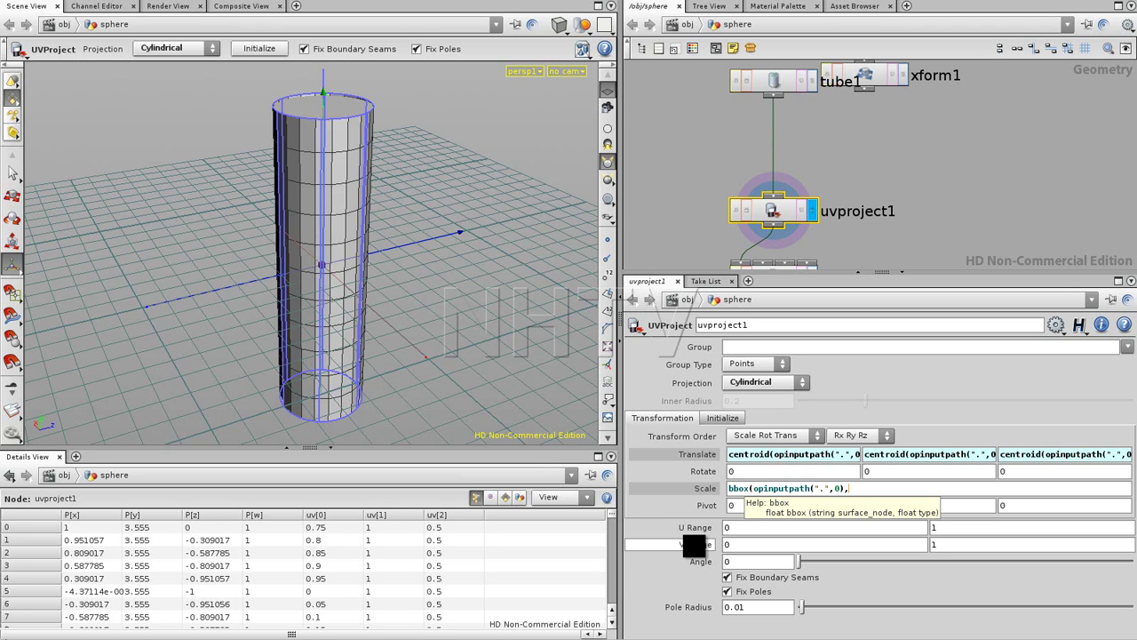
pyautogui.write(',D_XSIZE')
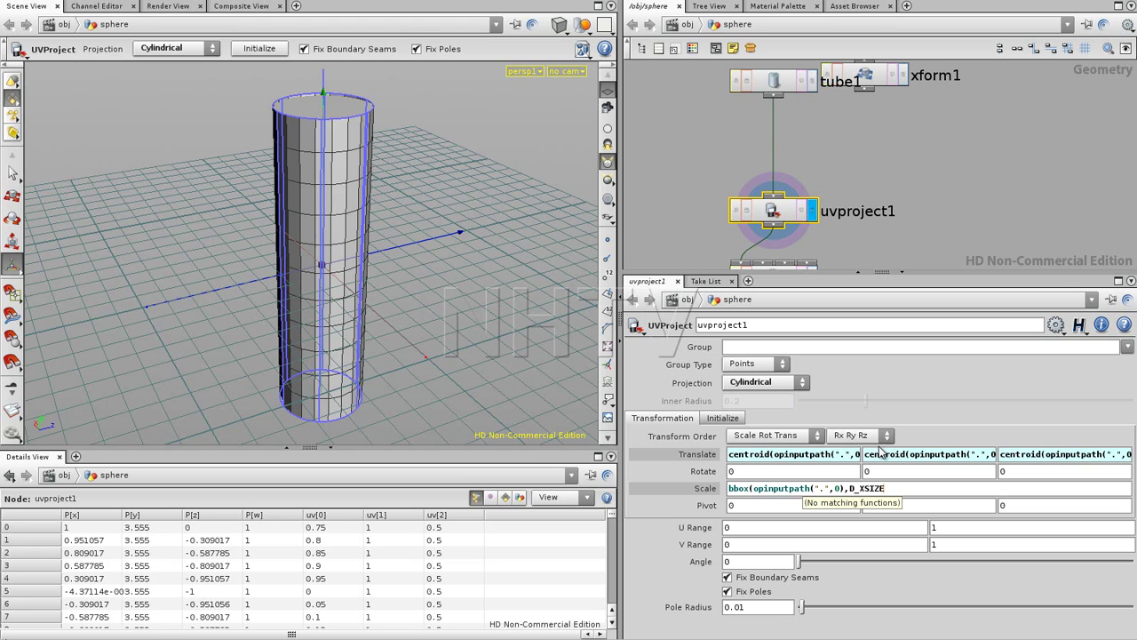
pyautogui.write(')')
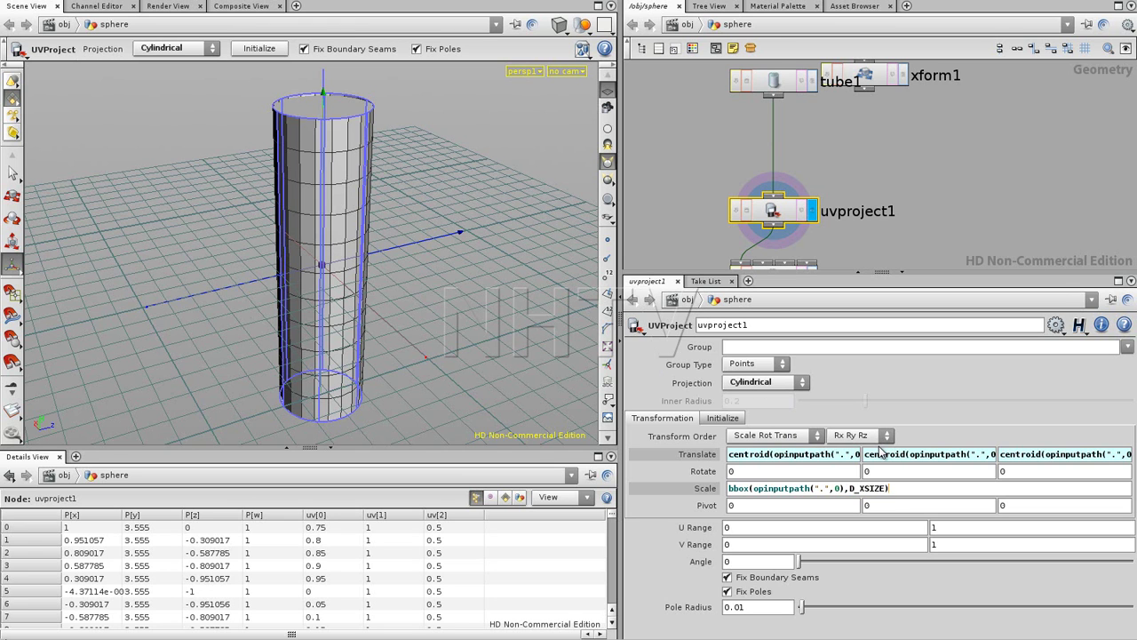
pyautogui.press('Return')
# - Copy the bounding-box expression into uvproject1's Y scale and change its size argument to D_YSIZE
pyautogui.click(871, 487)
pyautogui.hotkey('ctrl', 'c')
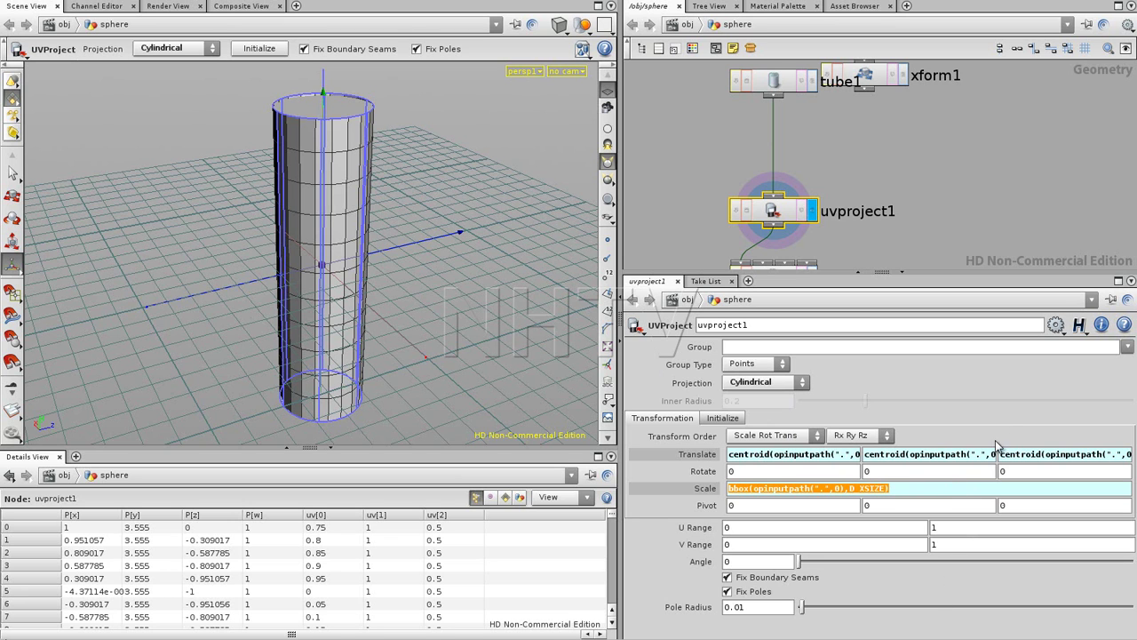
pyautogui.click(971, 366)
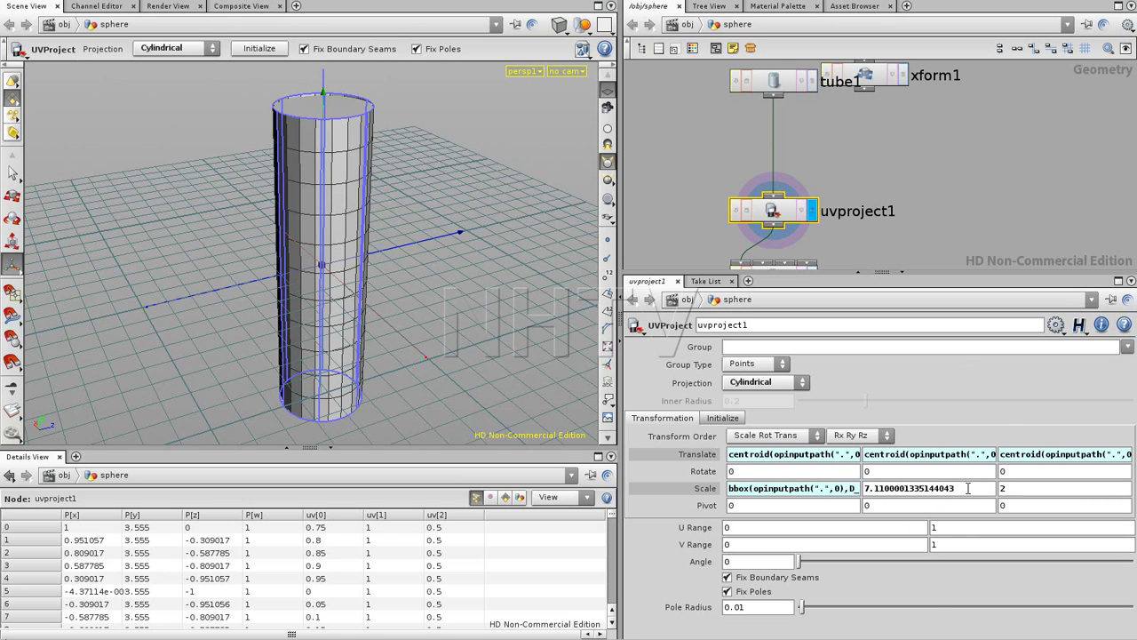
pyautogui.moveTo(970, 488); pyautogui.dragTo(886, 502)
pyautogui.hotkey('ctrl', 'v')
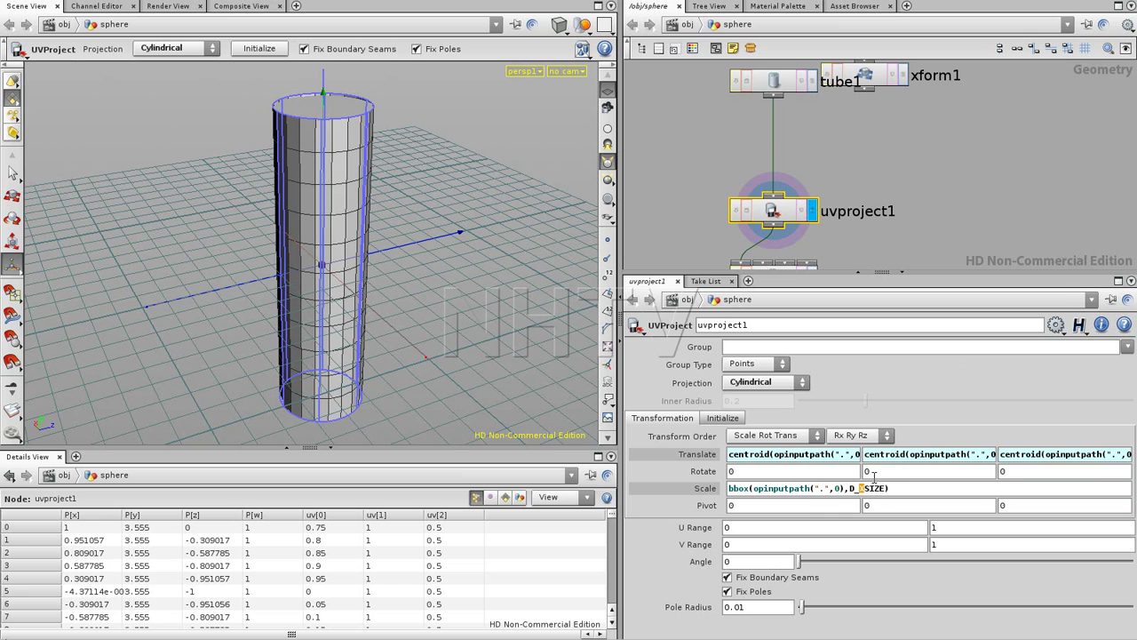
pyautogui.write('Y')
pyautogui.press('Return')
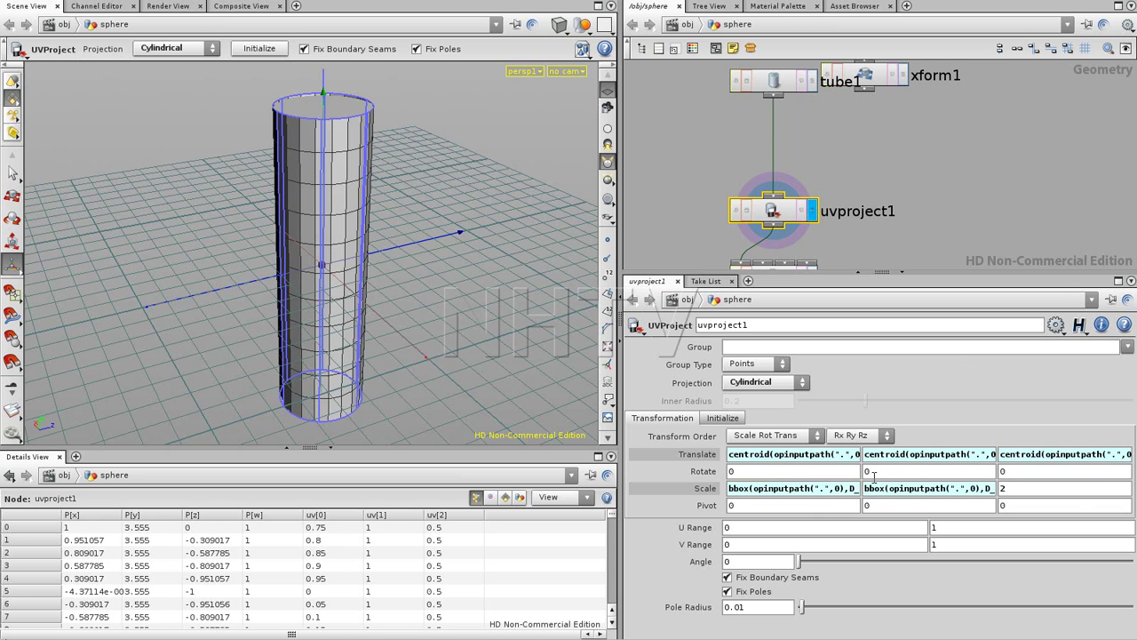
# - Copy the bounding-box expression into uvproject1's Z scale and change its size argument to D_ZSIZE
pyautogui.doubleClick(1027, 488)
pyautogui.hotkey('ctrl', 'v')
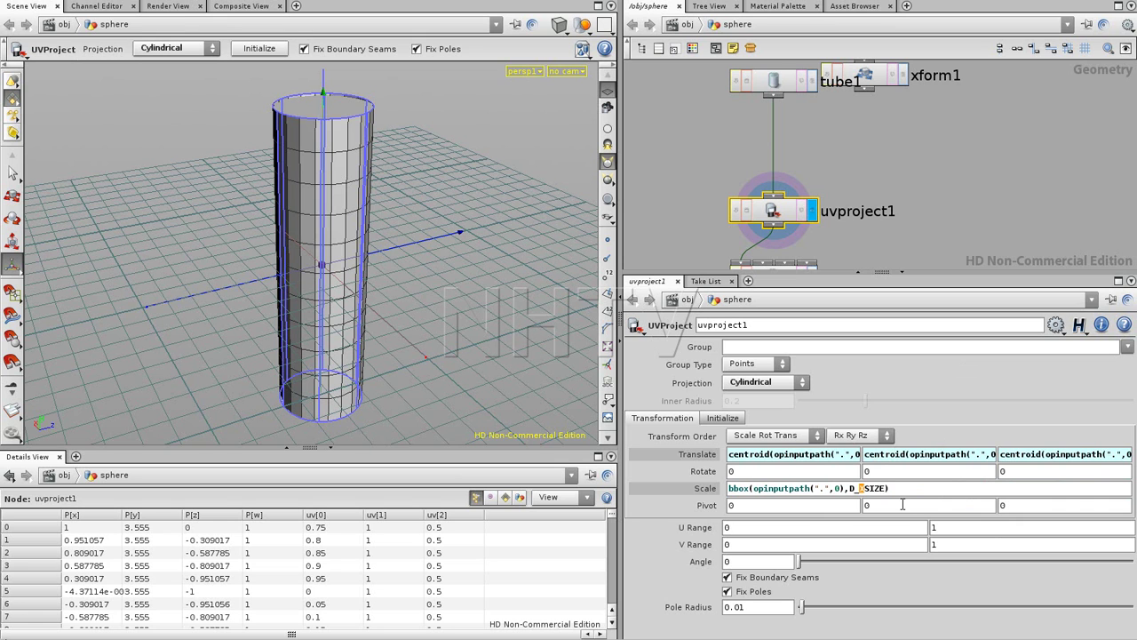
pyautogui.write('Z')
pyautogui.press('Return')
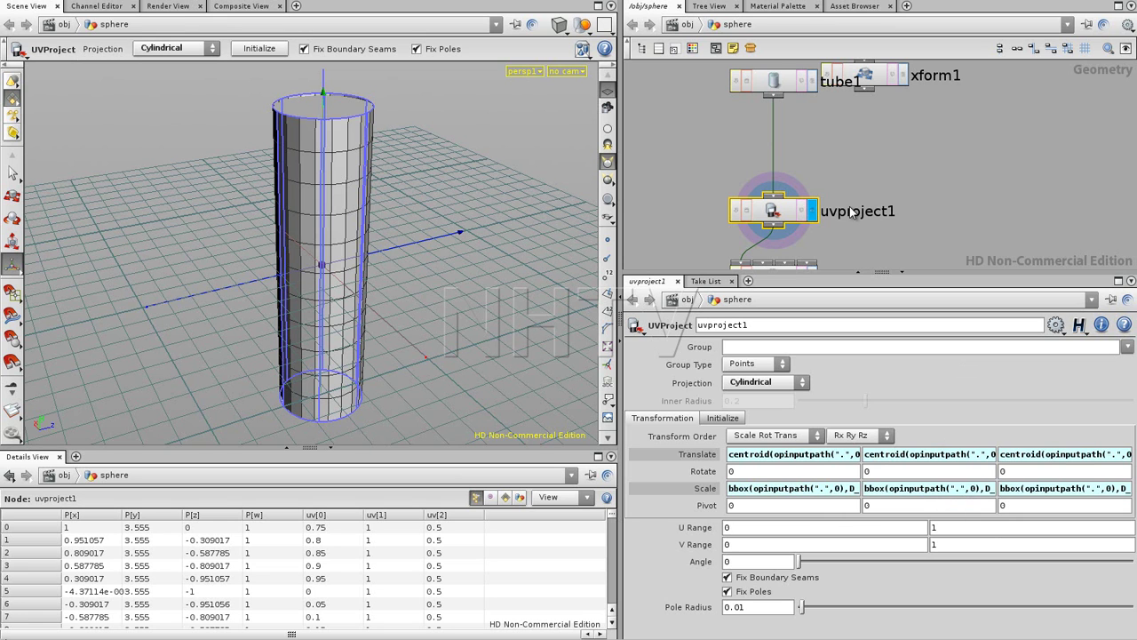
# - Move the vopsop1 node further below uvproject1 in the network
pyautogui.click(885, 180)
pyautogui.moveTo(929, 174); pyautogui.dragTo(954, 102, button='middle')
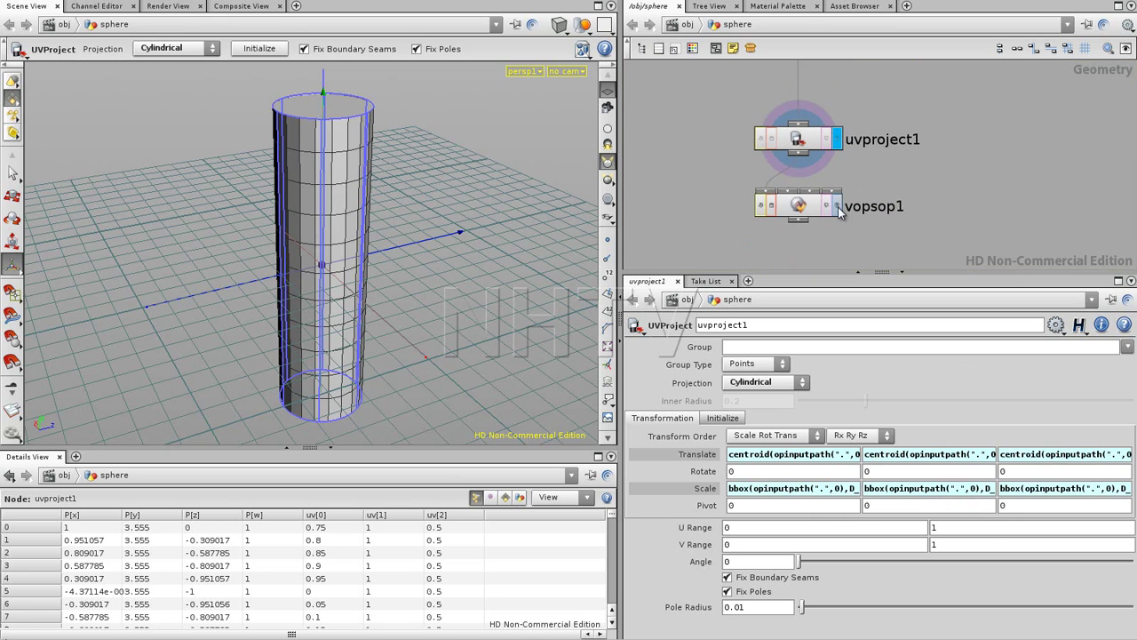
pyautogui.moveTo(810, 207); pyautogui.dragTo(809, 250)
pyautogui.moveTo(899, 185); pyautogui.dragTo(877, 239, button='middle')
pyautogui.moveTo(778, 196); pyautogui.dragTo(779, 155)
pyautogui.moveTo(860, 222); pyautogui.dragTo(876, 141, button='middle')
pyautogui.moveTo(792, 225); pyautogui.dragTo(793, 188)
pyautogui.moveTo(694, 159); pyautogui.dragTo(686, 193, button='middle')
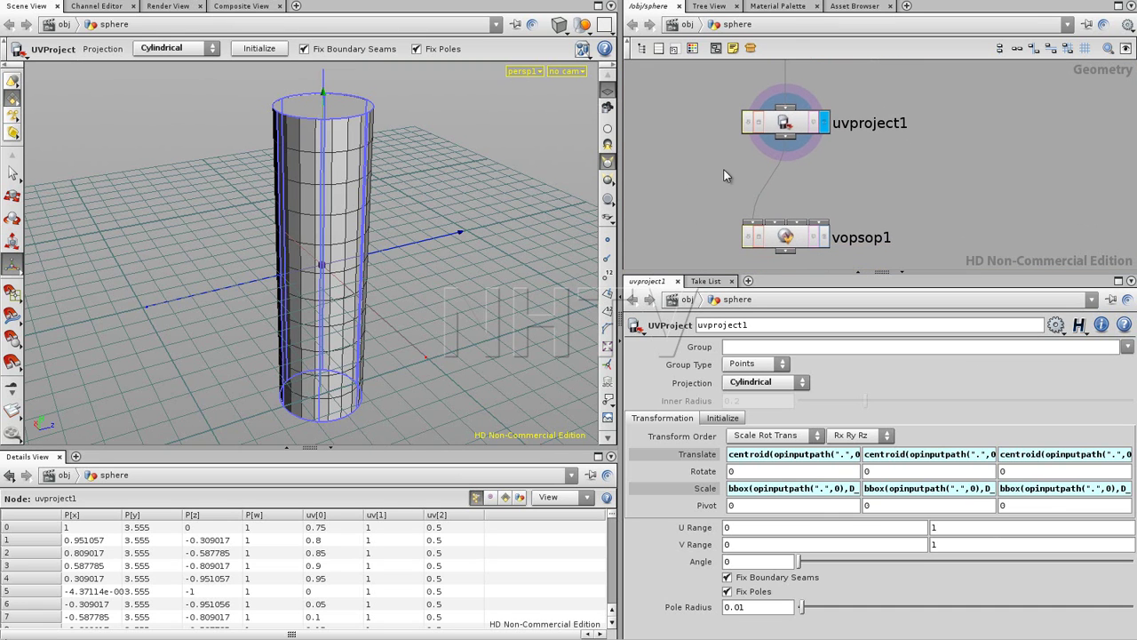
# - Add the UV Map material from the gallery's Patterns group to the scene's /shop materials
pyautogui.click(769, 7)
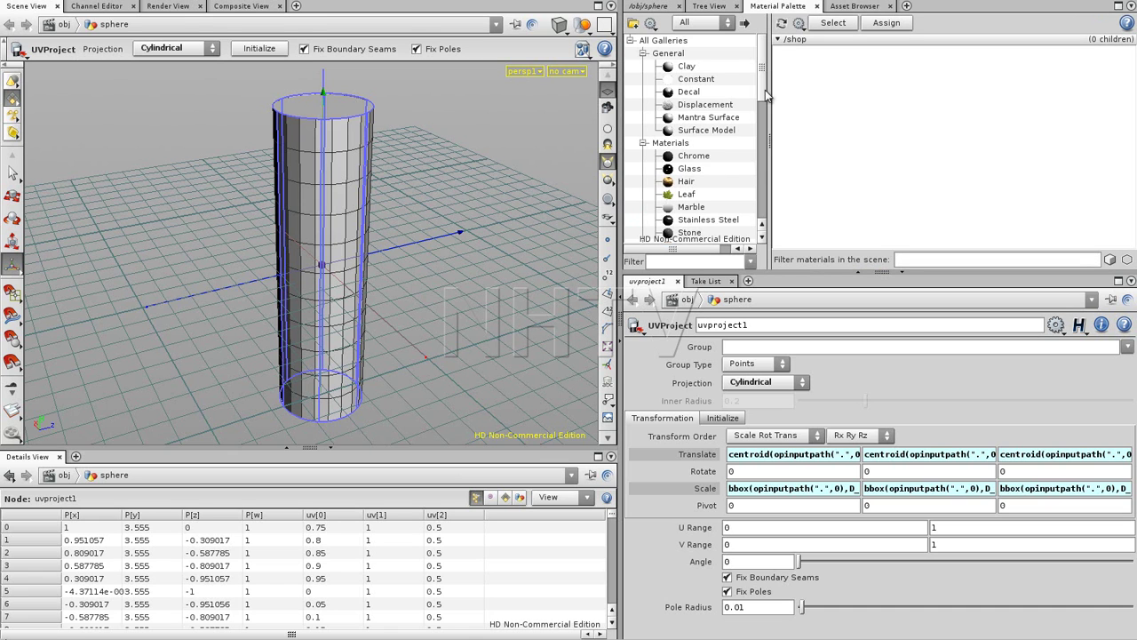
pyautogui.moveTo(762, 71); pyautogui.dragTo(761, 119)
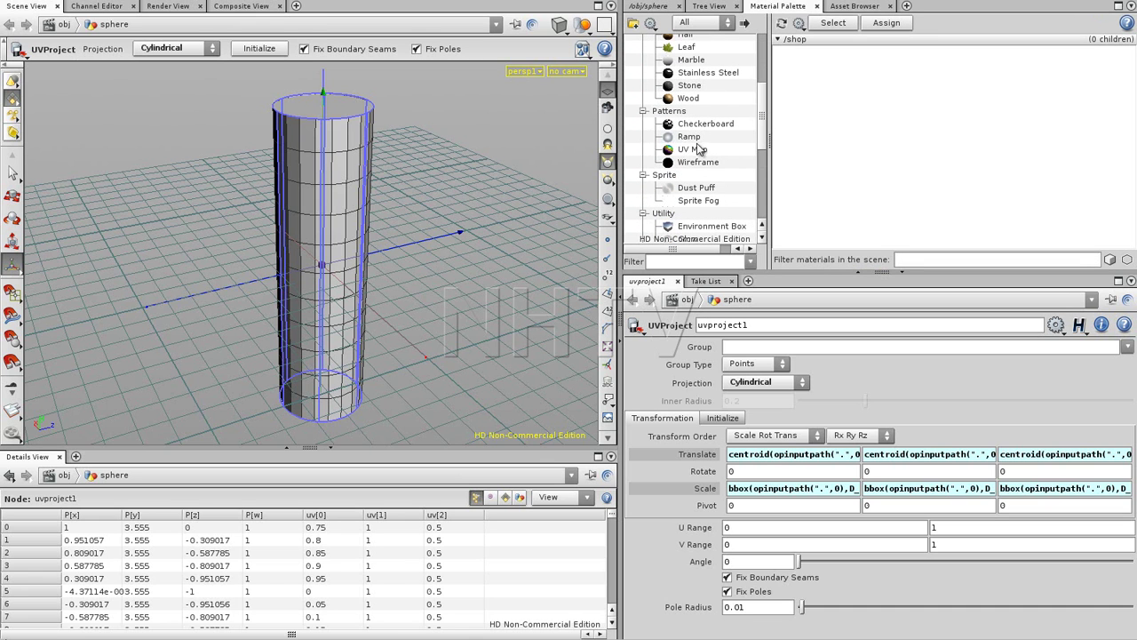
pyautogui.click(692, 150)
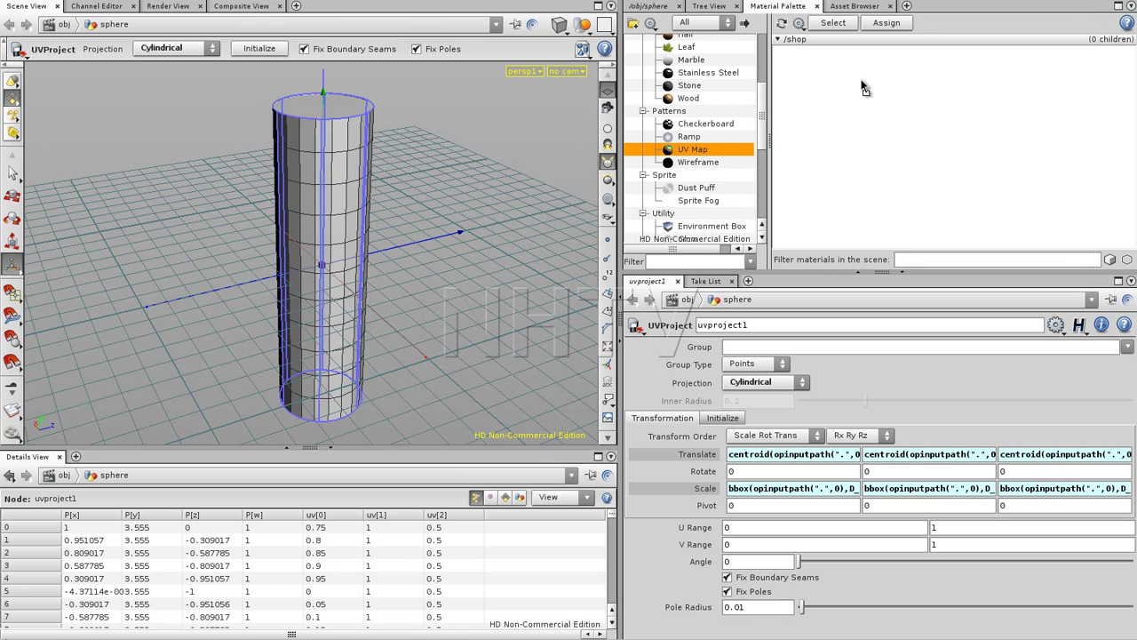
pyautogui.moveTo(742, 205); pyautogui.dragTo(791, 187)
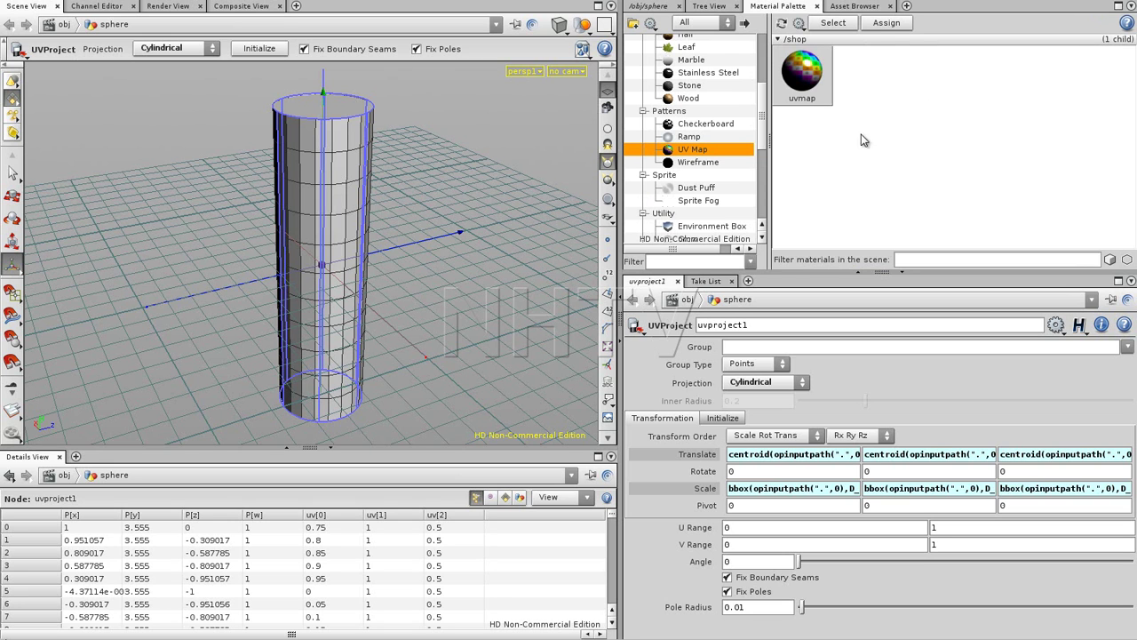
# - Return to the sphere geometry network and display the vopsop1 node
pyautogui.click(648, 6)
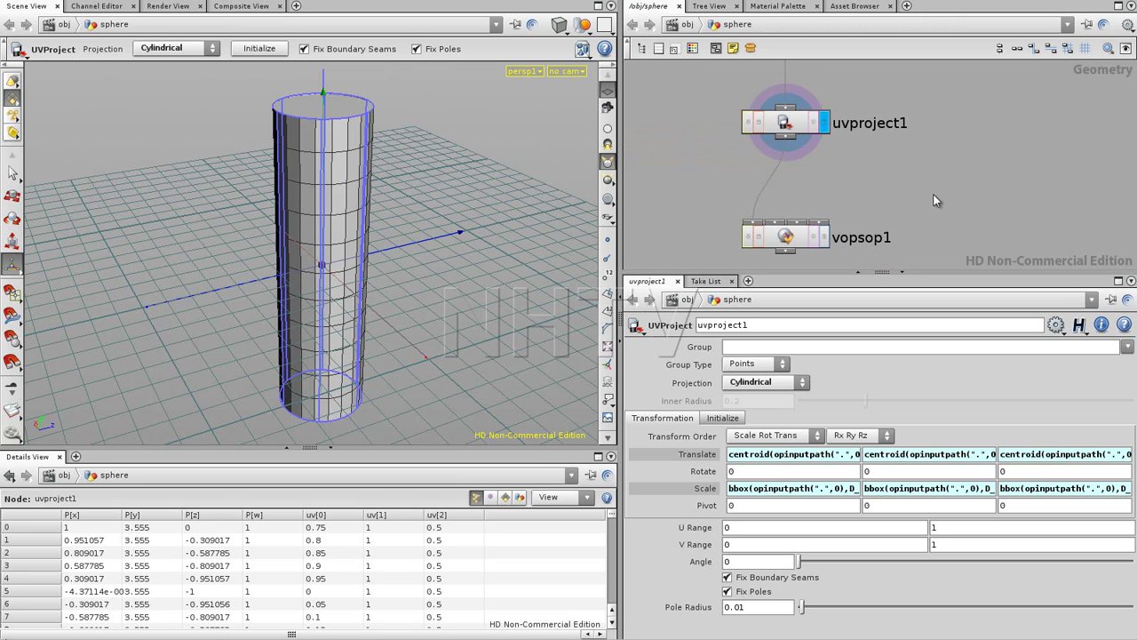
pyautogui.moveTo(931, 166); pyautogui.dragTo(940, 133, button='middle')
pyautogui.click(851, 142)
pyautogui.click(809, 144)
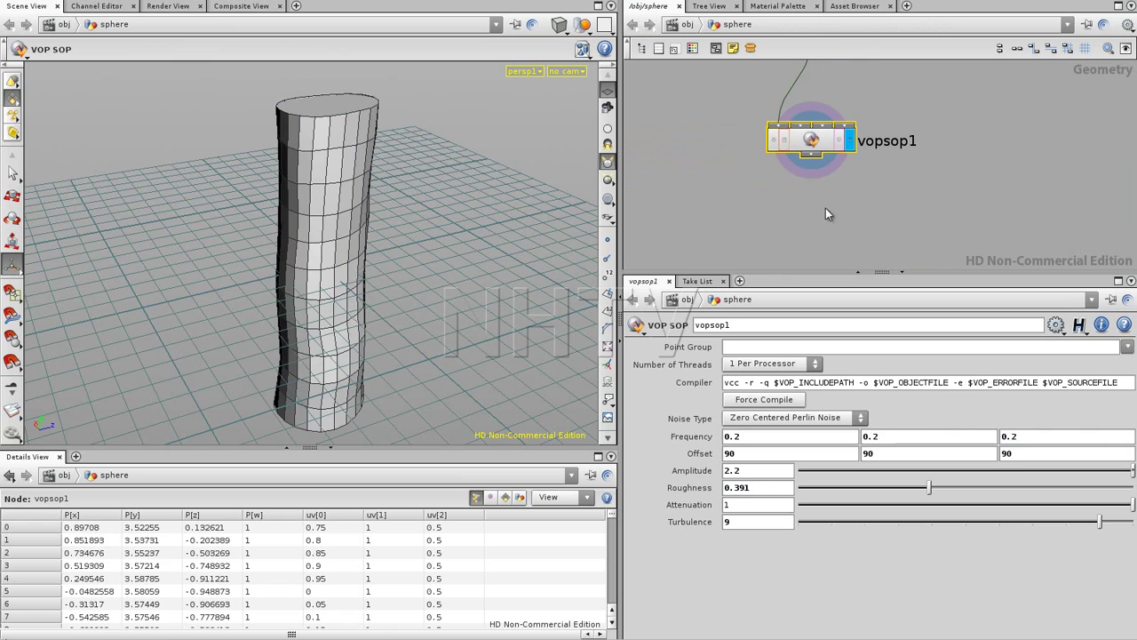
# - Add a Material node below vopsop1, connect vopsop1's output to it and display it
pyautogui.moveTo(820, 205); pyautogui.dragTo(829, 175, button='middle')
pyautogui.click(831, 180)
pyautogui.press('Tab')
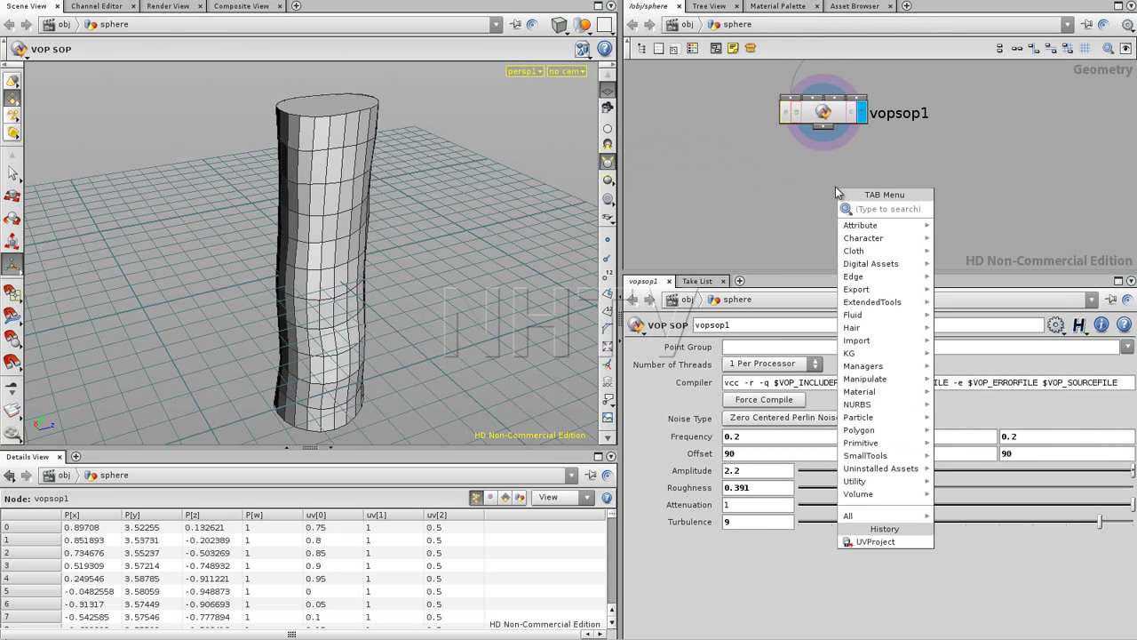
pyautogui.moveTo(872, 398)
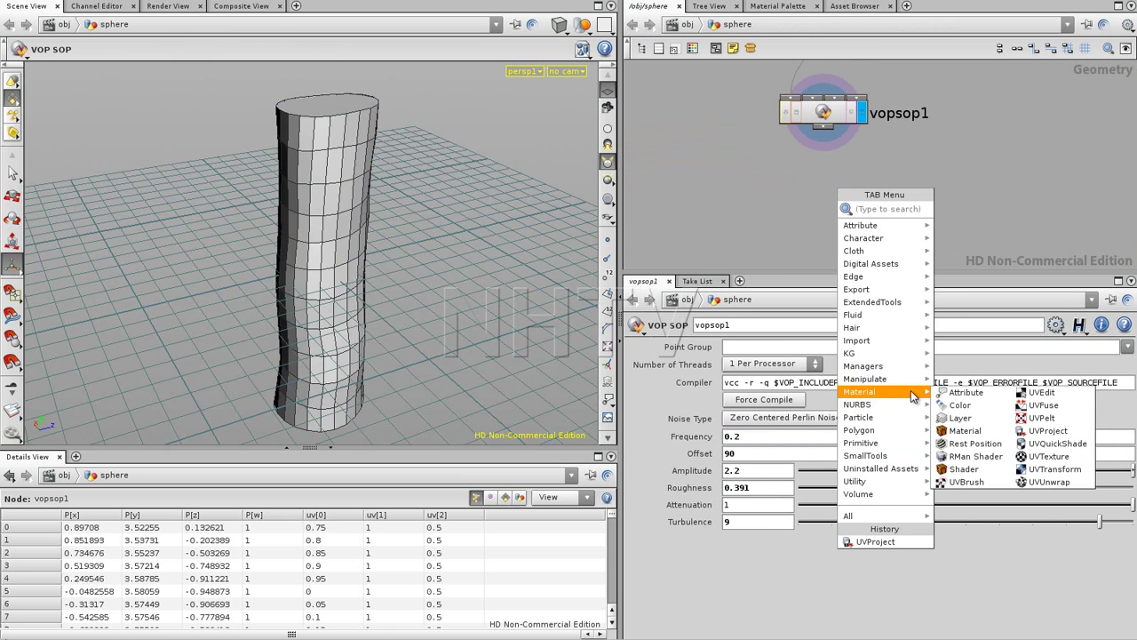
pyautogui.click(965, 430)
pyautogui.click(824, 201)
pyautogui.click(825, 128)
pyautogui.click(824, 187)
pyautogui.moveTo(819, 205); pyautogui.dragTo(819, 199)
pyautogui.click(861, 195)
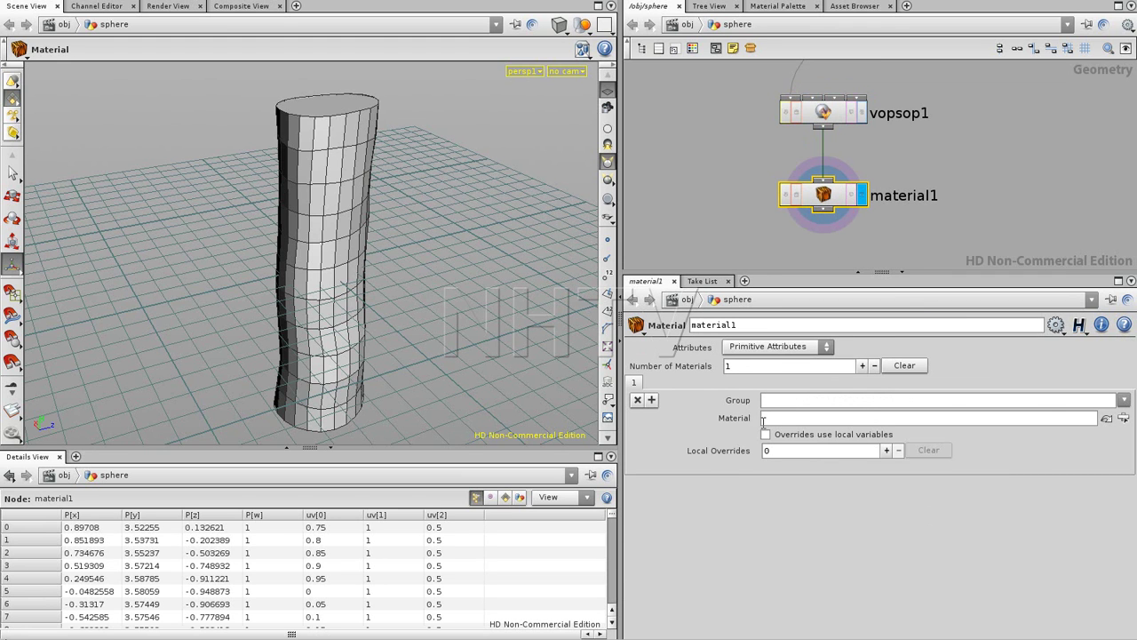
# - Assign the /shop/uvmap material to the material1 node
pyautogui.click(1124, 417)
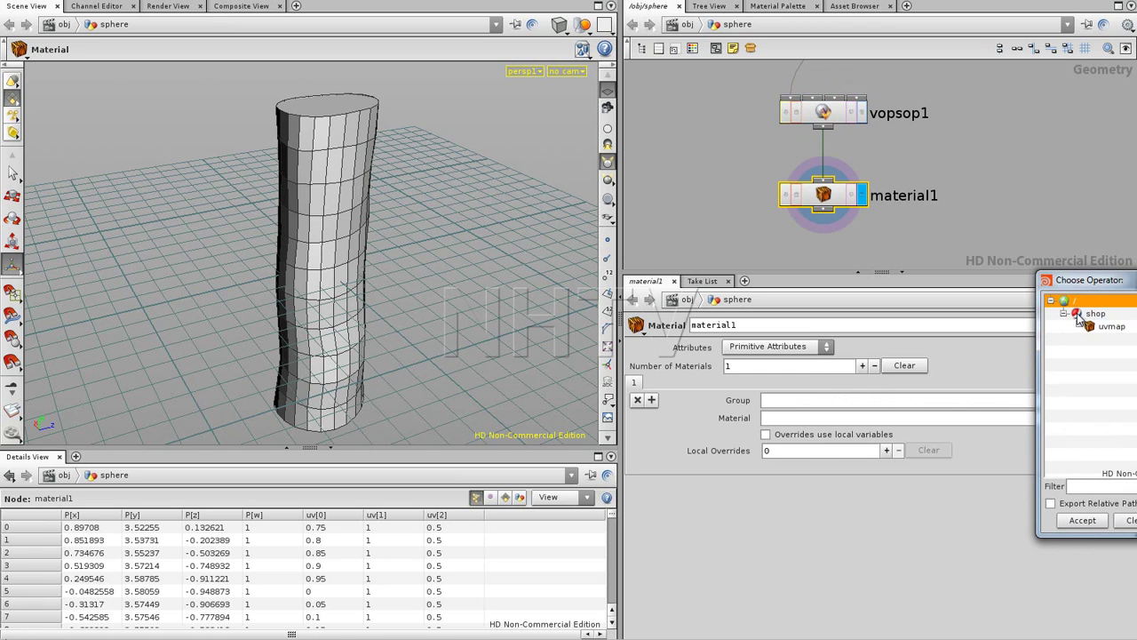
pyautogui.click(1111, 327)
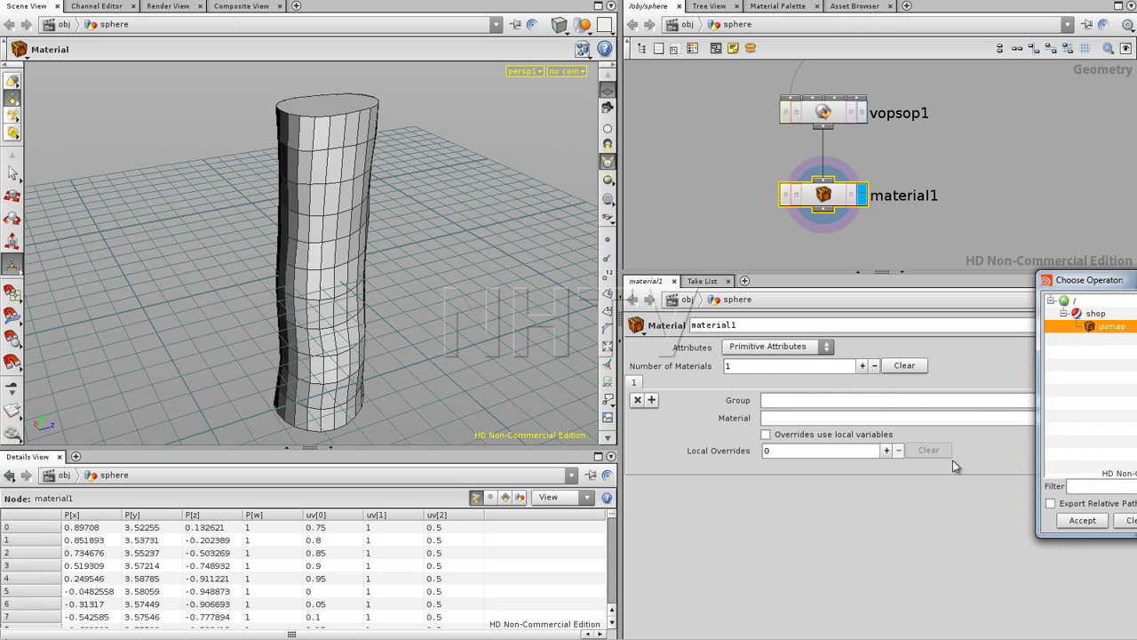
pyautogui.click(1083, 522)
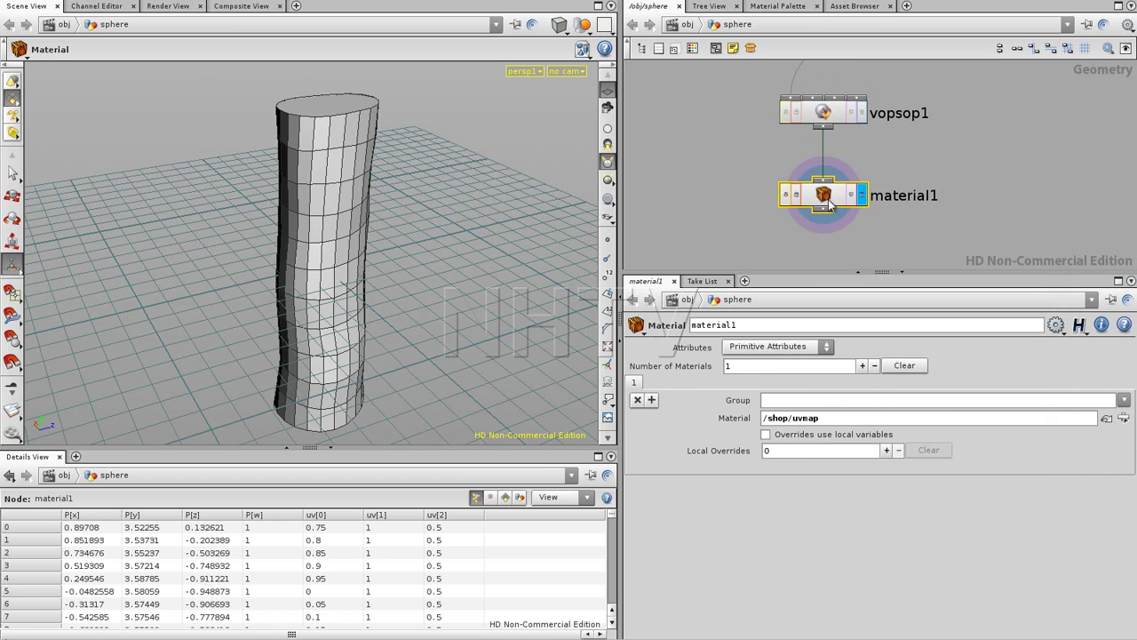
pyautogui.click(915, 240)
# - Inspect the tube in the viewport and check the parameters of vopsop1 and material1
pyautogui.keyDown('alt'); pyautogui.moveTo(371, 253); pyautogui.dragTo(335, 246); pyautogui.keyUp('alt')
pyautogui.keyDown('alt'); pyautogui.moveTo(335, 246); pyautogui.dragTo(393, 257, button='right'); pyautogui.keyUp('alt')
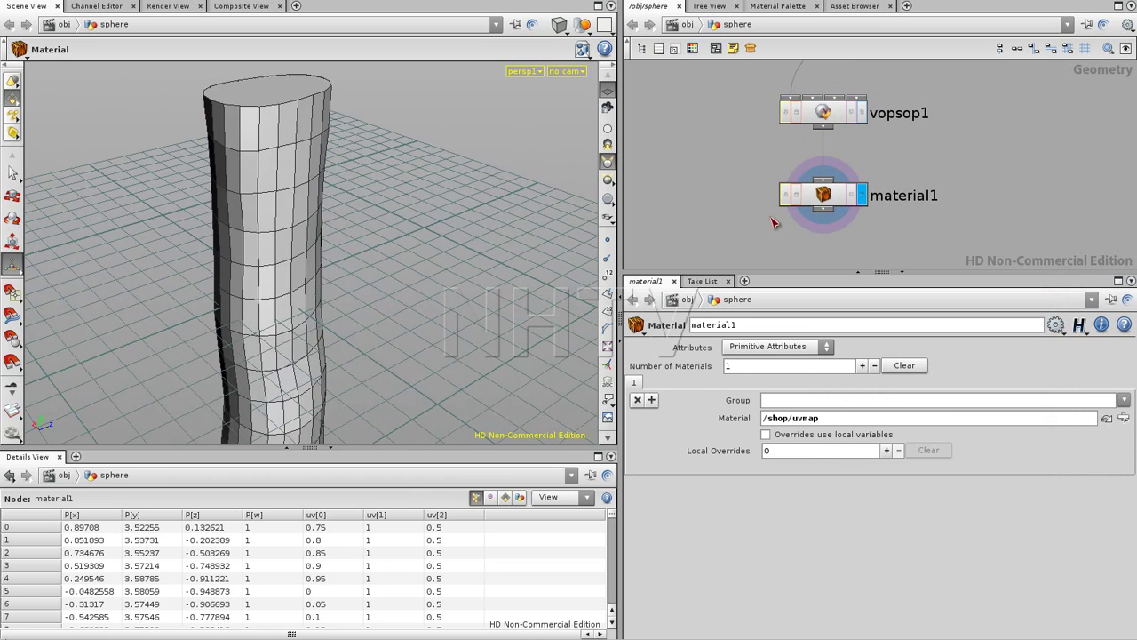
pyautogui.click(849, 117)
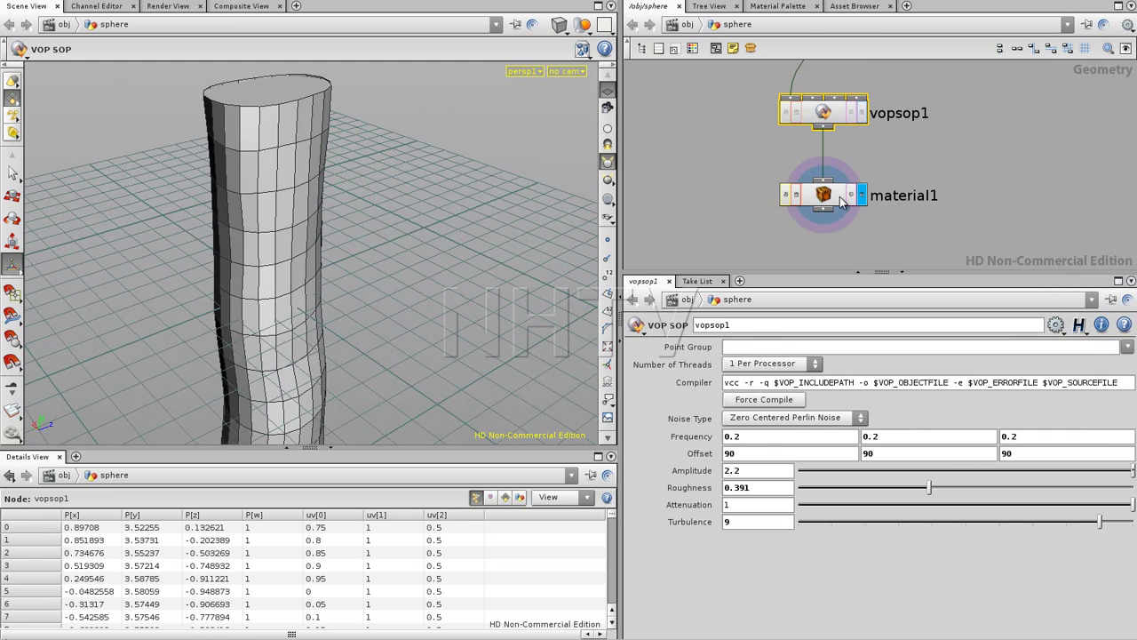
pyautogui.click(854, 195)
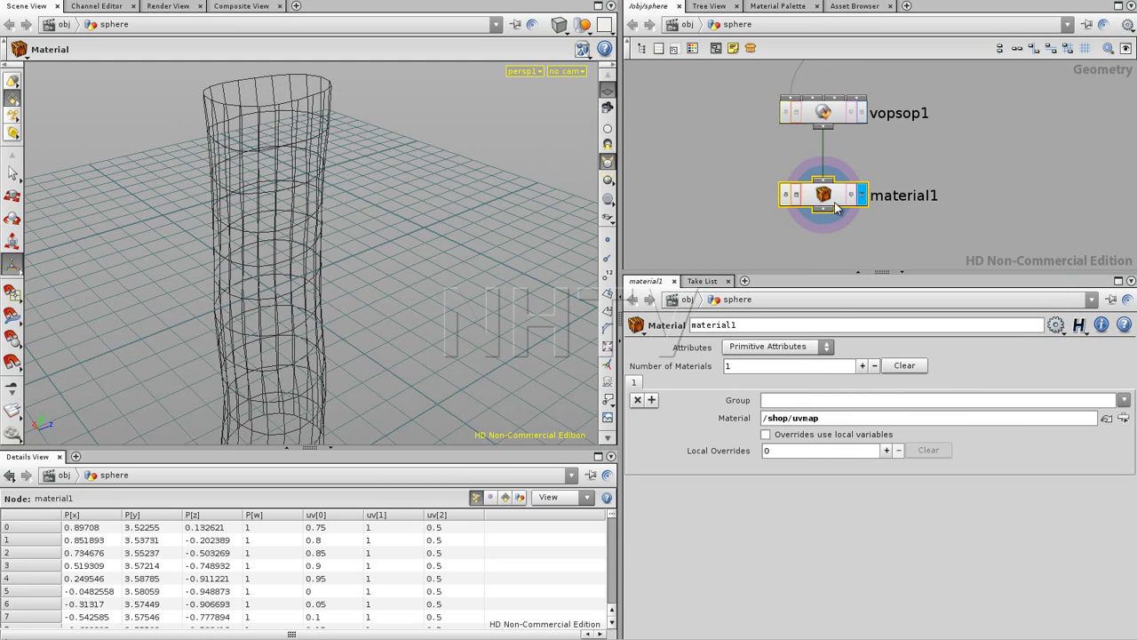
pyautogui.click(725, 200)
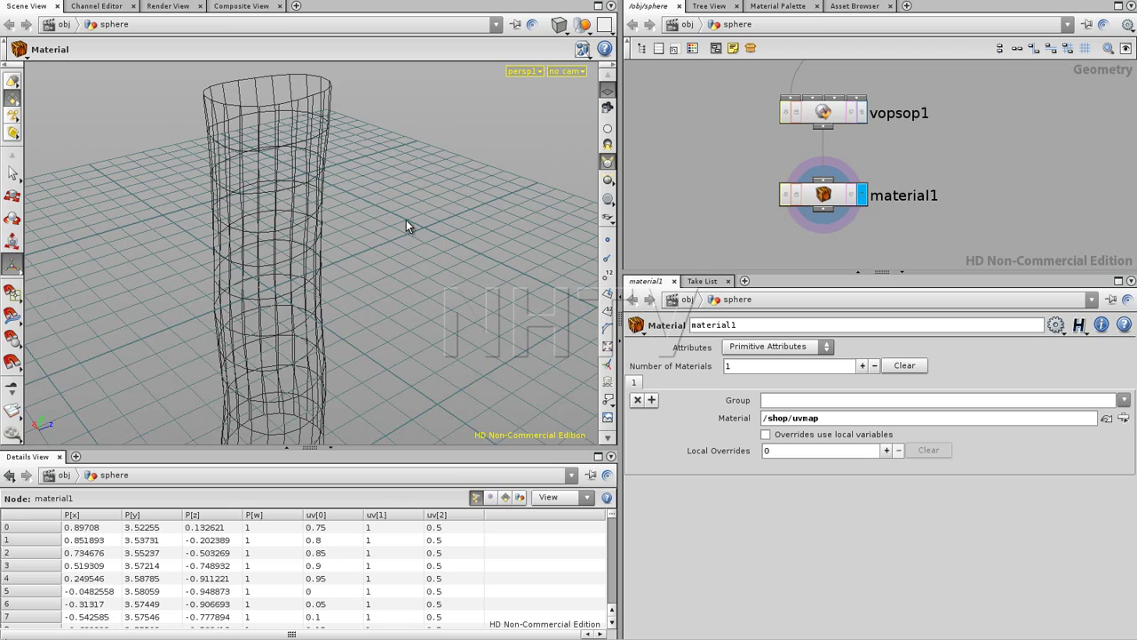
pyautogui.press('Escape')
pyautogui.moveTo(359, 203); pyautogui.dragTo(391, 214)
pyautogui.press('Return')
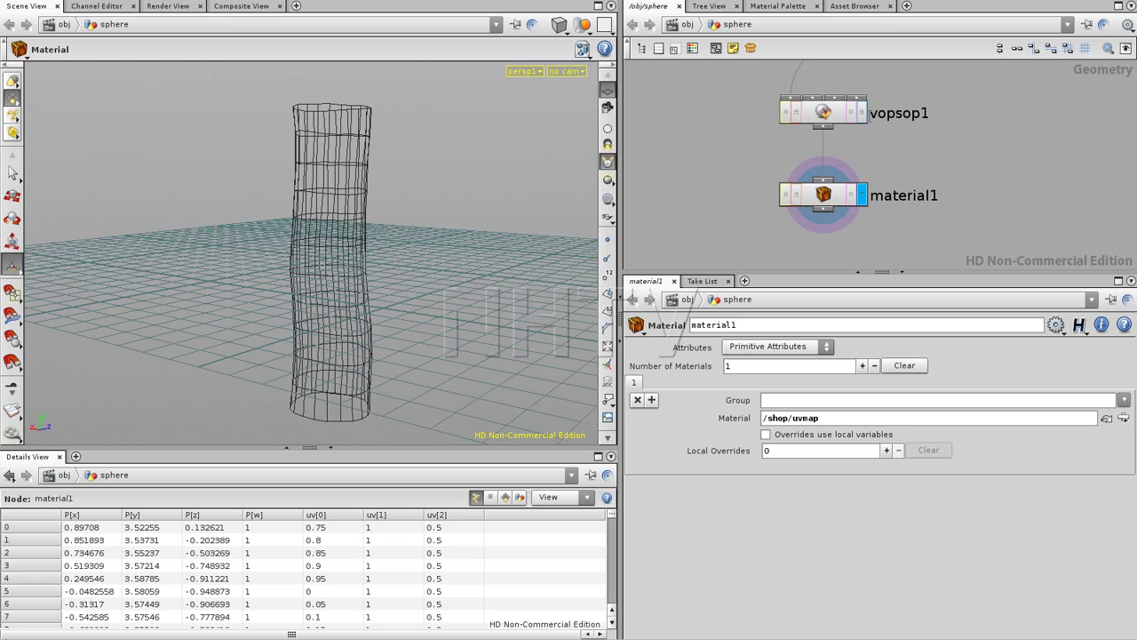
# - Display vopsop1, uvproject1 and vopsop1 again to compare the tube's viewport shading
pyautogui.click(862, 113)
pyautogui.moveTo(704, 138); pyautogui.dragTo(657, 281, button='middle')
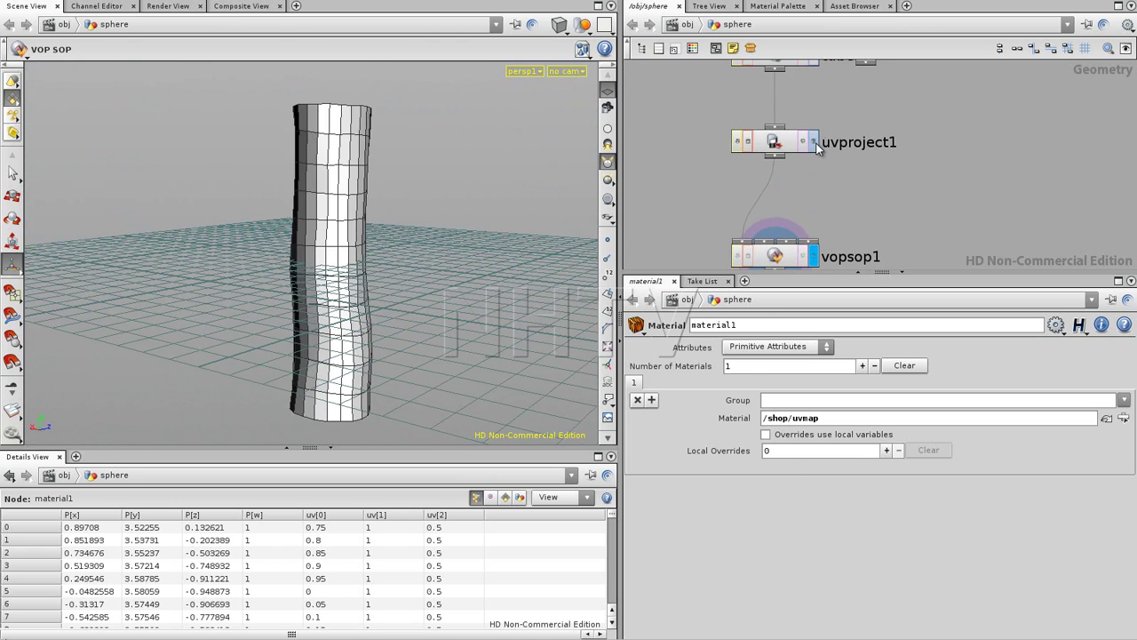
pyautogui.click(814, 143)
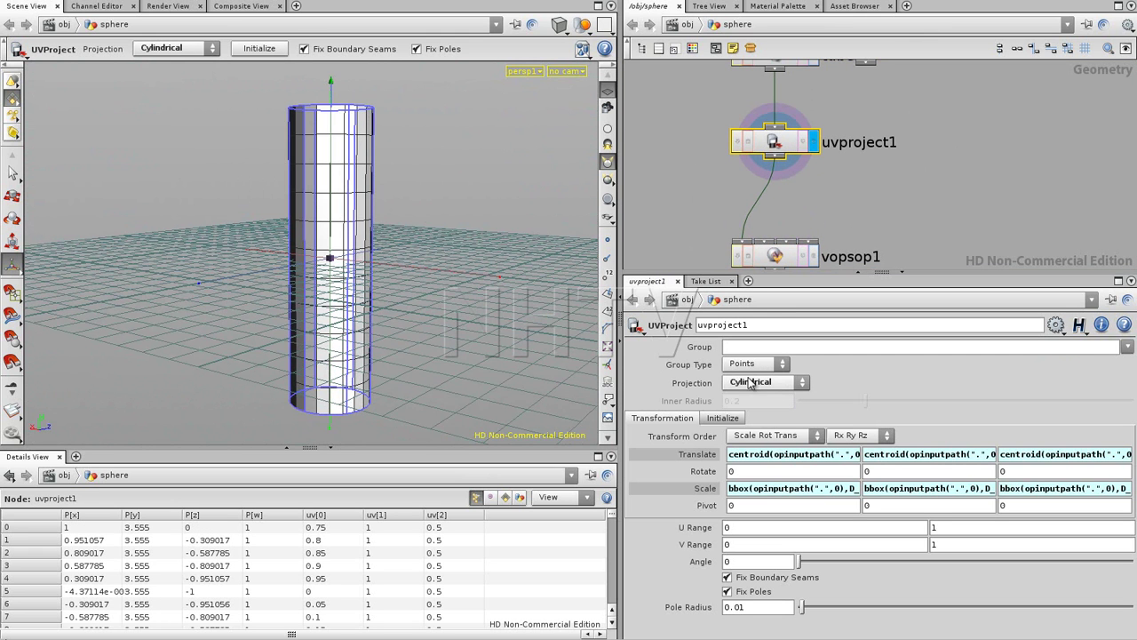
pyautogui.moveTo(1018, 176); pyautogui.dragTo(1017, 83, button='middle')
pyautogui.click(813, 163)
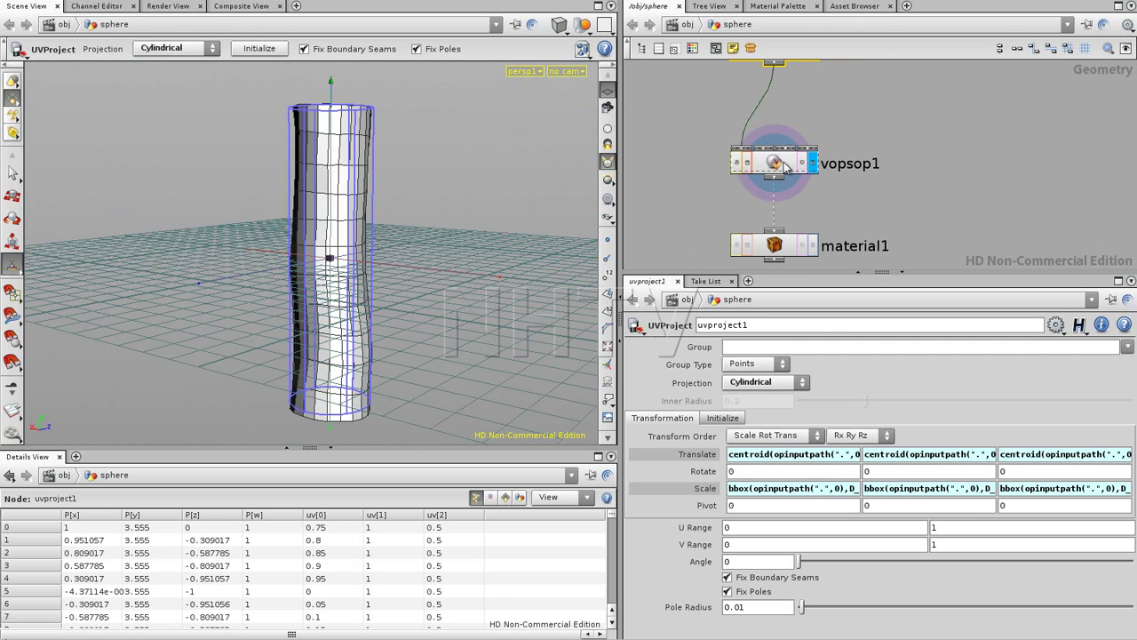
# - Move vopsop1 and material1 closer together in the network and display material1
pyautogui.moveTo(785, 173); pyautogui.dragTo(785, 150)
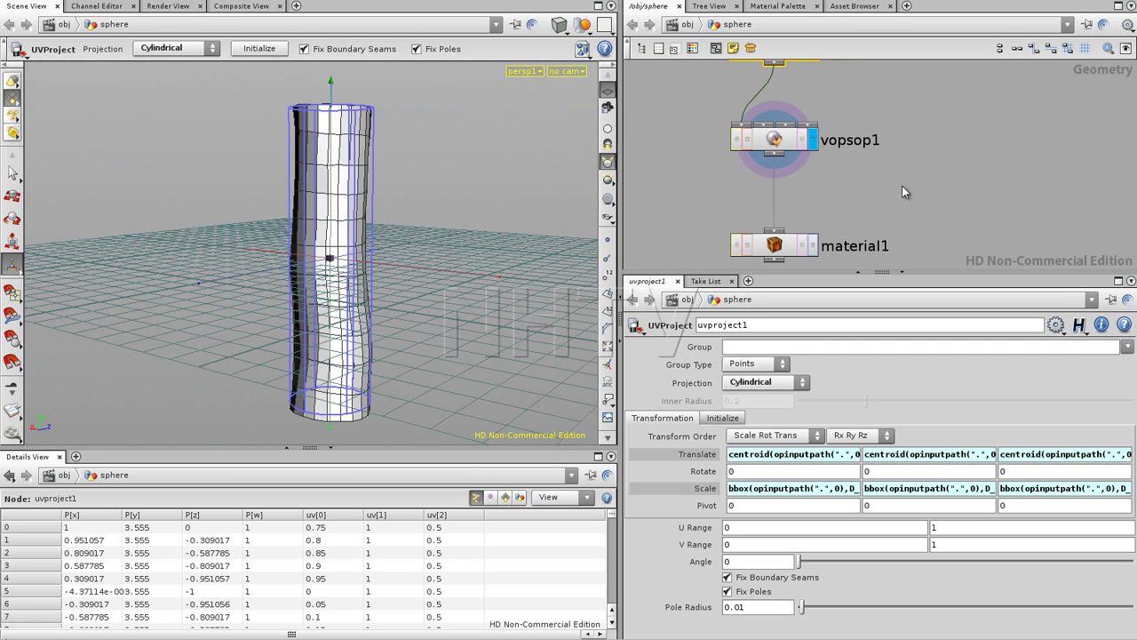
pyautogui.click(811, 250)
pyautogui.click(787, 255)
pyautogui.moveTo(781, 255); pyautogui.dragTo(781, 220)
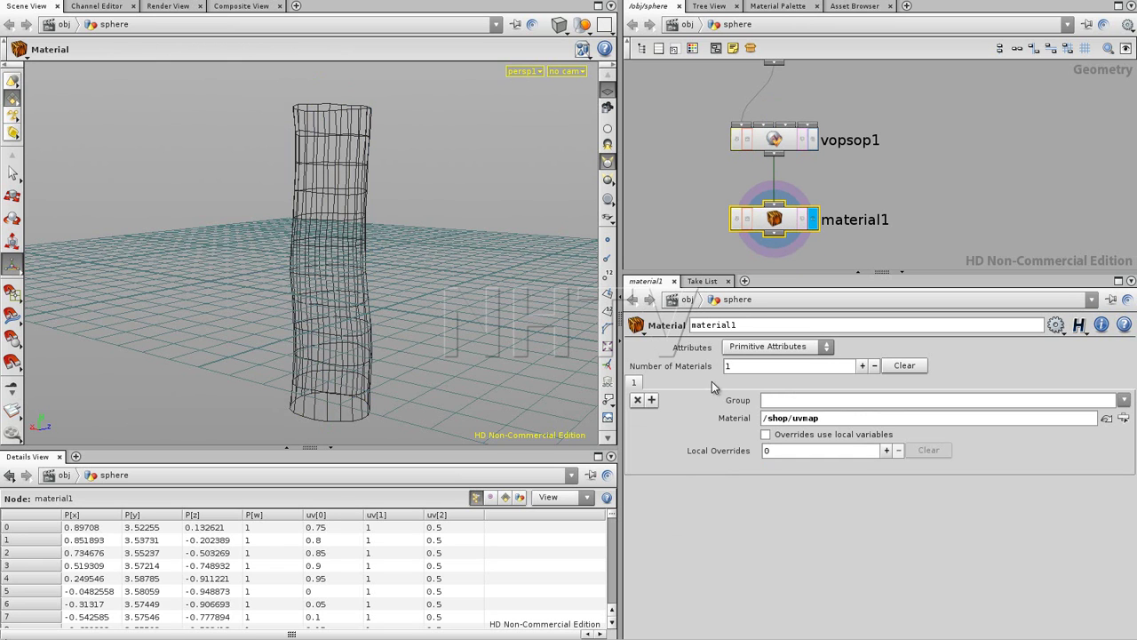
pyautogui.click(970, 196)
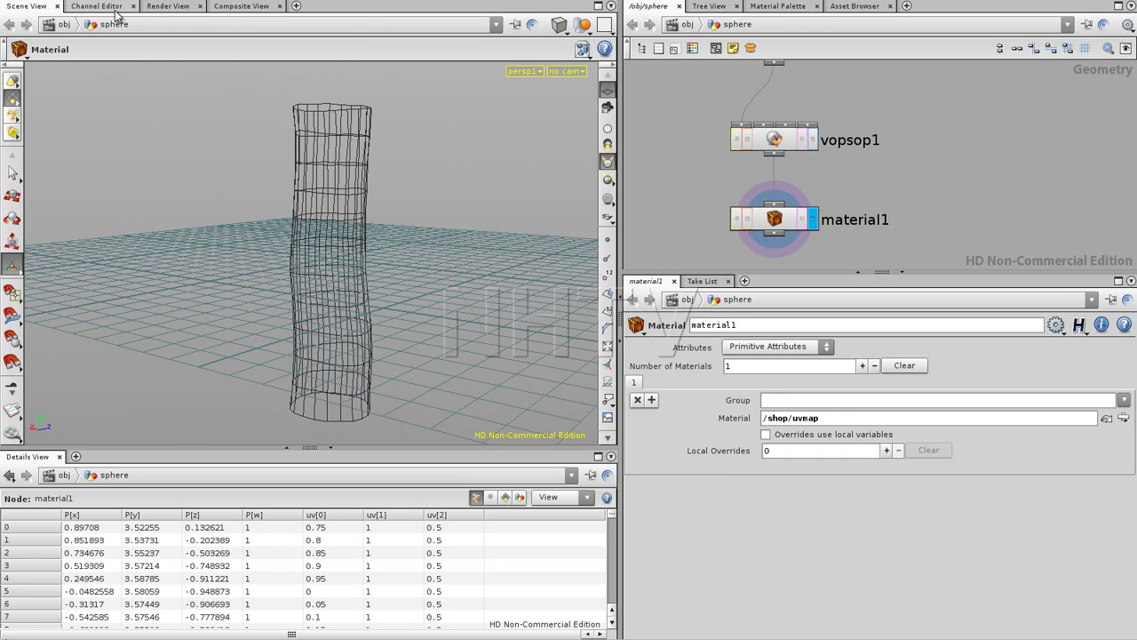
# - Render the UV-mapped tube in the Render View and return to the scene view
pyautogui.click(168, 6)
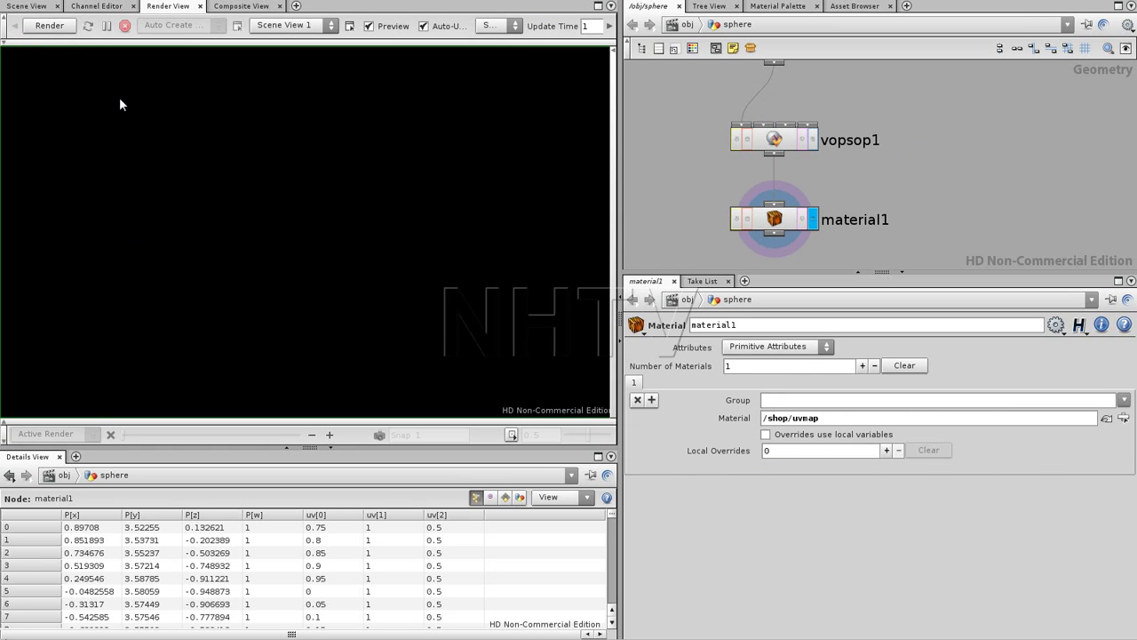
pyautogui.click(50, 26)
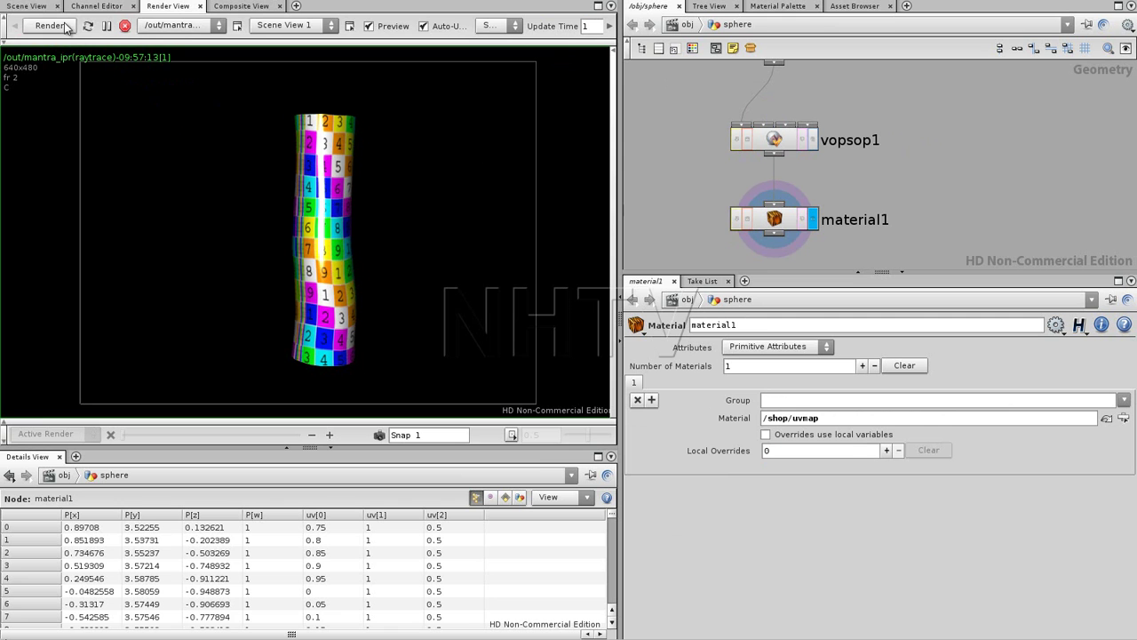
pyautogui.click(34, 6)
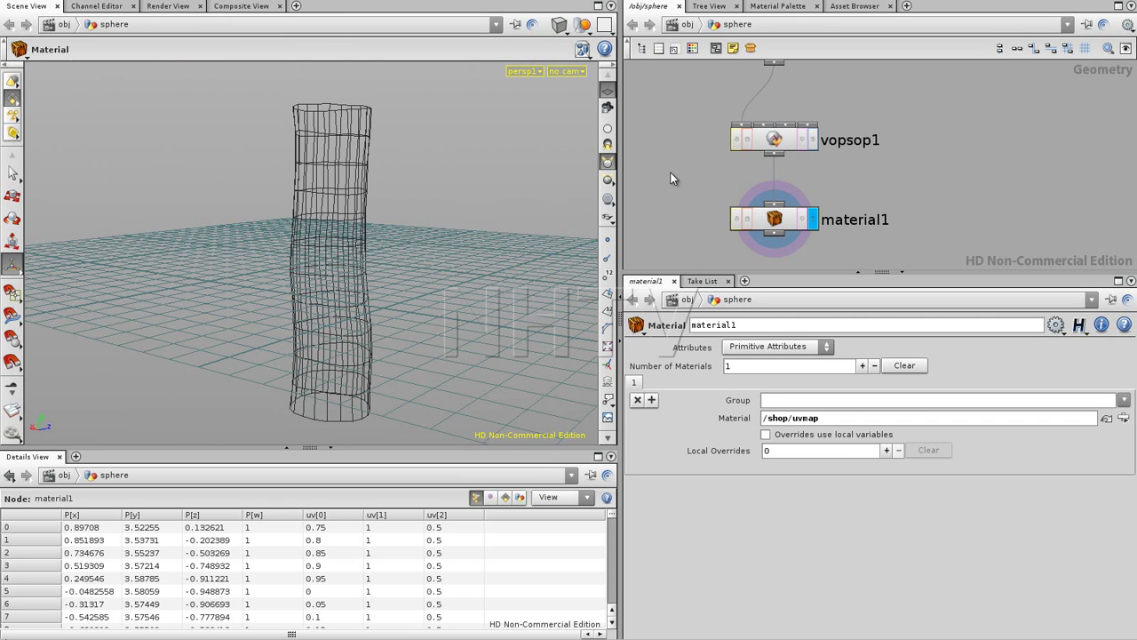
pyautogui.moveTo(348, 178); pyautogui.dragTo(293, 215)
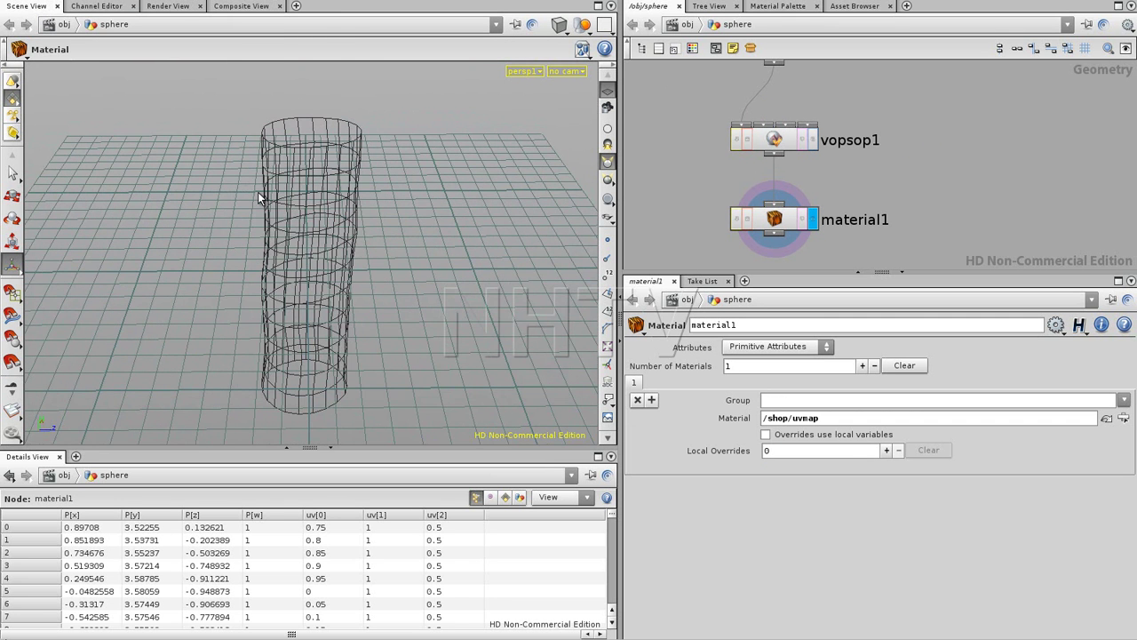
# - Try GL 3.2 as the scene renderer in the 3D Viewports preferences
pyautogui.click(68, 0)
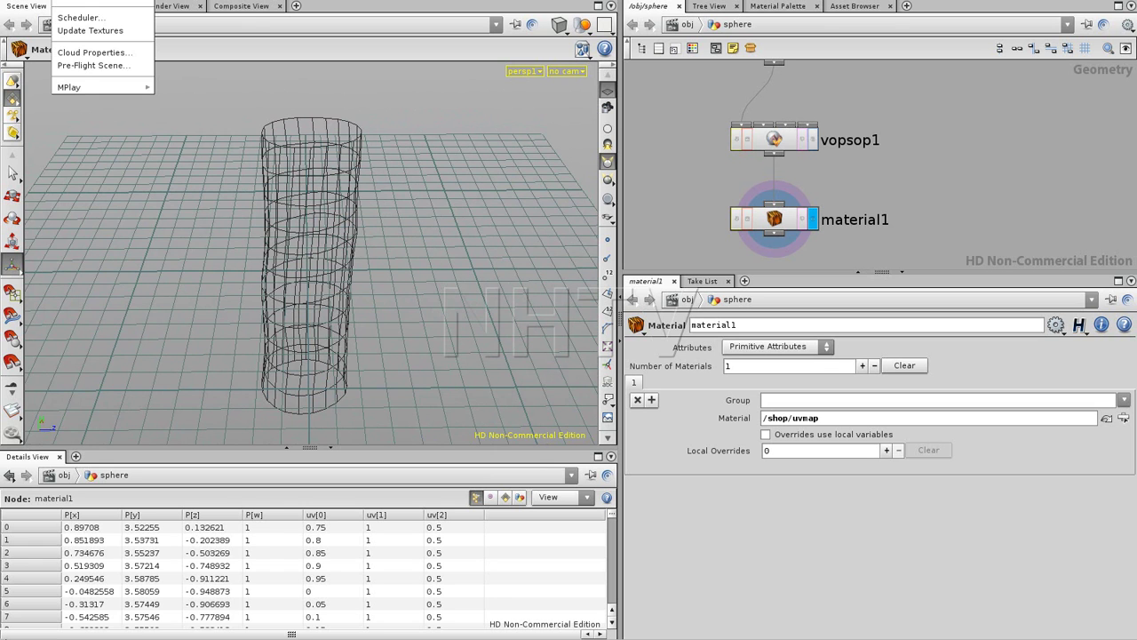
pyautogui.press('Left')
pyautogui.moveTo(76, 59)
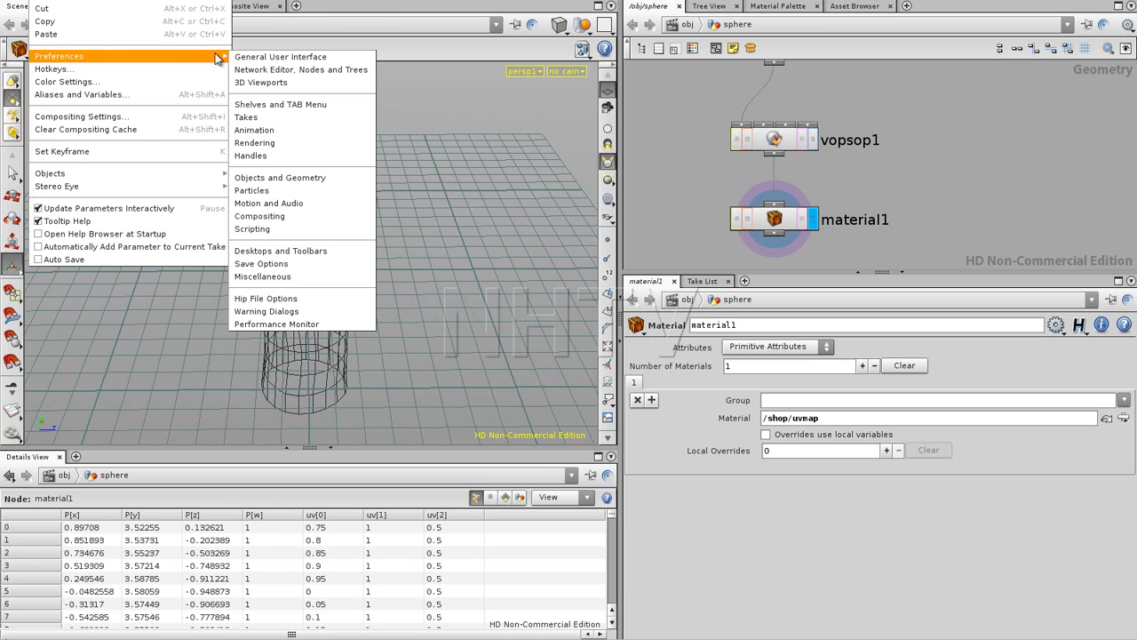
pyautogui.click(266, 59)
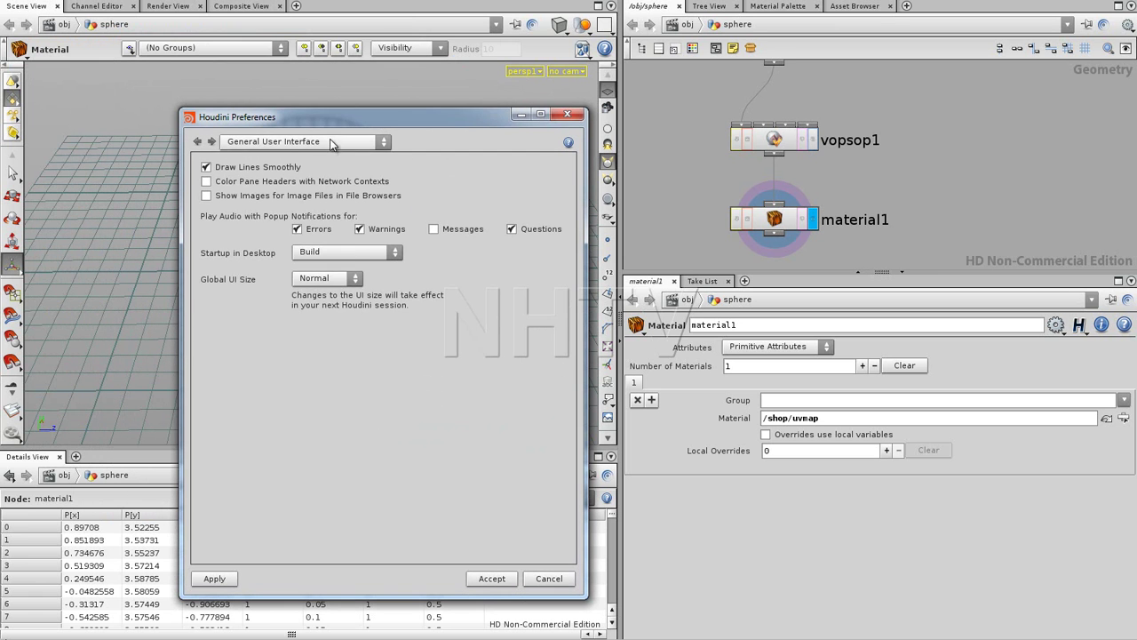
pyautogui.click(331, 142)
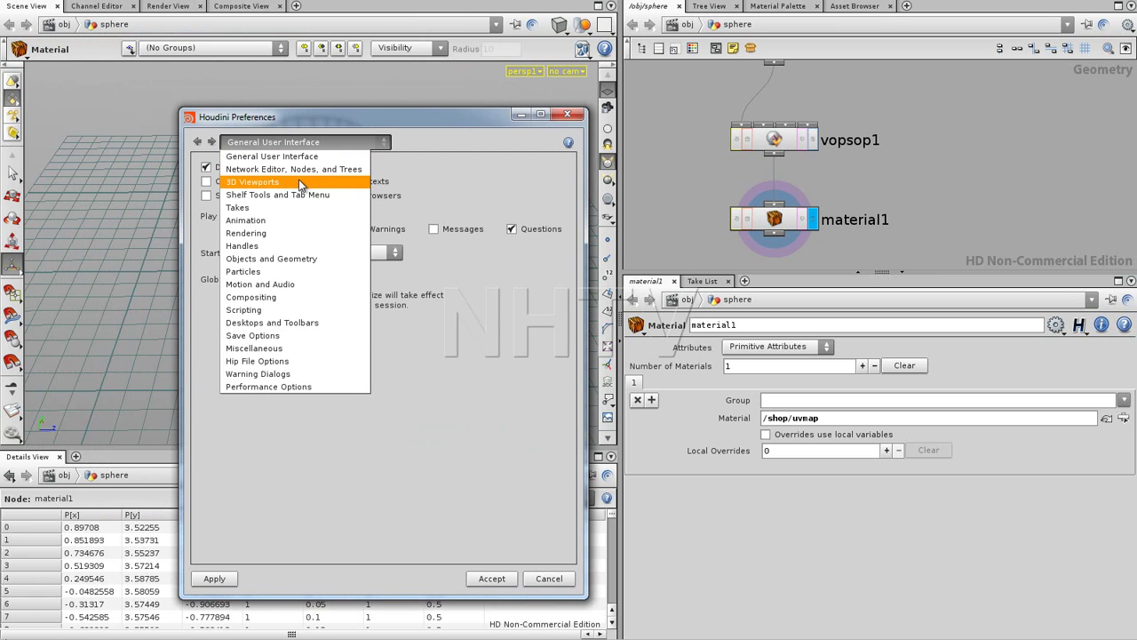
pyautogui.click(297, 187)
pyautogui.click(331, 171)
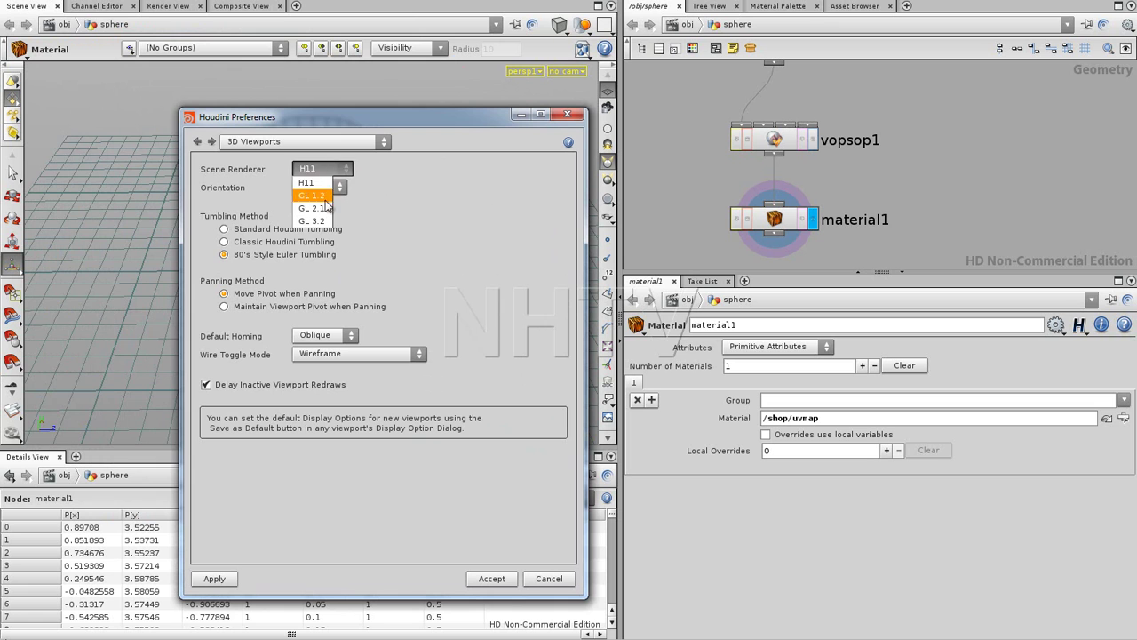
pyautogui.click(327, 220)
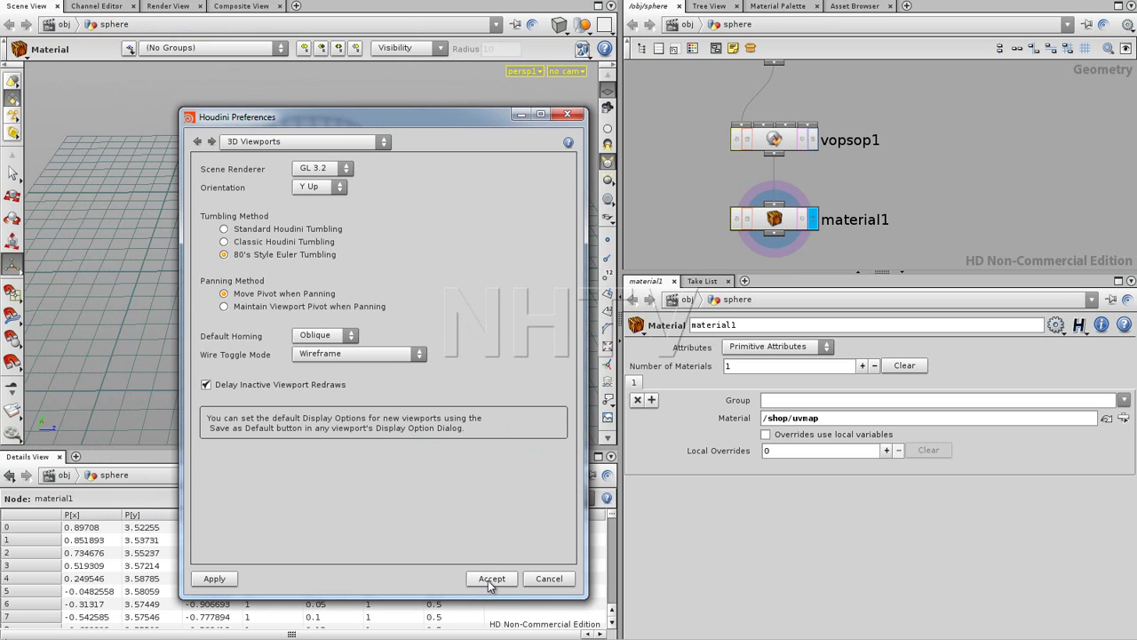
# - Set the scene renderer to H11 beside the visible tube, apply it and close the preferences
pyautogui.moveTo(427, 131); pyautogui.dragTo(639, 113)
pyautogui.click(551, 167)
pyautogui.click(543, 214)
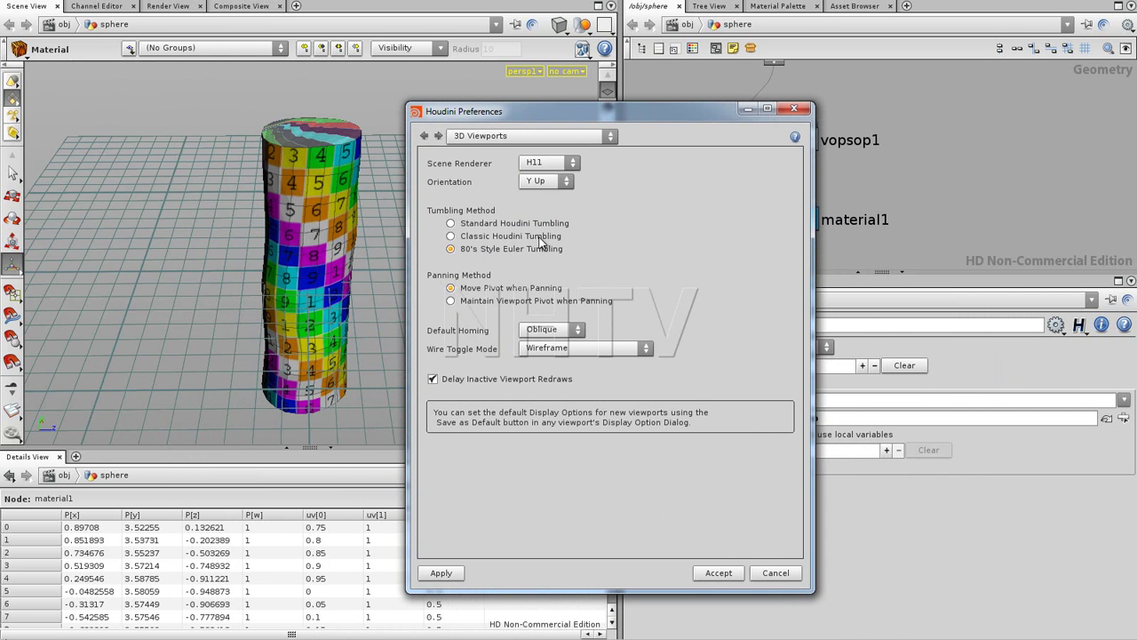
pyautogui.click(451, 572)
pyautogui.click(374, 309)
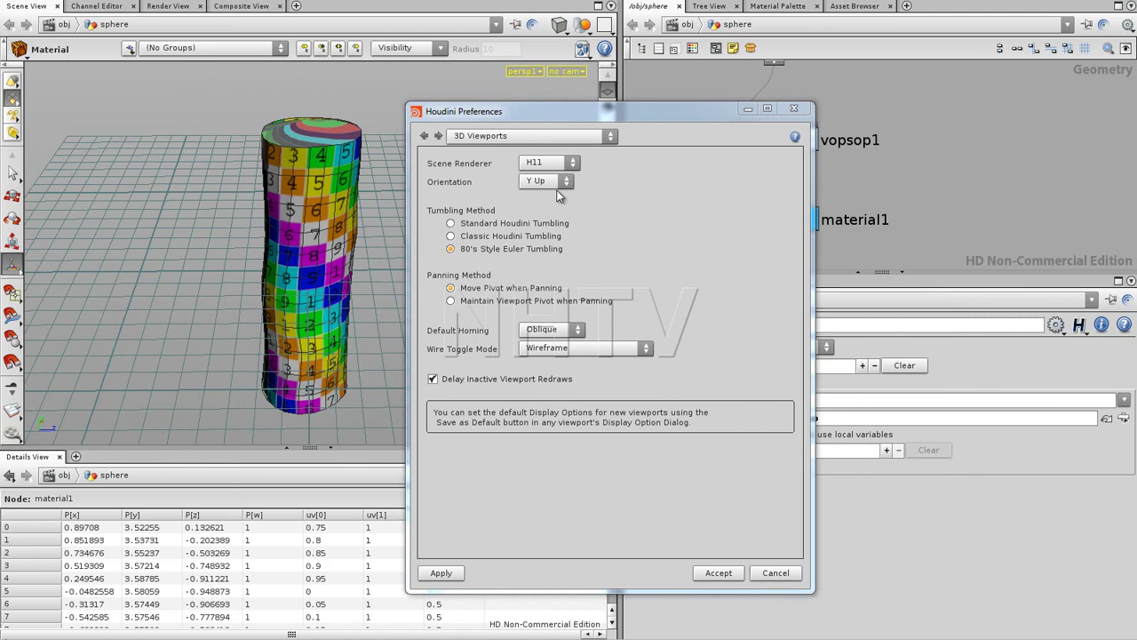
pyautogui.moveTo(674, 112); pyautogui.dragTo(624, 122)
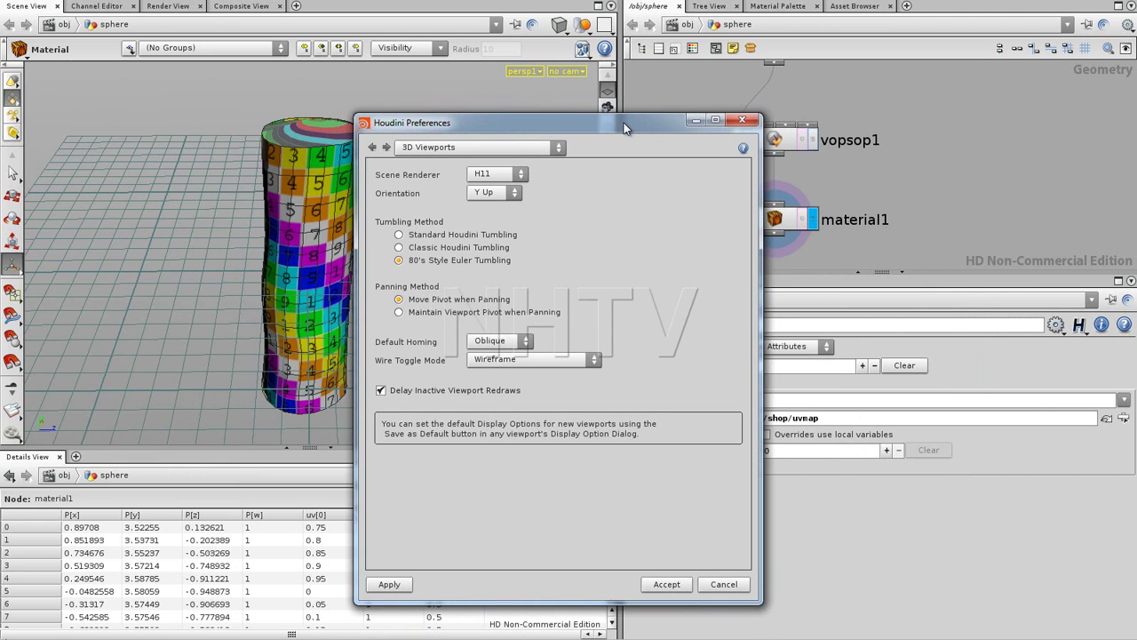
pyautogui.click(743, 120)
pyautogui.press('Escape')
# - Set the viewport shading to Smooth Wire Shaded and examine the squeezed texture strip along the tube
pyautogui.moveTo(447, 208); pyautogui.dragTo(224, 210)
pyautogui.moveTo(224, 209); pyautogui.dragTo(457, 188, button='right')
pyautogui.moveTo(458, 187)
pyautogui.mouseDown()
pyautogui.moveTo(376, 213)
pyautogui.moveTo(421, 269)
pyautogui.moveTo(484, 245)
pyautogui.moveTo(432, 329)
pyautogui.moveTo(401, 317)
pyautogui.moveTo(427, 255)
pyautogui.moveTo(471, 240)
pyautogui.moveTo(365, 309)
pyautogui.moveTo(461, 284)
pyautogui.moveTo(448, 266)
pyautogui.mouseUp()
pyautogui.press('Return')
pyautogui.click(558, 25)
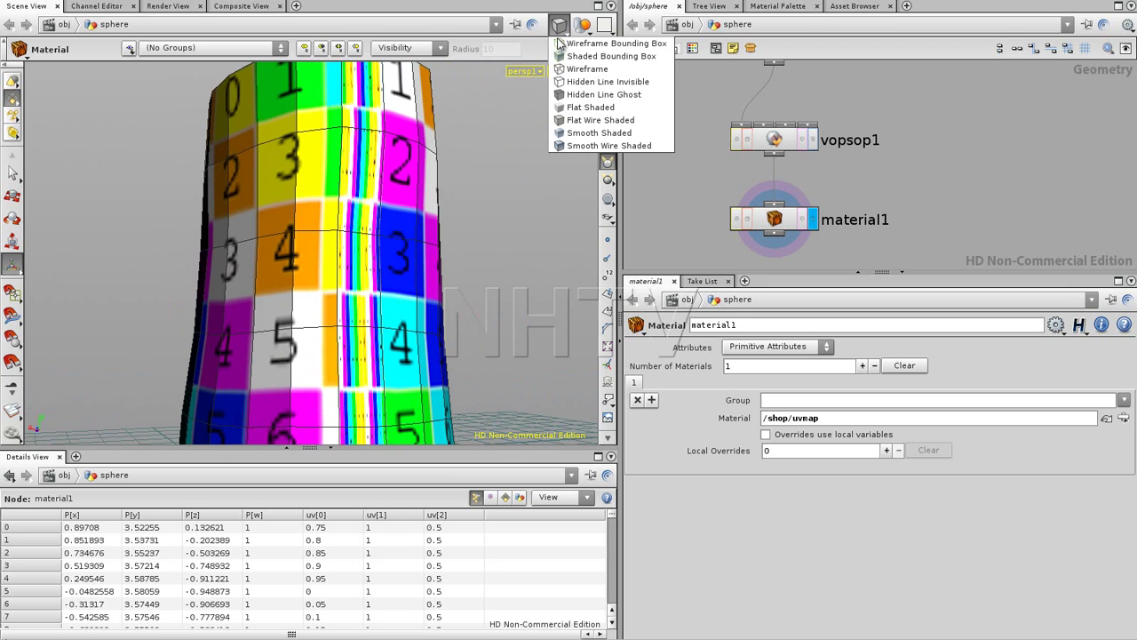
pyautogui.click(597, 145)
pyautogui.moveTo(425, 189); pyautogui.dragTo(264, 303)
pyautogui.moveTo(263, 303); pyautogui.dragTo(355, 265, button='right')
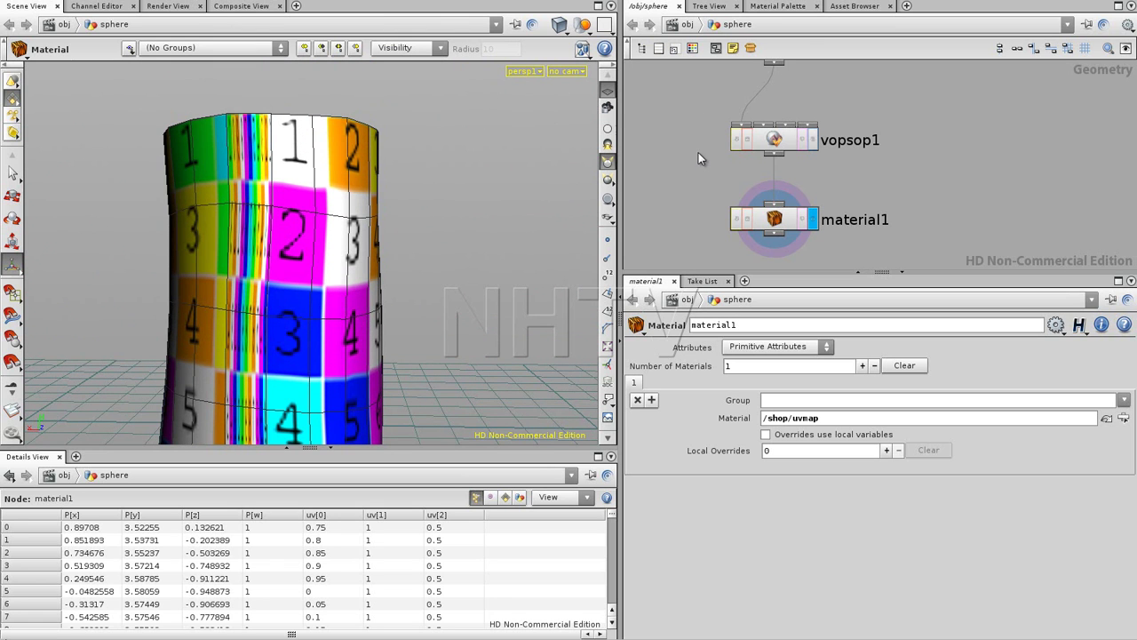
pyautogui.keyDown('alt'); pyautogui.moveTo(316, 190); pyautogui.dragTo(472, 183); pyautogui.keyUp('alt')
# - Reduce the detail of tube1 to 2 rows and 7 columns
pyautogui.moveTo(746, 83); pyautogui.dragTo(730, 204, button='middle')
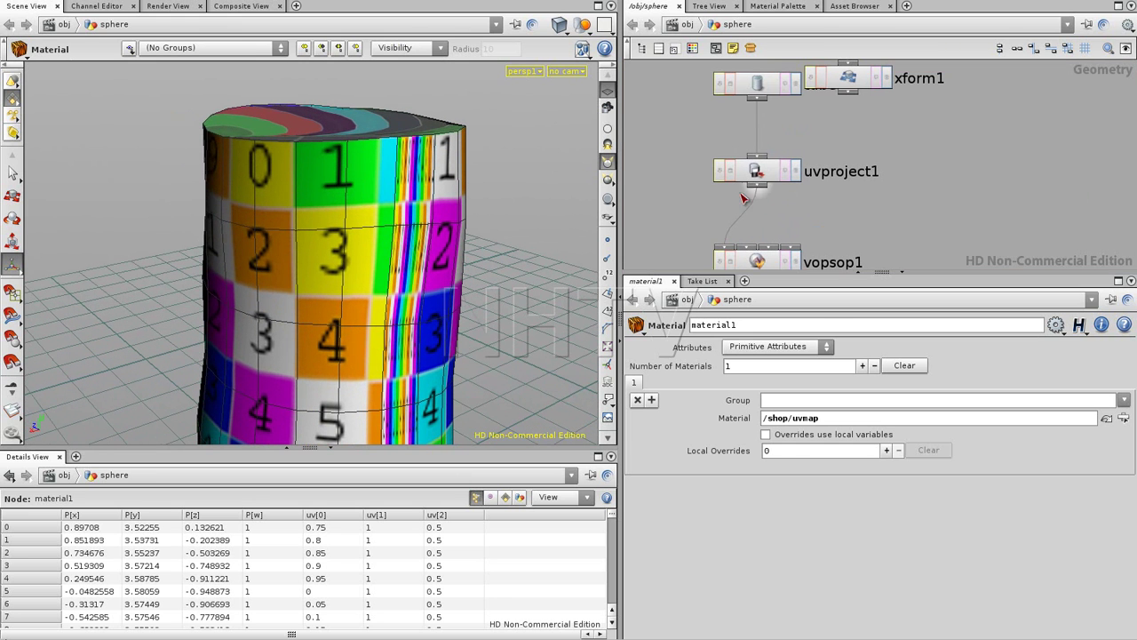
pyautogui.click(755, 85)
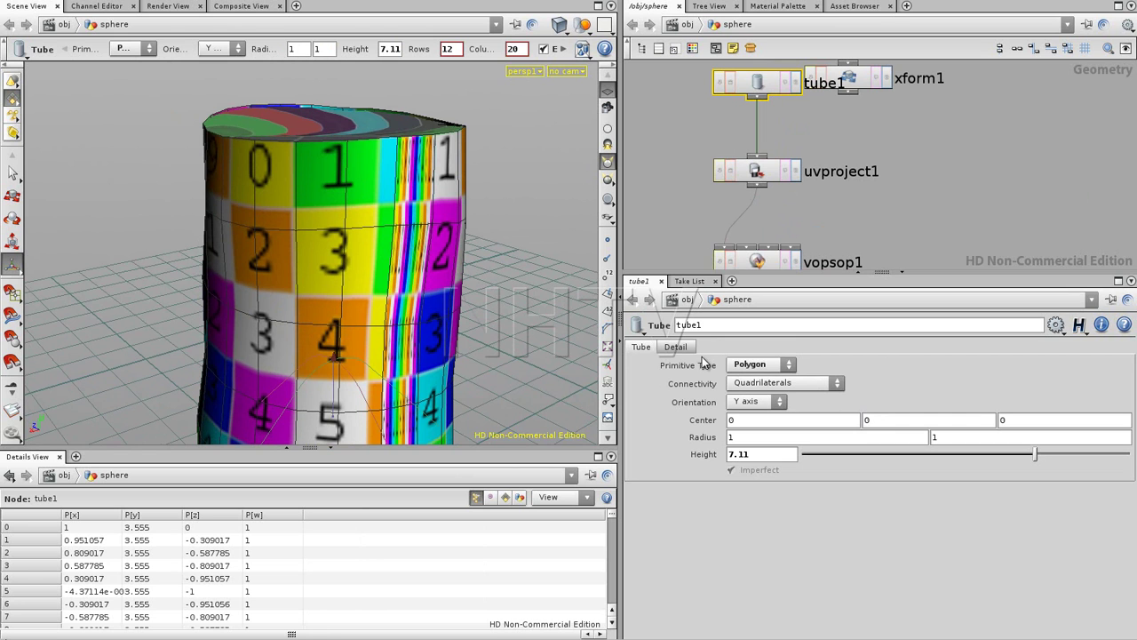
pyautogui.click(675, 347)
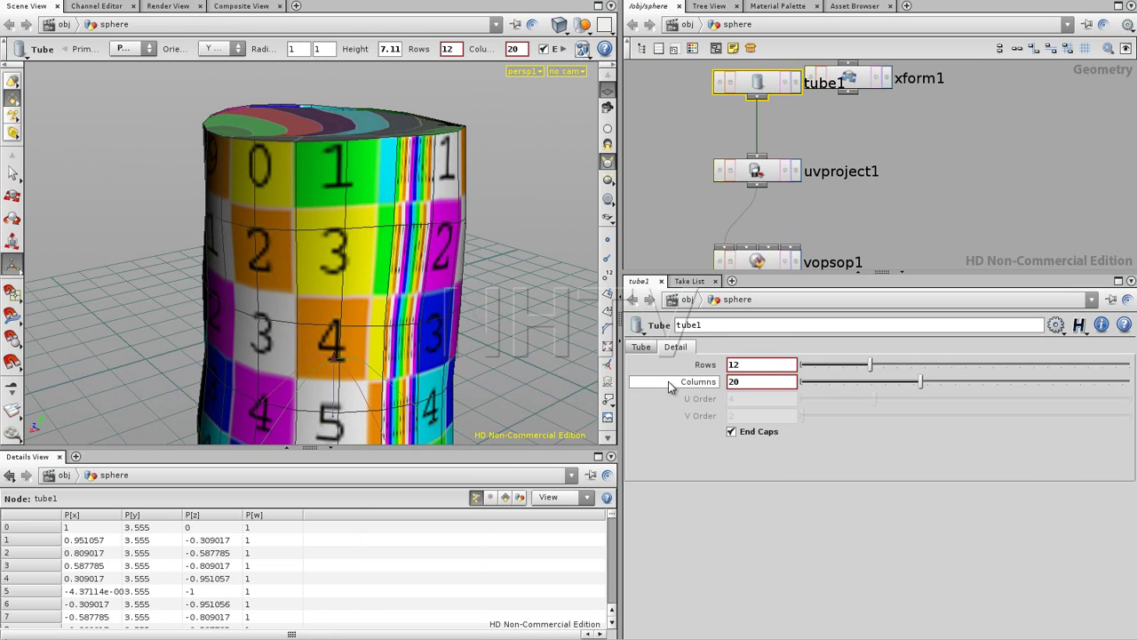
pyautogui.moveTo(870, 365); pyautogui.dragTo(802, 372)
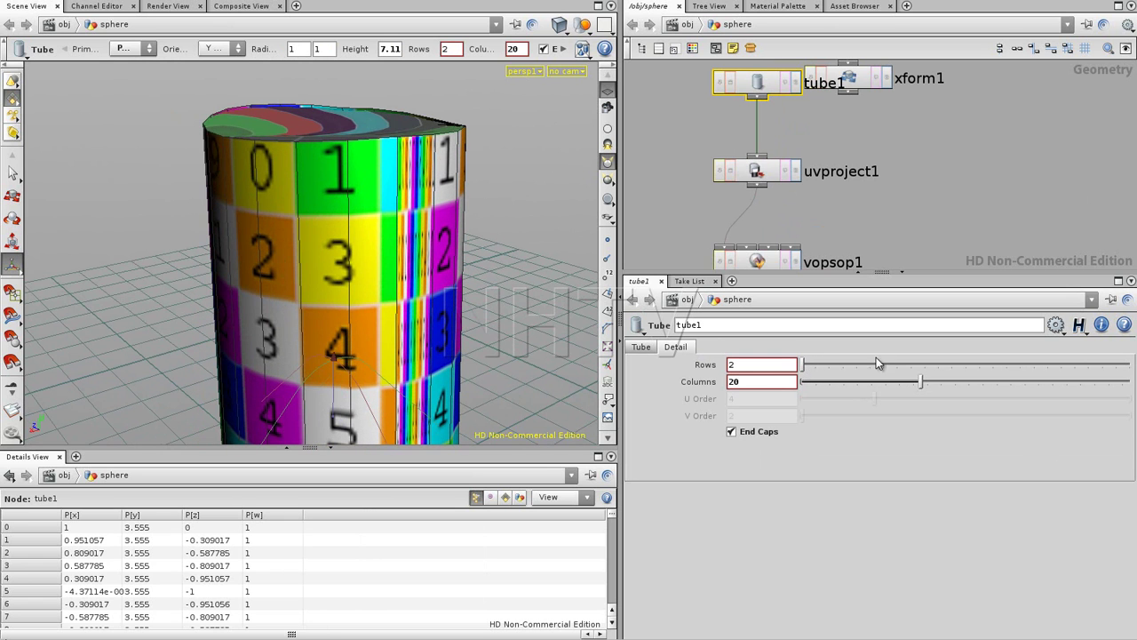
pyautogui.moveTo(921, 381); pyautogui.dragTo(830, 382)
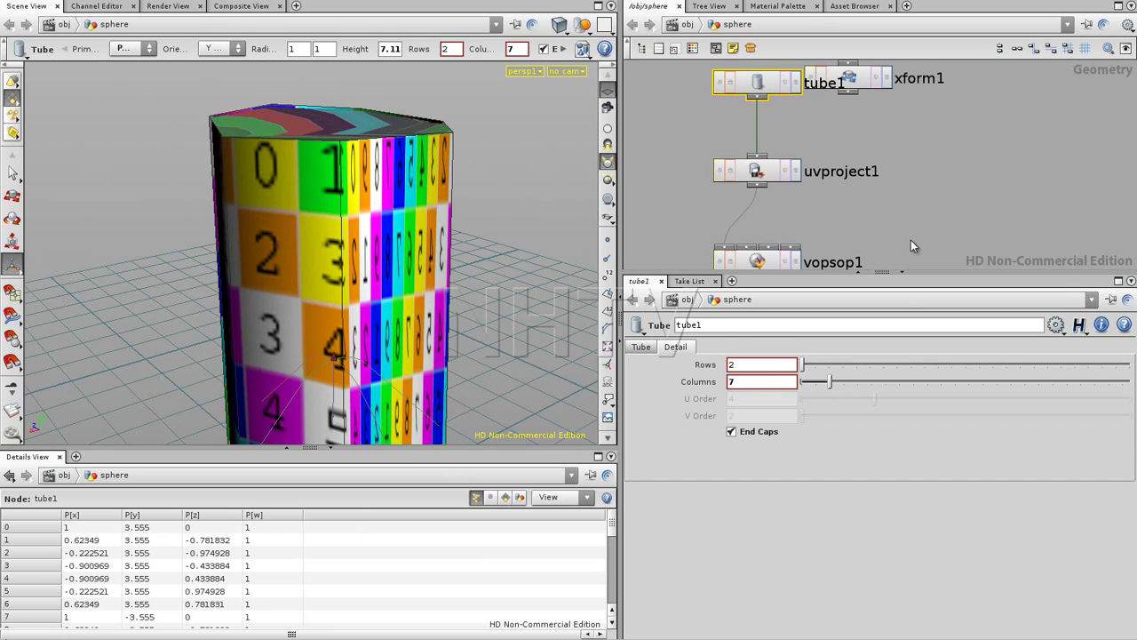
# - Switch the viewport to the UV view and show the primitive numbers on the tube's UV layout
pyautogui.keyDown('alt'); pyautogui.moveTo(331, 197); pyautogui.dragTo(284, 255); pyautogui.keyUp('alt')
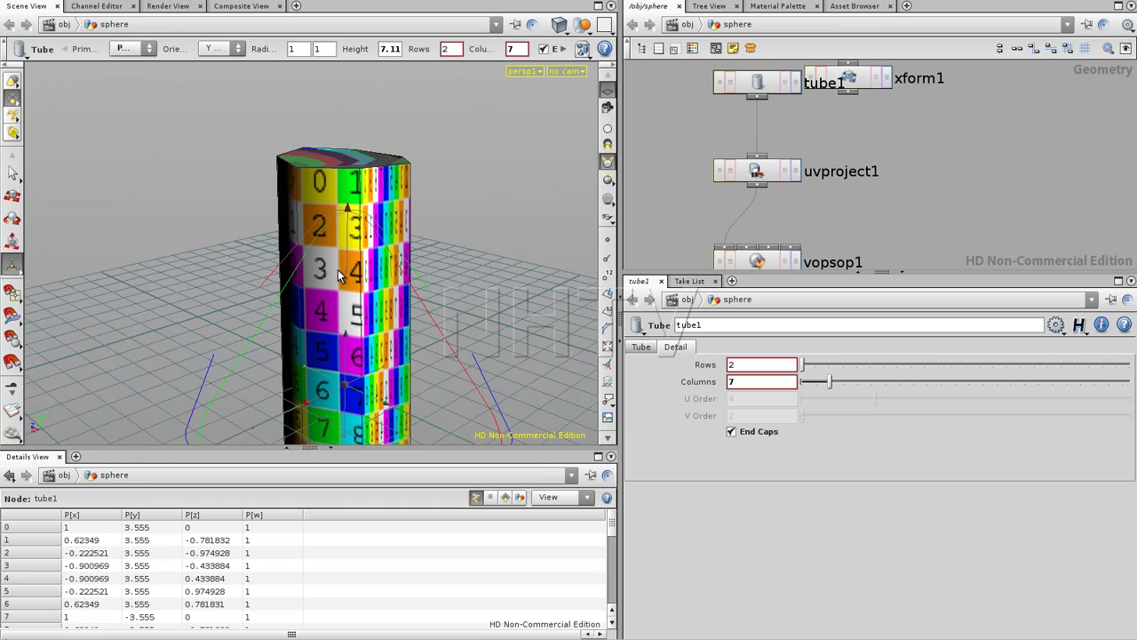
pyautogui.hotkey('space', '5')
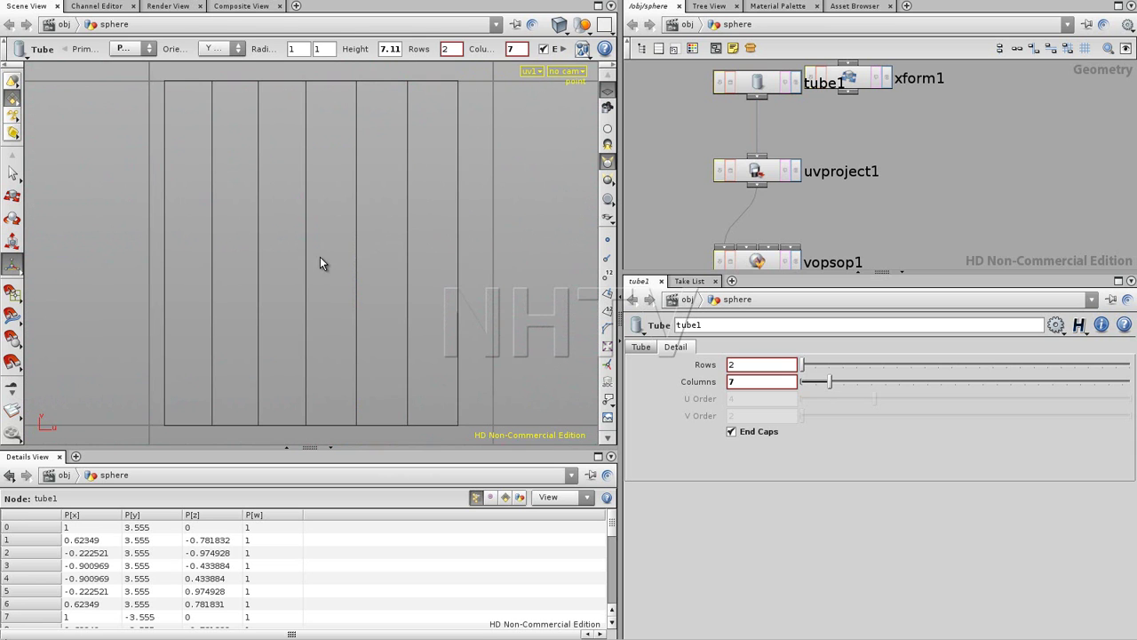
pyautogui.keyDown('alt'); pyautogui.moveTo(336, 175); pyautogui.dragTo(383, 186, button='middle'); pyautogui.keyUp('alt')
pyautogui.keyDown('alt'); pyautogui.moveTo(385, 211); pyautogui.dragTo(383, 226, button='right'); pyautogui.keyUp('alt')
pyautogui.moveTo(383, 226); pyautogui.dragTo(348, 217, button='middle')
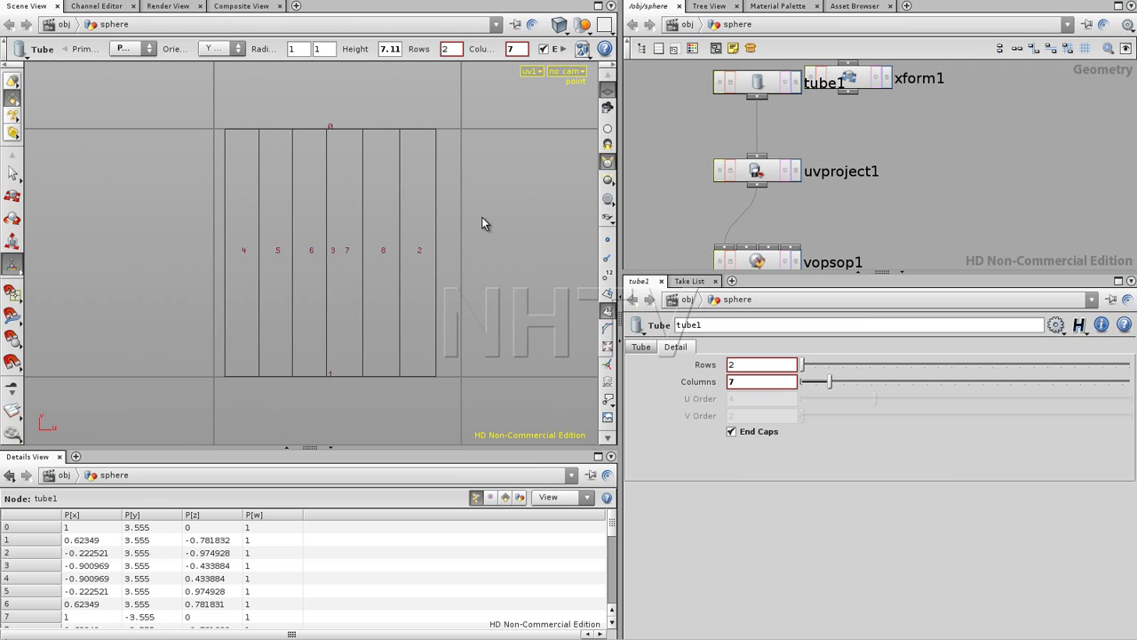
# - Make room below uvproject1 and insert a Group node between uvproject1 and vopsop1
pyautogui.moveTo(882, 195); pyautogui.dragTo(884, 128, button='middle')
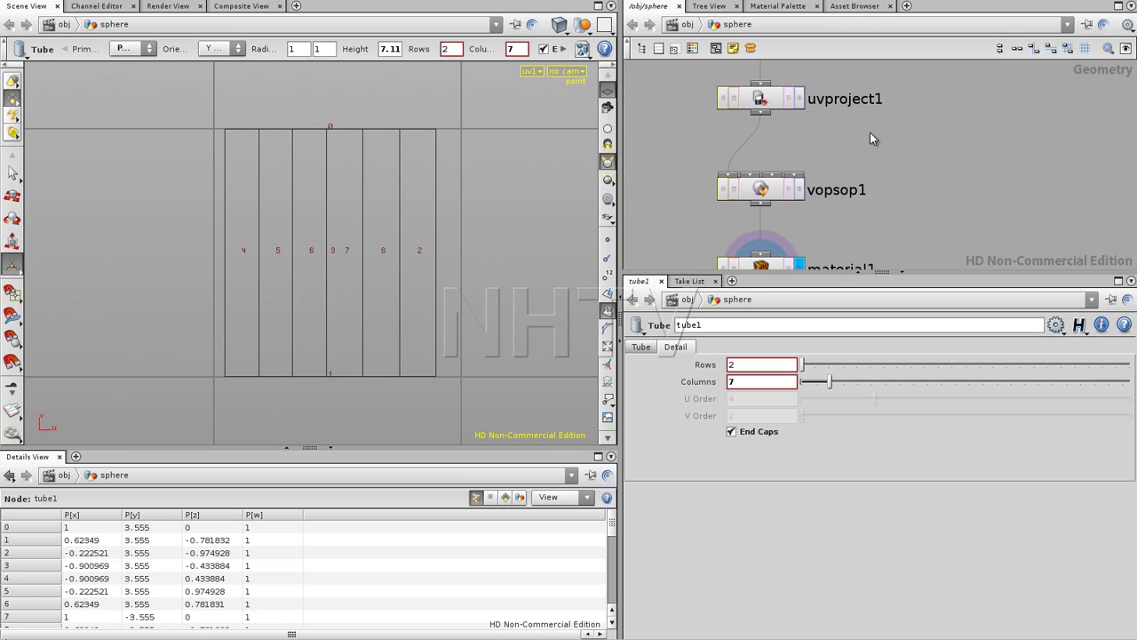
pyautogui.moveTo(773, 186); pyautogui.dragTo(773, 216)
pyautogui.moveTo(859, 136); pyautogui.dragTo(814, 170, button='middle')
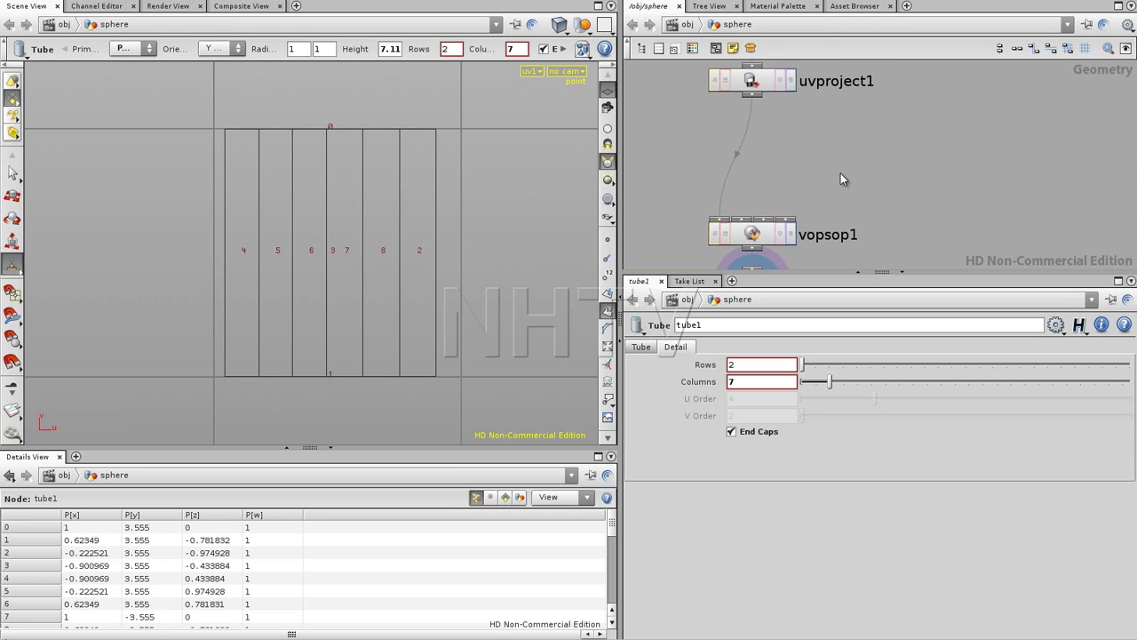
pyautogui.press('Tab')
pyautogui.write('Grid')
pyautogui.click(955, 197)
pyautogui.click(751, 147)
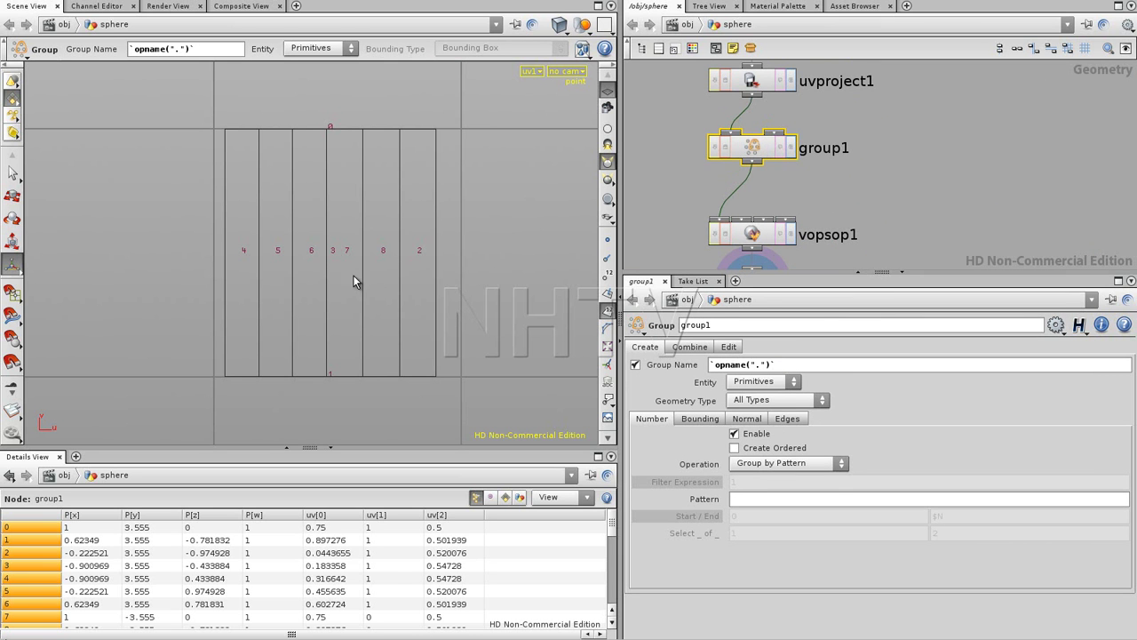
# - Set the group pattern to primitive 3 and display group1
pyautogui.click(743, 500)
pyautogui.write('3')
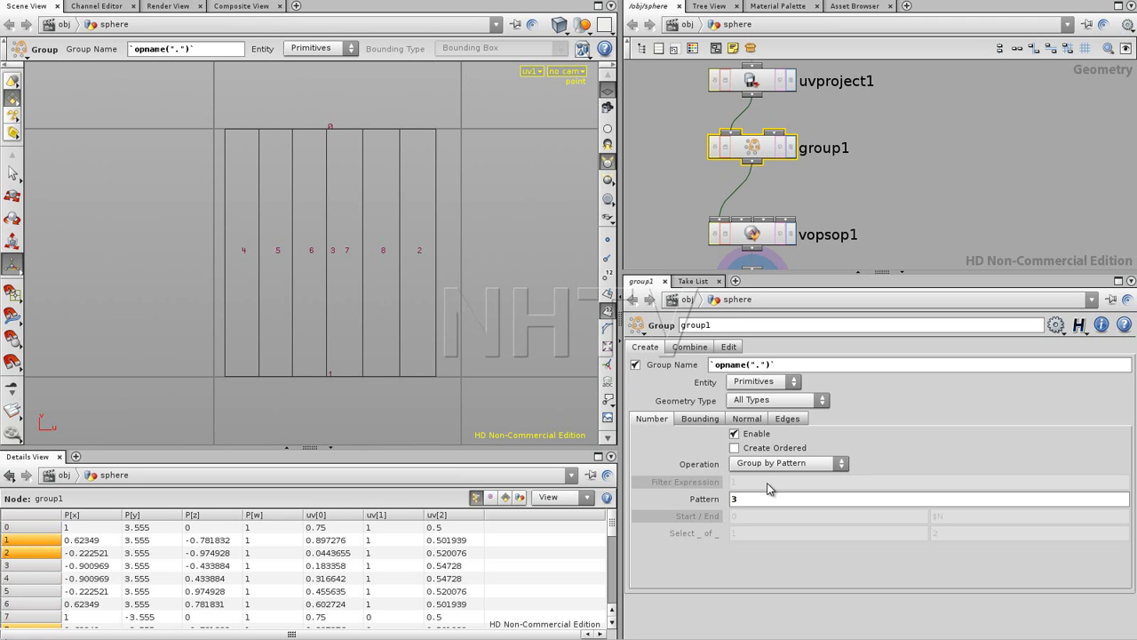
pyautogui.click(790, 149)
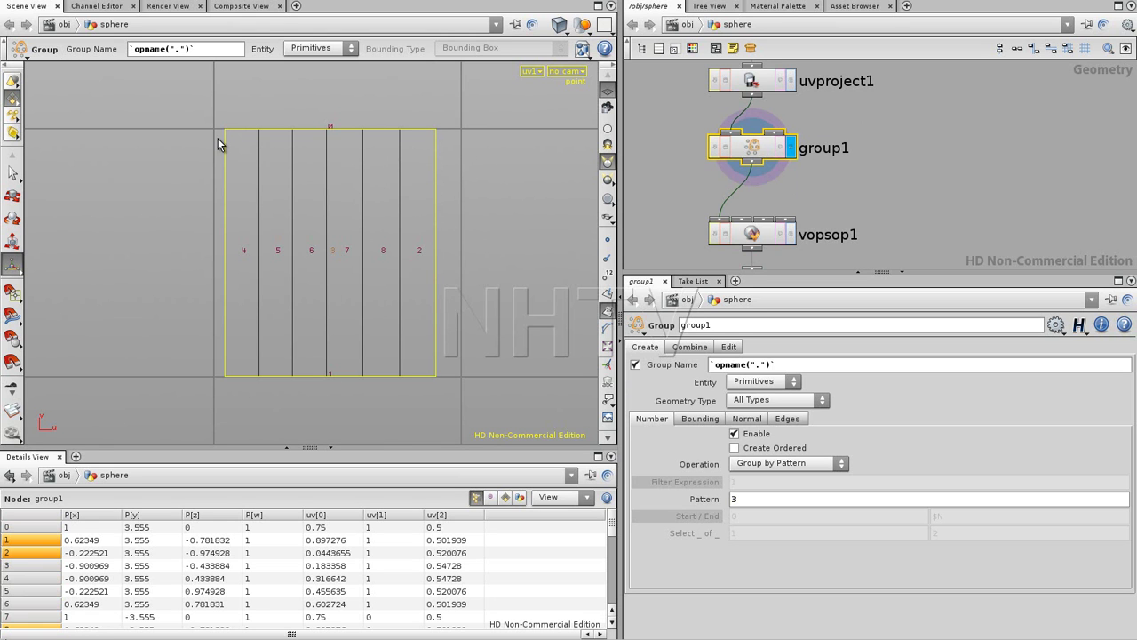
# - Display uvproject1 and change the Y rotation of its cylindrical projection
pyautogui.click(874, 122)
pyautogui.click(790, 83)
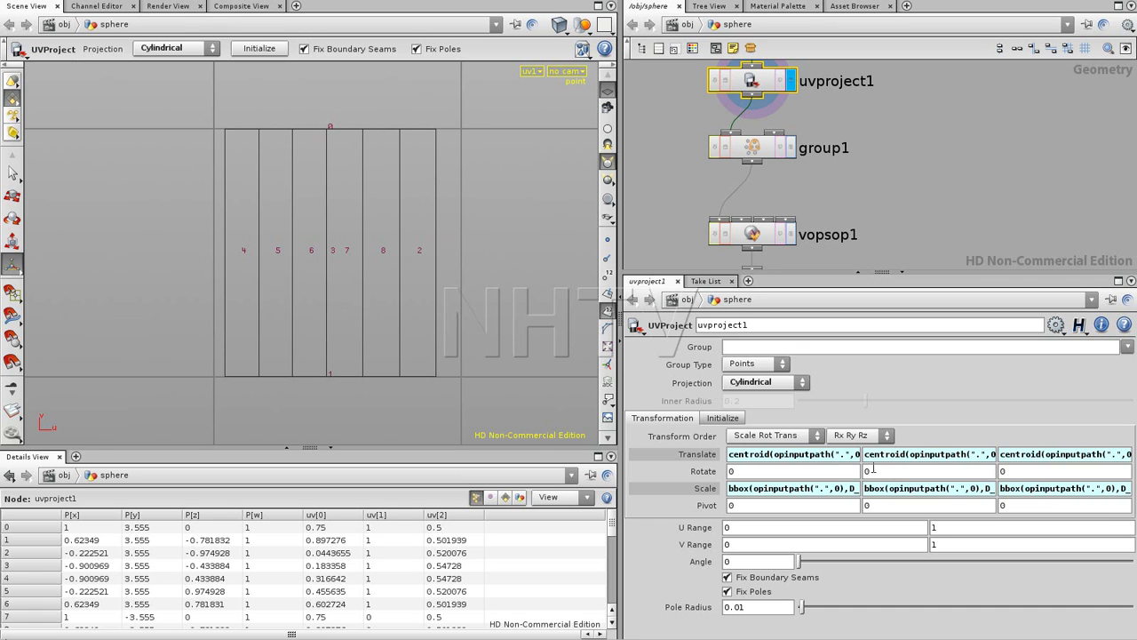
pyautogui.moveTo(875, 472); pyautogui.dragTo(1136, 439, button='middle')
# - Set the pattern of group1 to primitive 6 and display group1 to highlight it in the UV view
pyautogui.click(752, 149)
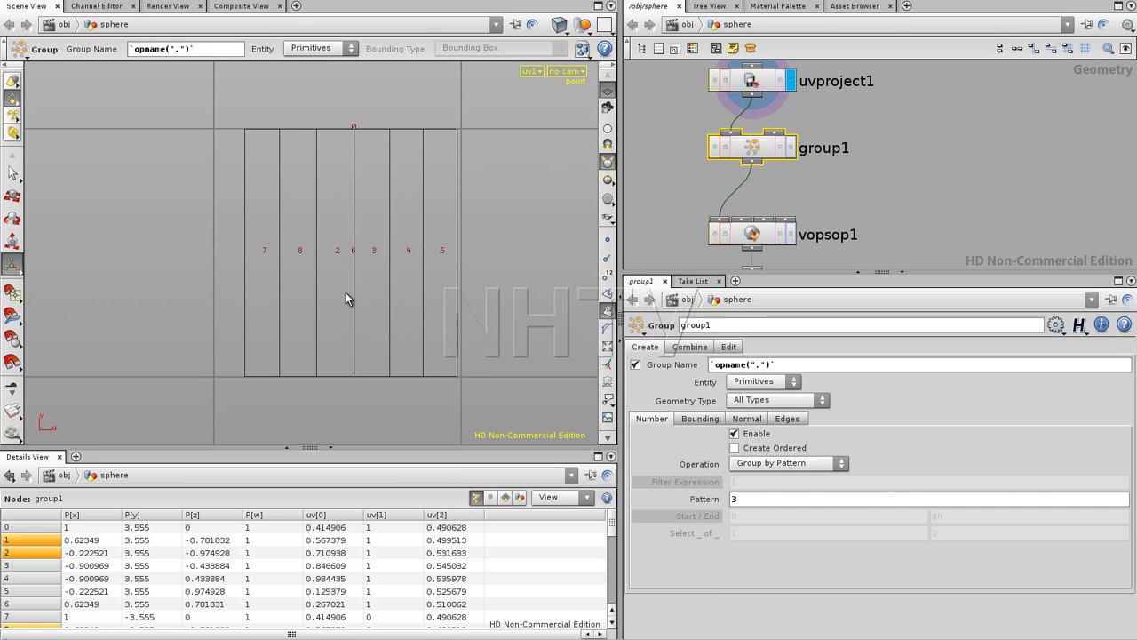
pyautogui.doubleClick(734, 498)
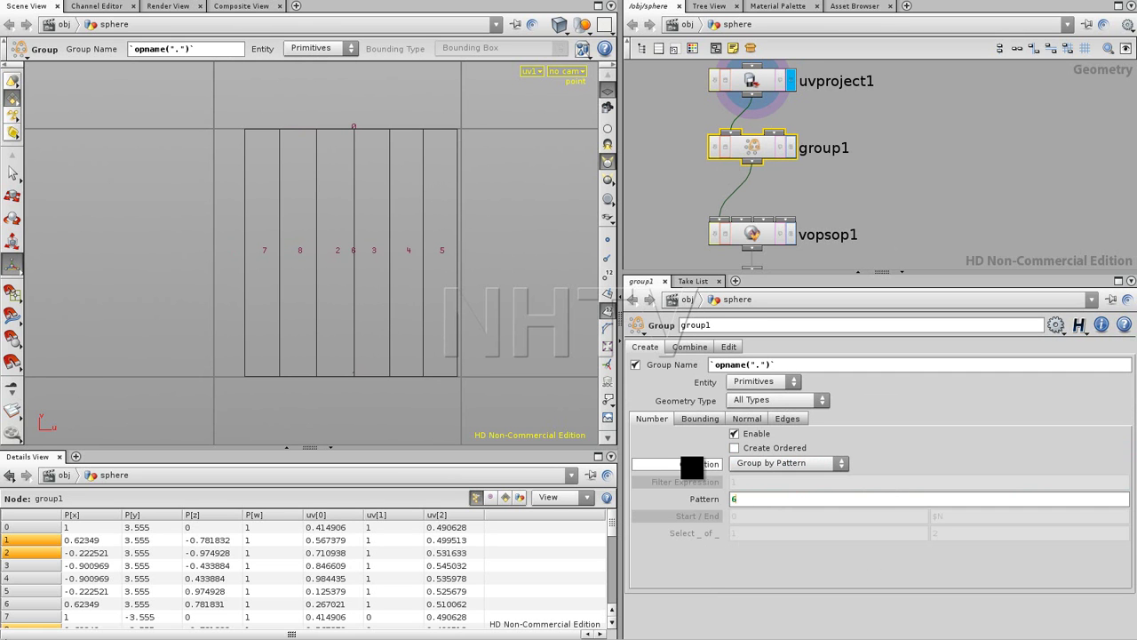
pyautogui.write('6')
pyautogui.click(788, 149)
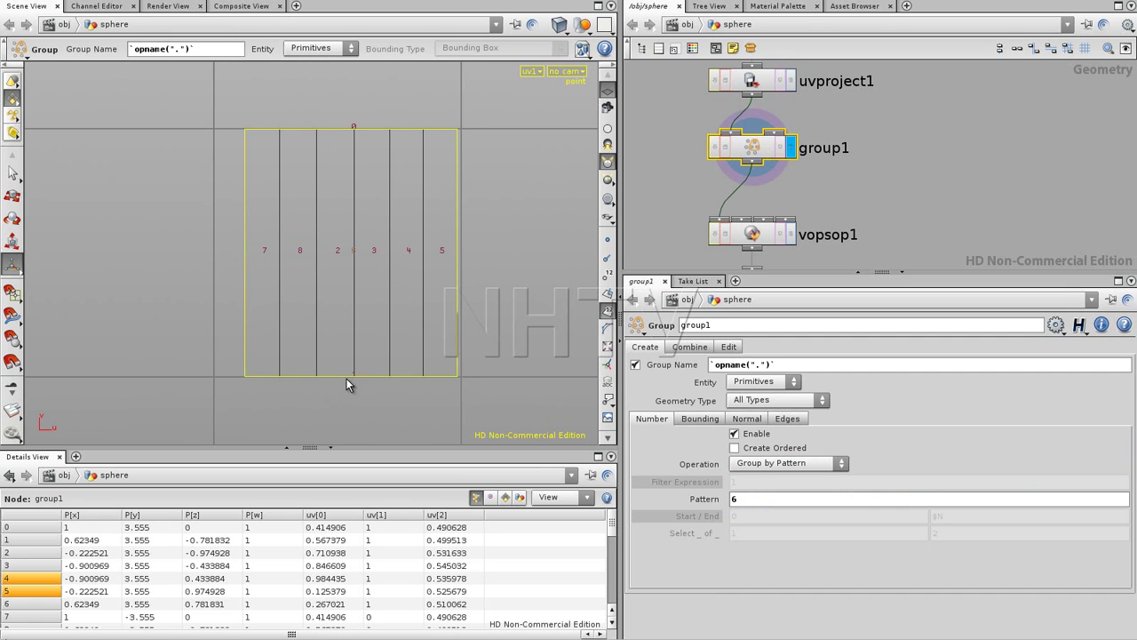
# - Select uvproject1, then group1 again, and show the point numbers in the UV view
pyautogui.click(752, 81)
pyautogui.click(755, 149)
pyautogui.click(608, 274)
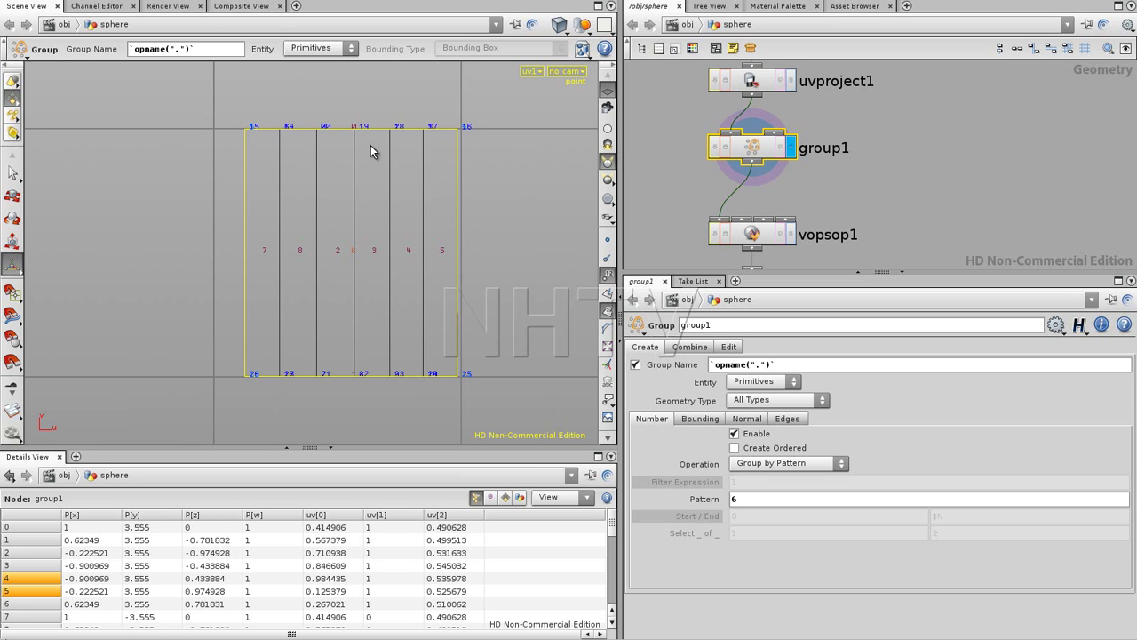
# - Move tube1 higher in the network and insert a Fuse node between tube1 and uvproject1
pyautogui.moveTo(895, 82); pyautogui.dragTo(918, 185, button='middle')
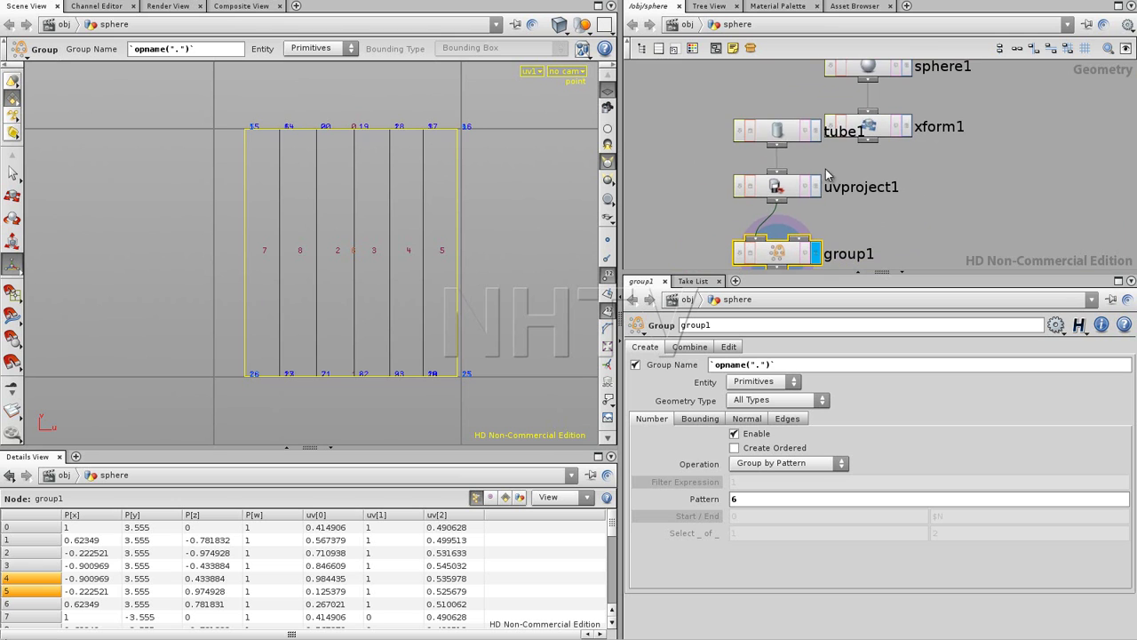
pyautogui.moveTo(786, 133); pyautogui.dragTo(786, 92)
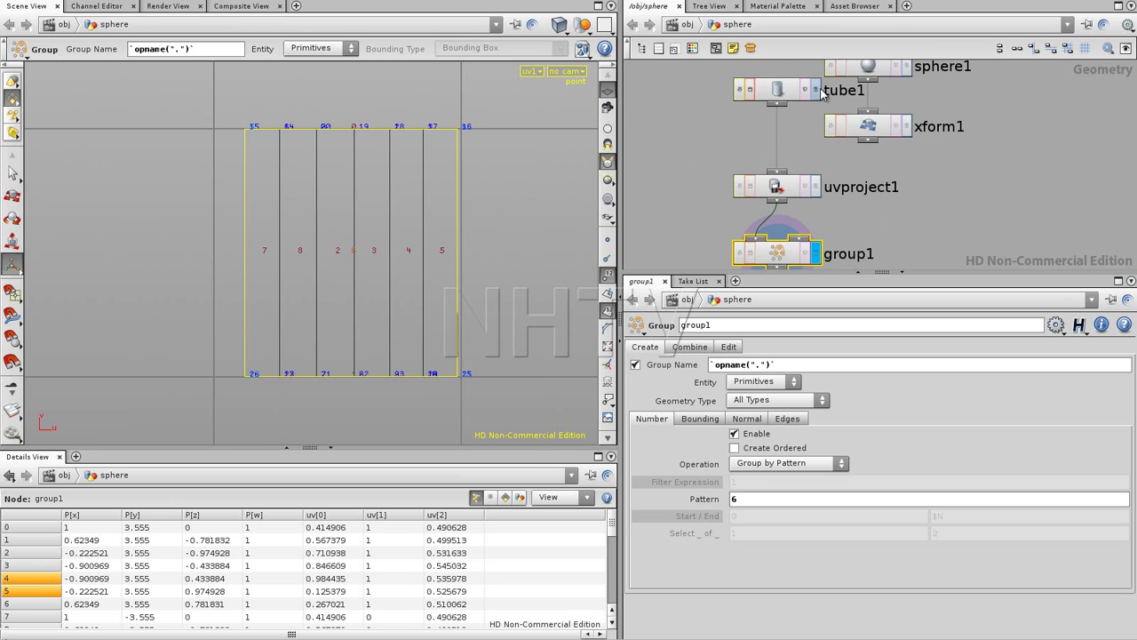
pyautogui.moveTo(708, 141); pyautogui.dragTo(657, 218, button='middle')
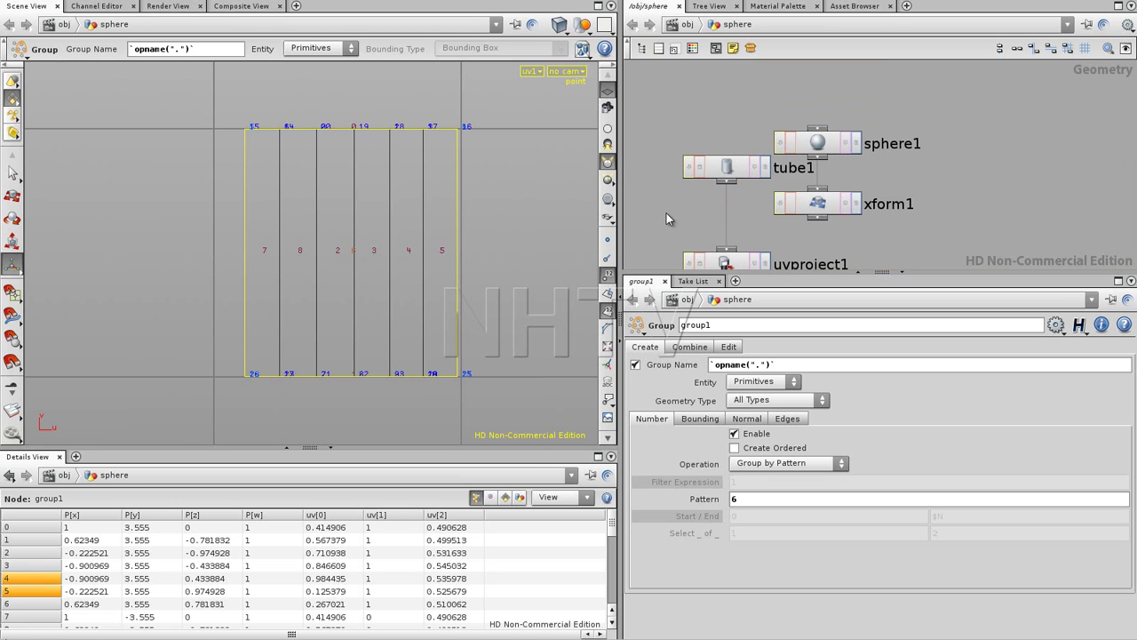
pyautogui.press('Tab')
pyautogui.write('Fur')
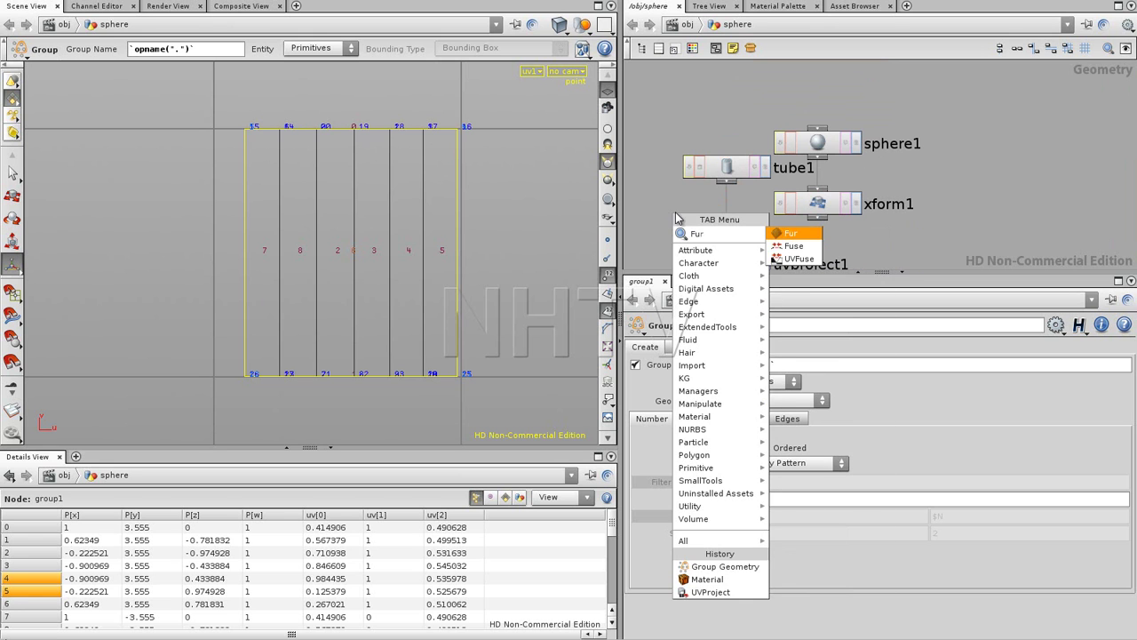
pyautogui.click(778, 247)
pyautogui.click(728, 215)
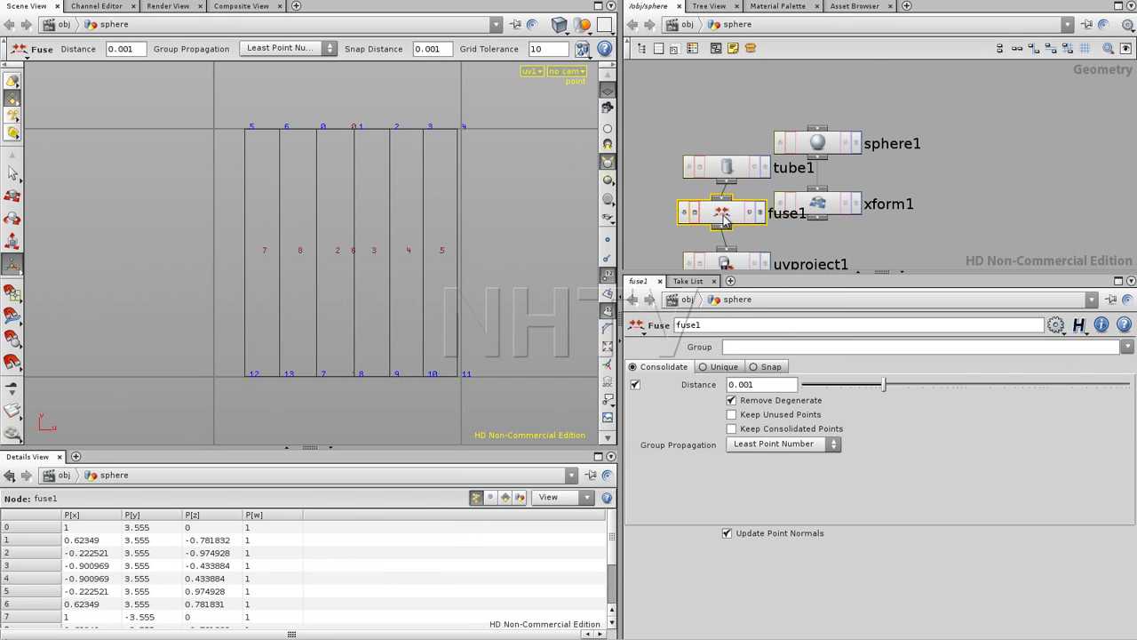
pyautogui.click(988, 205)
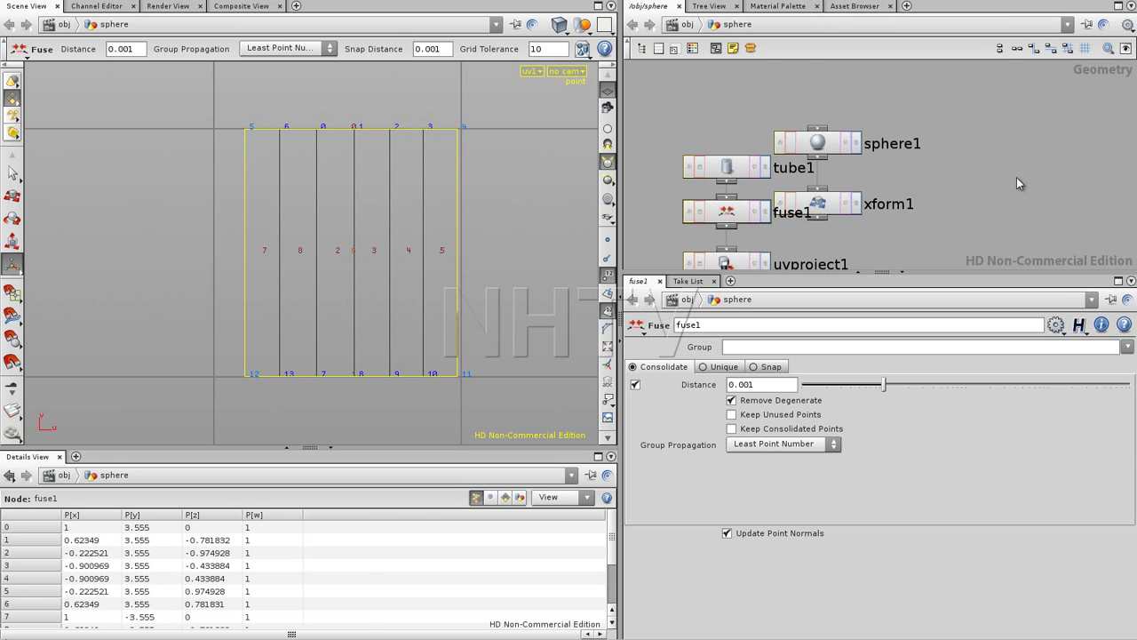
# - Select uvproject1, reset the Y rotation of its cylindrical projection to 0 and change it to 238
pyautogui.moveTo(1016, 178); pyautogui.dragTo(995, 43, button='middle')
pyautogui.click(733, 125)
pyautogui.moveTo(909, 476); pyautogui.dragTo(794, 457)
pyautogui.write('0')
pyautogui.press('Return')
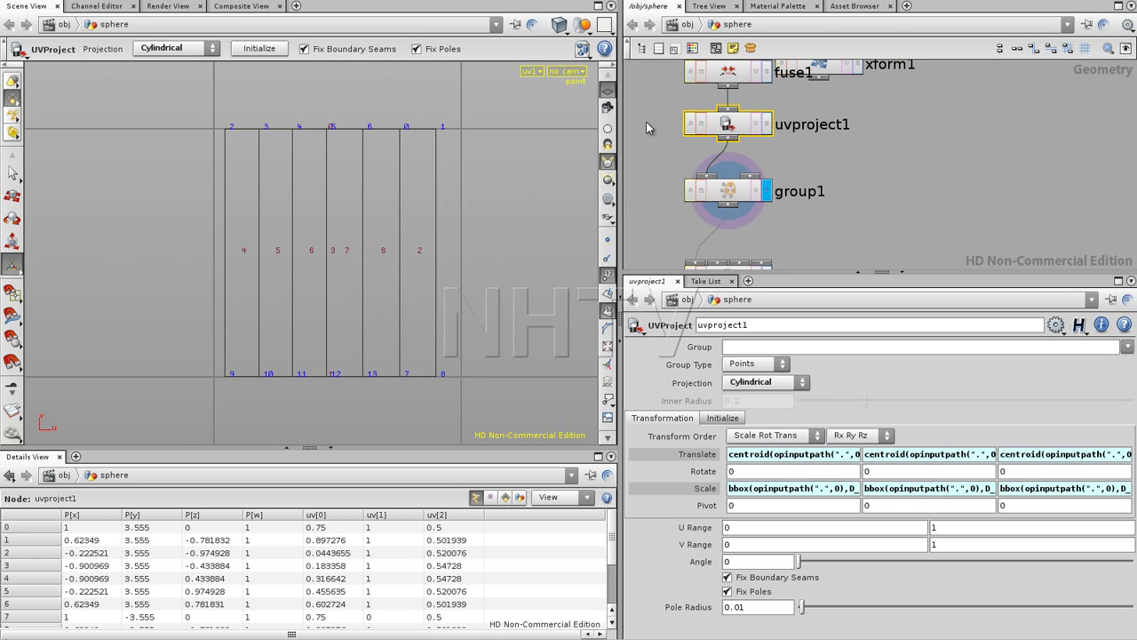
pyautogui.moveTo(882, 471); pyautogui.dragTo(1136, 439, button='middle')
pyautogui.moveTo(879, 470); pyautogui.dragTo(1033, 464, button='middle')
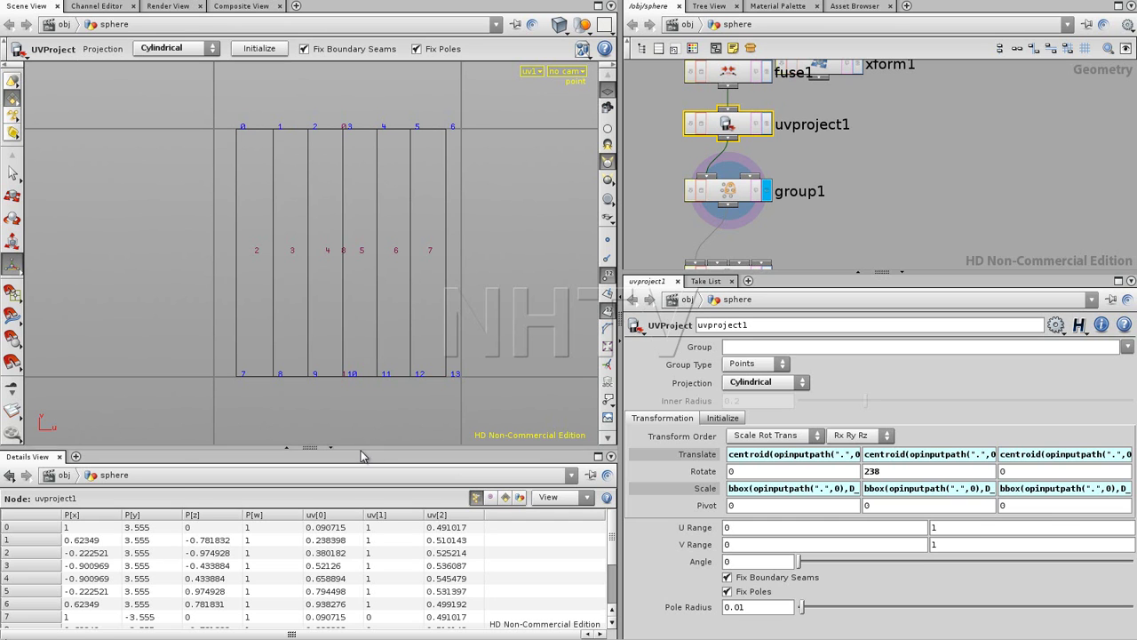
# - Add a second Scene View alongside the Details View, enlarge that pane and reframe the UV layout
pyautogui.click(75, 456)
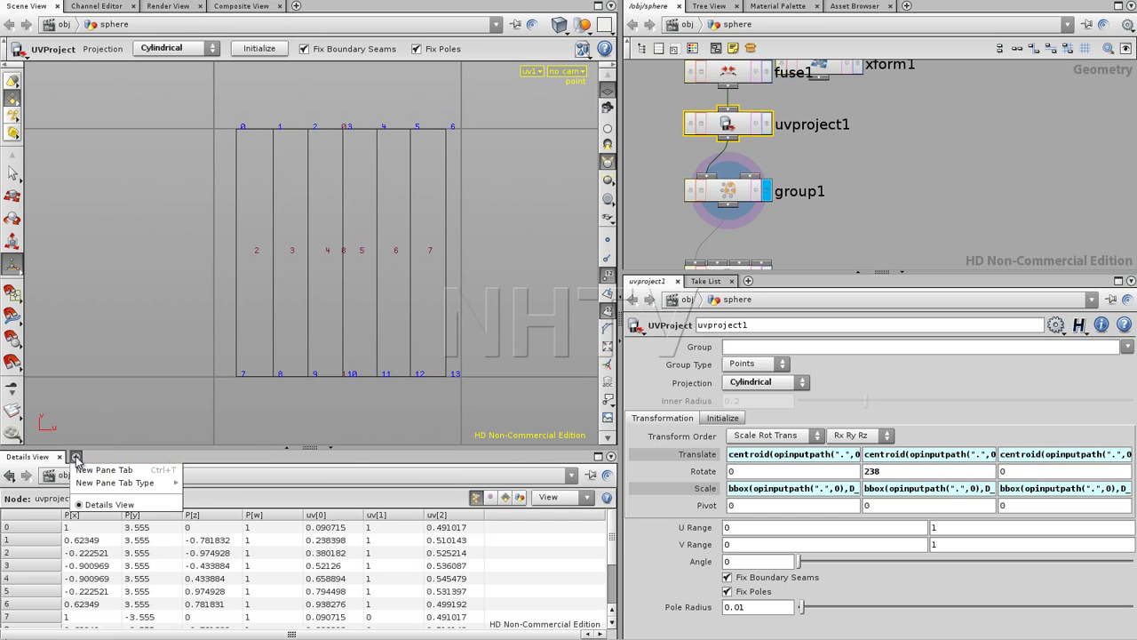
pyautogui.moveTo(111, 485)
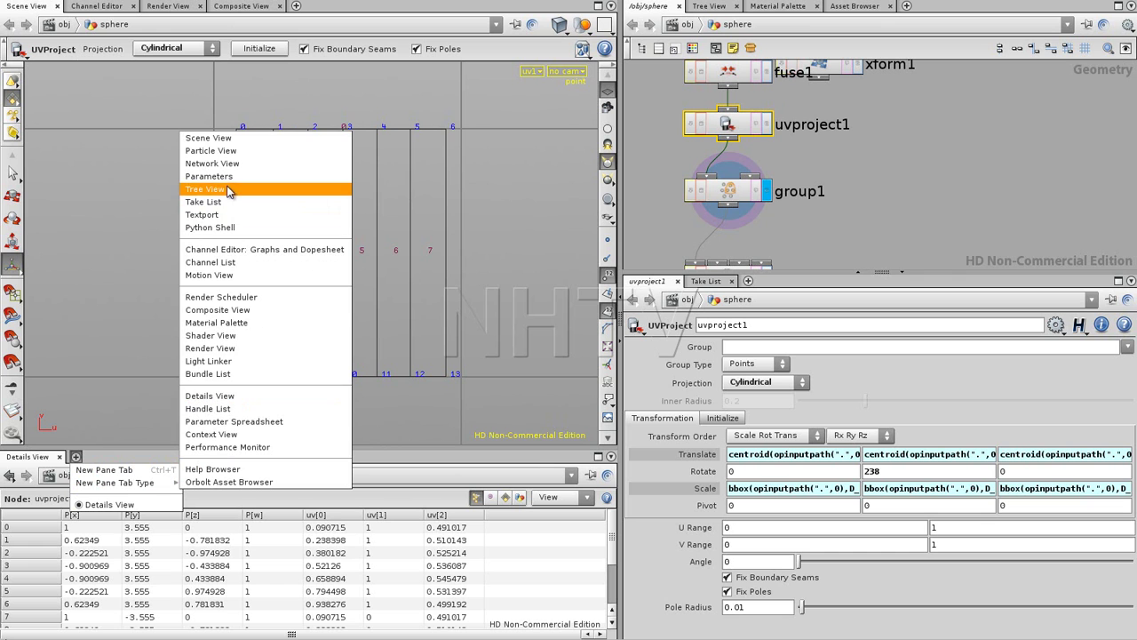
pyautogui.press('Escape')
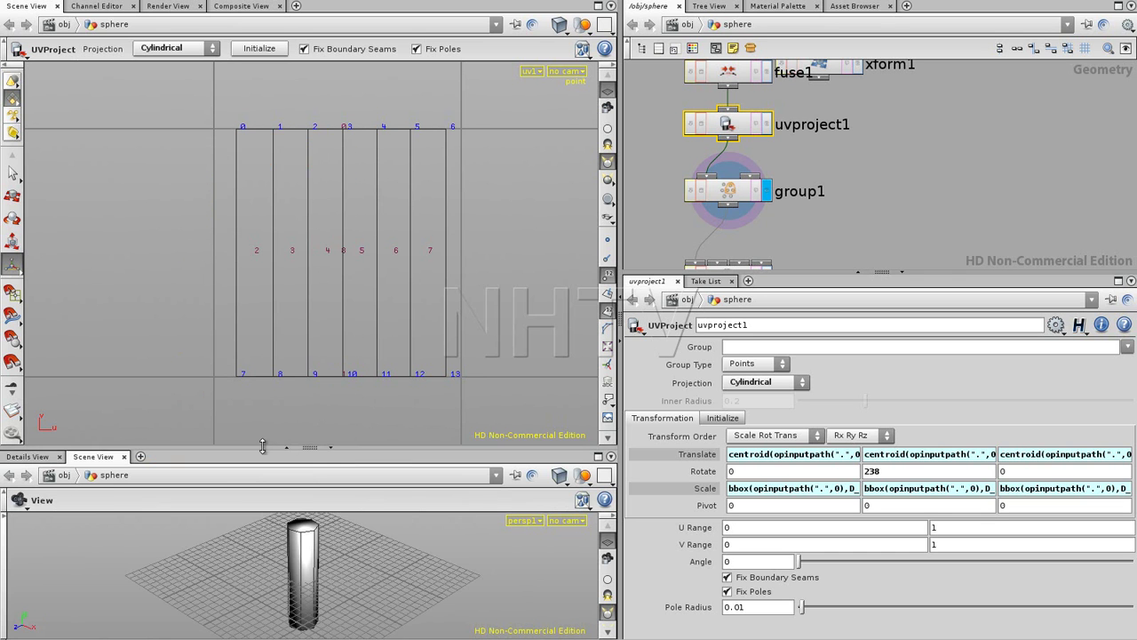
pyautogui.moveTo(234, 446); pyautogui.dragTo(239, 318)
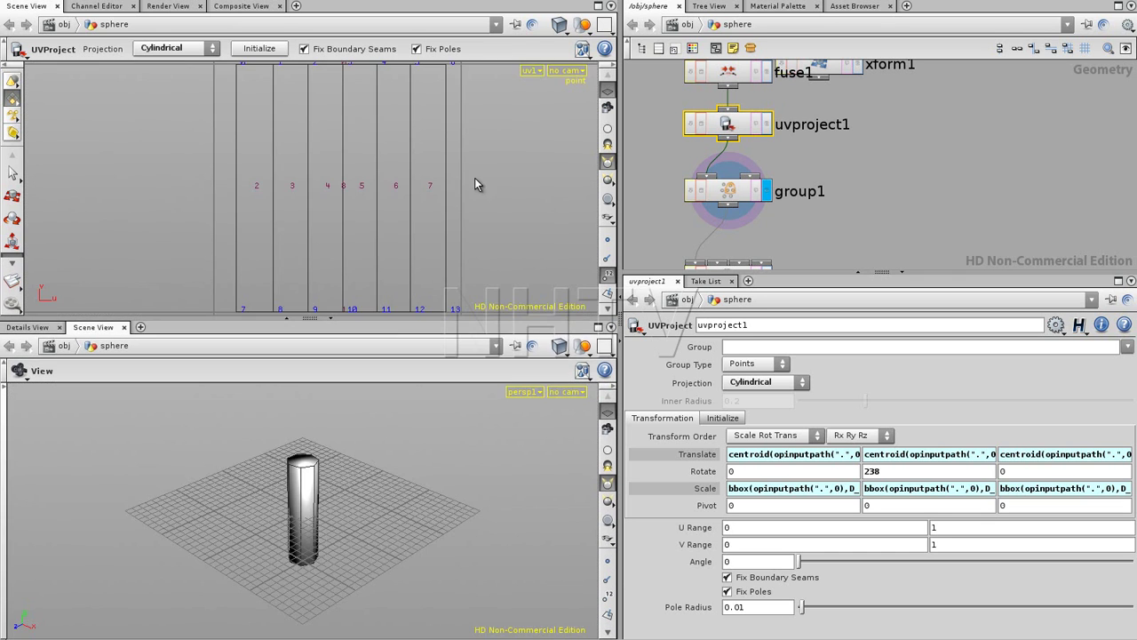
pyautogui.keyDown('alt'); pyautogui.moveTo(498, 145); pyautogui.dragTo(462, 228, button='middle'); pyautogui.keyUp('alt')
pyautogui.keyDown('alt'); pyautogui.moveTo(463, 231); pyautogui.dragTo(578, 190, button='right'); pyautogui.keyUp('alt')
pyautogui.keyDown('alt'); pyautogui.moveTo(523, 214); pyautogui.dragTo(513, 162, button='middle'); pyautogui.keyUp('alt')
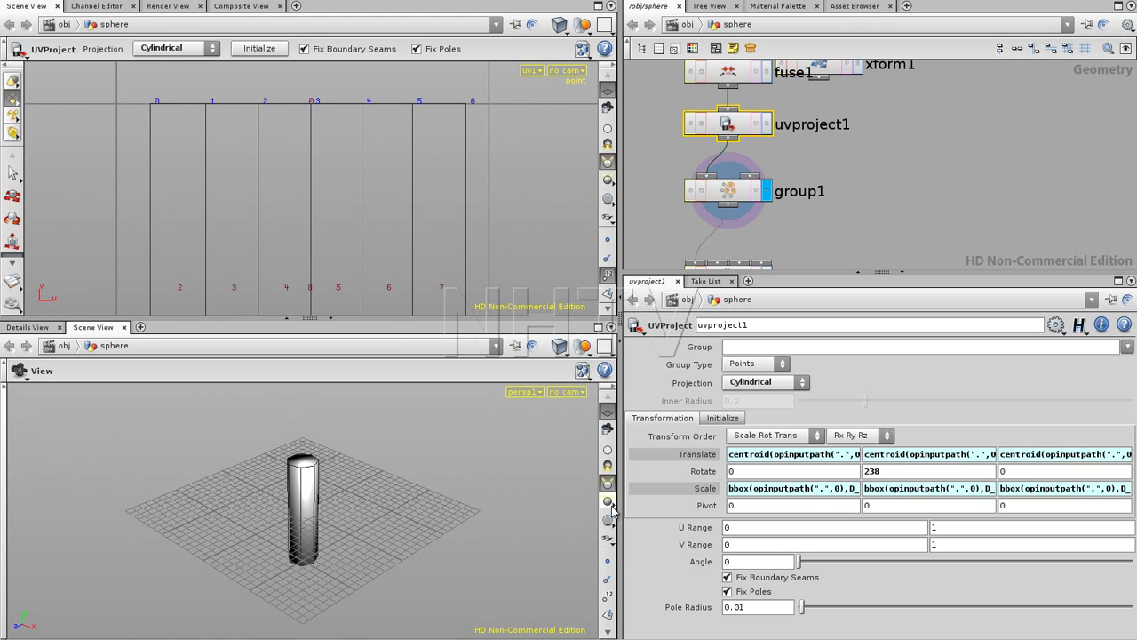
# - Show the point numbers in the new perspective view and frame the upper end of the tube
pyautogui.click(608, 596)
pyautogui.moveTo(340, 489); pyautogui.dragTo(436, 489)
pyautogui.moveTo(366, 483); pyautogui.dragTo(342, 533, button='right')
pyautogui.moveTo(343, 533); pyautogui.dragTo(463, 520, button='middle')
pyautogui.moveTo(463, 521); pyautogui.dragTo(425, 494)
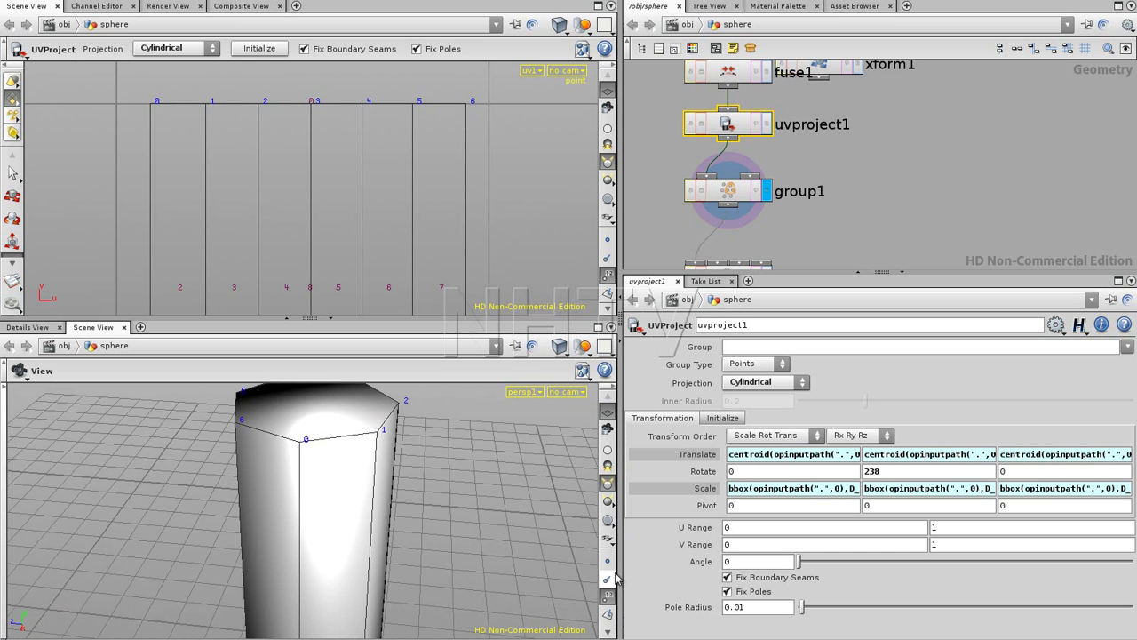
# - Show the primitive numbers in the perspective view and display the tube as wireframe
pyautogui.click(608, 633)
pyautogui.click(609, 618)
pyautogui.moveTo(429, 319); pyautogui.dragTo(428, 301)
pyautogui.moveTo(405, 507)
pyautogui.mouseDown()
pyautogui.moveTo(419, 462)
pyautogui.moveTo(419, 497)
pyautogui.mouseUp()
pyautogui.moveTo(418, 497); pyautogui.dragTo(357, 535, button='right')
pyautogui.moveTo(355, 534)
pyautogui.mouseDown()
pyautogui.moveTo(370, 521)
pyautogui.moveTo(358, 519)
pyautogui.mouseUp()
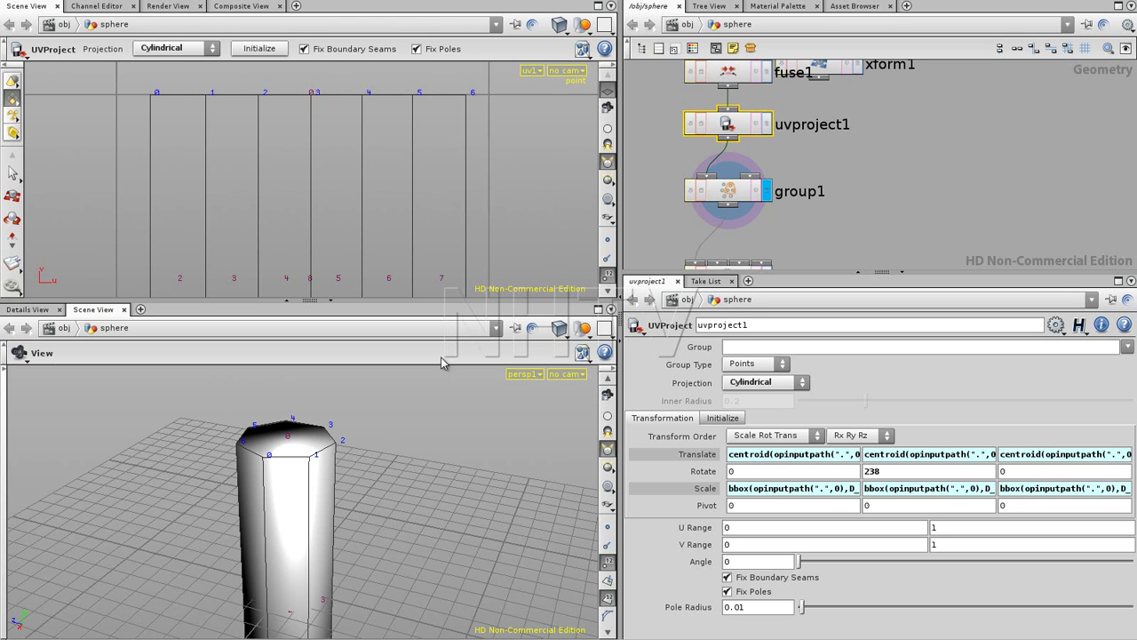
pyautogui.press('w')
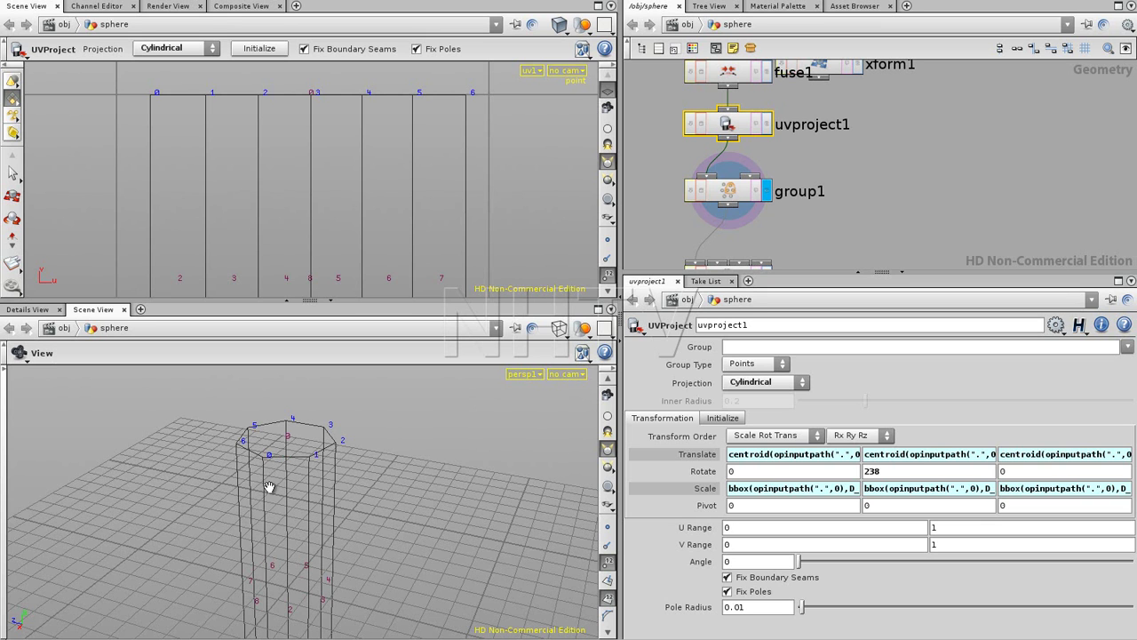
# - Open the Houdini help and search it for "primitive point vertice"
pyautogui.click(142, 0)
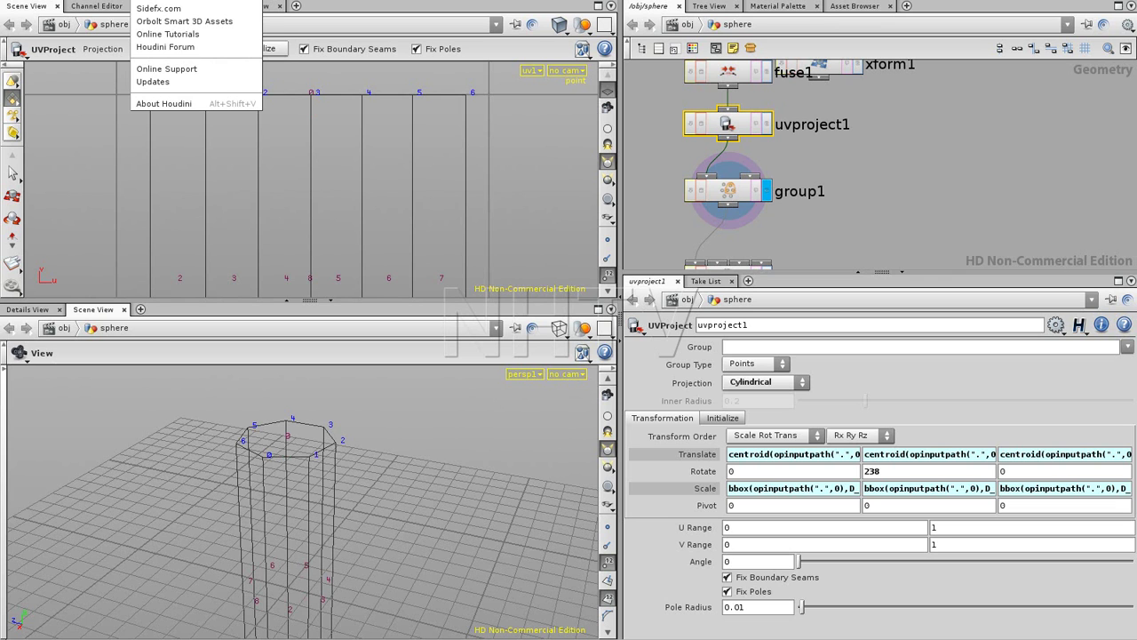
pyautogui.click(183, 1)
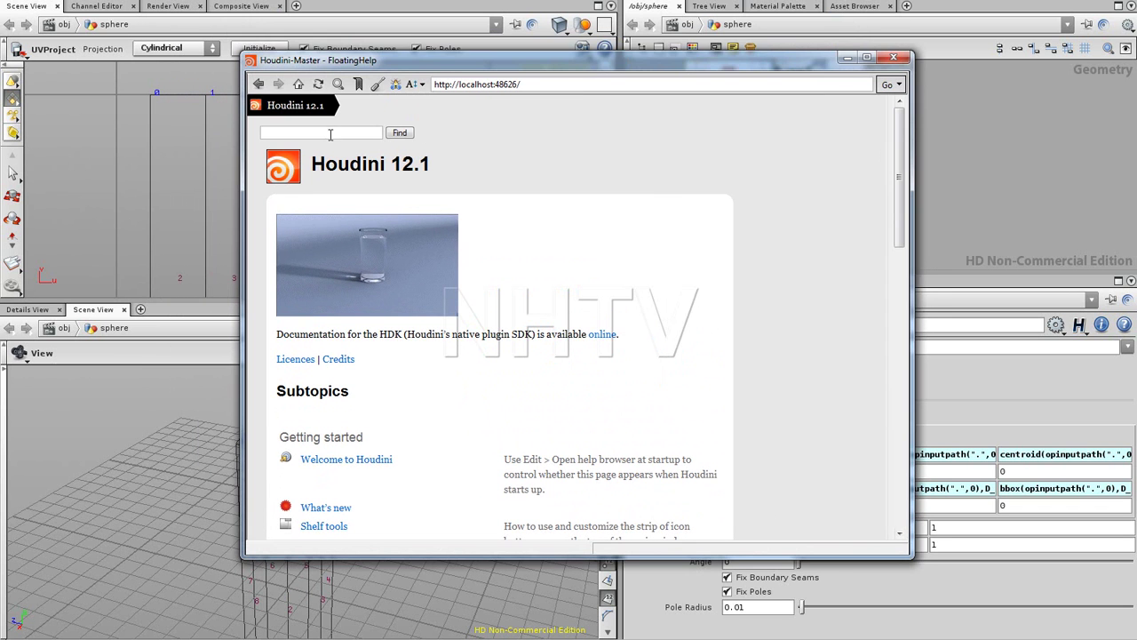
pyautogui.click(330, 133)
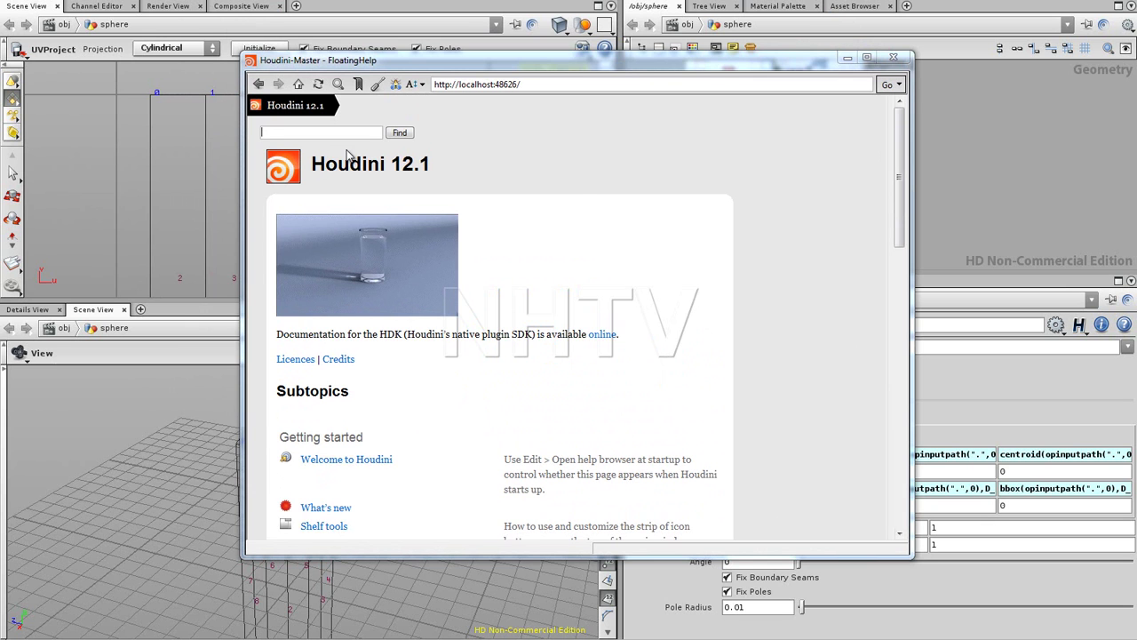
pyautogui.write('primitive point vertice')
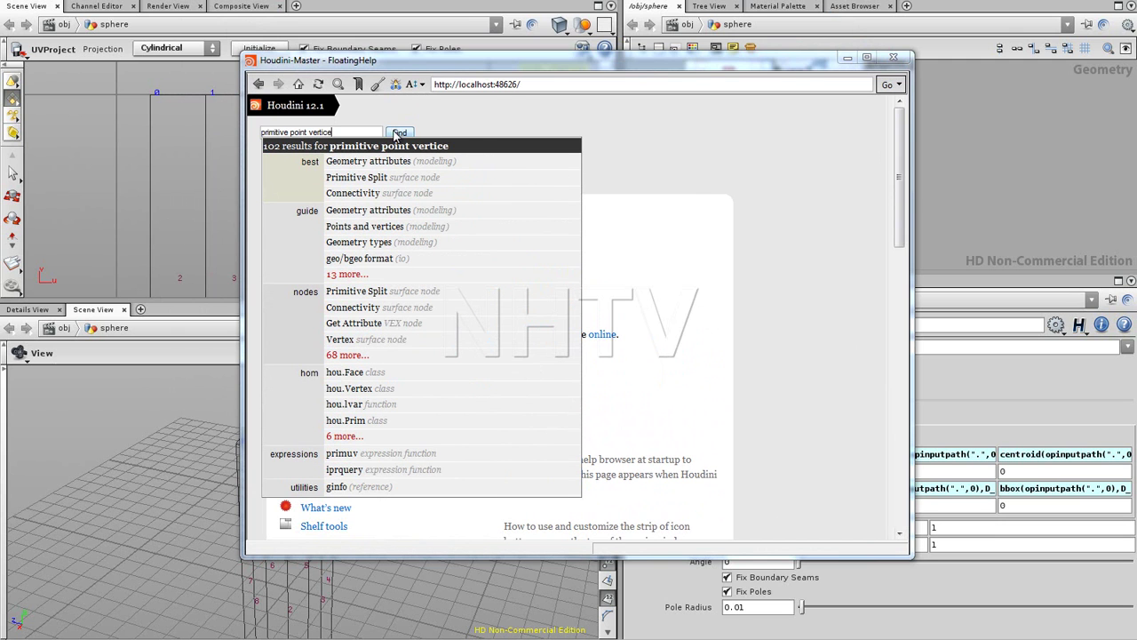
pyautogui.click(400, 133)
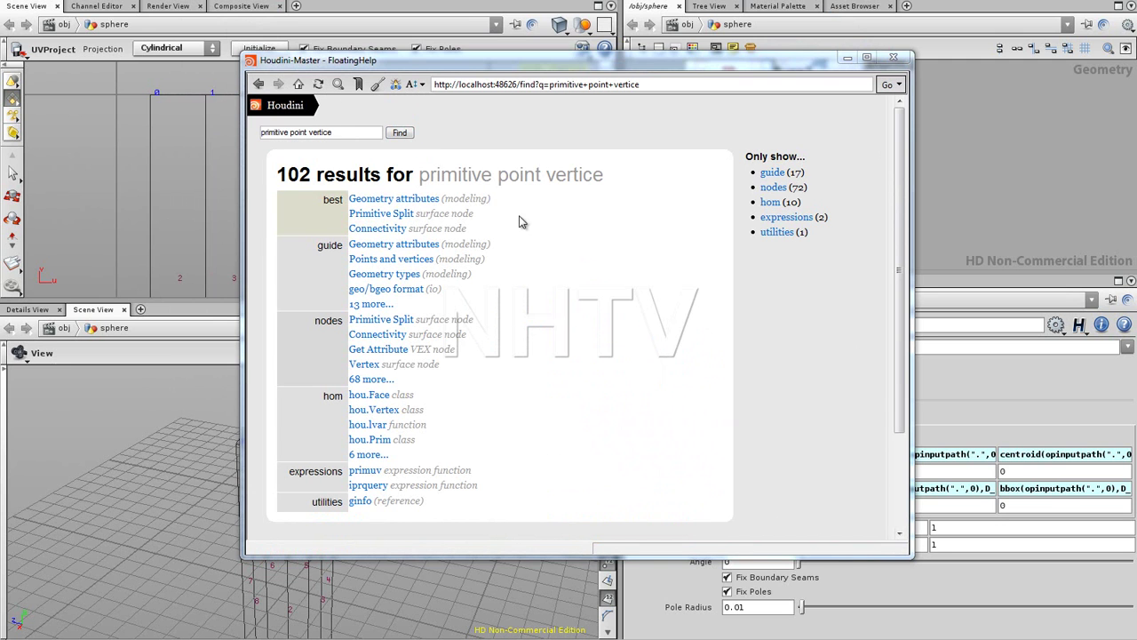
# - Examine the primitive, point and vertex diagram on the Geometry attributes help page, and minimise the help window
pyautogui.click(417, 201)
pyautogui.moveTo(900, 169); pyautogui.dragTo(896, 295)
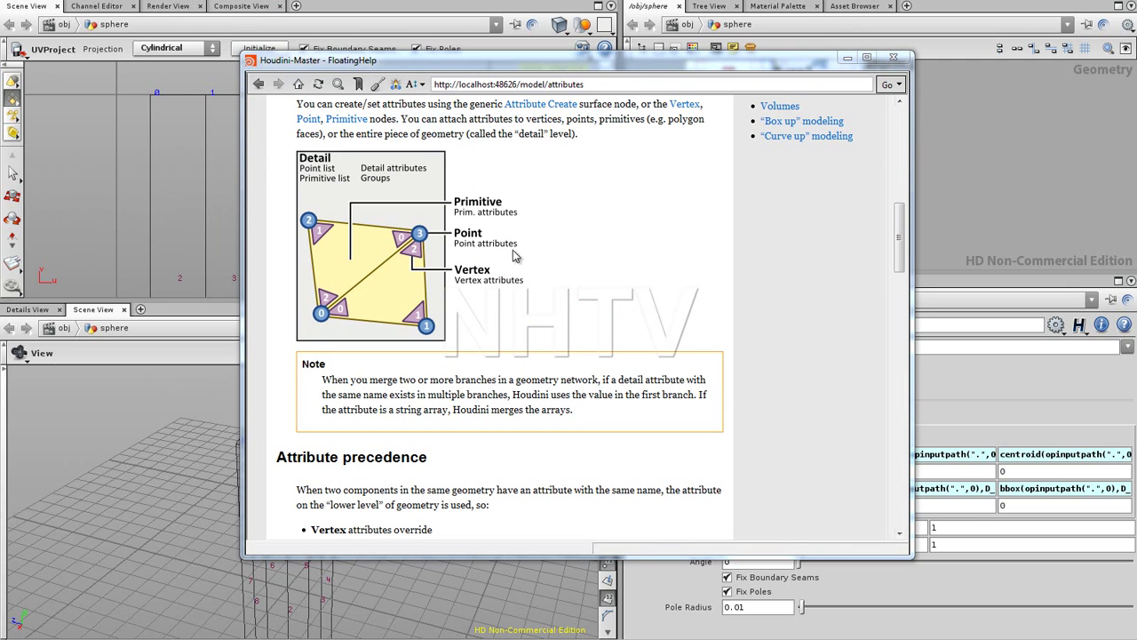
pyautogui.moveTo(558, 66); pyautogui.dragTo(766, 132)
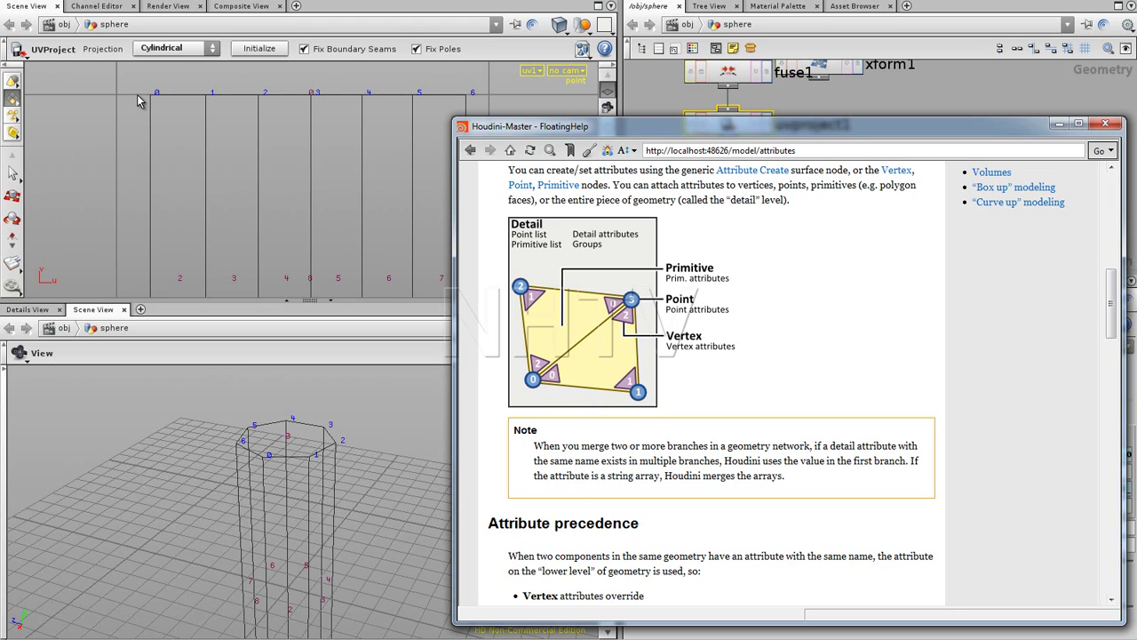
pyautogui.click(1057, 127)
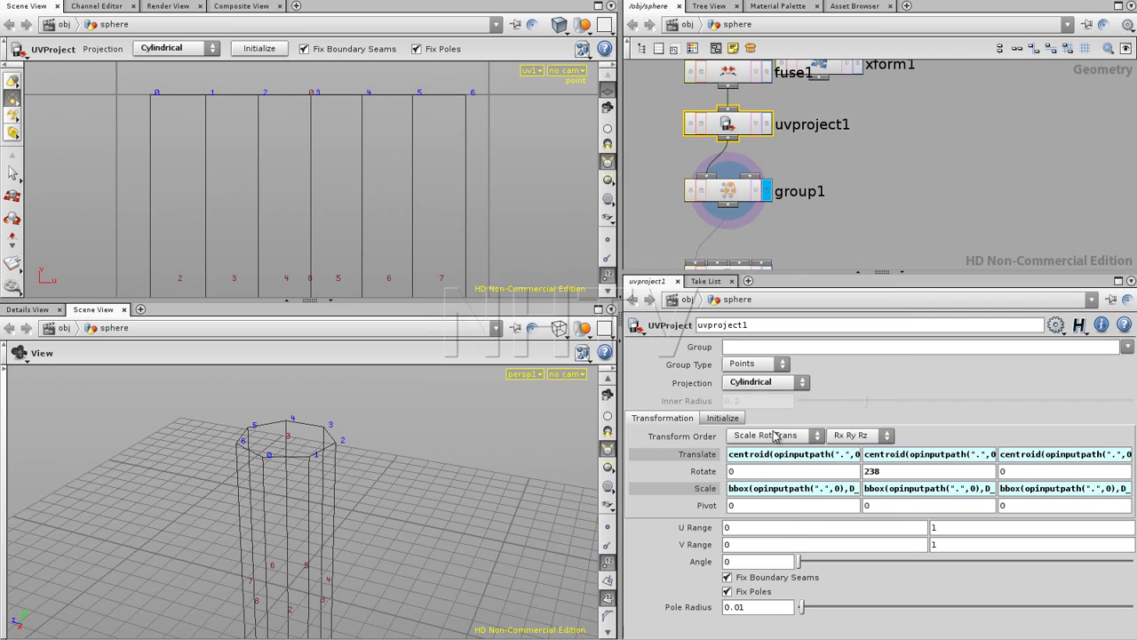
# - Set uvproject1's group type to Vertices and return the lower perspective view from wireframe to shaded display
pyautogui.click(746, 364)
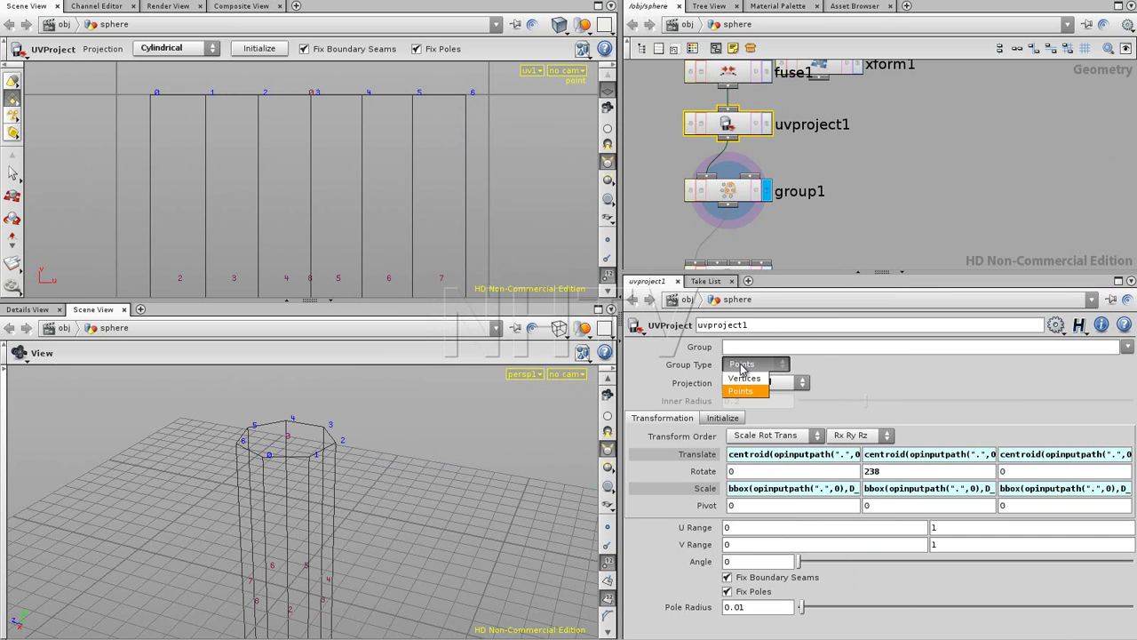
pyautogui.click(744, 380)
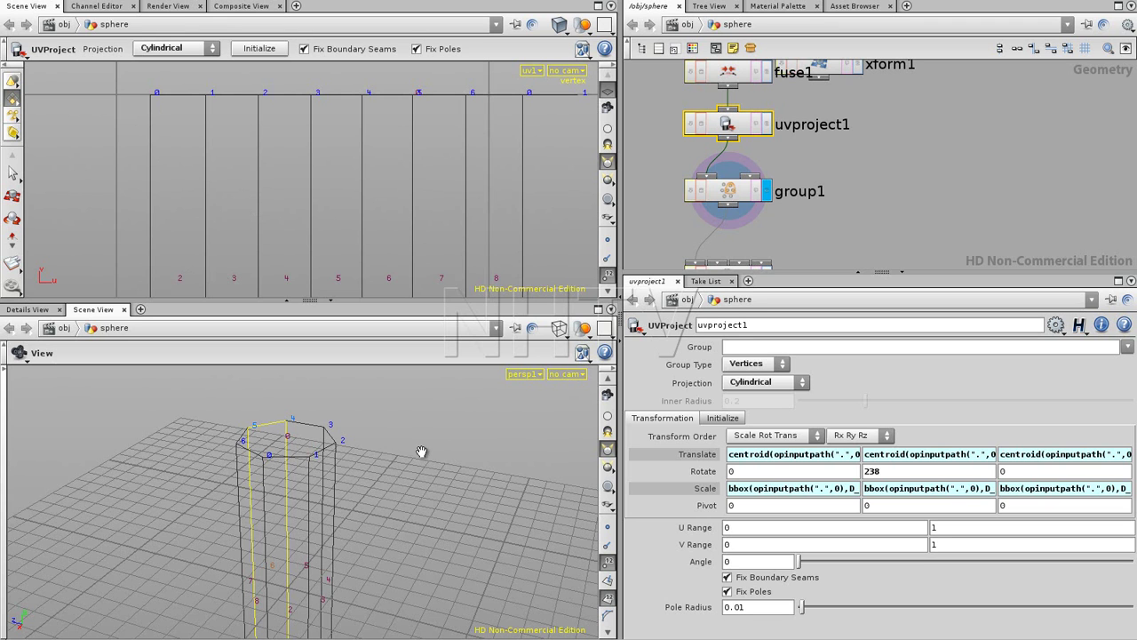
pyautogui.press('w')
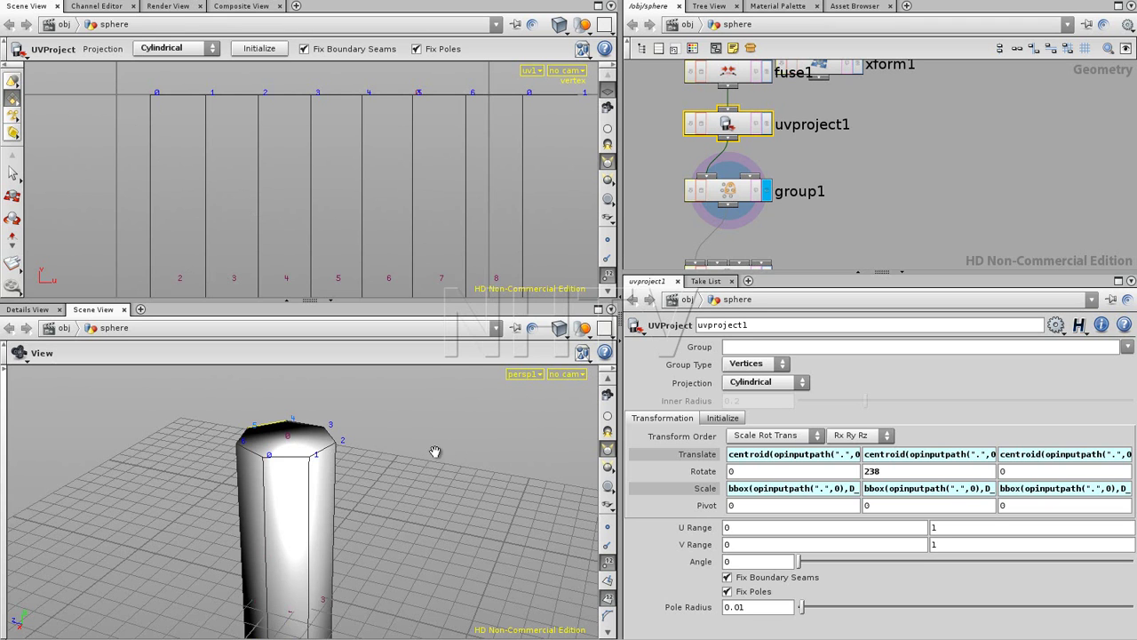
# - Set the lower perspective view to Smooth Shaded and switch the UV view to the perspective view
pyautogui.click(559, 328)
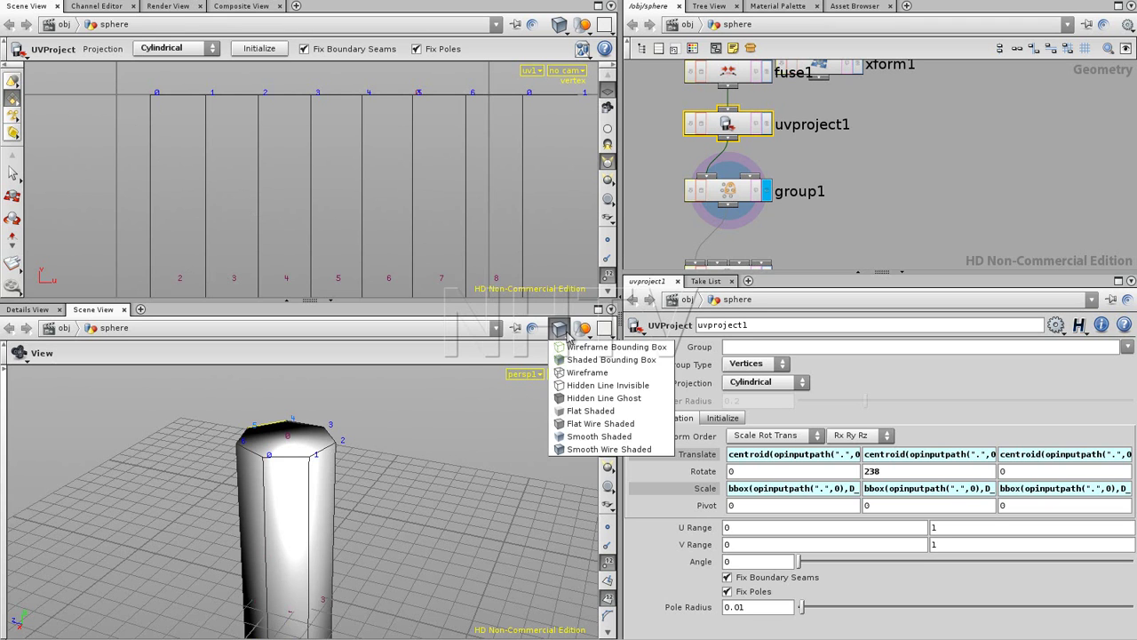
pyautogui.click(594, 439)
pyautogui.moveTo(432, 457)
pyautogui.mouseDown()
pyautogui.moveTo(476, 428)
pyautogui.moveTo(548, 414)
pyautogui.moveTo(427, 426)
pyautogui.moveTo(373, 459)
pyautogui.moveTo(384, 483)
pyautogui.mouseUp()
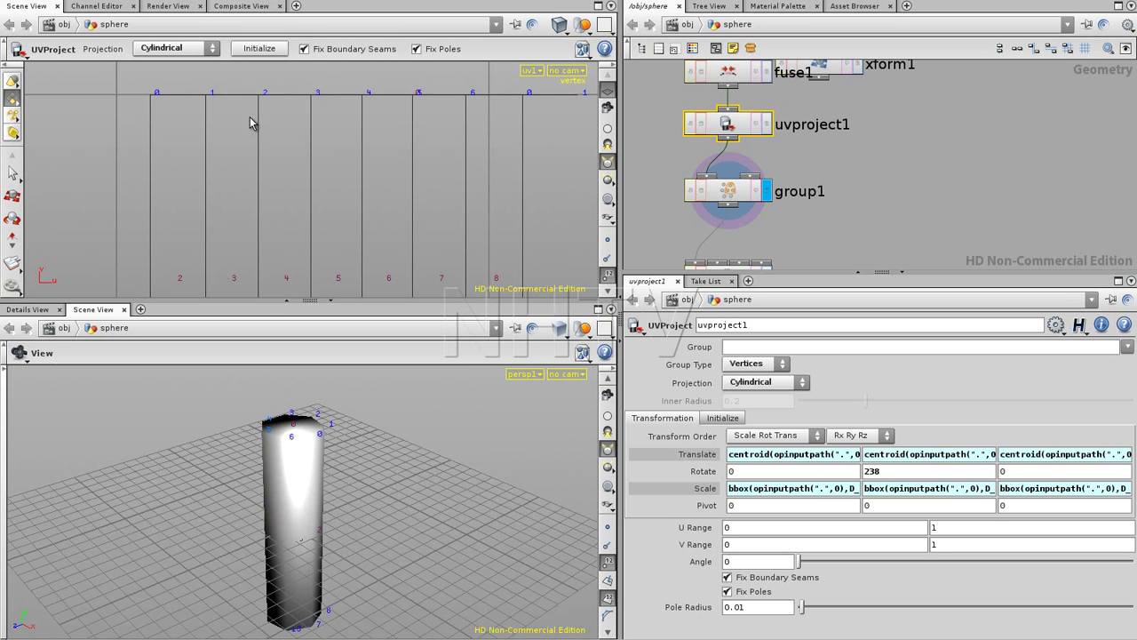
pyautogui.hotkey('space', '1')
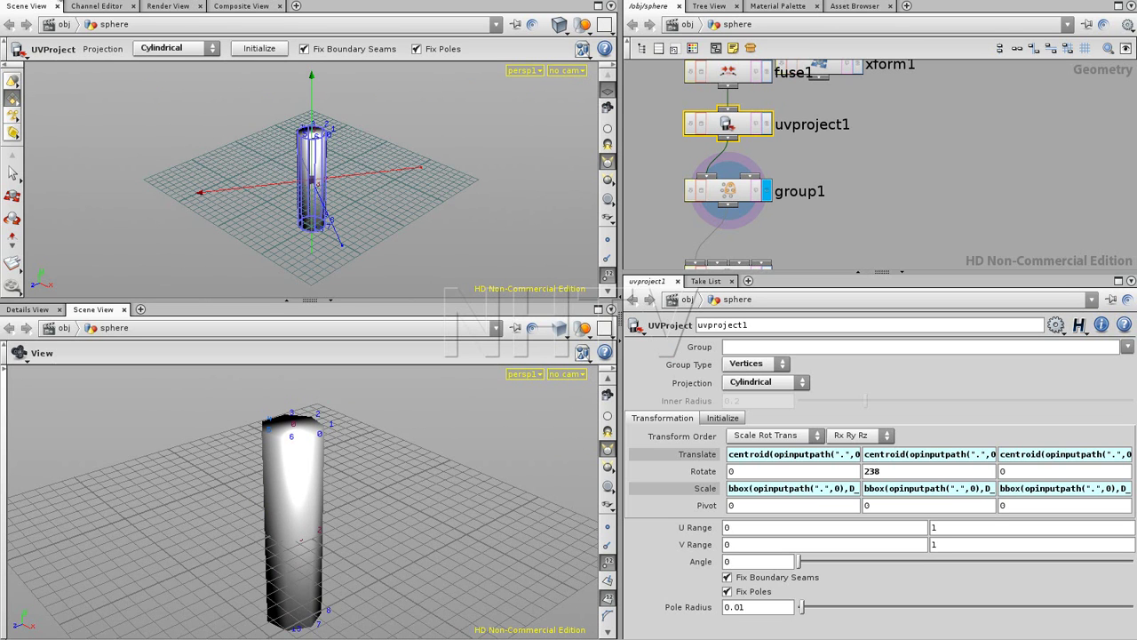
# - Set the scene renderer to GL 3.2 in the 3D Viewports preferences and apply it
pyautogui.click(45, 0)
pyautogui.moveTo(85, 53)
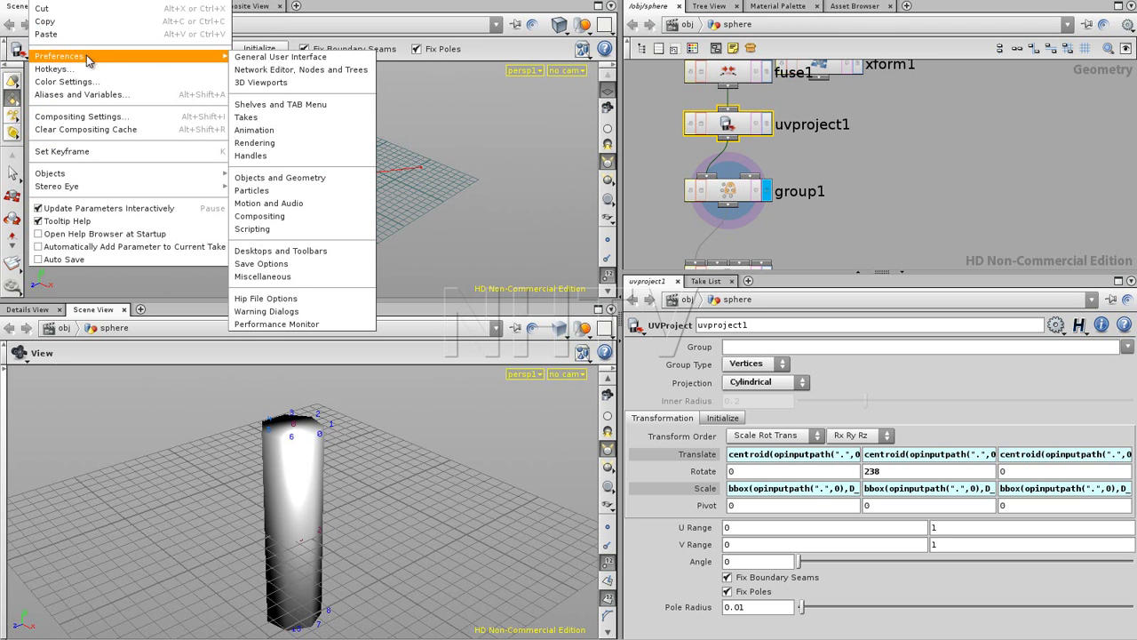
pyautogui.click(276, 82)
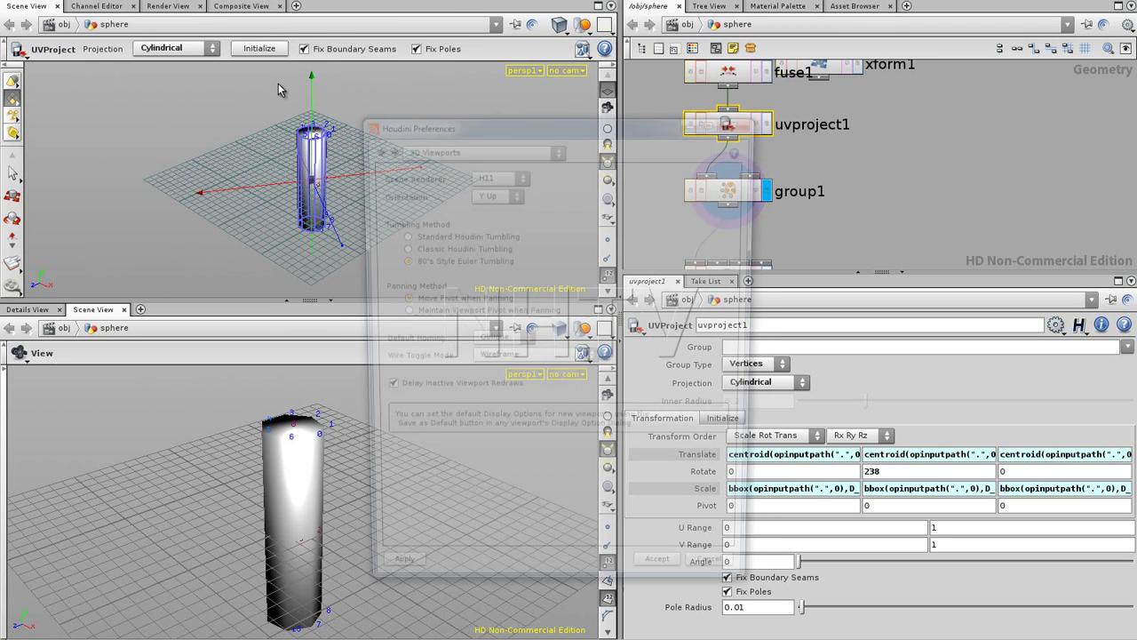
pyautogui.click(496, 174)
pyautogui.click(489, 213)
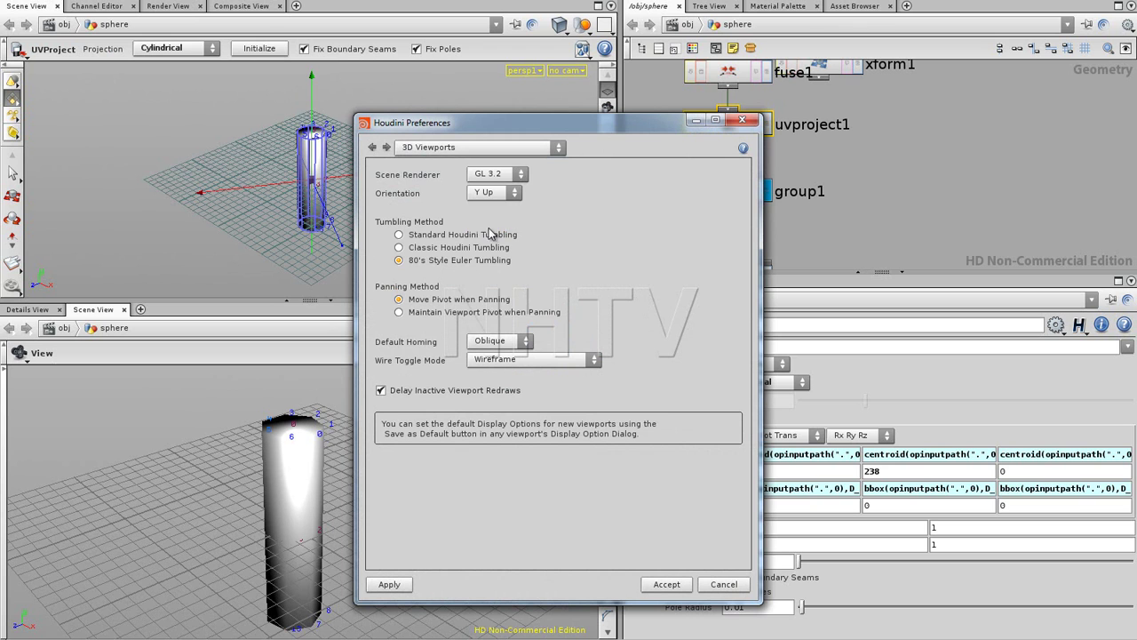
pyautogui.click(406, 585)
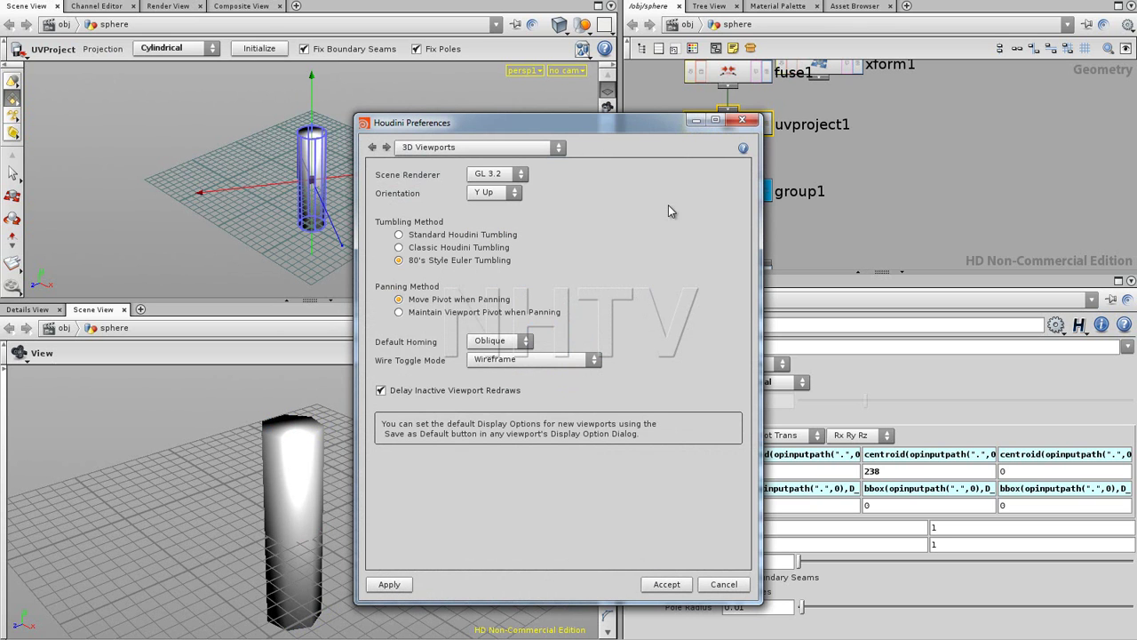
# - Try to set the scene renderer back to H11 and apply it, and dismiss the error dialog
pyautogui.click(494, 174)
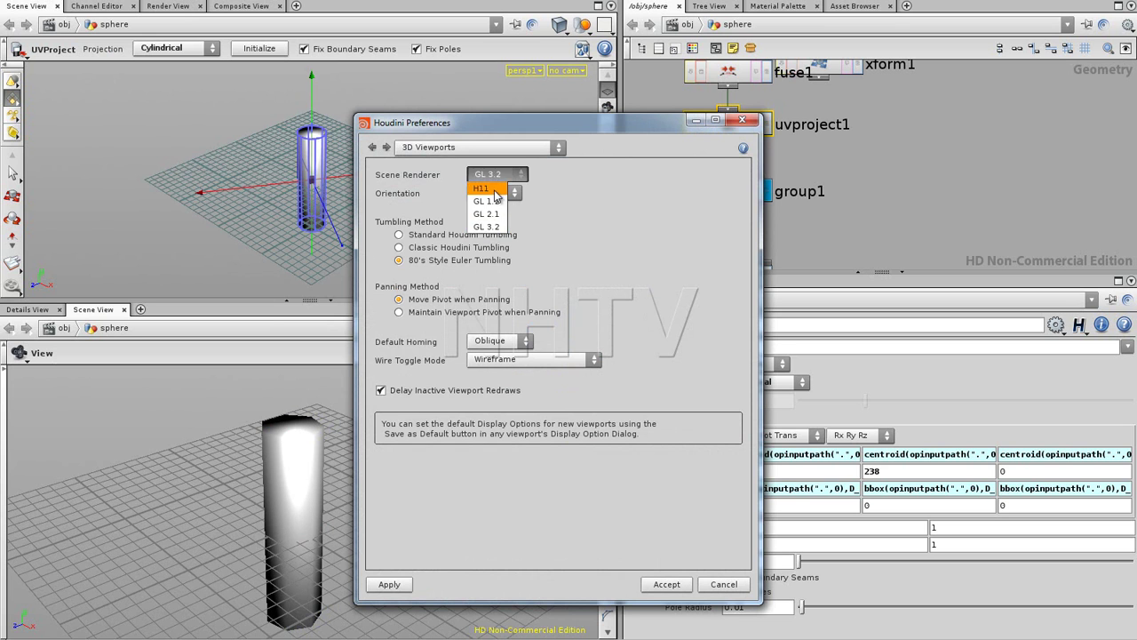
pyautogui.click(489, 175)
pyautogui.click(389, 585)
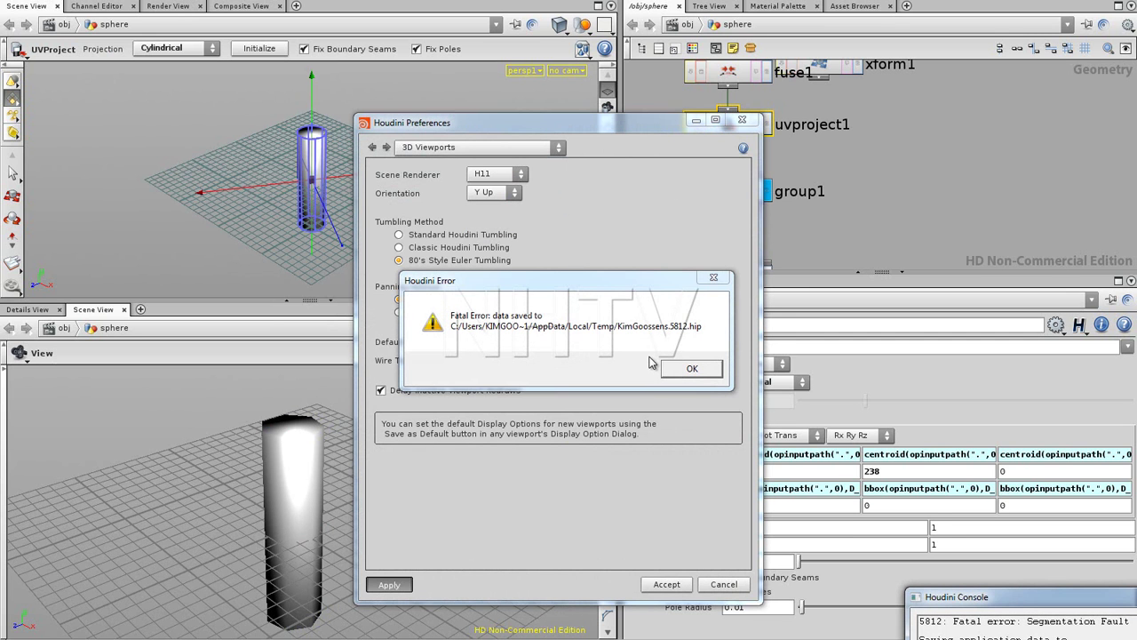
pyautogui.click(690, 372)
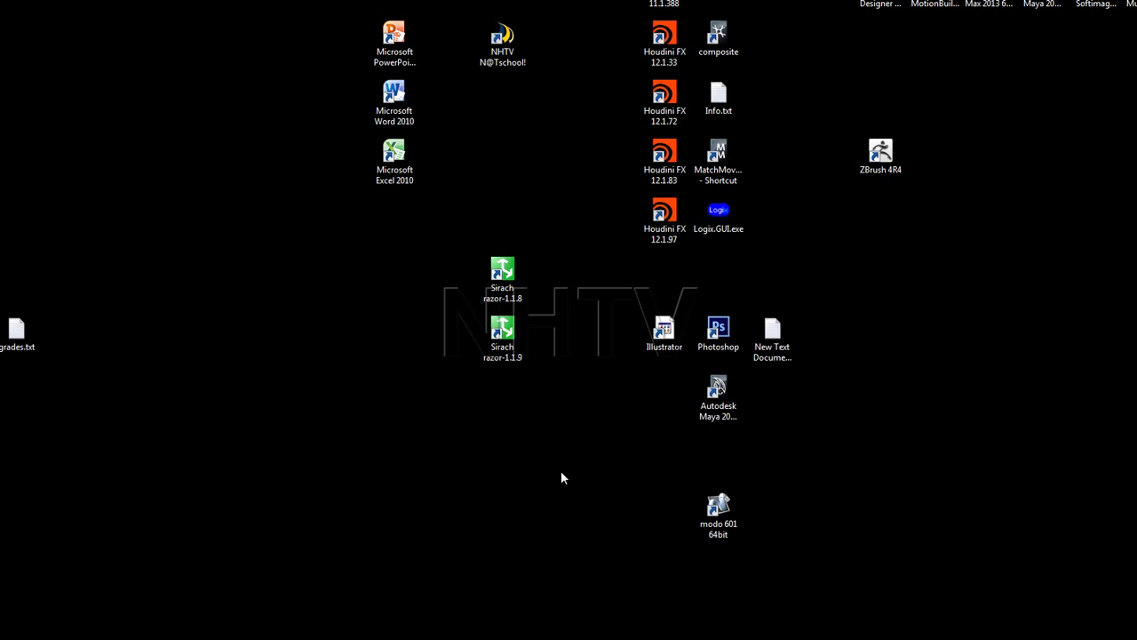
# - Relaunch Houdini FX 12.1.97 and open the most recently modified crash-recovery .hip scene from the $TEMP folder
pyautogui.doubleClick(665, 218)
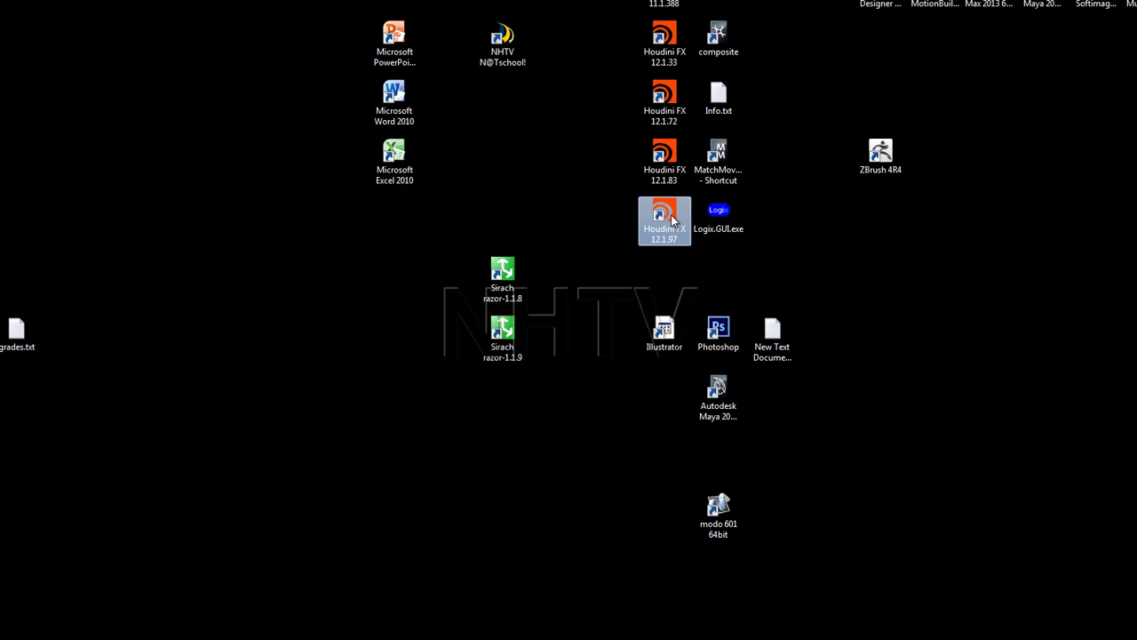
pyautogui.click(12, 0)
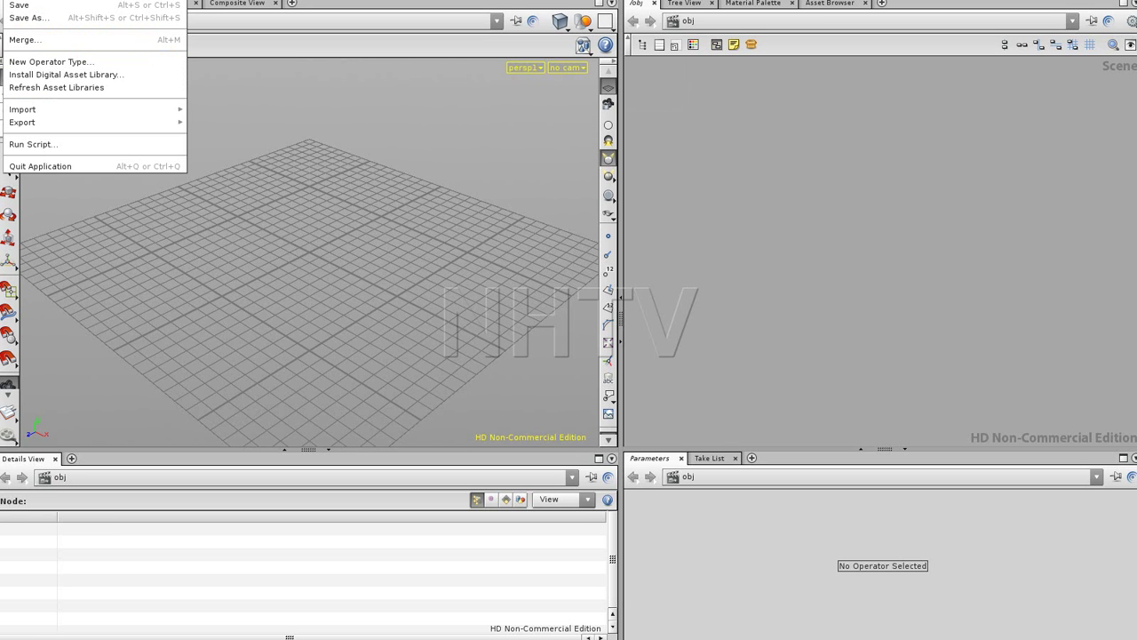
pyautogui.click(22, 0)
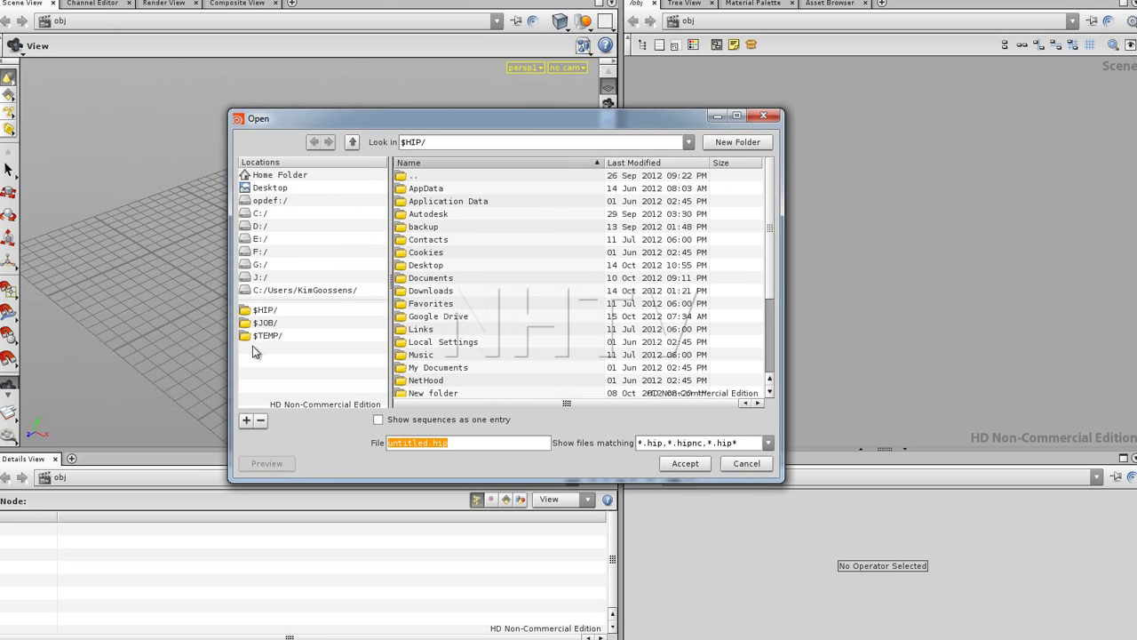
pyautogui.click(263, 336)
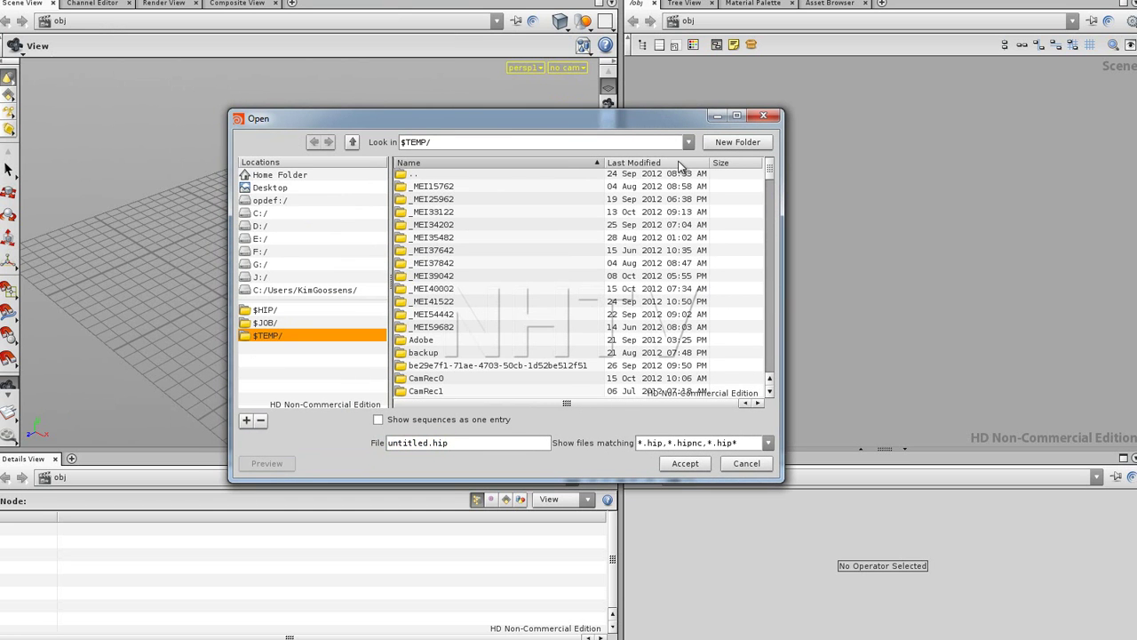
pyautogui.click(679, 166)
pyautogui.moveTo(767, 187); pyautogui.dragTo(762, 358)
pyautogui.click(491, 217)
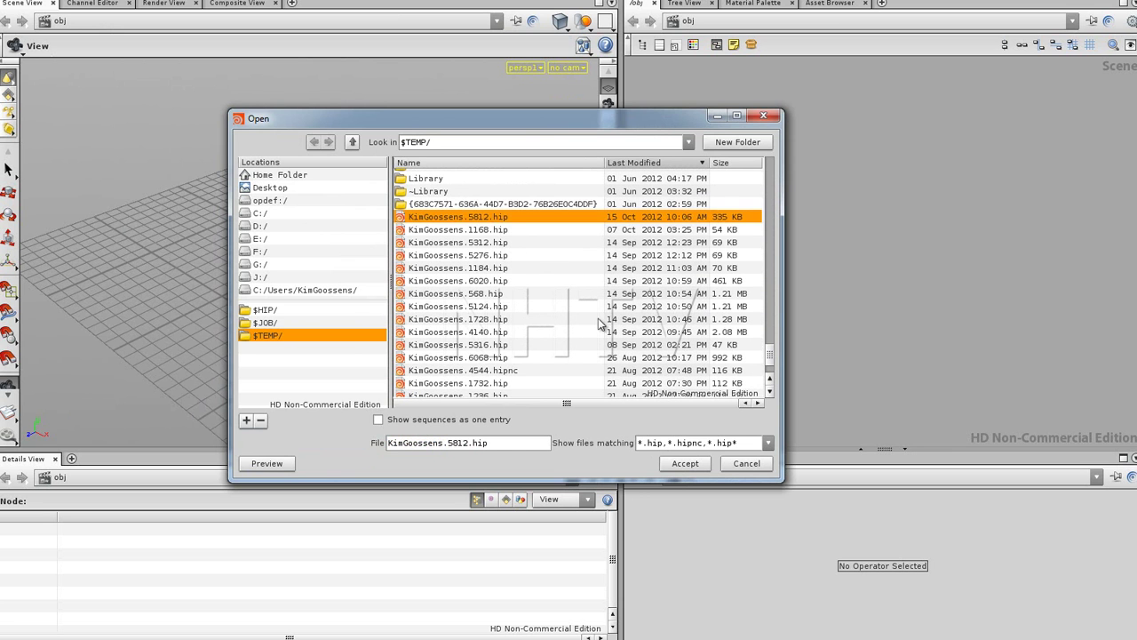
pyautogui.click(662, 466)
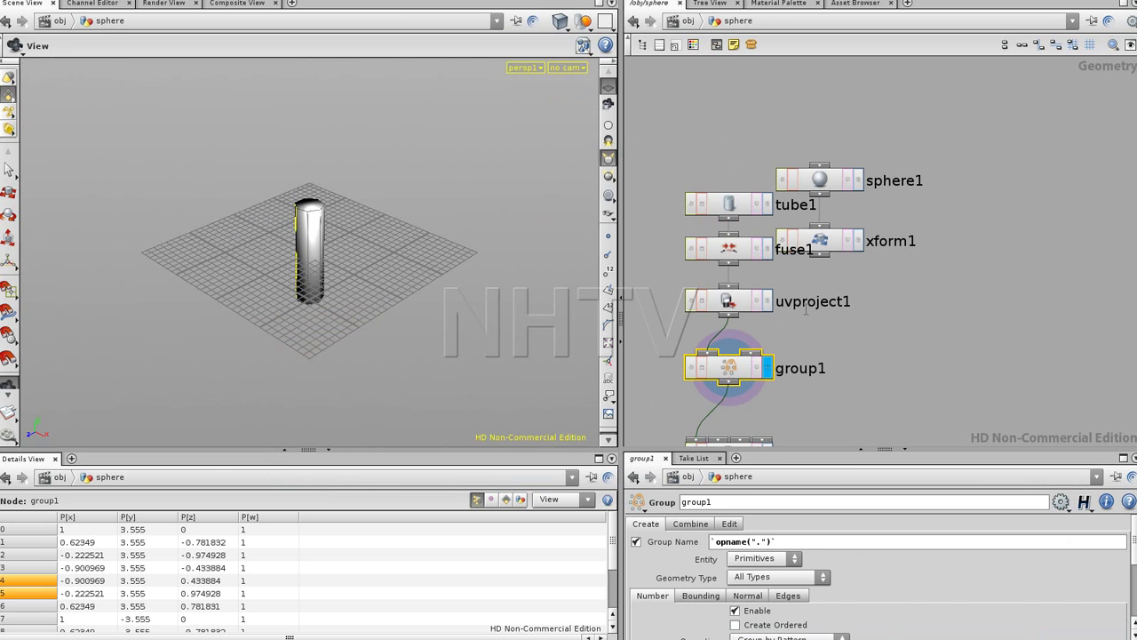
# - Check the 3D Viewports preferences and accept them
pyautogui.click(884, 330)
pyautogui.click(64, 0)
pyautogui.moveTo(36, 0)
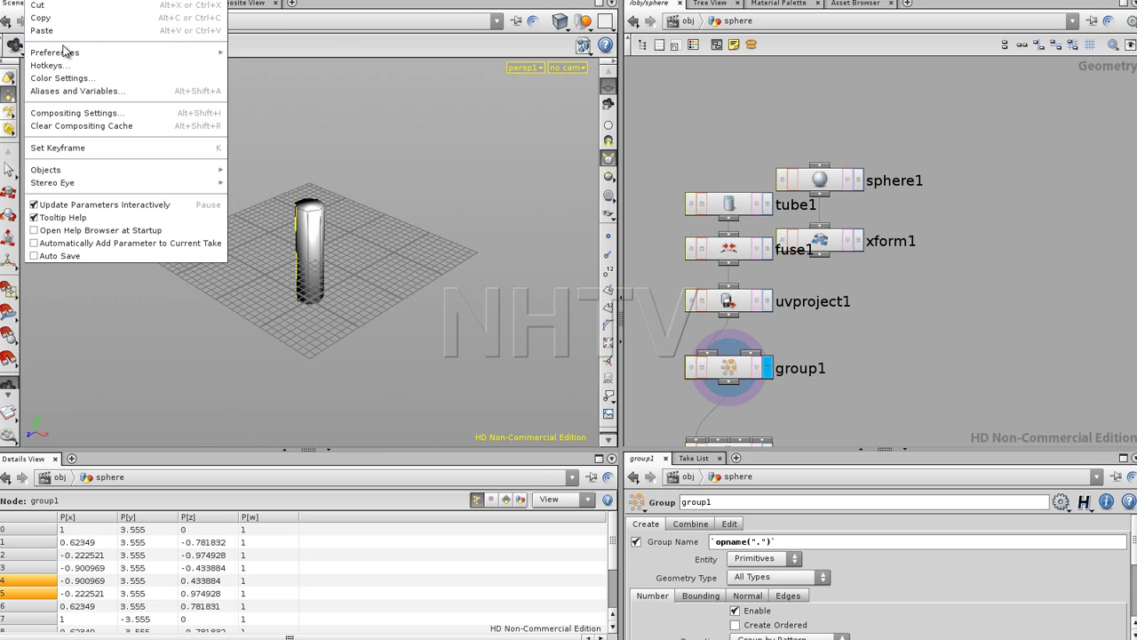
pyautogui.moveTo(64, 51)
pyautogui.click(282, 84)
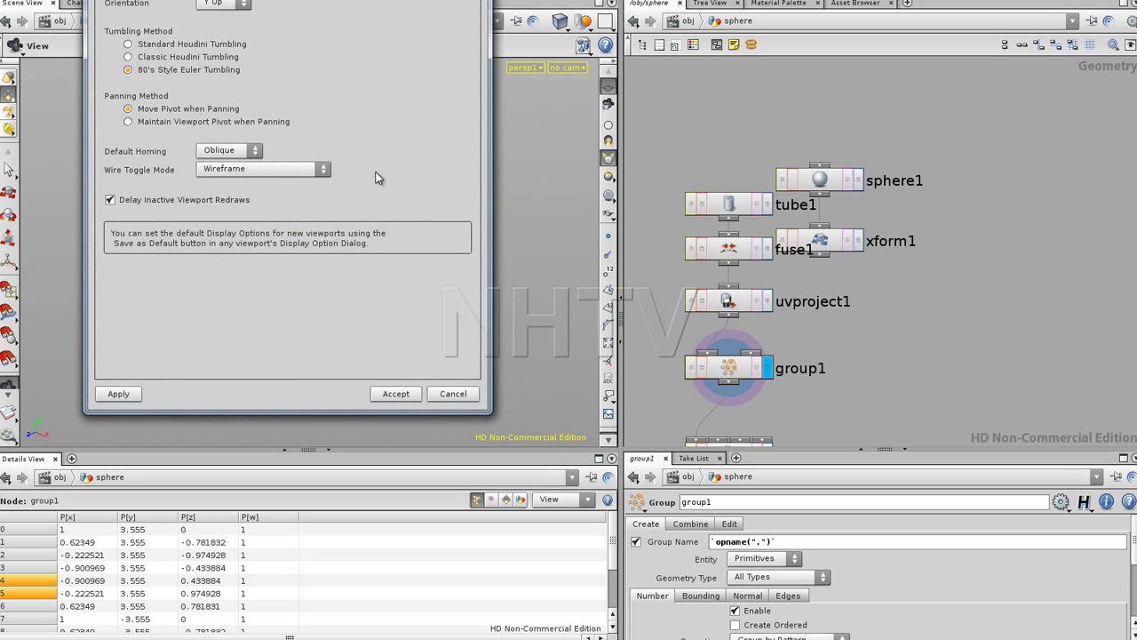
pyautogui.click(411, 392)
# - Display the material1 node's output and inspect the numbered texture around the tube
pyautogui.moveTo(900, 362); pyautogui.dragTo(925, 280, button='middle')
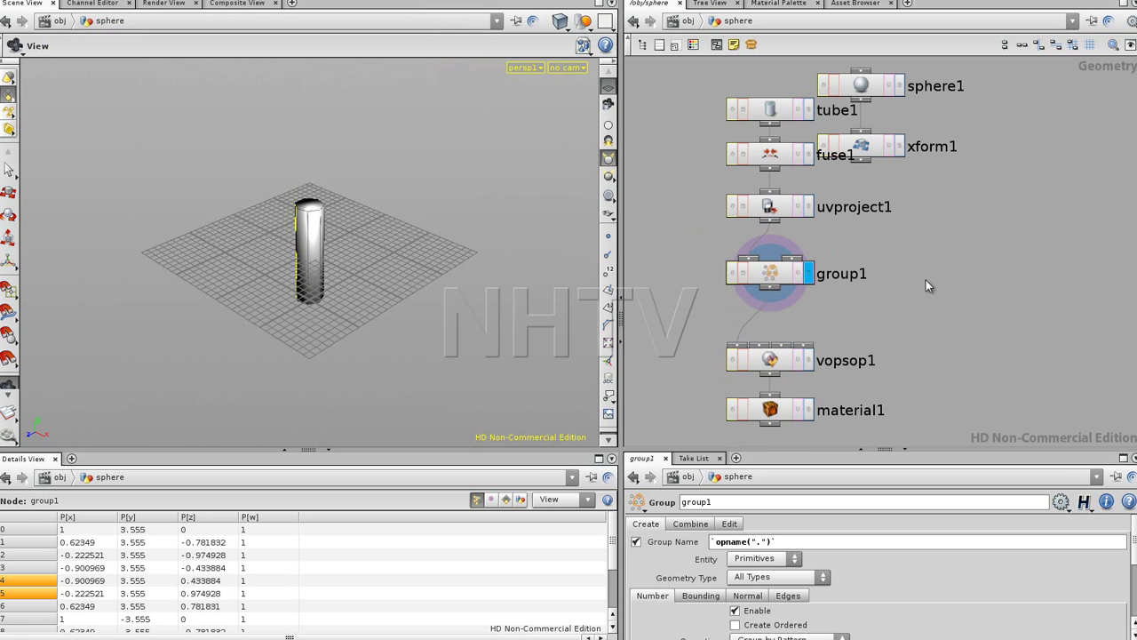
pyautogui.click(807, 410)
pyautogui.moveTo(290, 239); pyautogui.dragTo(250, 282)
pyautogui.moveTo(250, 281); pyautogui.dragTo(223, 320, button='middle')
pyautogui.moveTo(223, 319); pyautogui.dragTo(513, 257, button='right')
pyautogui.moveTo(380, 303); pyautogui.dragTo(386, 280)
# - Check the tube's UV layout in the UV view, and return to the perspective view for a closer look at the texture
pyautogui.hotkey('space', '5')
pyautogui.moveTo(323, 209); pyautogui.dragTo(396, 204)
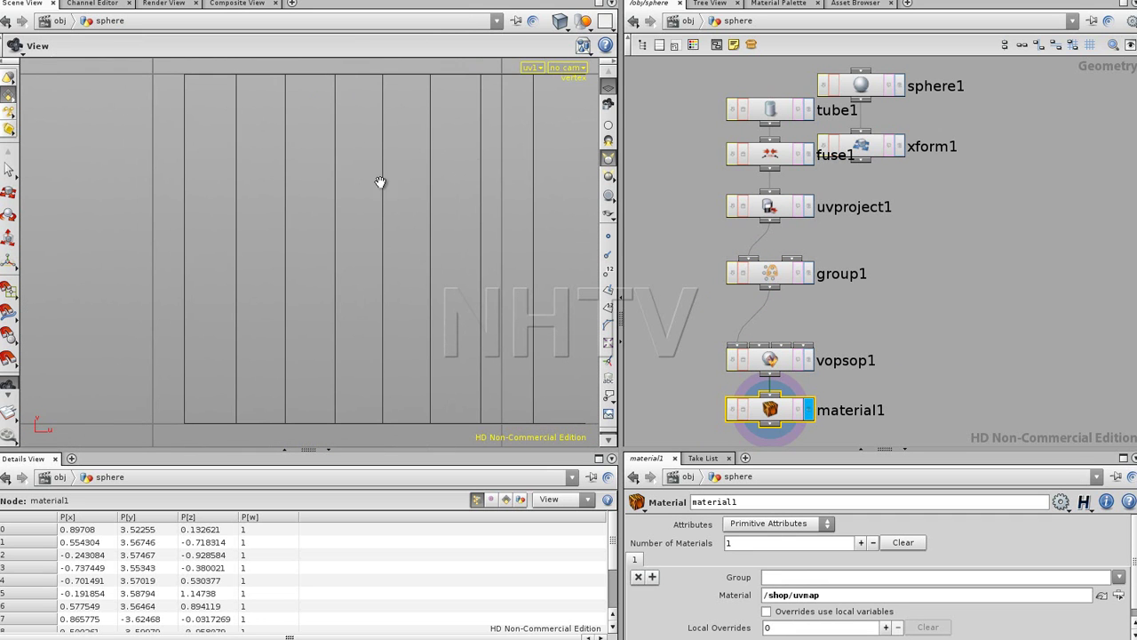
pyautogui.hotkey('space', '1')
pyautogui.moveTo(349, 259); pyautogui.dragTo(353, 287)
pyautogui.moveTo(352, 287); pyautogui.dragTo(388, 281, button='middle')
pyautogui.moveTo(388, 282); pyautogui.dragTo(363, 287, button='right')
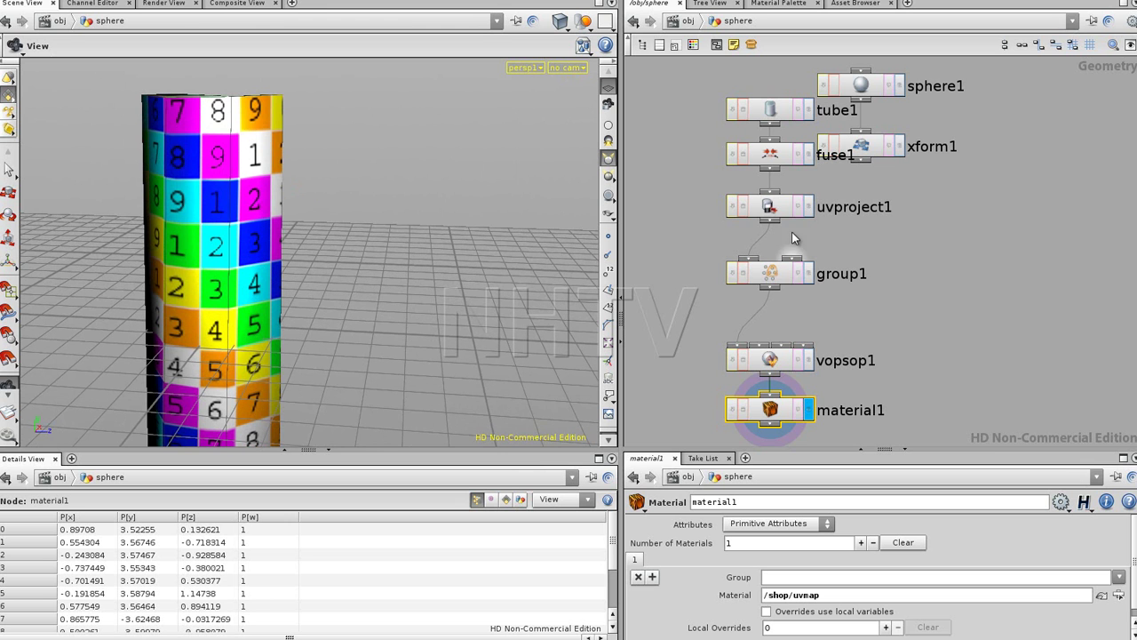
# - Set tube1 to 13 rows and 16 columns and check the denser tube from several angles
pyautogui.click(793, 108)
pyautogui.moveTo(807, 544); pyautogui.dragTo(876, 542)
pyautogui.click(985, 364)
pyautogui.moveTo(255, 208); pyautogui.dragTo(338, 271)
pyautogui.moveTo(338, 272); pyautogui.dragTo(406, 204, button='middle')
pyautogui.moveTo(406, 203); pyautogui.dragTo(298, 261)
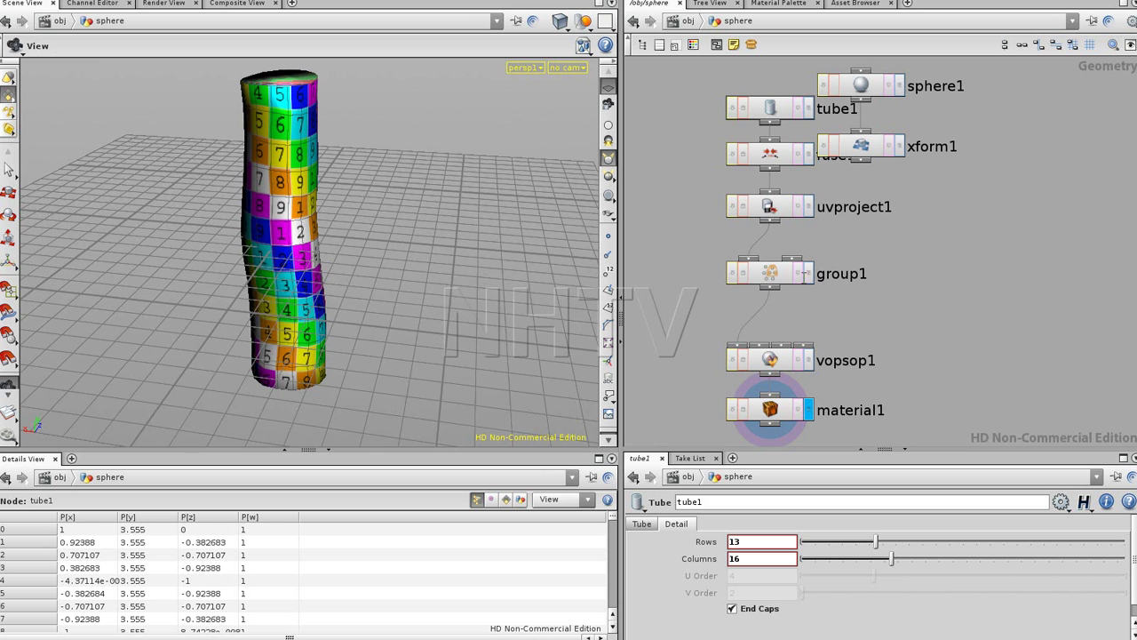
pyautogui.moveTo(875, 286); pyautogui.dragTo(893, 275)
pyautogui.moveTo(338, 208); pyautogui.dragTo(296, 293)
# - Move vopsop1 and material1 further down in the network to leave more room below group1
pyautogui.moveTo(925, 294); pyautogui.dragTo(914, 181, button='middle')
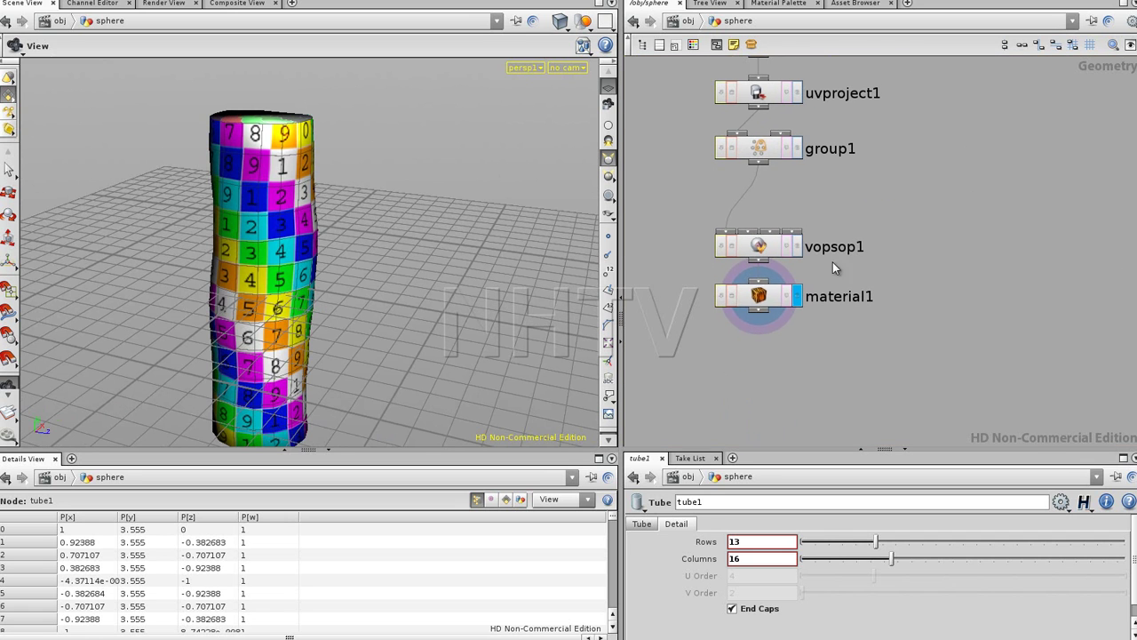
pyautogui.moveTo(714, 324); pyautogui.dragTo(775, 357)
pyautogui.click(832, 246)
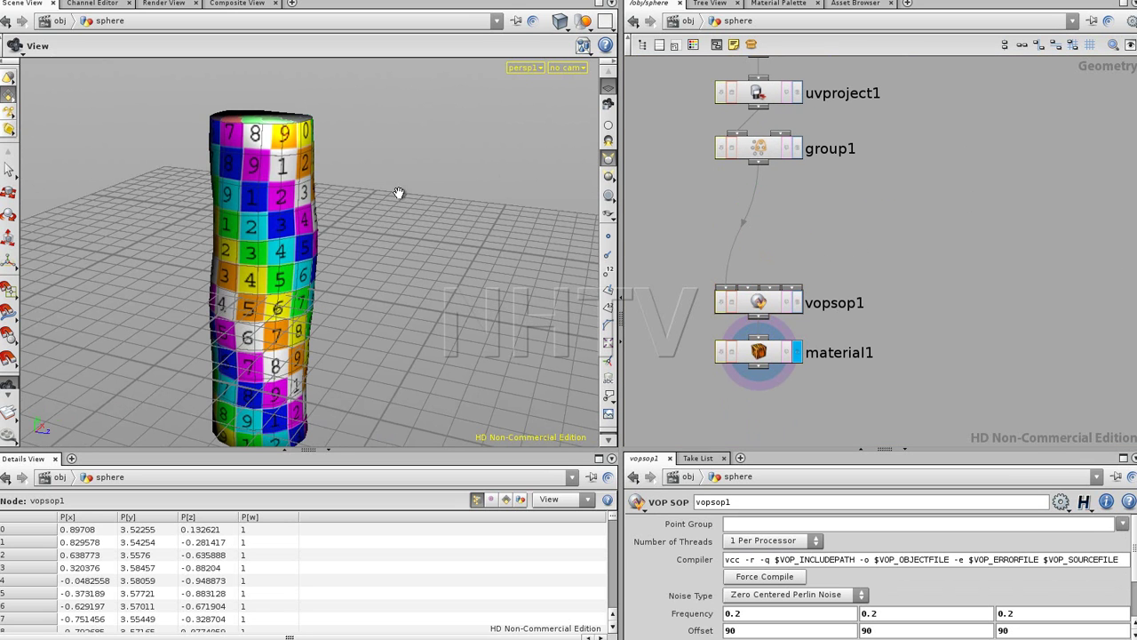
# - Examine how the UV texture falls on the tube's top end cap compared with its sides
pyautogui.moveTo(330, 158); pyautogui.dragTo(364, 261)
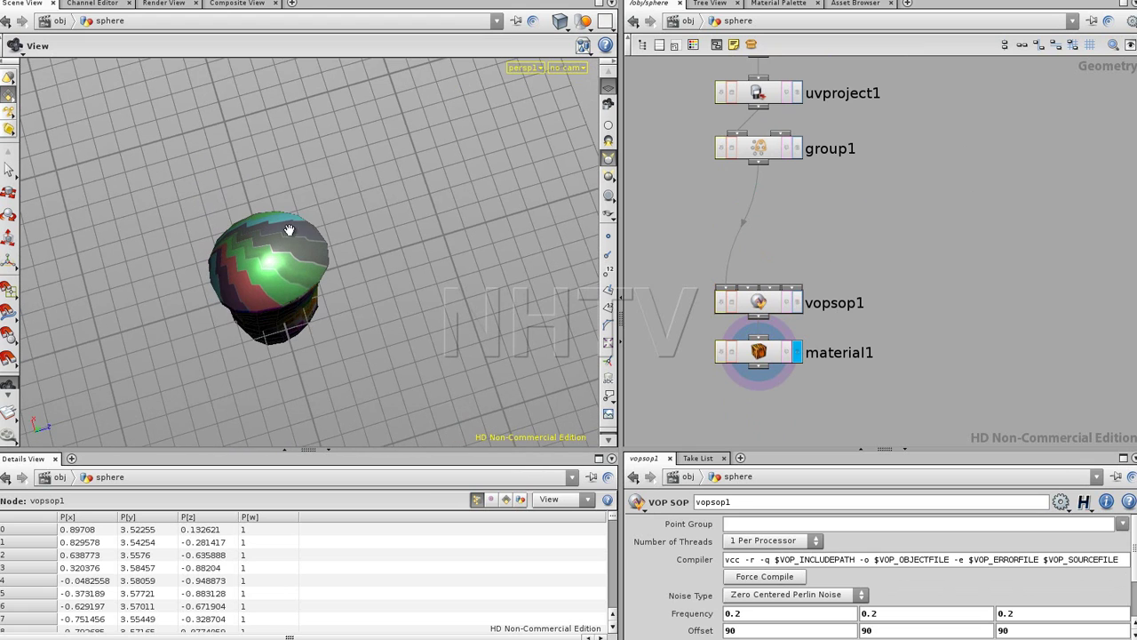
pyautogui.moveTo(426, 287); pyautogui.dragTo(267, 306)
pyautogui.moveTo(341, 296)
pyautogui.mouseDown()
pyautogui.moveTo(376, 262)
pyautogui.moveTo(342, 290)
pyautogui.mouseUp()
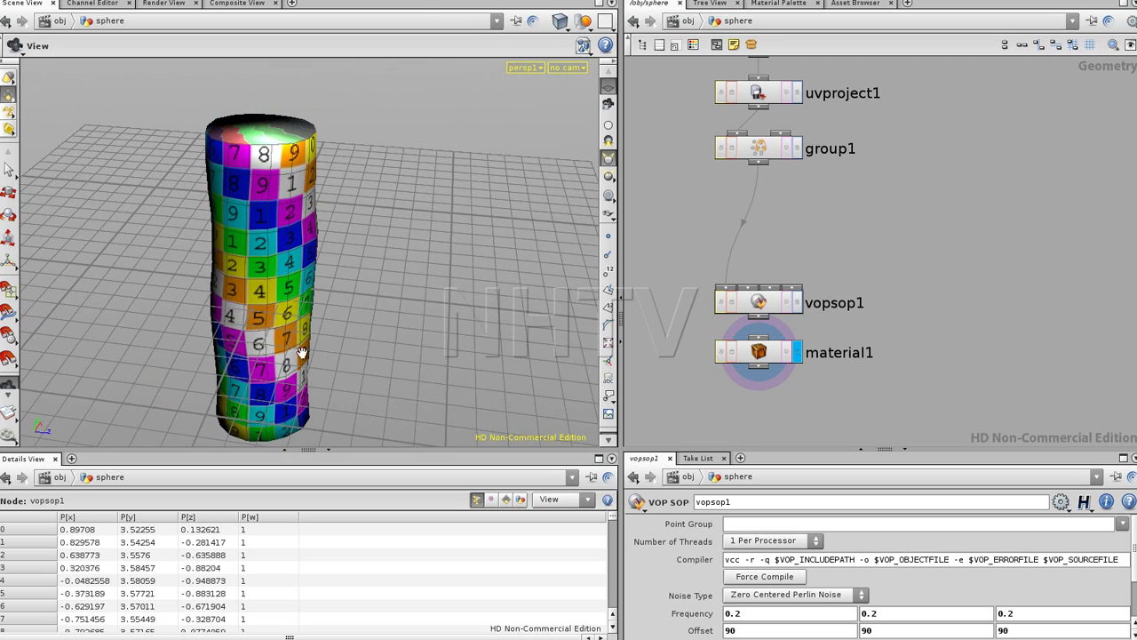
pyautogui.moveTo(422, 248); pyautogui.dragTo(212, 274)
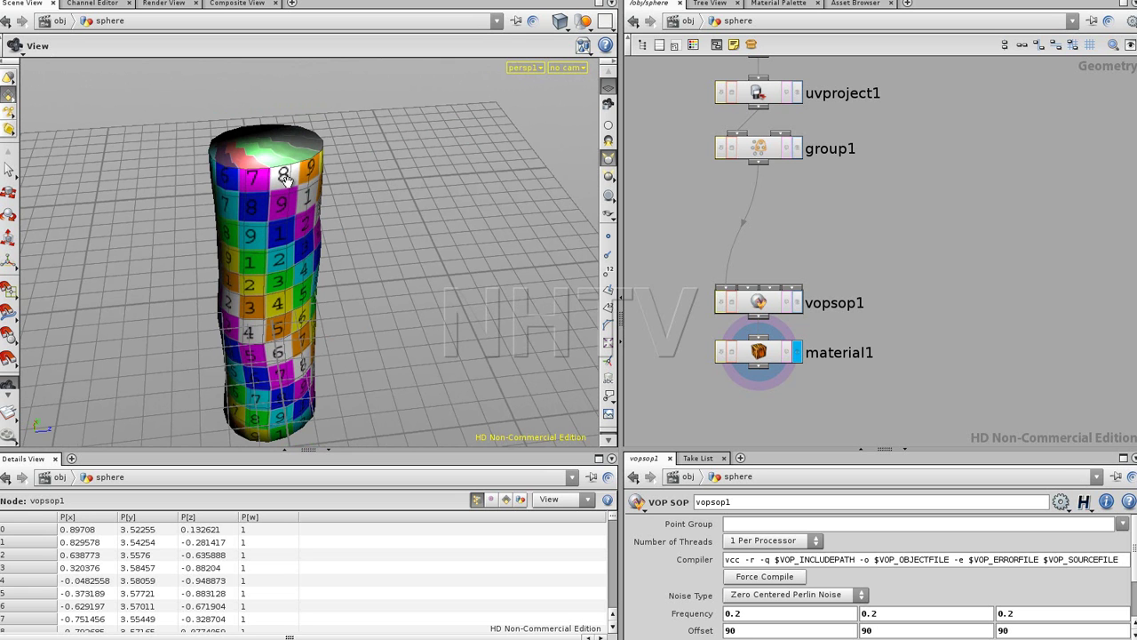
pyautogui.moveTo(408, 263); pyautogui.dragTo(379, 248)
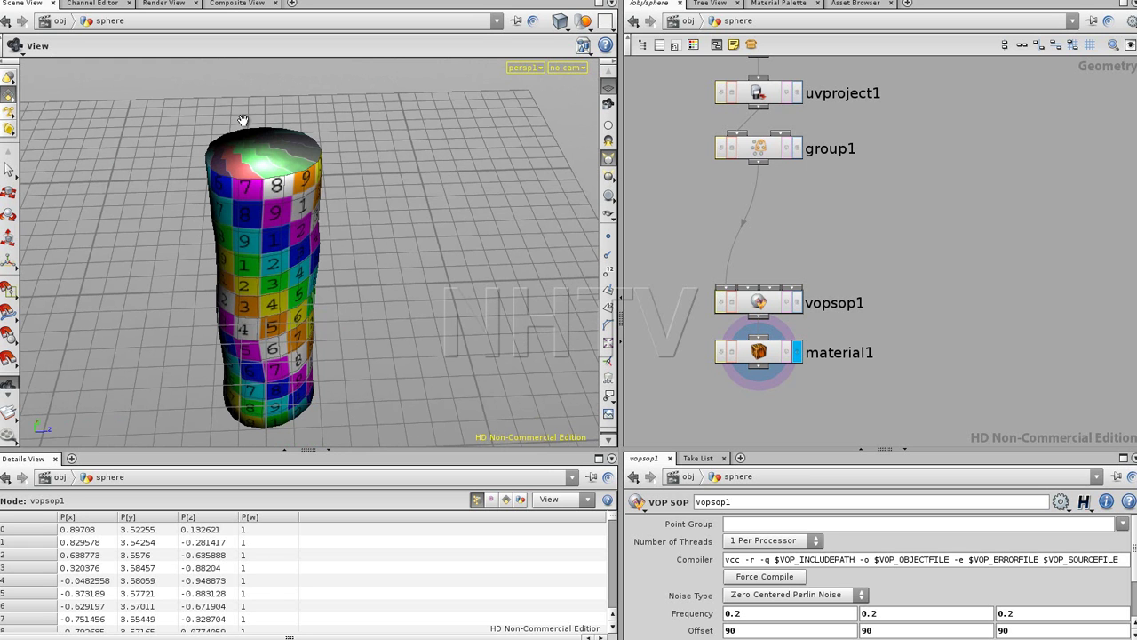
pyautogui.moveTo(375, 368); pyautogui.dragTo(355, 247)
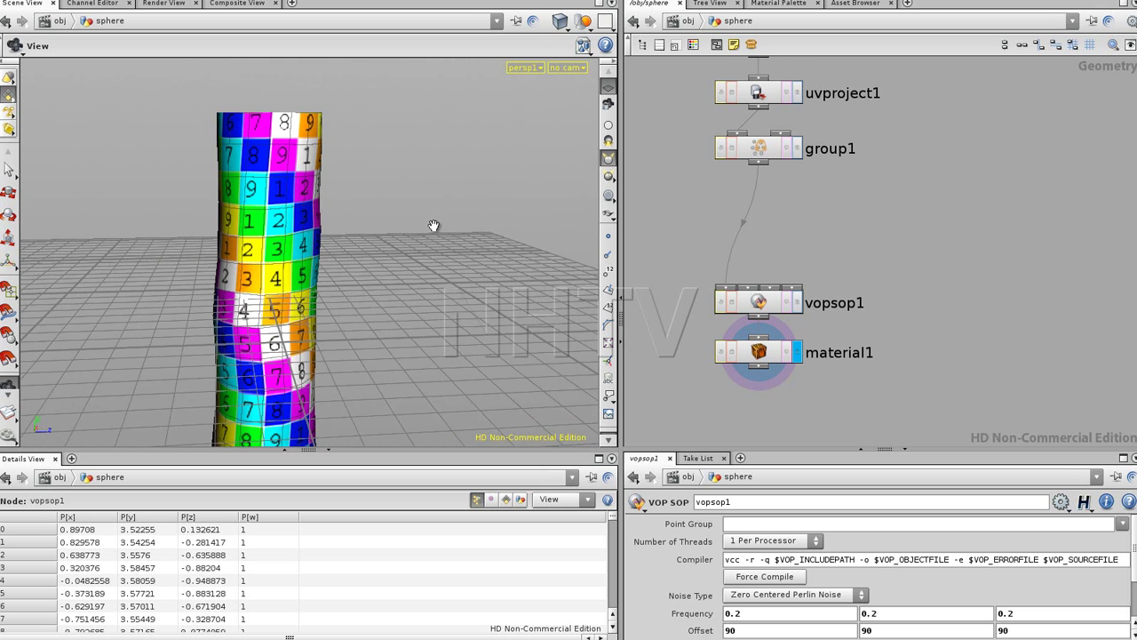
pyautogui.moveTo(379, 203); pyautogui.dragTo(265, 244)
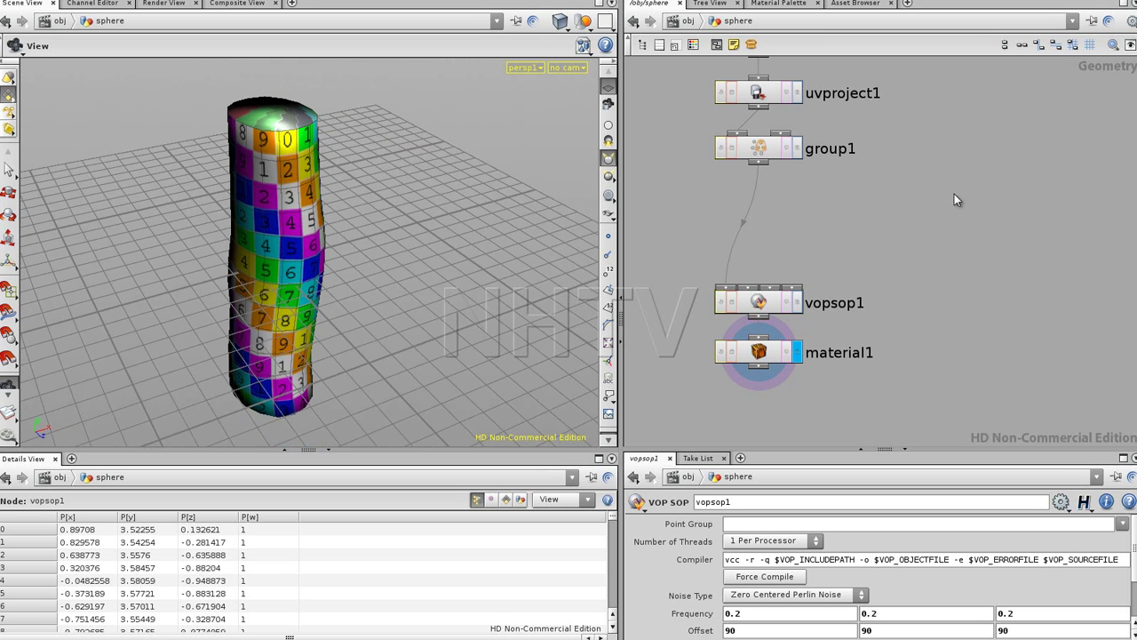
# - Space out the network by moving group1 and uvproject1 further down below the fuse node
pyautogui.press('h')
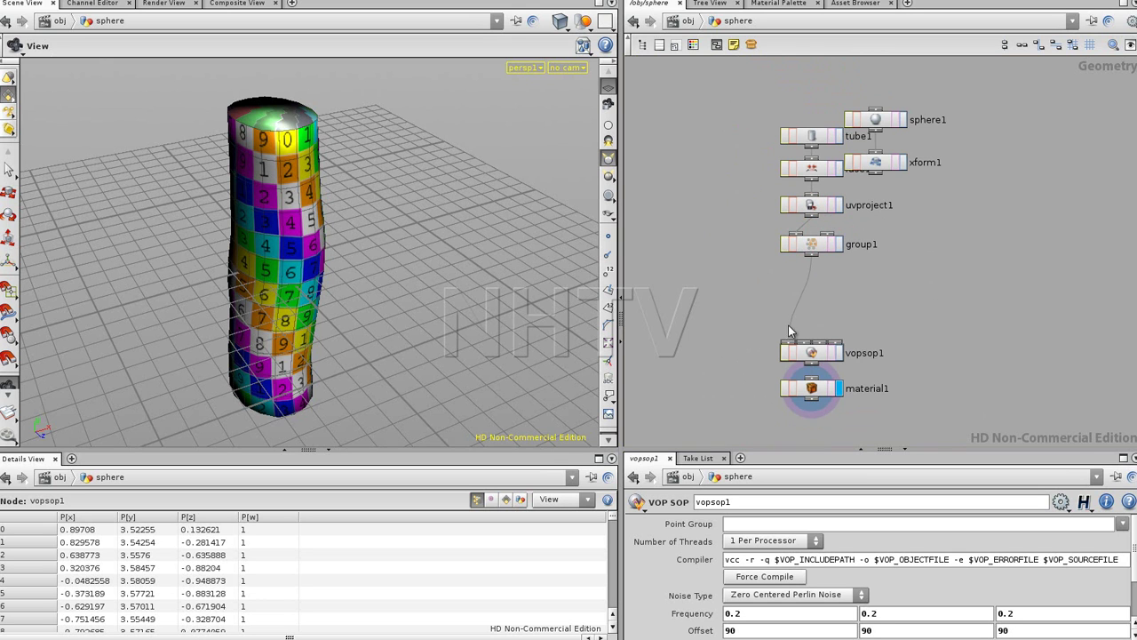
pyautogui.moveTo(815, 248); pyautogui.dragTo(815, 272)
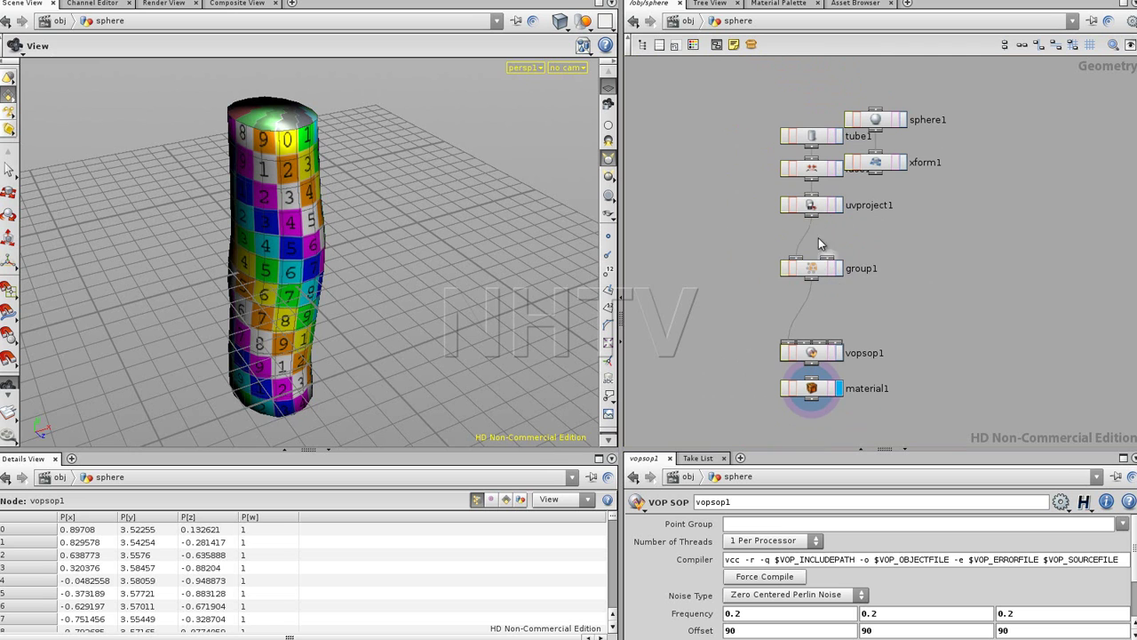
pyautogui.moveTo(812, 206); pyautogui.dragTo(812, 223)
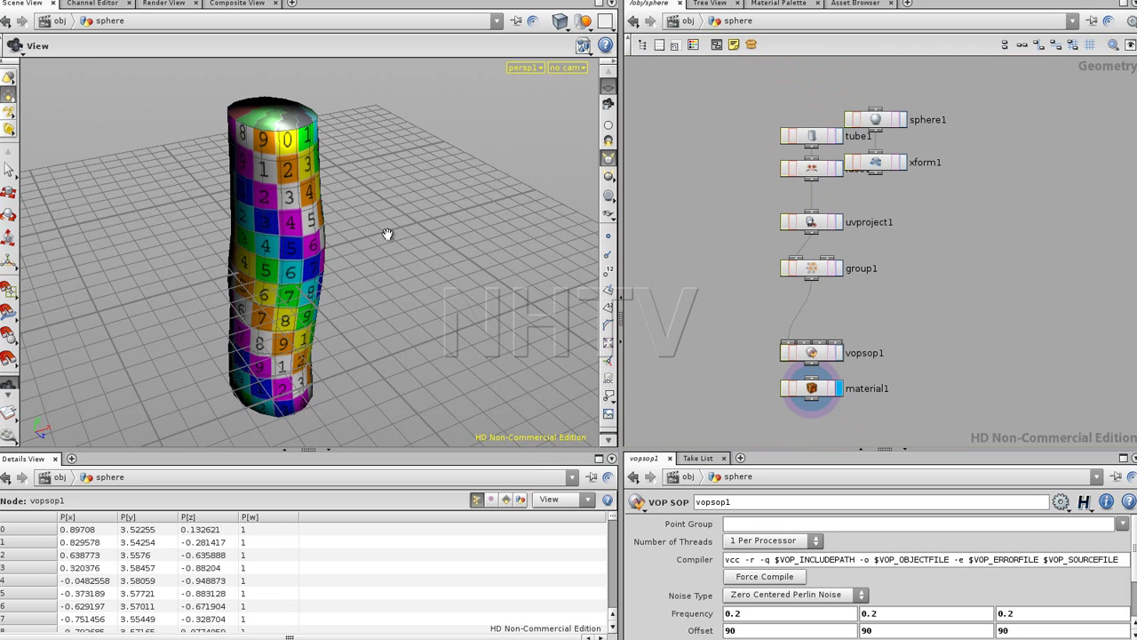
# - Inspect the tube's UV seam, turn on primitive numbers in the viewport, and look at the numbers on the top and bottom end caps
pyautogui.moveTo(370, 241); pyautogui.dragTo(271, 206)
pyautogui.moveTo(271, 206); pyautogui.dragTo(434, 218, button='right')
pyautogui.moveTo(402, 172); pyautogui.dragTo(414, 305, button='middle')
pyautogui.moveTo(414, 304); pyautogui.dragTo(367, 266, button='right')
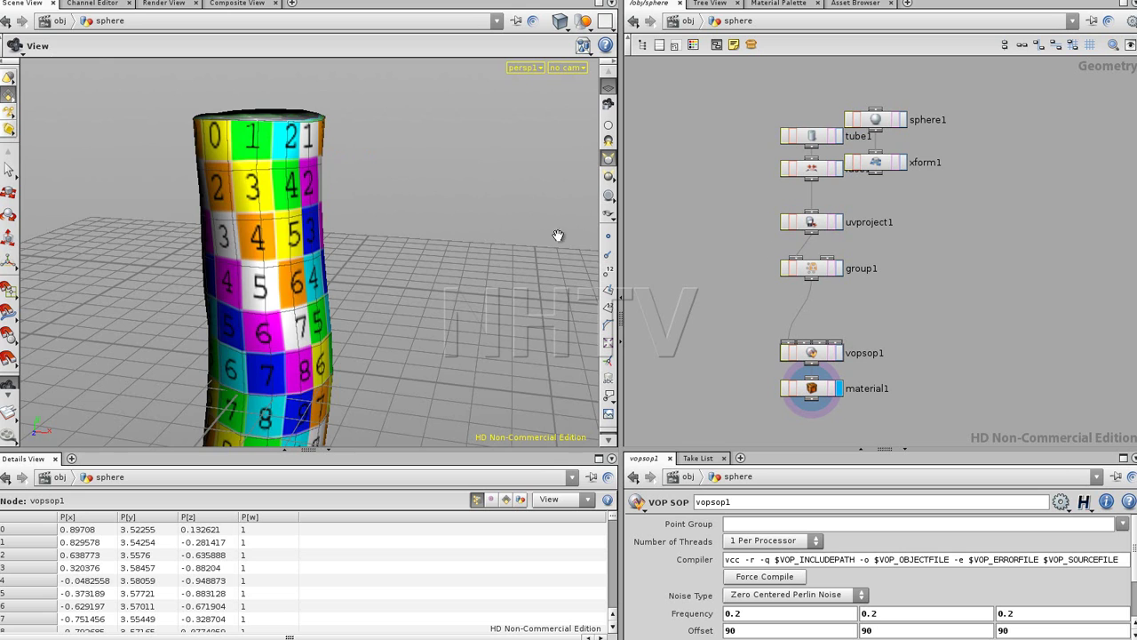
pyautogui.moveTo(340, 189); pyautogui.dragTo(311, 214)
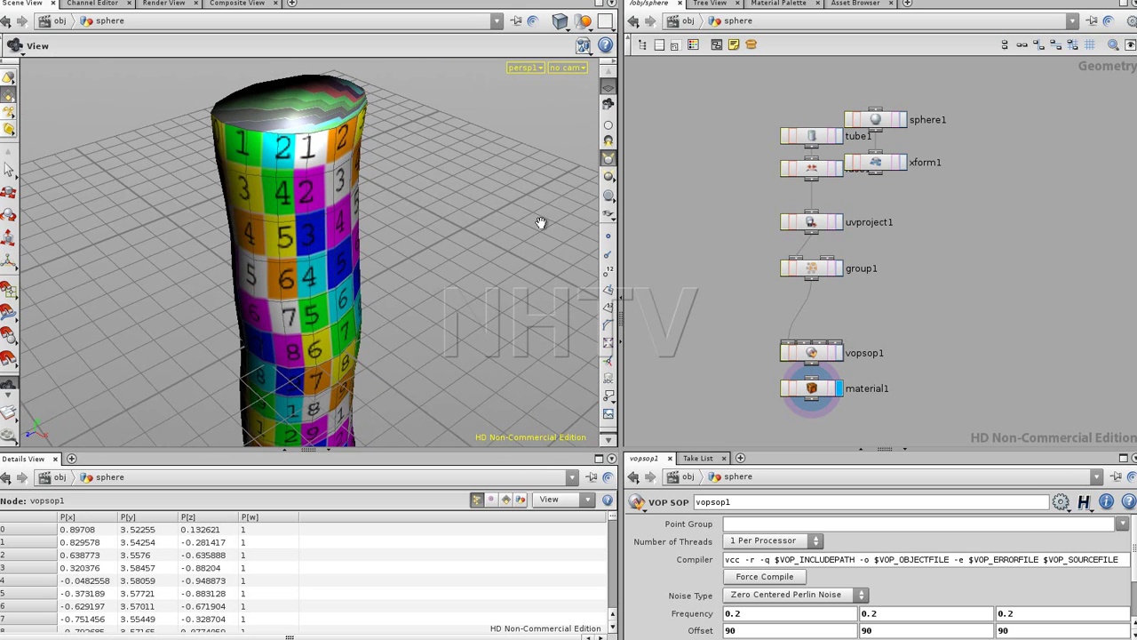
pyautogui.click(609, 308)
pyautogui.moveTo(403, 236); pyautogui.dragTo(206, 163)
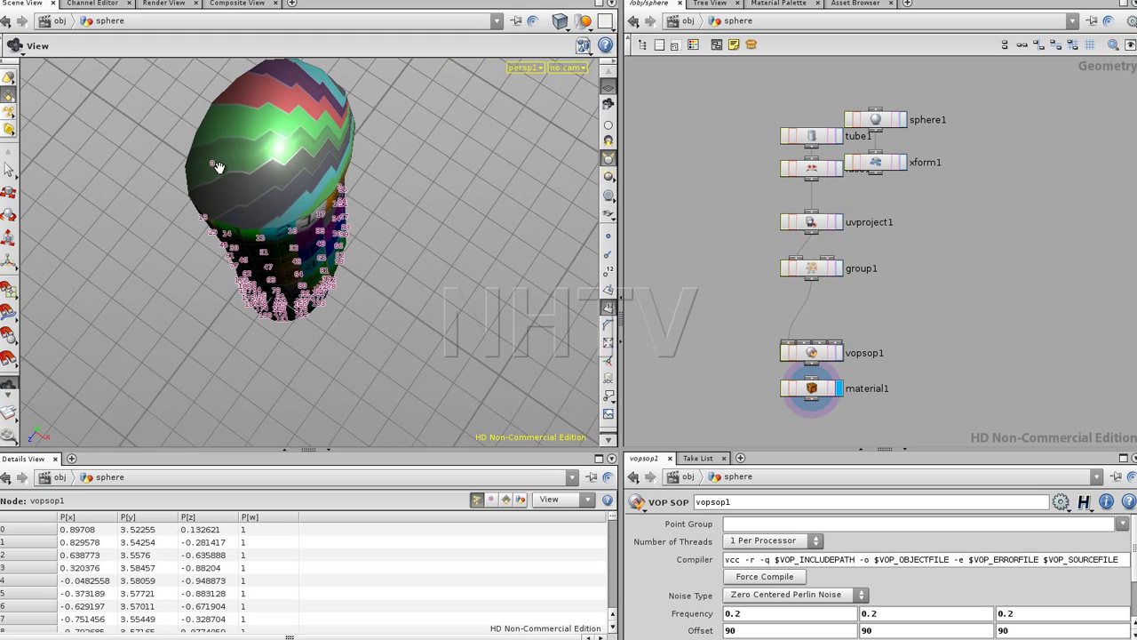
pyautogui.moveTo(326, 231)
pyautogui.mouseDown()
pyautogui.moveTo(359, 123)
pyautogui.moveTo(345, 237)
pyautogui.mouseUp()
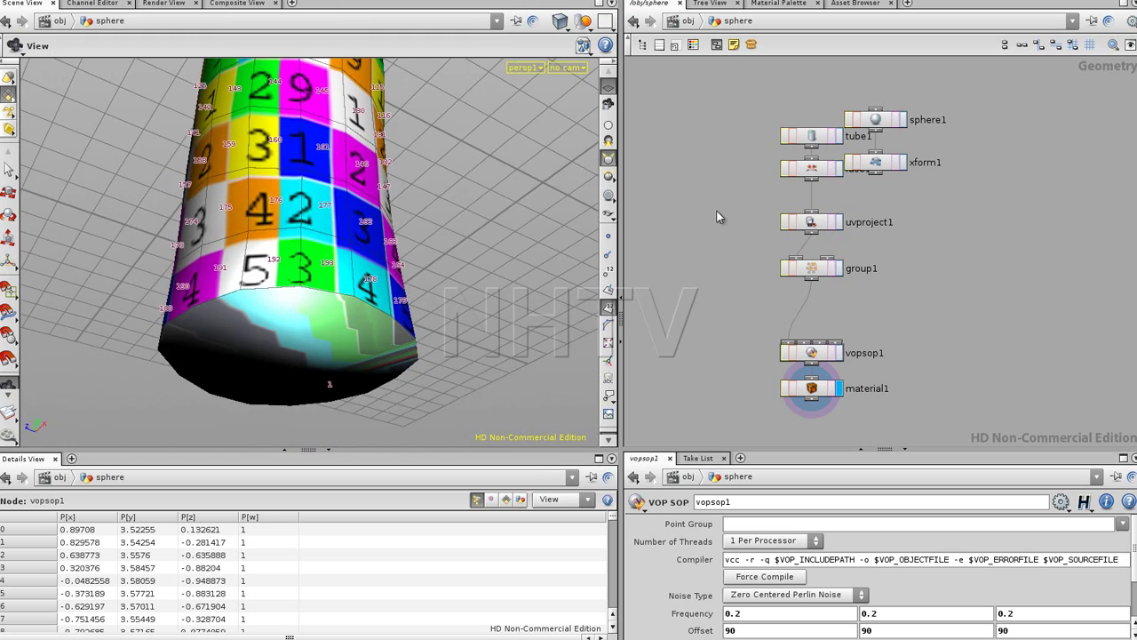
# - Try varying tube1's number of rows with the primitive numbers displayed
pyautogui.click(813, 138)
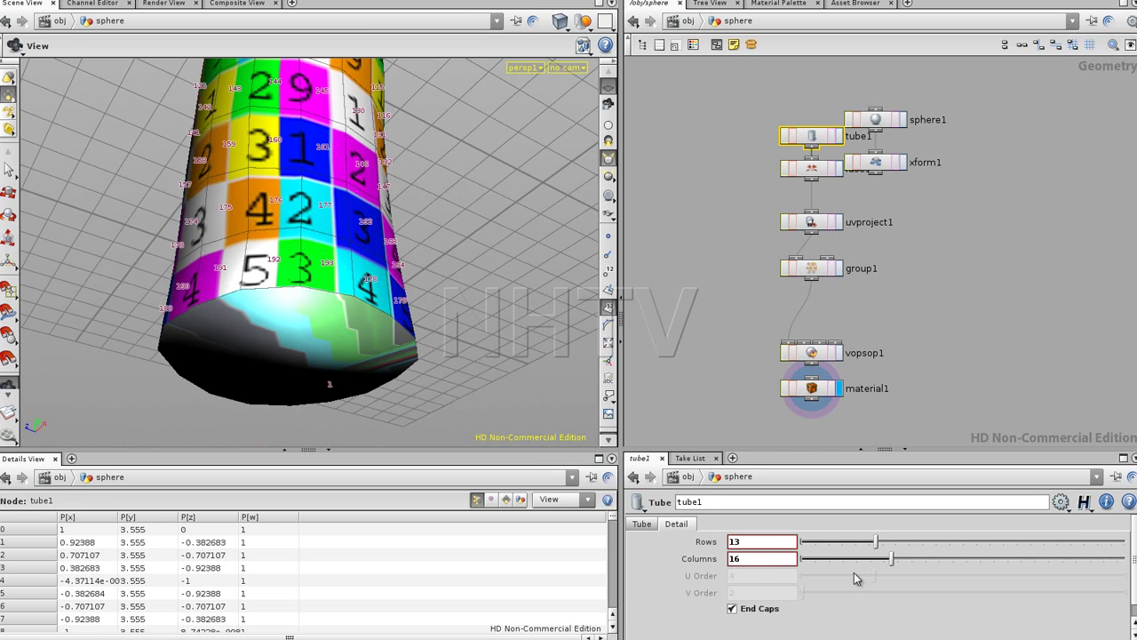
pyautogui.moveTo(879, 549)
pyautogui.mouseDown()
pyautogui.moveTo(813, 542)
pyautogui.moveTo(949, 539)
pyautogui.moveTo(876, 541)
pyautogui.mouseUp()
pyautogui.click(858, 306)
# - Rewire group1 between fuse1 and uvproject1, and set its primitive group pattern to 0 1
pyautogui.moveTo(730, 310)
pyautogui.mouseDown()
pyautogui.moveTo(737, 254)
pyautogui.moveTo(845, 249)
pyautogui.mouseUp()
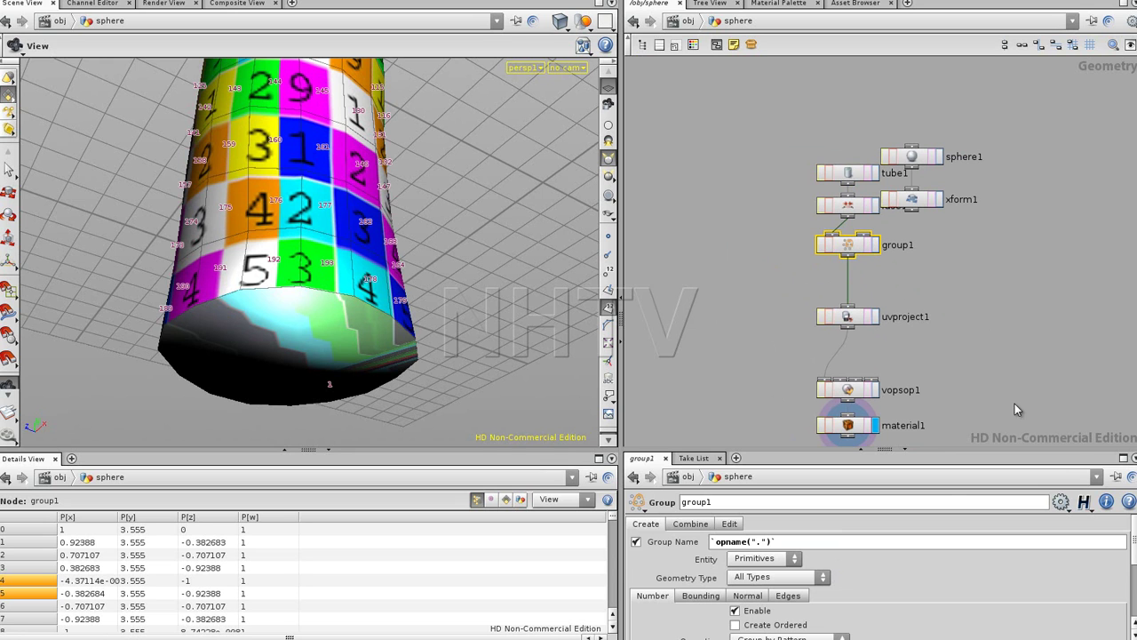
pyautogui.moveTo(957, 452); pyautogui.dragTo(958, 297)
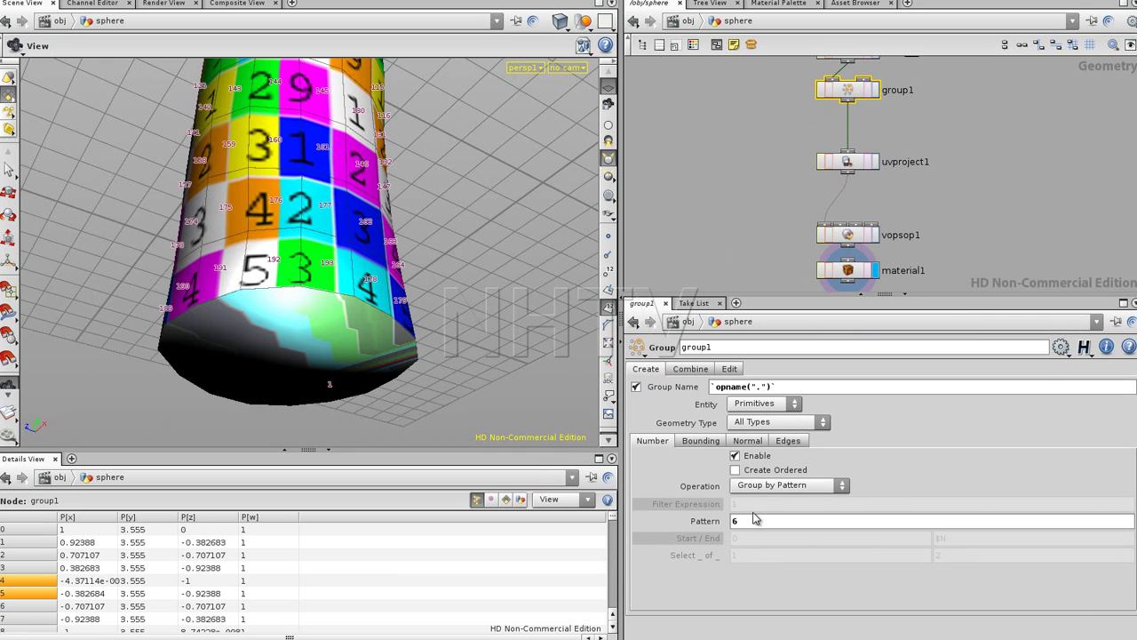
pyautogui.write('0')
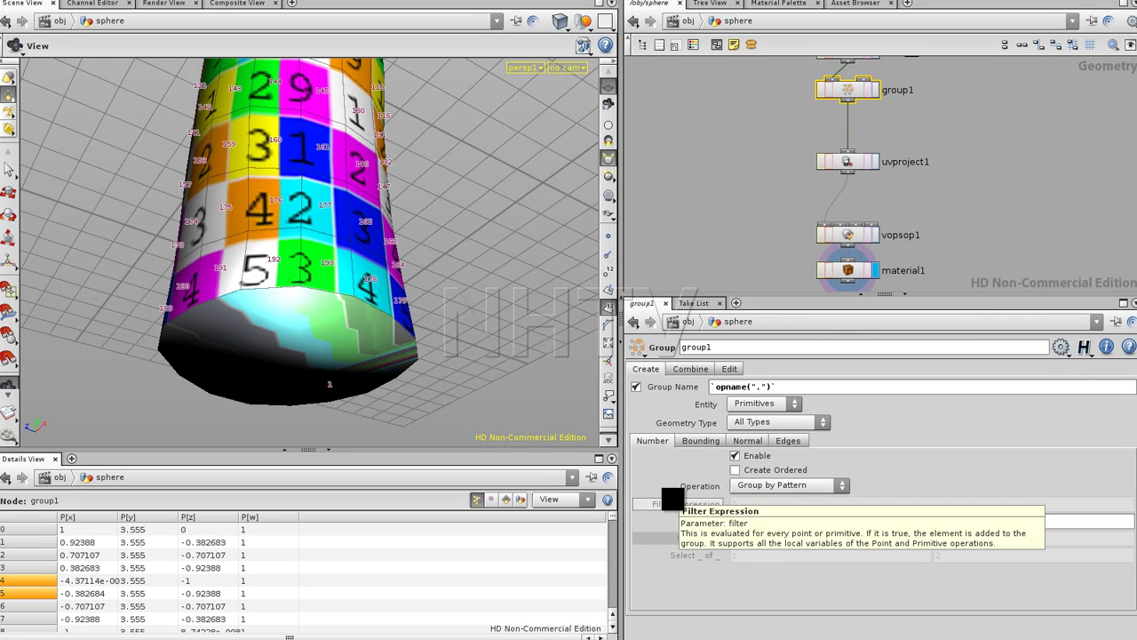
pyautogui.press('Return')
pyautogui.click(728, 266)
# - Display the group1 node's output and check the grouped primitives on the tube's top and bottom end caps
pyautogui.moveTo(330, 194); pyautogui.dragTo(286, 281)
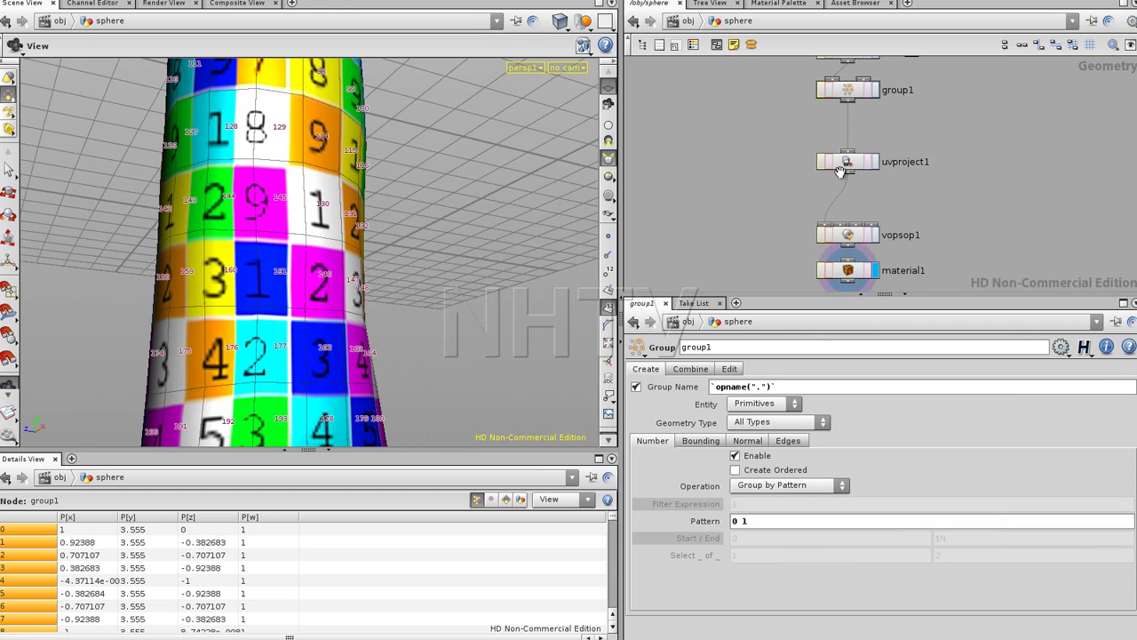
pyautogui.click(875, 89)
pyautogui.moveTo(520, 216); pyautogui.dragTo(348, 195)
pyautogui.moveTo(348, 196); pyautogui.dragTo(435, 237, button='middle')
pyautogui.moveTo(435, 236); pyautogui.dragTo(665, 202, button='right')
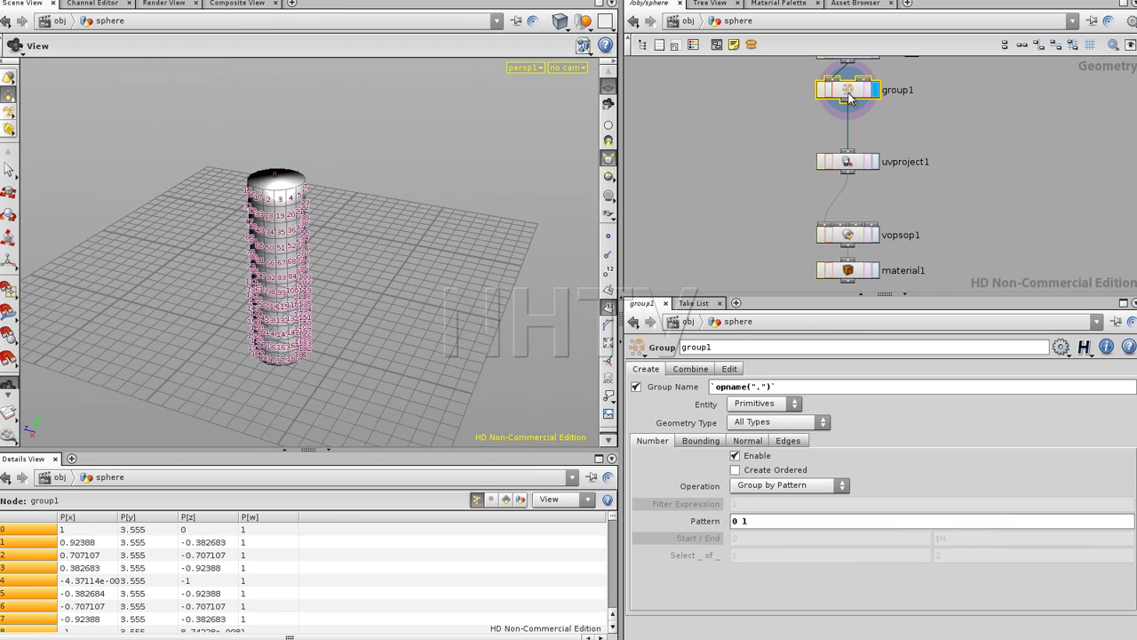
pyautogui.moveTo(405, 239); pyautogui.dragTo(355, 267)
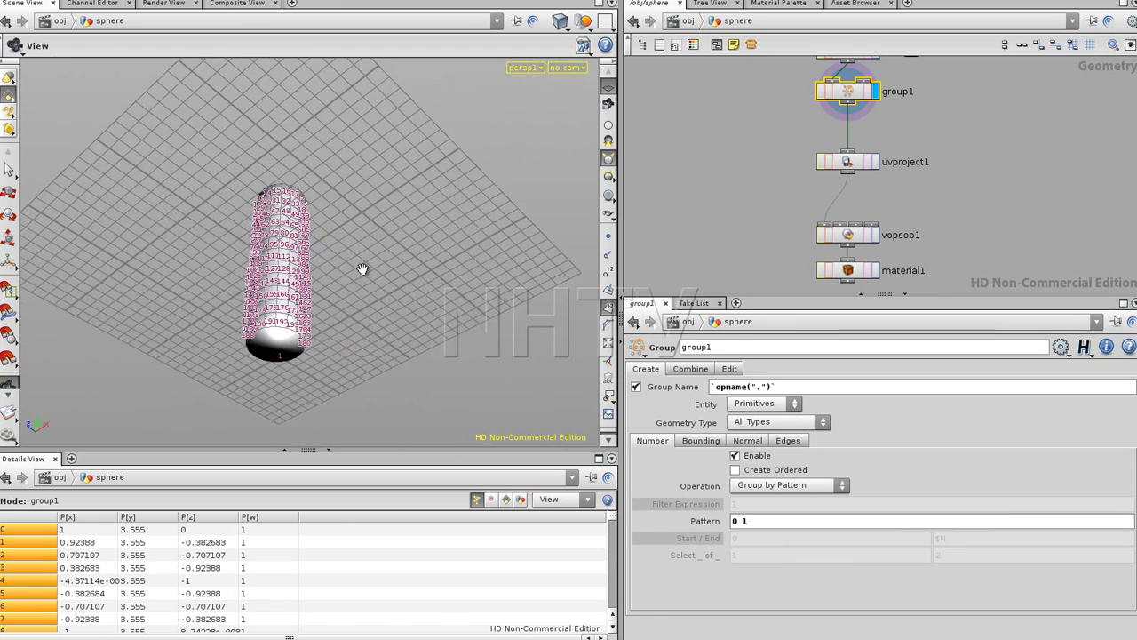
pyautogui.moveTo(355, 267); pyautogui.dragTo(436, 239, button='right')
pyautogui.moveTo(1041, 96); pyautogui.dragTo(998, 191, button='middle')
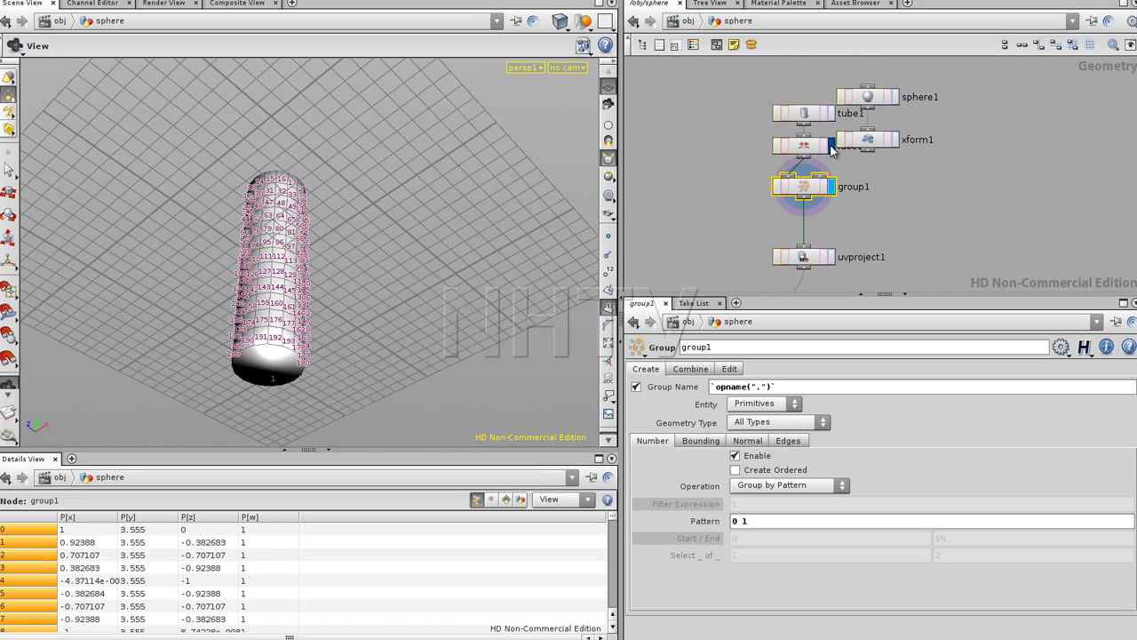
# - Compare the outputs of fuse1 and group1 in the viewport, examining the primitives on the tube's top, bottom and sides
pyautogui.click(832, 147)
pyautogui.click(831, 187)
pyautogui.moveTo(799, 194); pyautogui.dragTo(800, 196)
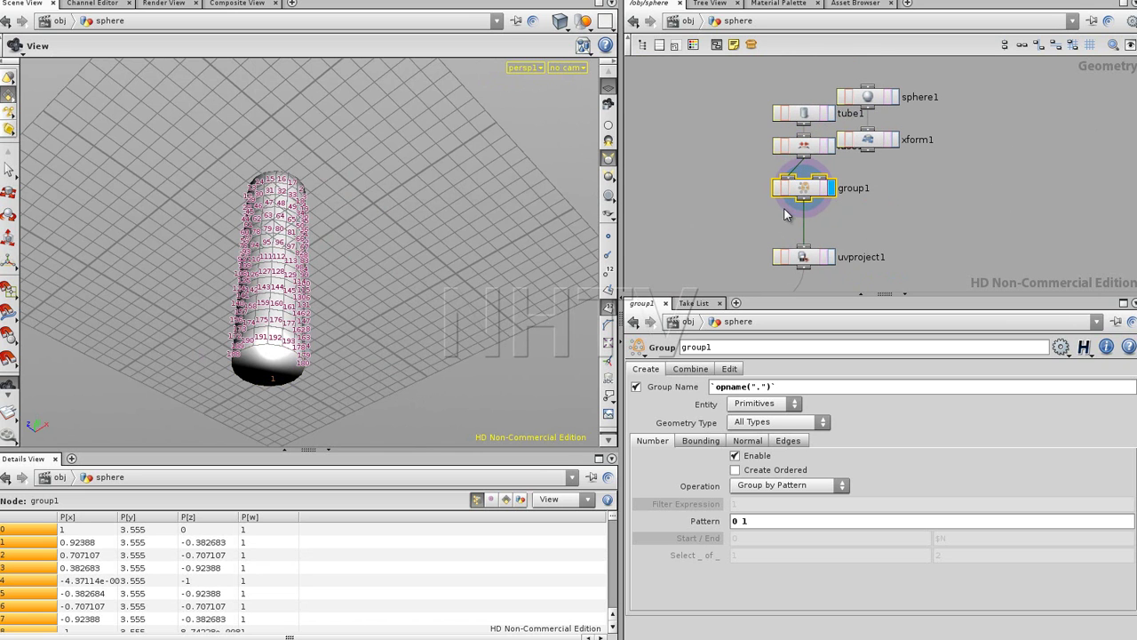
pyautogui.click(831, 146)
pyautogui.click(832, 188)
pyautogui.moveTo(420, 259); pyautogui.dragTo(459, 270)
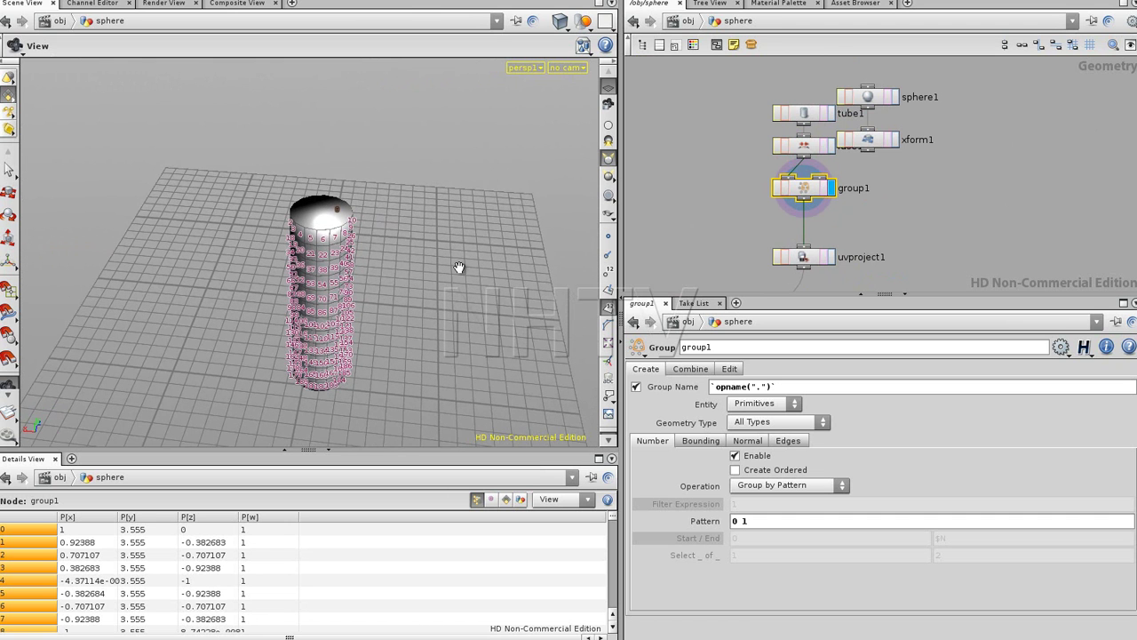
pyautogui.click(831, 192)
pyautogui.moveTo(411, 234)
pyautogui.mouseDown()
pyautogui.moveTo(389, 268)
pyautogui.moveTo(464, 188)
pyautogui.moveTo(465, 296)
pyautogui.moveTo(285, 223)
pyautogui.moveTo(430, 231)
pyautogui.mouseUp()
pyautogui.moveTo(431, 230); pyautogui.dragTo(592, 287, button='right')
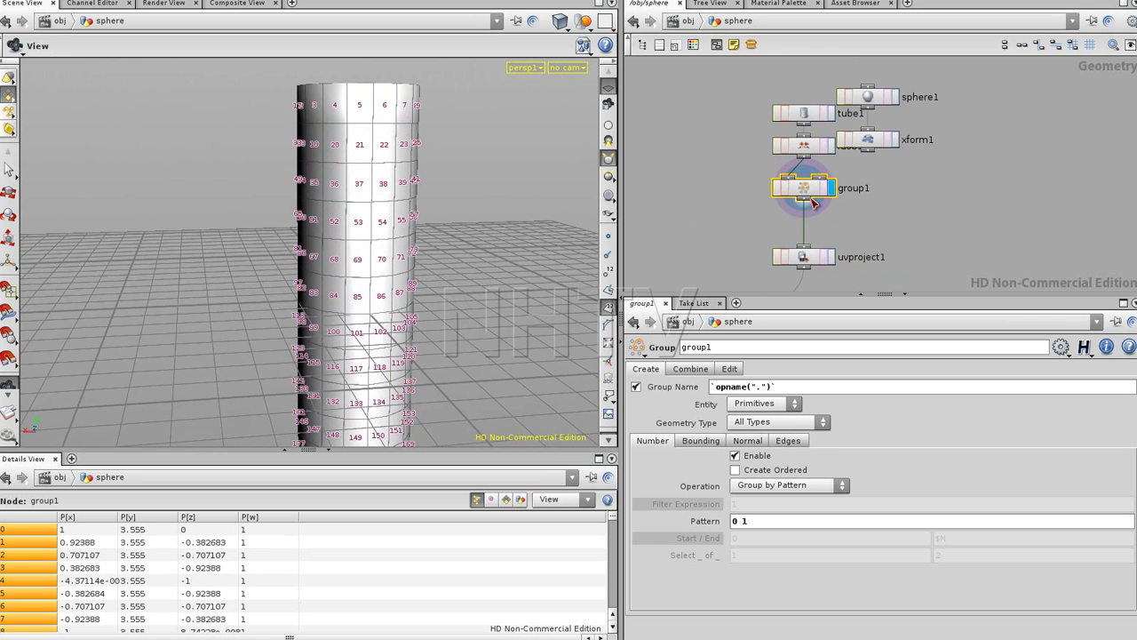
# - Move group1 closer to uvproject1, and place tube1 and fuse1 clear of the sphere1 and xform1 nodes
pyautogui.moveTo(906, 212); pyautogui.dragTo(939, 181, button='middle')
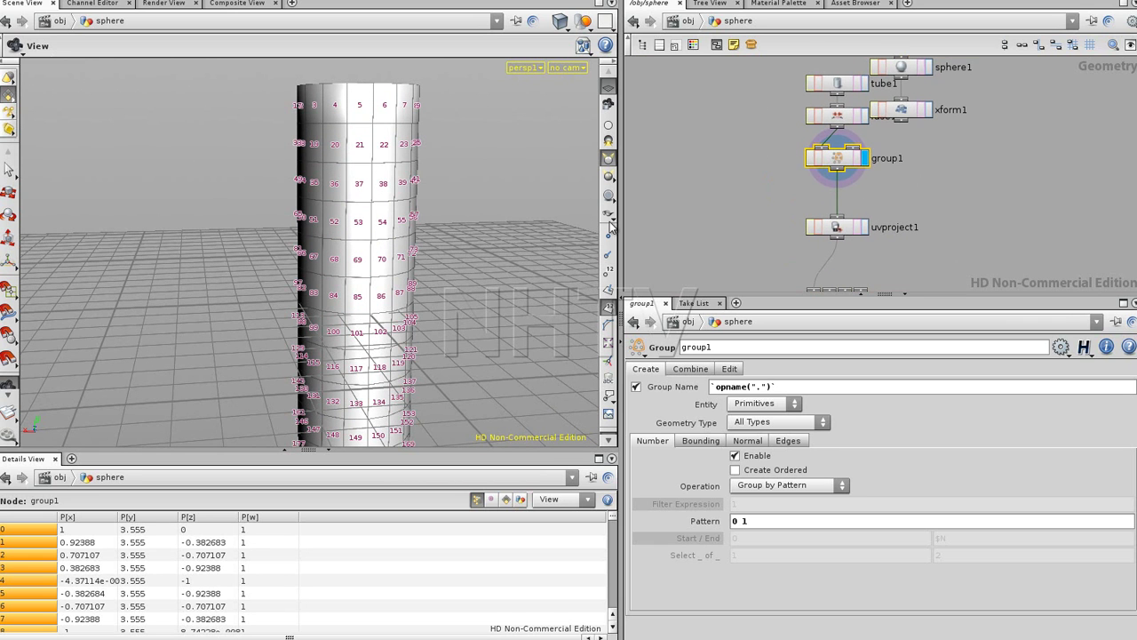
pyautogui.moveTo(833, 191); pyautogui.dragTo(833, 192)
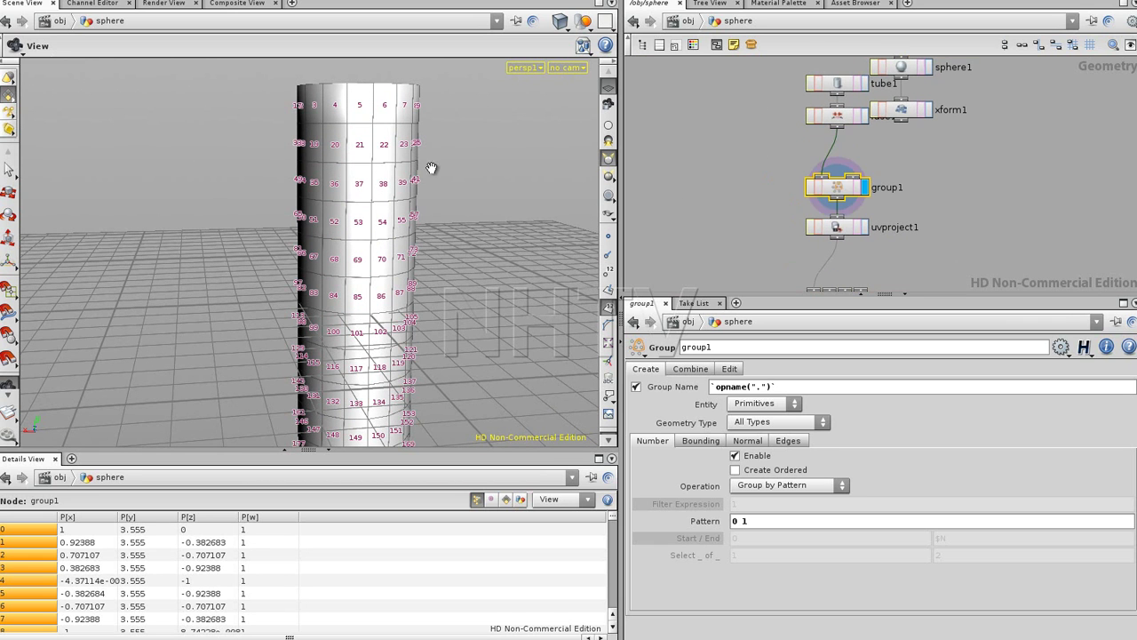
pyautogui.moveTo(455, 143); pyautogui.dragTo(431, 199)
pyautogui.moveTo(706, 168); pyautogui.dragTo(692, 235, button='middle')
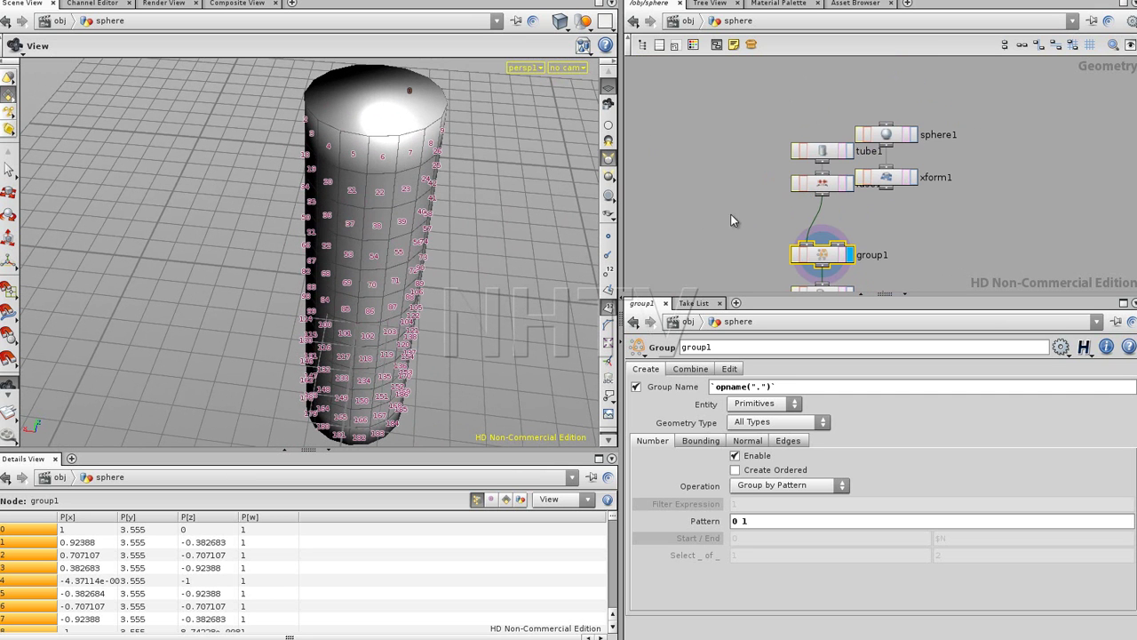
pyautogui.moveTo(757, 125)
pyautogui.mouseDown()
pyautogui.moveTo(822, 191)
pyautogui.moveTo(762, 147)
pyautogui.mouseUp()
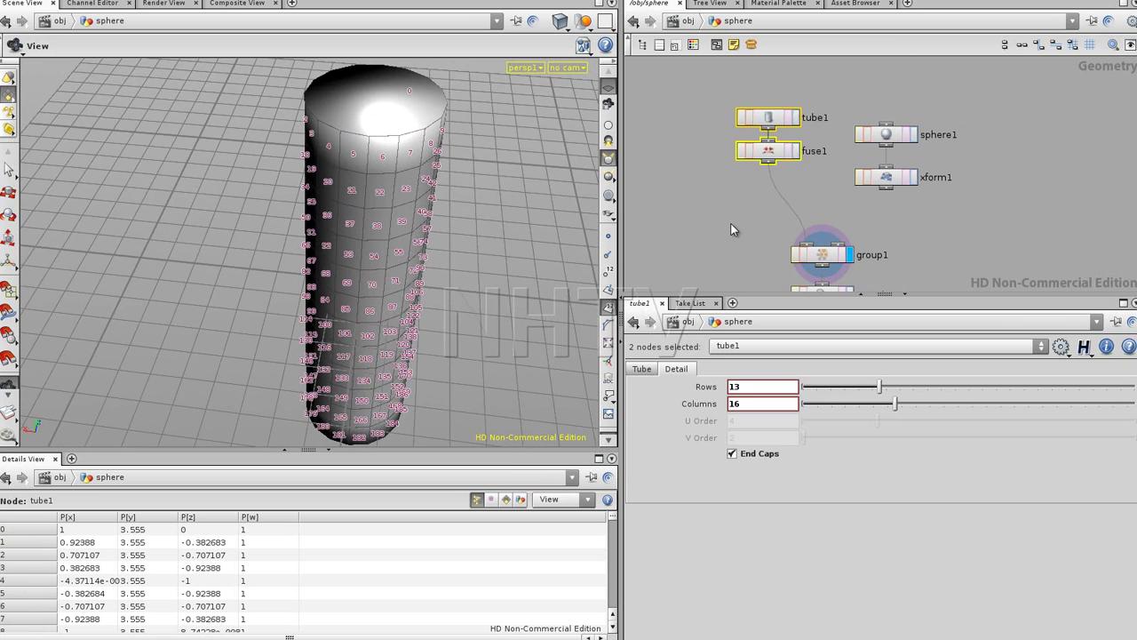
# - Add a second Group node fed by fuse1, placed beside group1, and display its output
pyautogui.moveTo(703, 222); pyautogui.dragTo(749, 219, button='middle')
pyautogui.click(722, 224)
pyautogui.press('Tab')
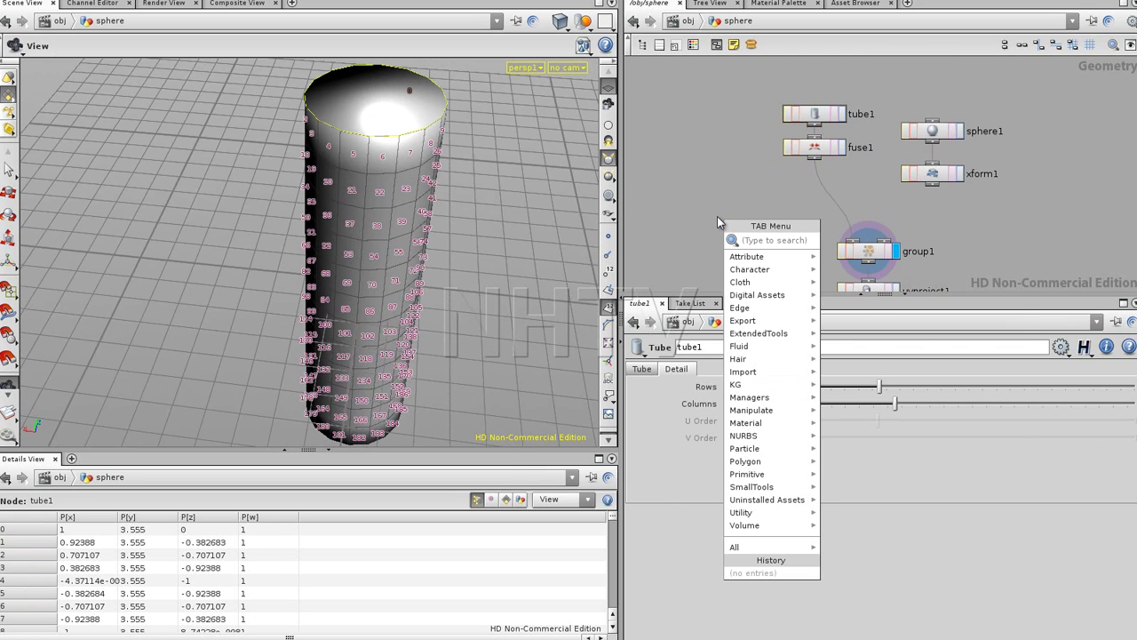
pyautogui.write('gr')
pyautogui.click(862, 253)
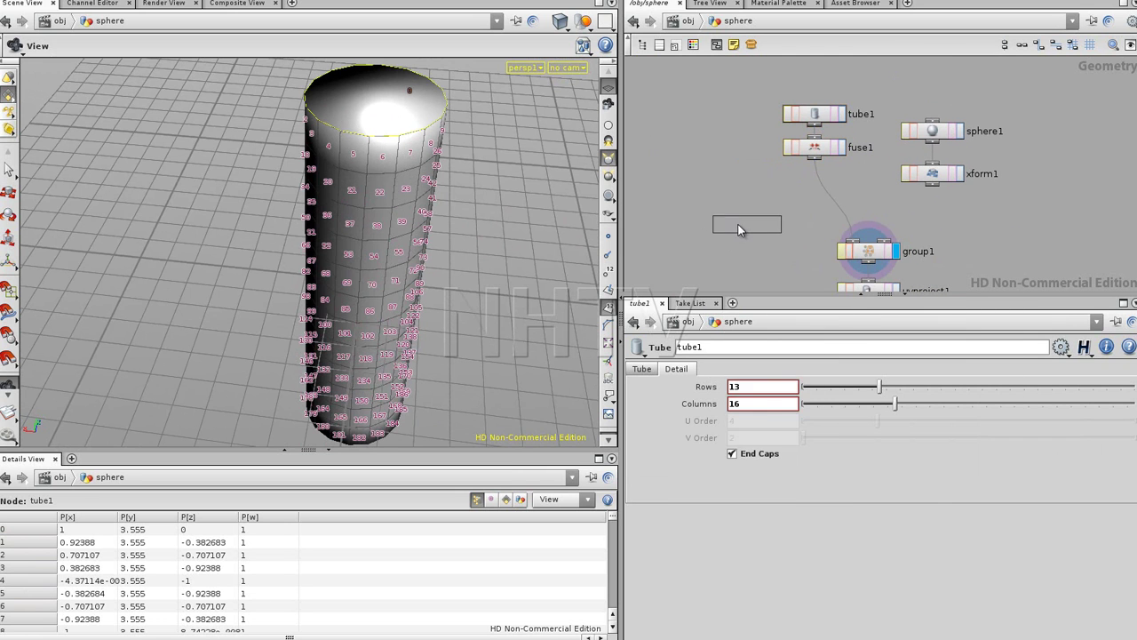
pyautogui.click(734, 225)
pyautogui.click(725, 218)
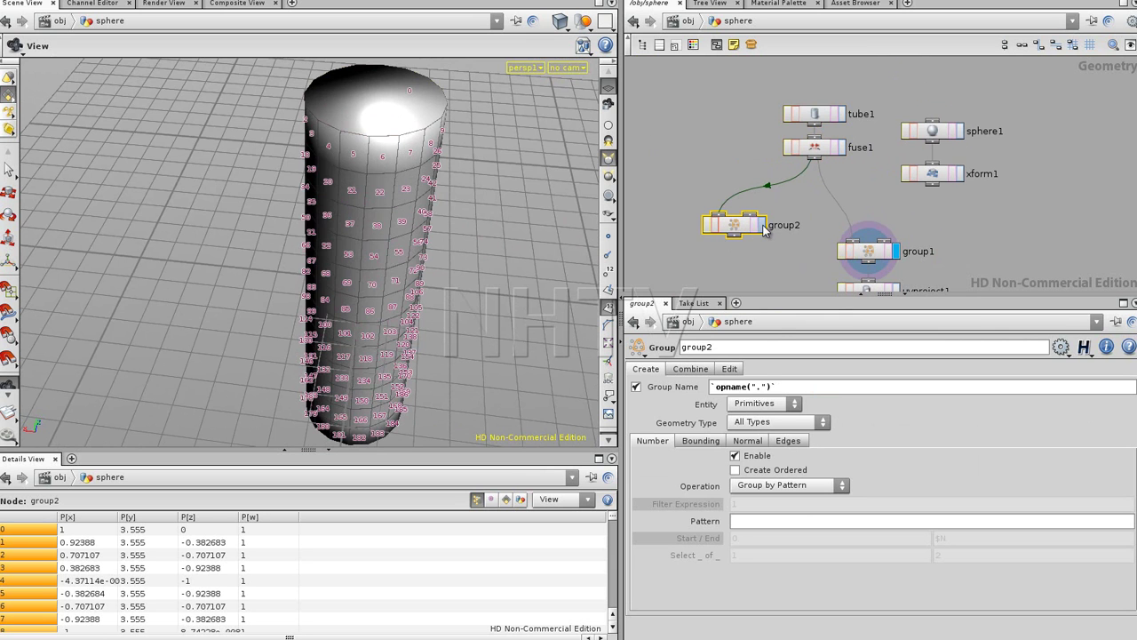
pyautogui.click(761, 226)
# - Disable group2's number grouping and enable grouping by normal with direction 0 1 0 and a spread angle of 58.3
pyautogui.moveTo(428, 271); pyautogui.dragTo(430, 204)
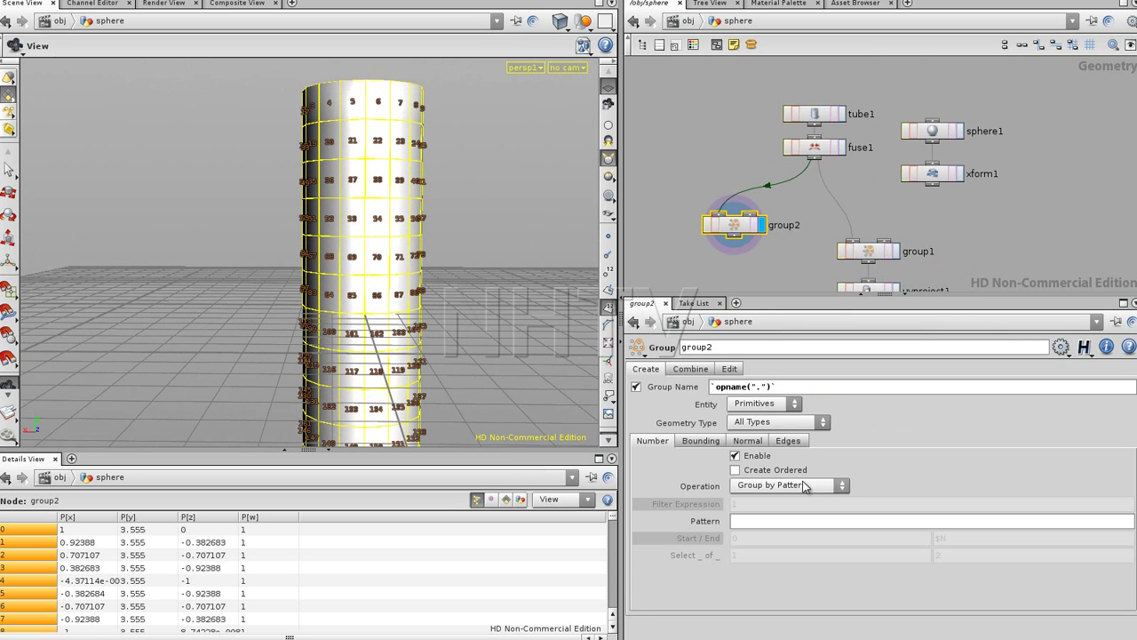
pyautogui.click(737, 454)
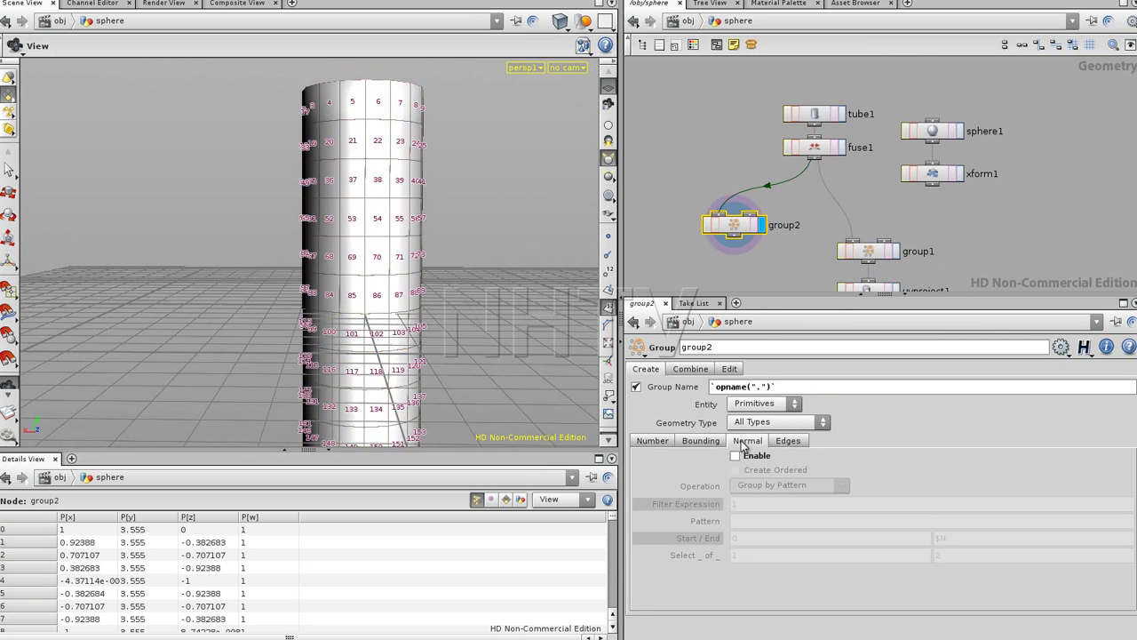
pyautogui.click(747, 440)
pyautogui.click(735, 456)
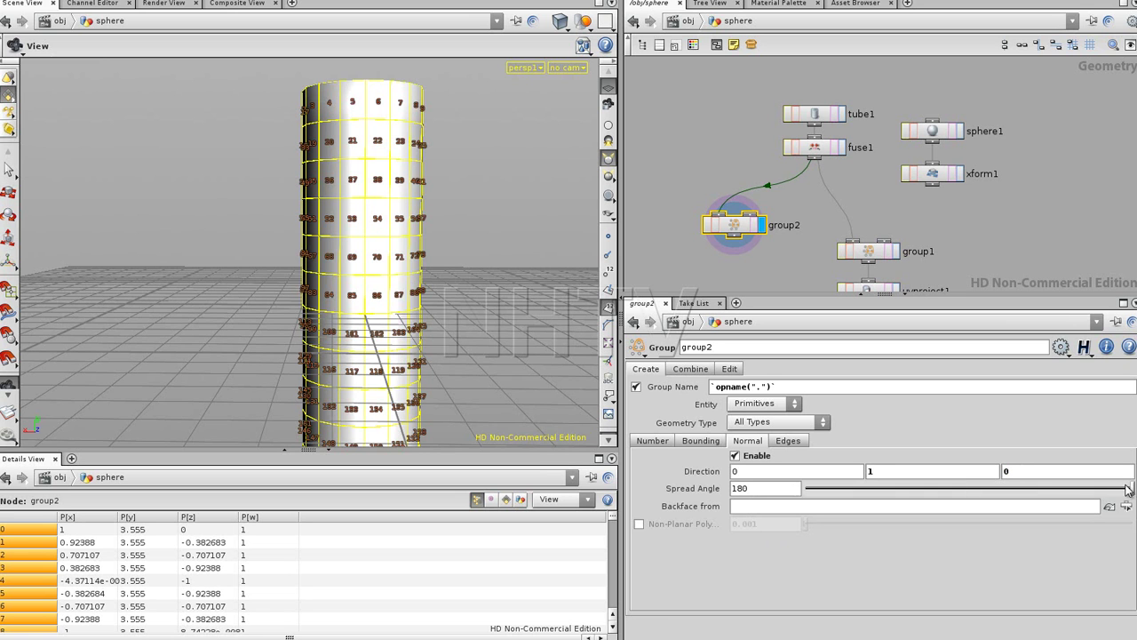
pyautogui.moveTo(1132, 488); pyautogui.dragTo(909, 492)
pyautogui.click(980, 238)
pyautogui.moveTo(461, 339); pyautogui.dragTo(377, 297)
pyautogui.moveTo(908, 489)
pyautogui.mouseDown()
pyautogui.moveTo(924, 491)
pyautogui.moveTo(910, 494)
pyautogui.mouseUp()
pyautogui.moveTo(736, 237); pyautogui.dragTo(738, 233)
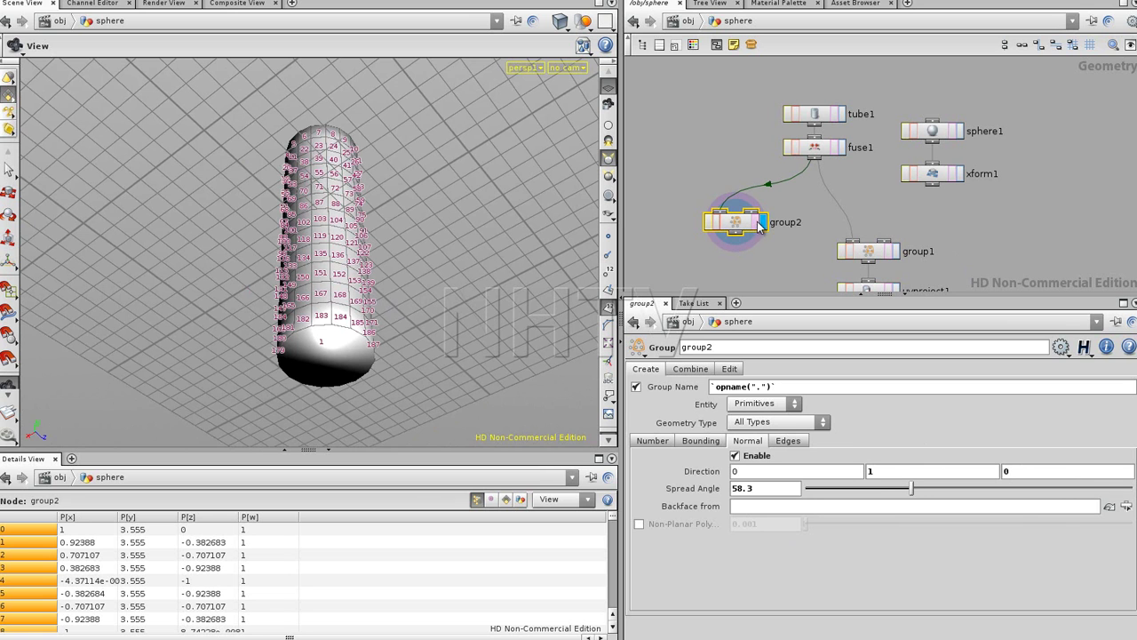
# - Check group2's normal-based selection on the tube's top and bottom end caps
pyautogui.click(815, 148)
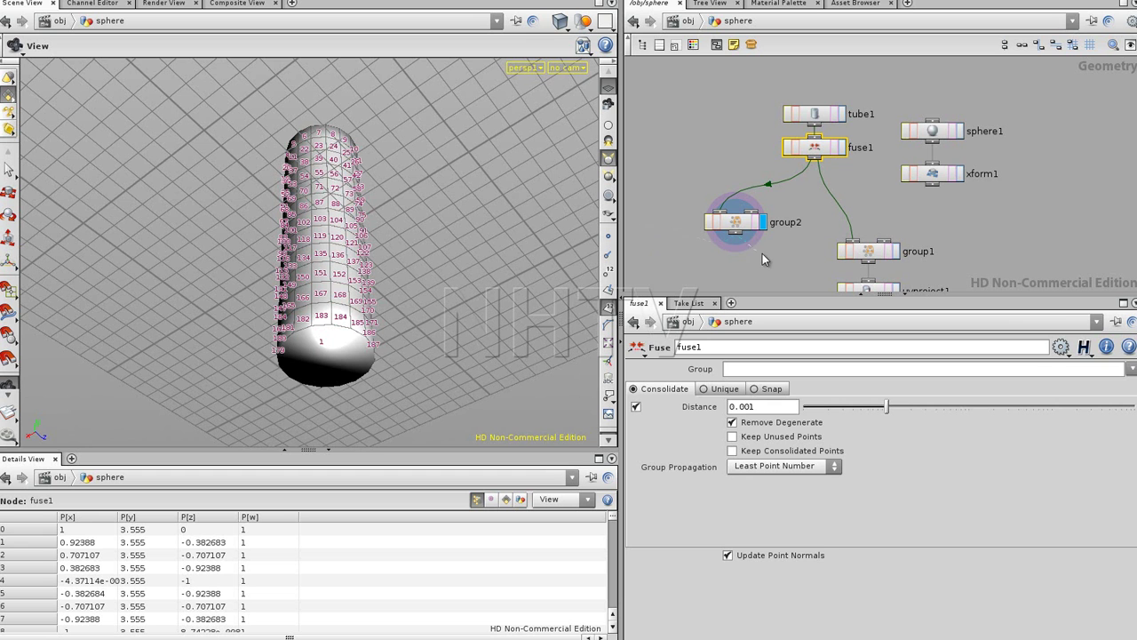
pyautogui.click(738, 229)
pyautogui.moveTo(442, 220); pyautogui.dragTo(462, 330)
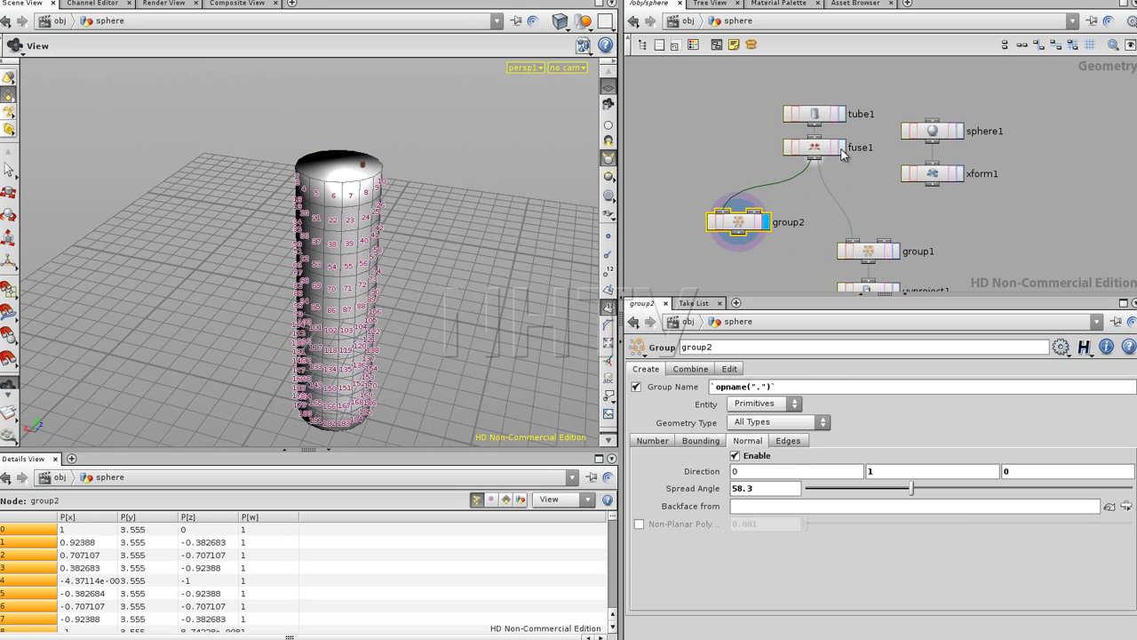
pyautogui.click(767, 223)
pyautogui.moveTo(438, 301); pyautogui.dragTo(164, 77)
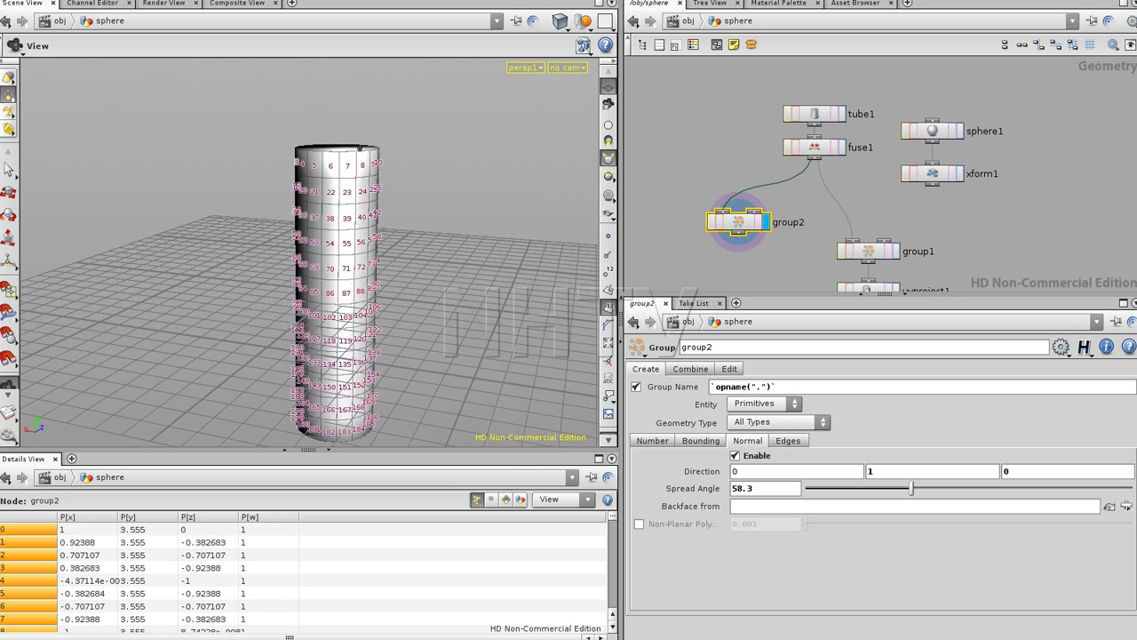
# - Set the scene renderer to H11 in the 3D viewport preferences, and check the group highlight on the tube's top cap
pyautogui.click(59, 0)
pyautogui.moveTo(34, 0)
pyautogui.moveTo(54, 53)
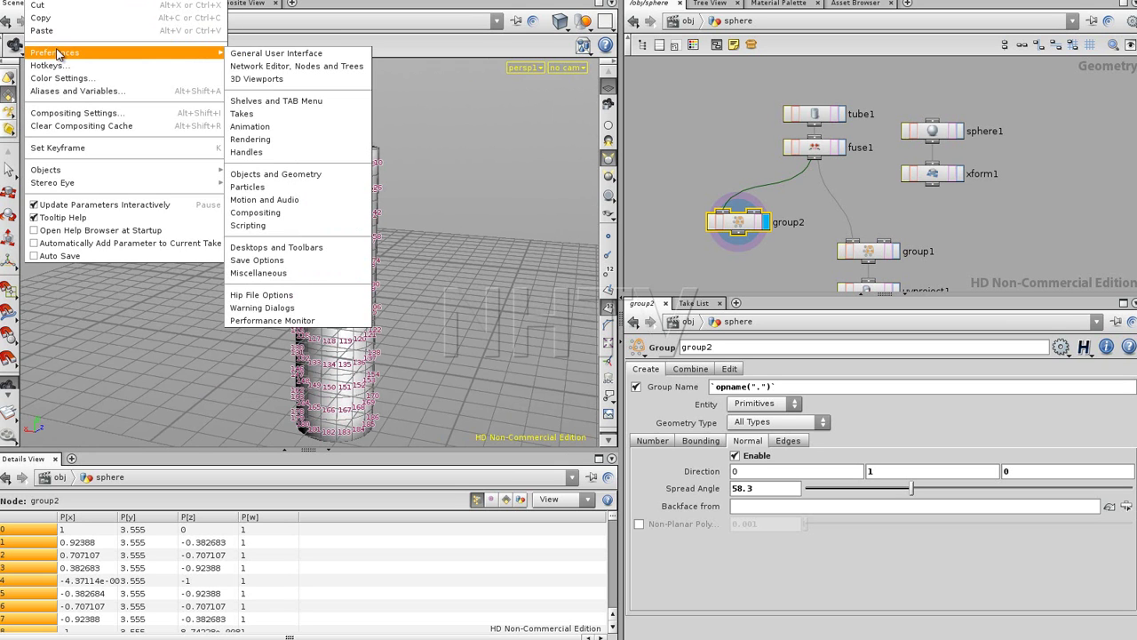
pyautogui.click(281, 80)
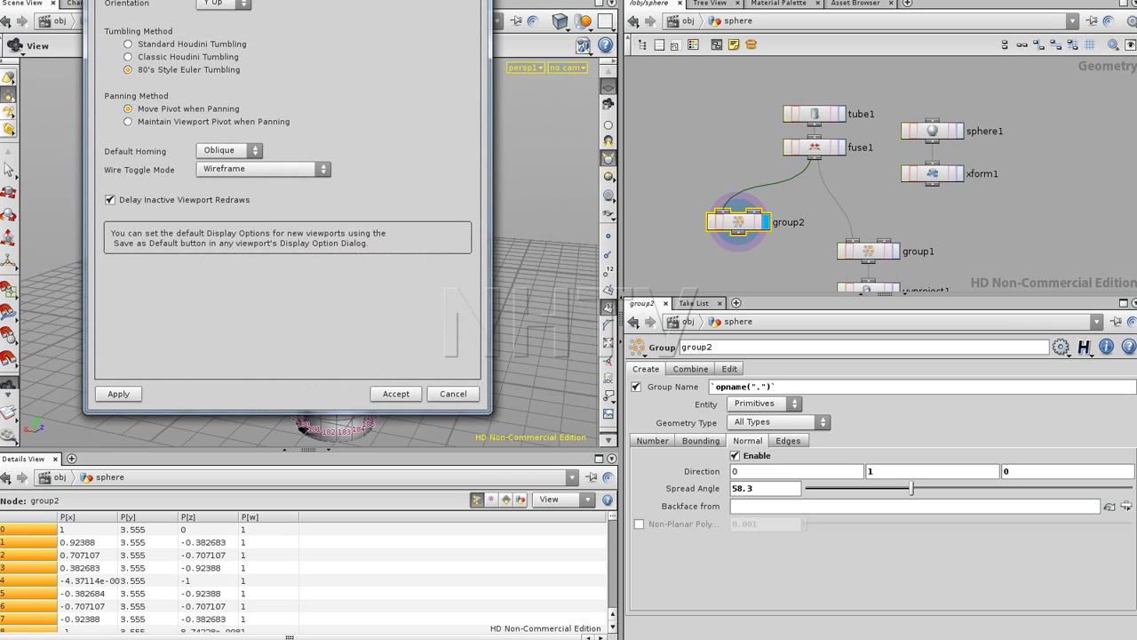
pyautogui.moveTo(288, 0); pyautogui.dragTo(439, 158)
pyautogui.click(395, 215)
pyautogui.click(366, 223)
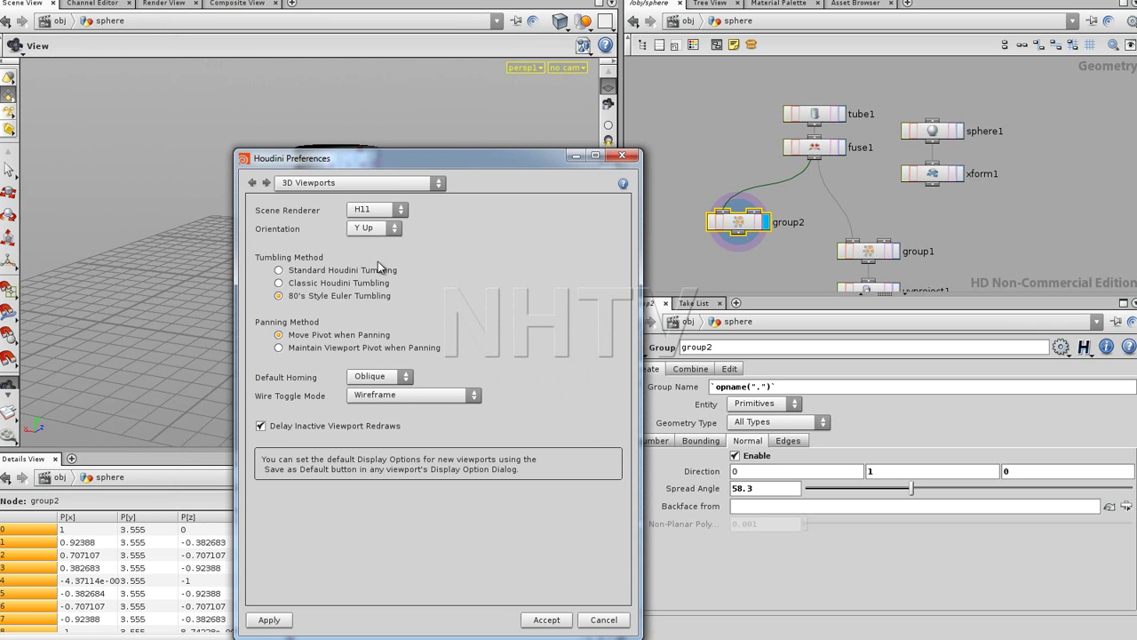
pyautogui.click(547, 619)
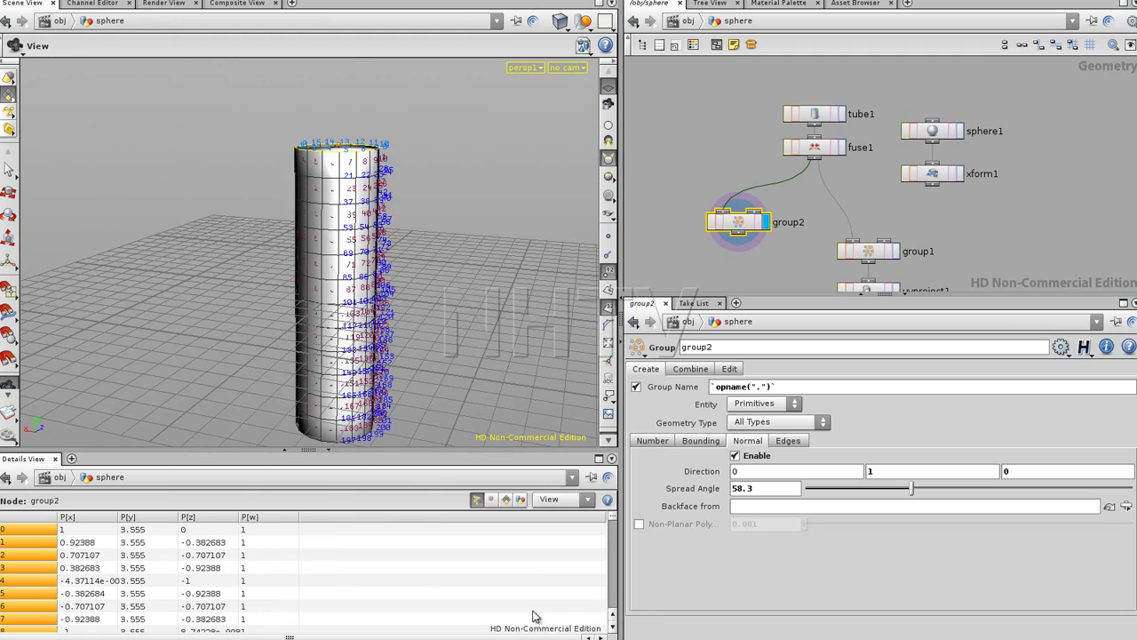
pyautogui.moveTo(470, 217); pyautogui.dragTo(378, 246)
pyautogui.moveTo(432, 272)
pyautogui.mouseDown()
pyautogui.moveTo(436, 140)
pyautogui.moveTo(422, 238)
pyautogui.moveTo(441, 282)
pyautogui.moveTo(421, 267)
pyautogui.mouseUp()
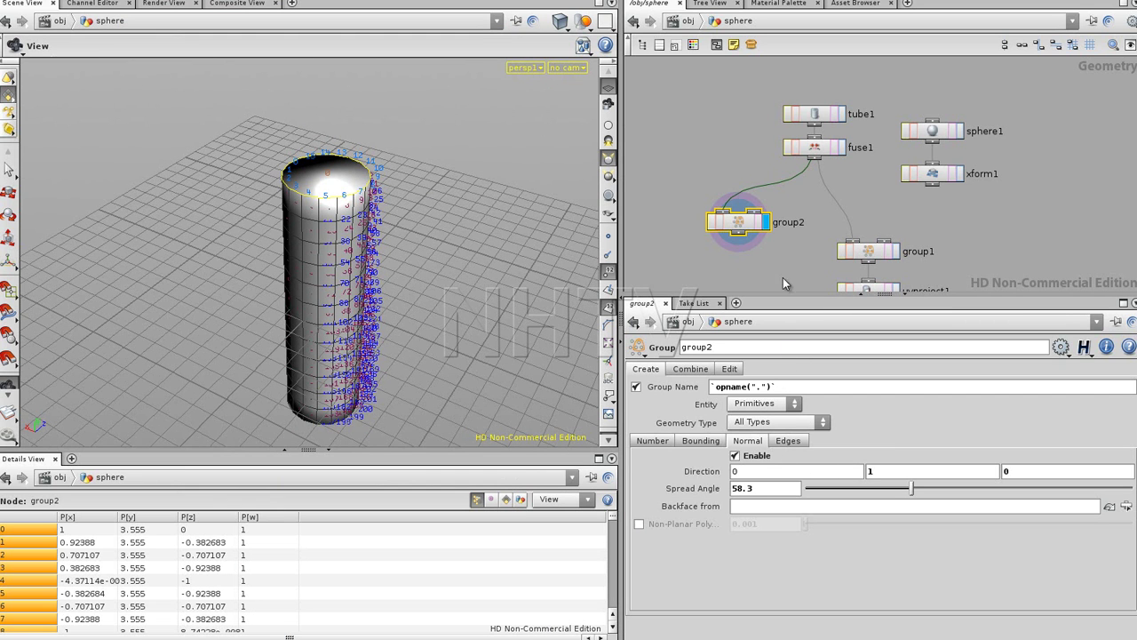
# - Insert a Sort node between fuse1 and group2, aligned above group2
pyautogui.moveTo(744, 224); pyautogui.dragTo(730, 252)
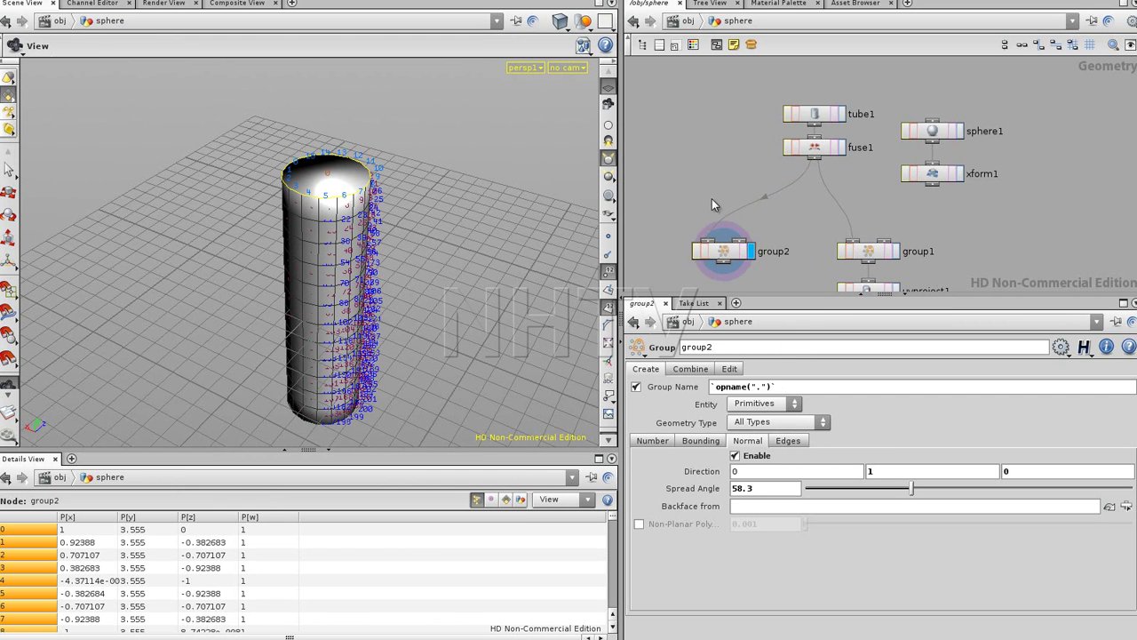
pyautogui.press('Tab')
pyautogui.write('Sort')
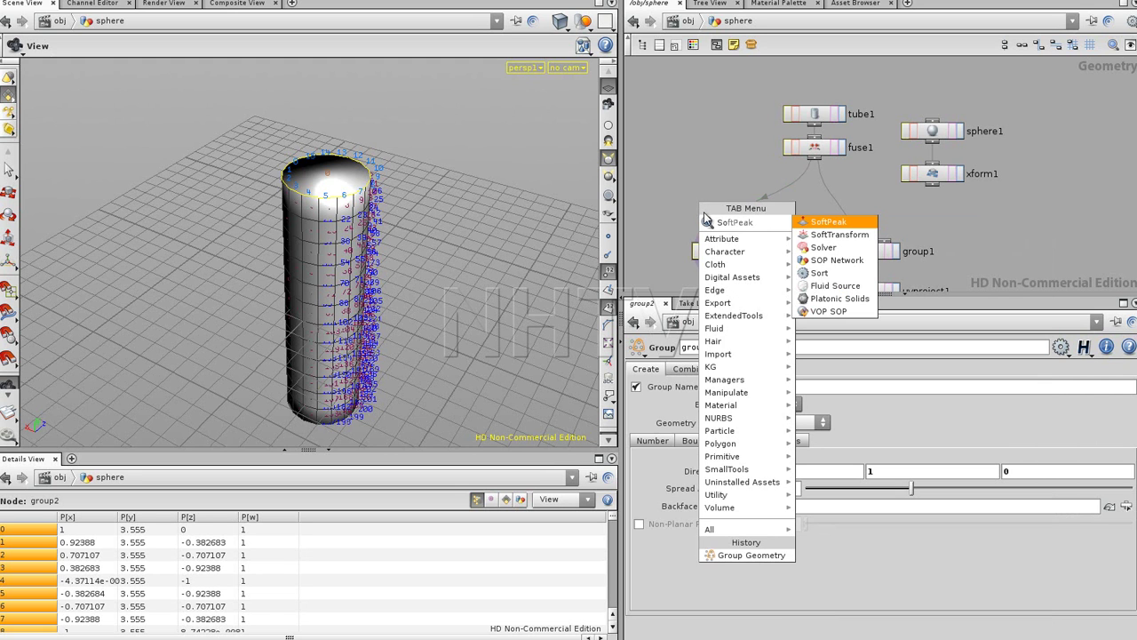
pyautogui.click(832, 228)
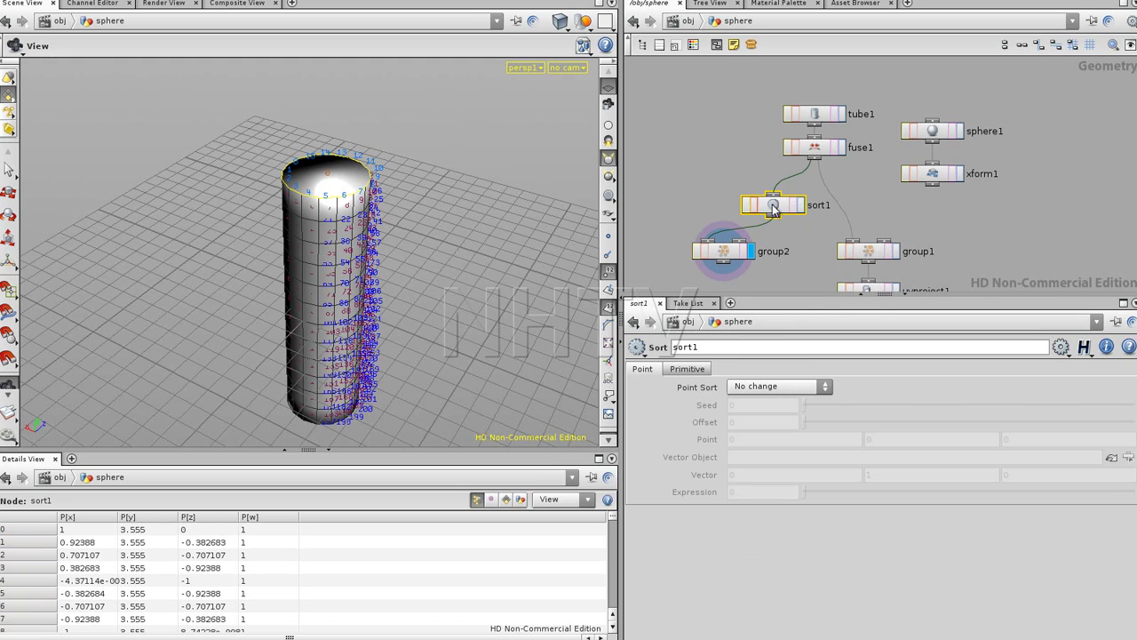
pyautogui.click(722, 211)
# - Set sort1's primitive sort to Random, and inspect the reordered primitive numbers on the tube
pyautogui.click(688, 370)
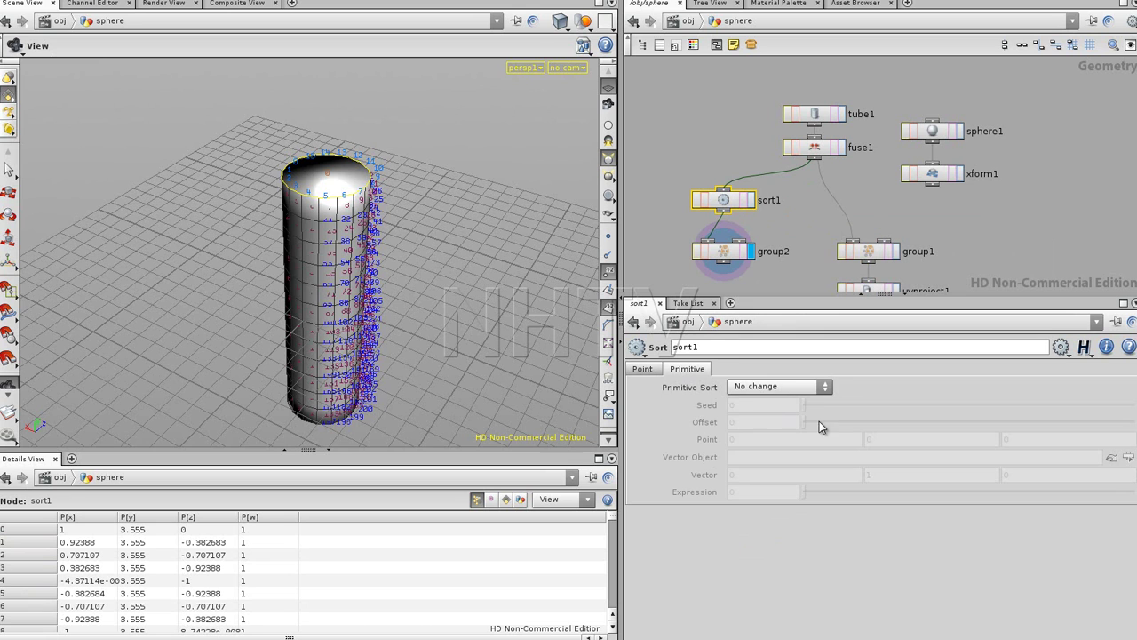
pyautogui.click(764, 390)
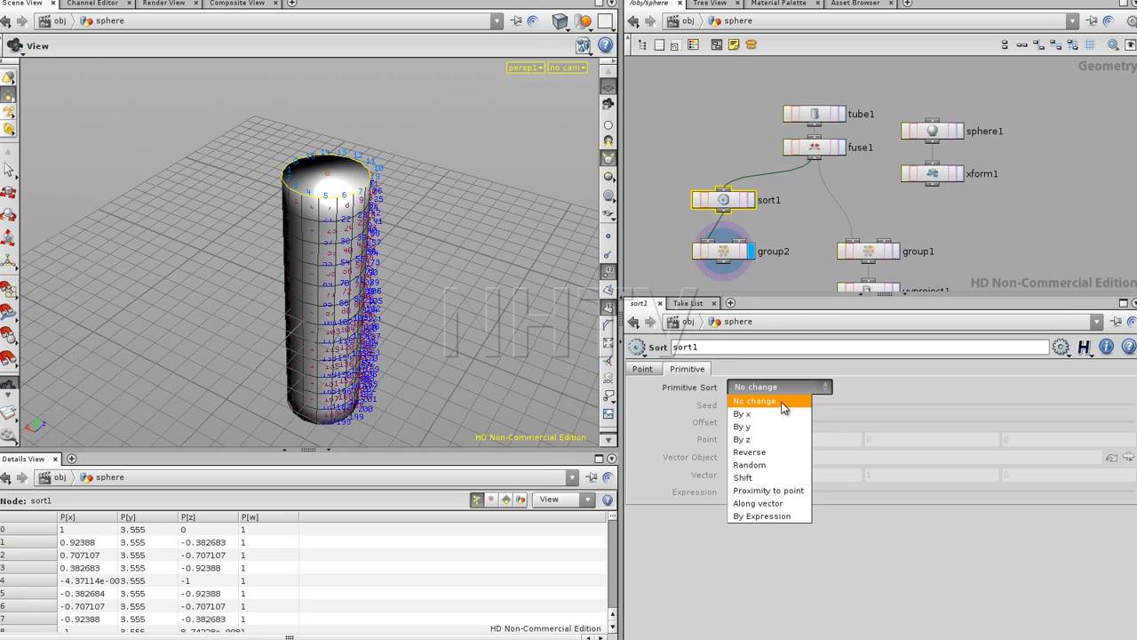
pyautogui.click(782, 464)
pyautogui.moveTo(722, 211); pyautogui.dragTo(722, 213)
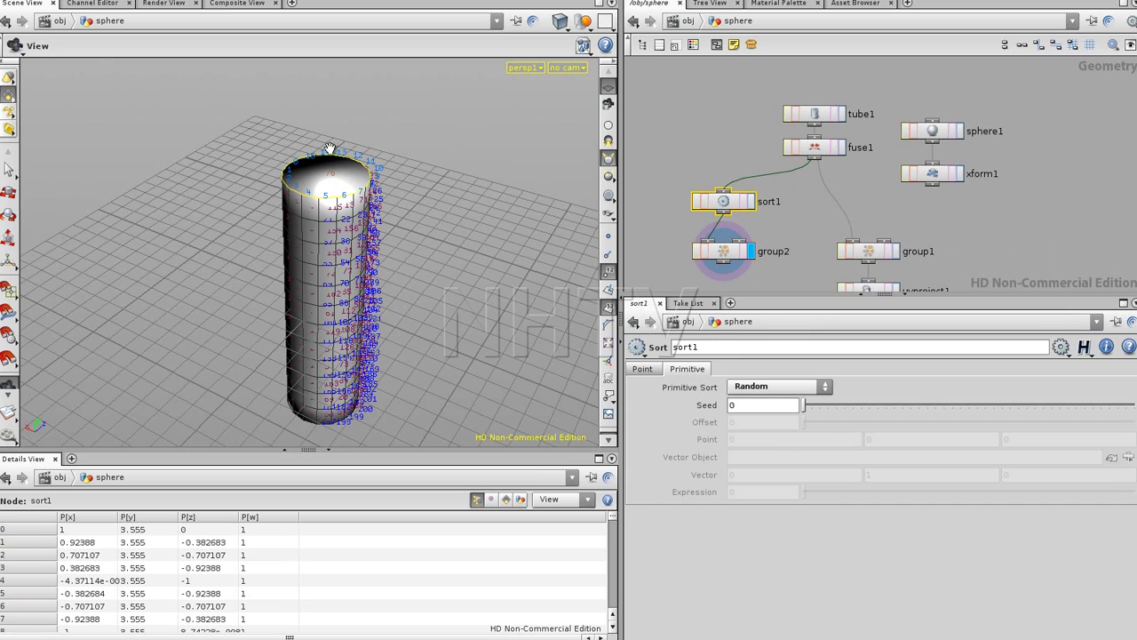
pyautogui.moveTo(431, 231); pyautogui.dragTo(484, 240)
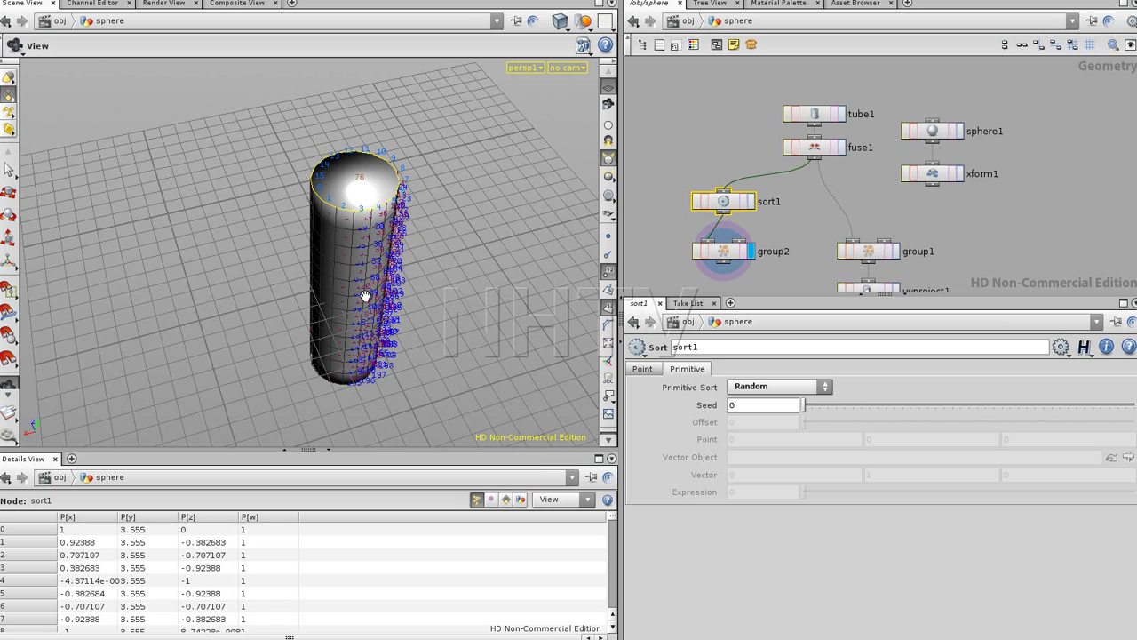
# - Disable group2's normal grouping, re-enable number grouping, and set its operation to Group by Expression
pyautogui.click(726, 257)
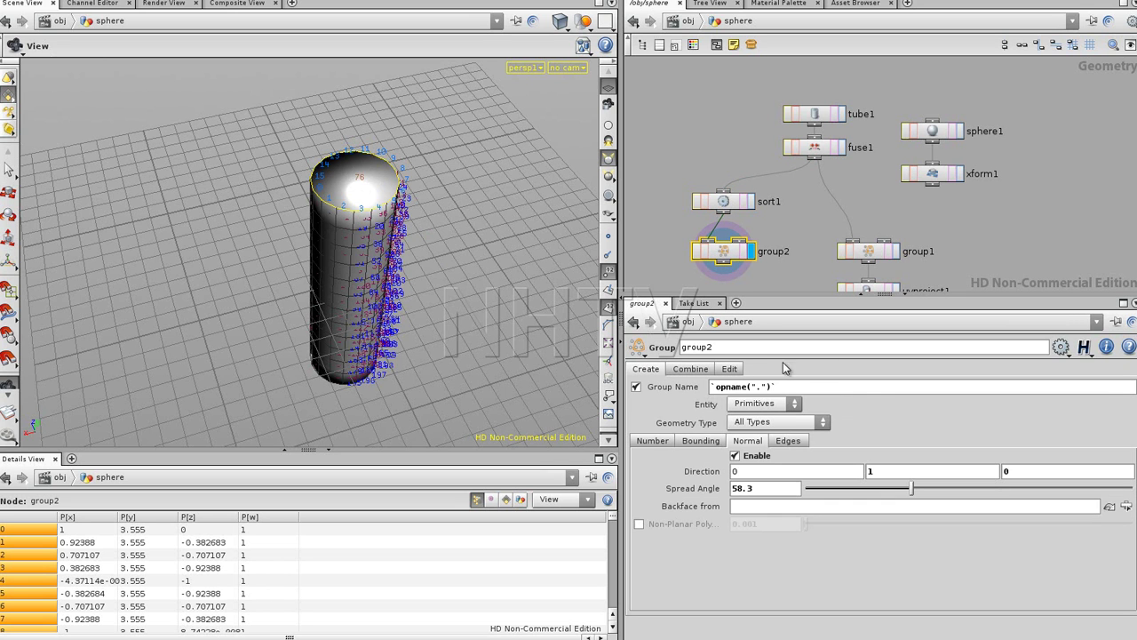
pyautogui.click(734, 455)
pyautogui.click(655, 441)
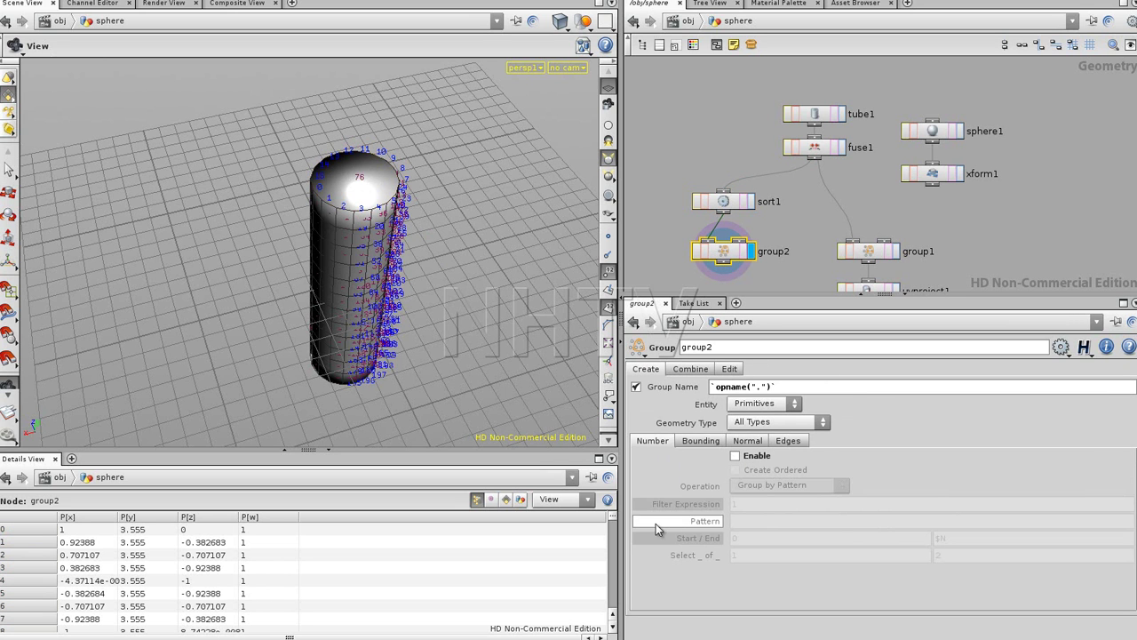
pyautogui.click(735, 455)
pyautogui.click(763, 487)
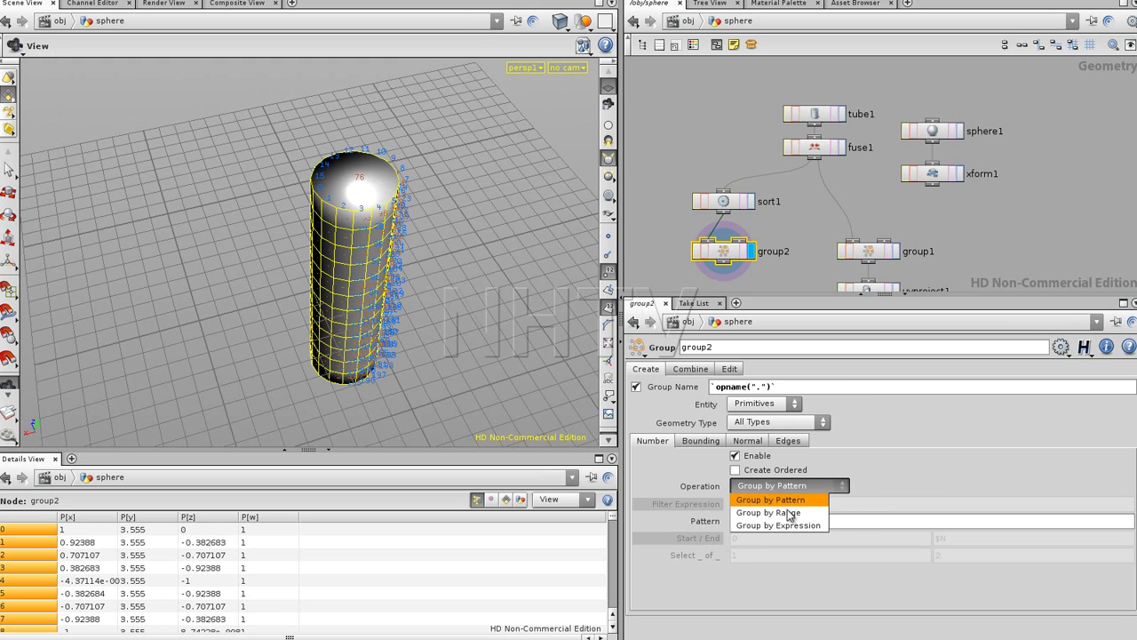
pyautogui.click(778, 528)
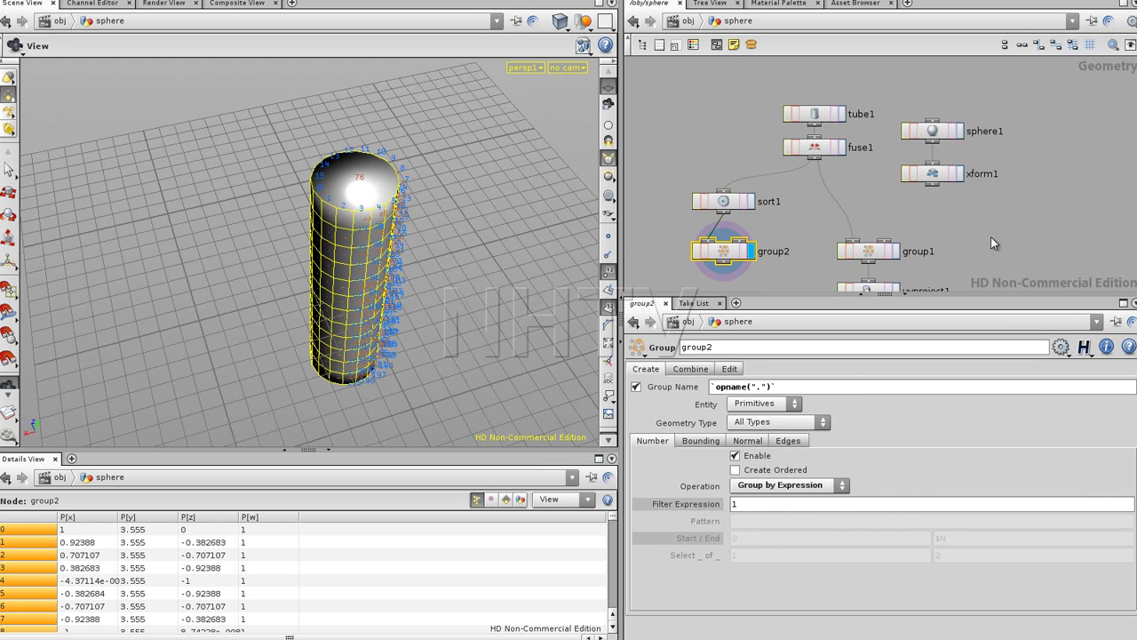
# - Inspect tube1's geometry parameters, and return to group2's settings
pyautogui.click(989, 230)
pyautogui.moveTo(326, 326); pyautogui.dragTo(466, 338)
pyautogui.click(823, 120)
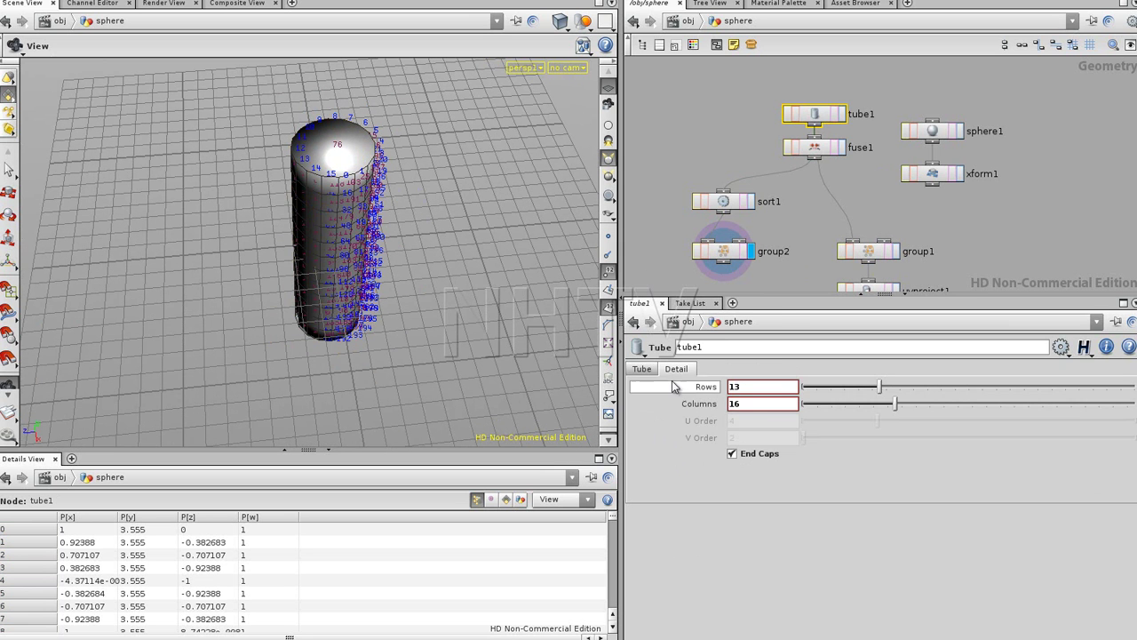
pyautogui.click(642, 369)
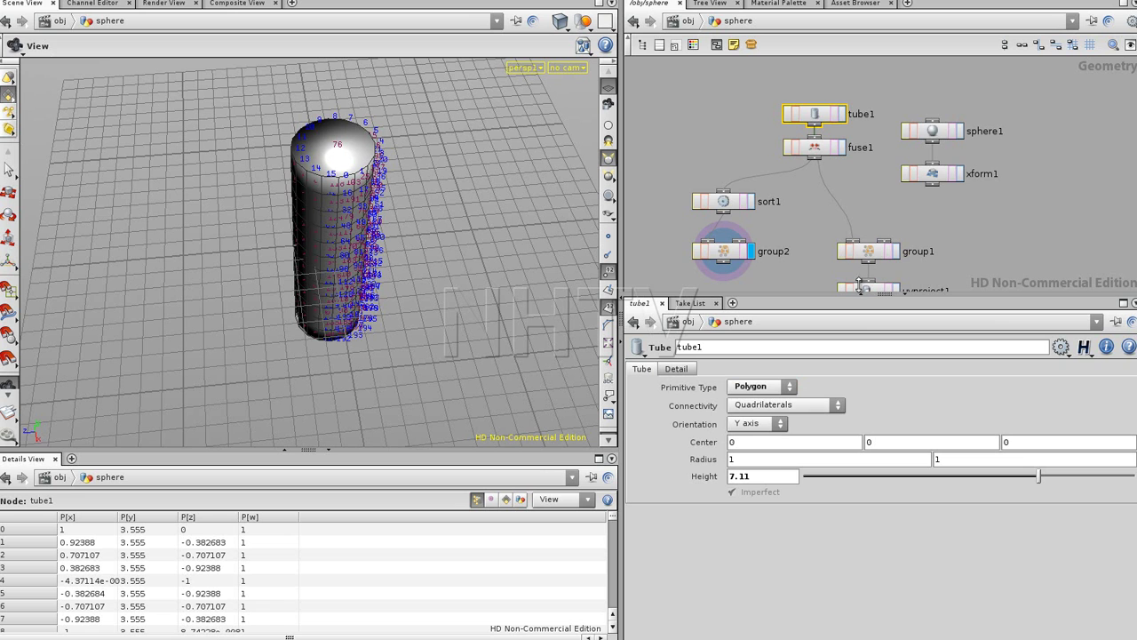
pyautogui.moveTo(888, 213); pyautogui.dragTo(892, 172, button='middle')
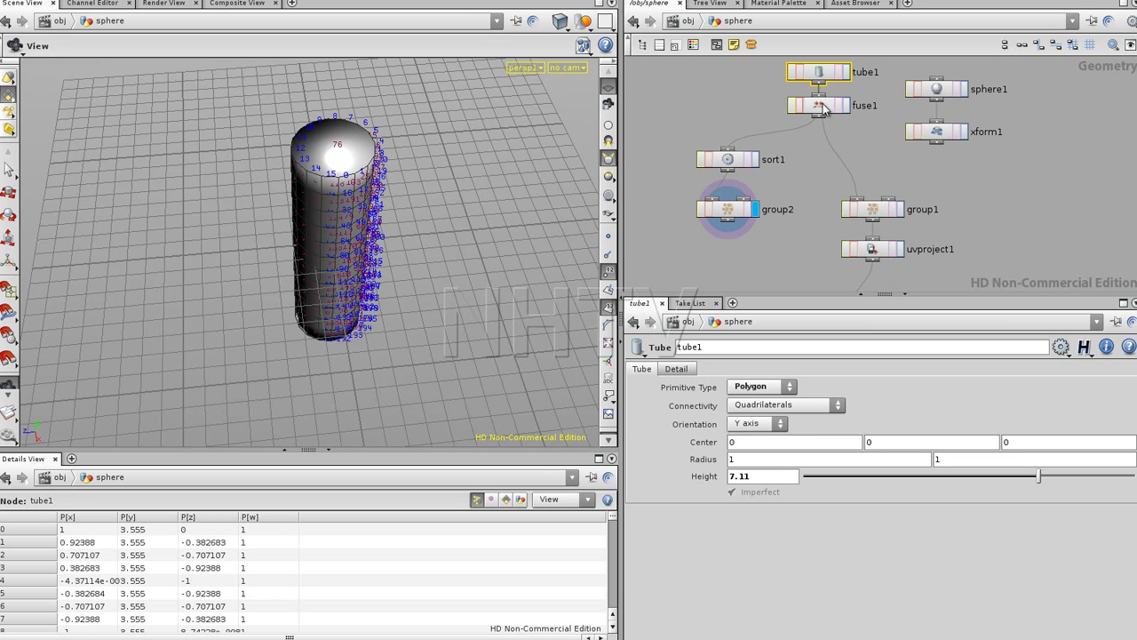
pyautogui.click(730, 212)
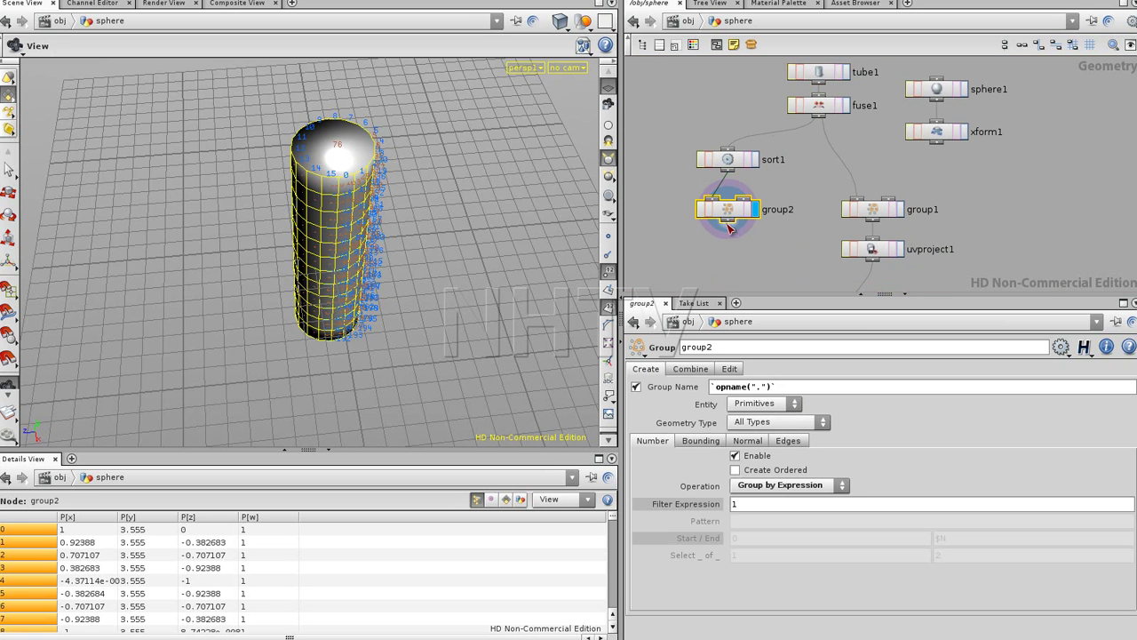
# - Set group2's filter expression to 0
pyautogui.click(737, 503)
pyautogui.moveTo(754, 504); pyautogui.dragTo(675, 507)
pyautogui.press('Return')
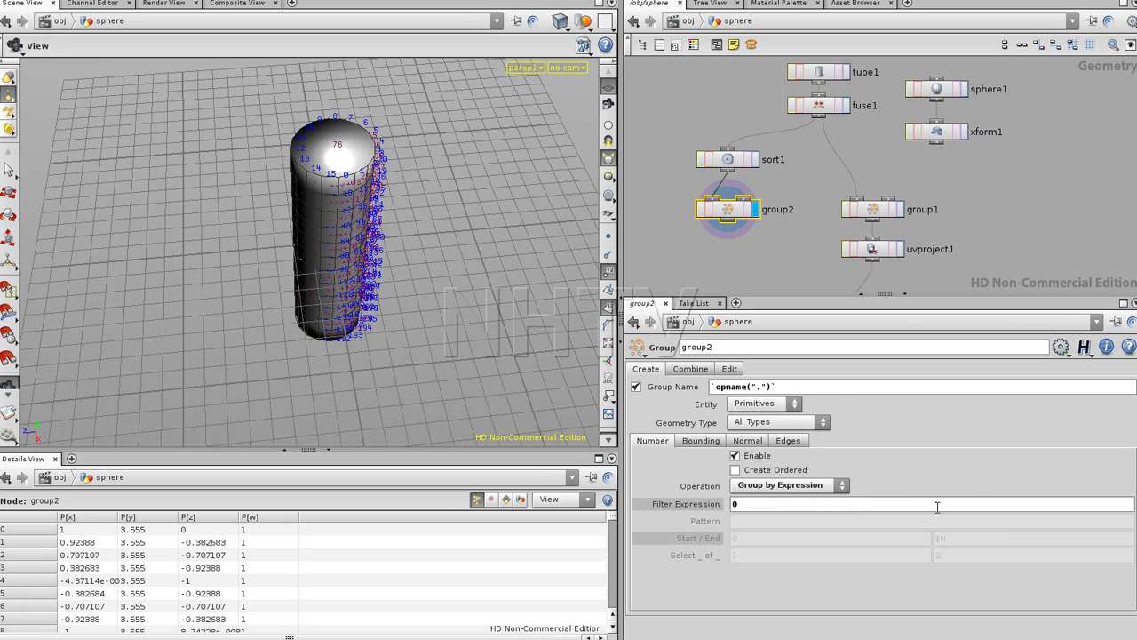
# - Set group2's filter expression to $TY >= 0 so it selects primitives at or above the ground plane
pyautogui.moveTo(751, 503); pyautogui.dragTo(684, 519)
pyautogui.write('$TY')
pyautogui.write('>=0')
pyautogui.press('Left')
pyautogui.press('Left')
pyautogui.press('Left')
pyautogui.click(762, 504)
pyautogui.press('Return')
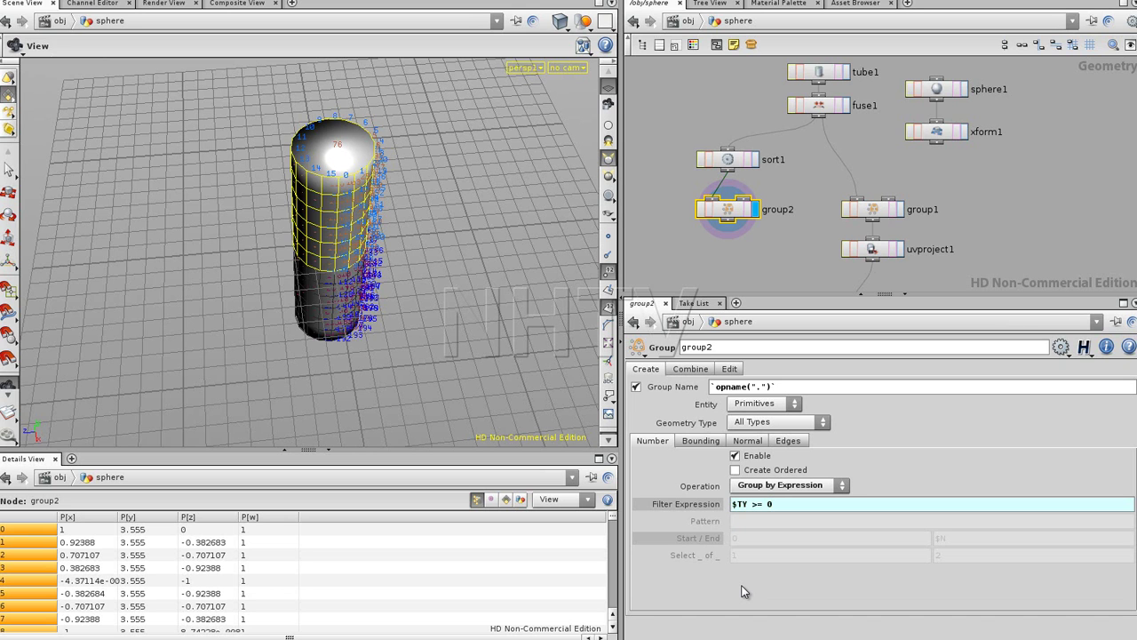
# - Move tube1 down along the Y axis in the viewport, and check group2's highlighted primitives
pyautogui.moveTo(392, 320); pyautogui.dragTo(350, 258)
pyautogui.moveTo(365, 210); pyautogui.dragTo(448, 249)
pyautogui.moveTo(875, 165)
pyautogui.mouseDown(button='middle')
pyautogui.moveTo(873, 193)
pyautogui.moveTo(866, 185)
pyautogui.moveTo(879, 171)
pyautogui.mouseUp(button='middle')
pyautogui.click(830, 79)
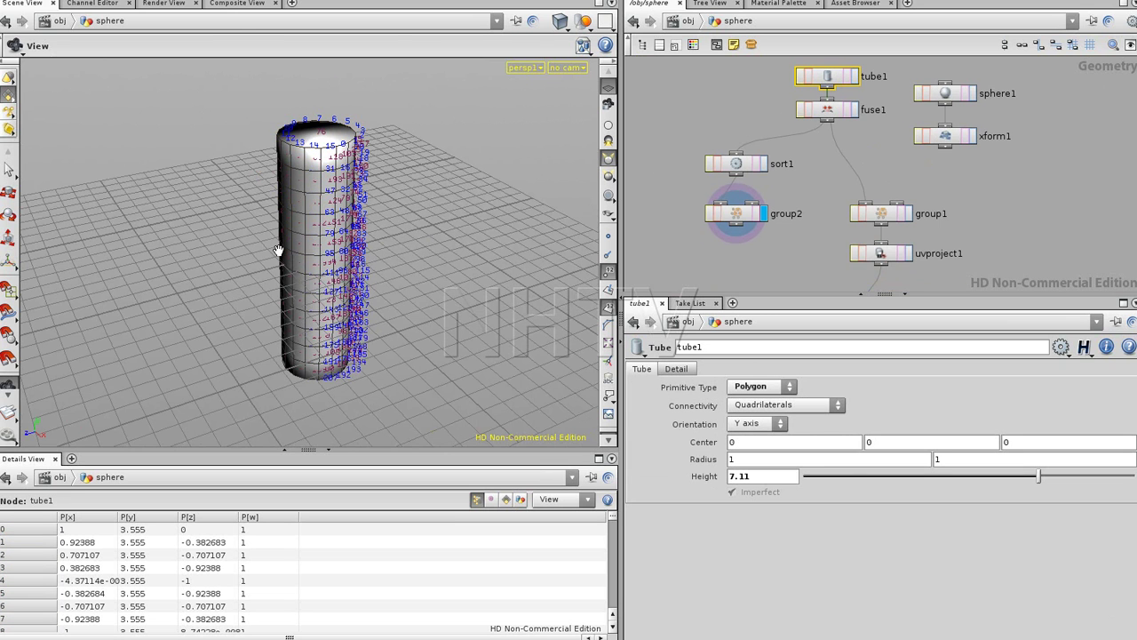
pyautogui.press('Return')
pyautogui.moveTo(317, 211); pyautogui.dragTo(317, 266)
pyautogui.click(740, 220)
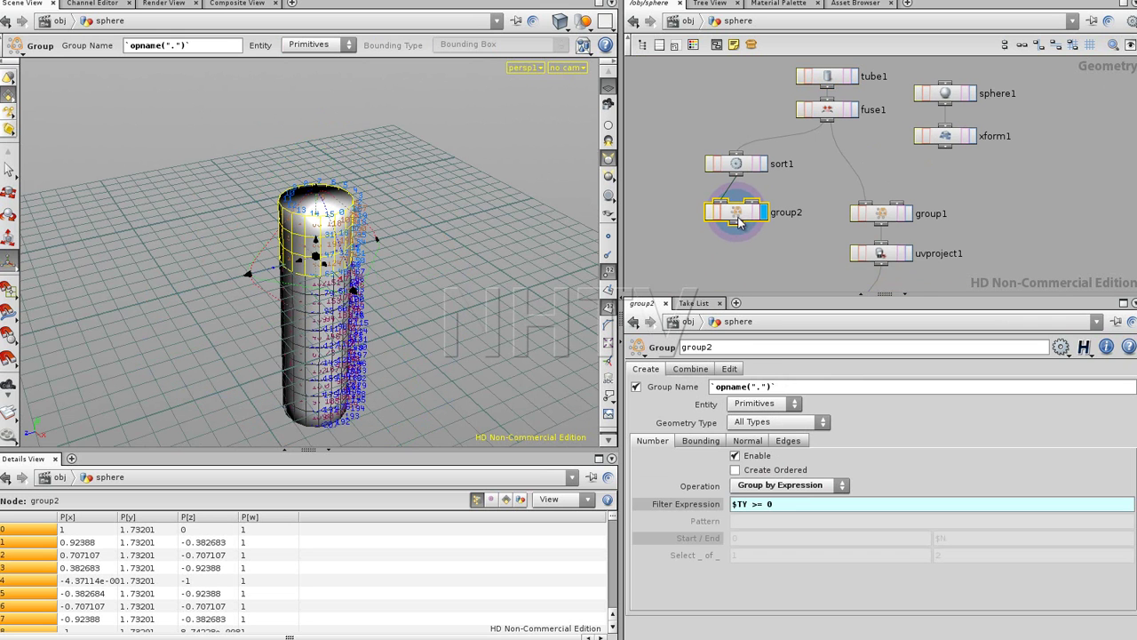
# - Move tube1 up to a Y center of about 1.77, and recheck group2's highlighted primitives
pyautogui.click(828, 80)
pyautogui.moveTo(317, 269); pyautogui.dragTo(318, 153)
pyautogui.click(748, 218)
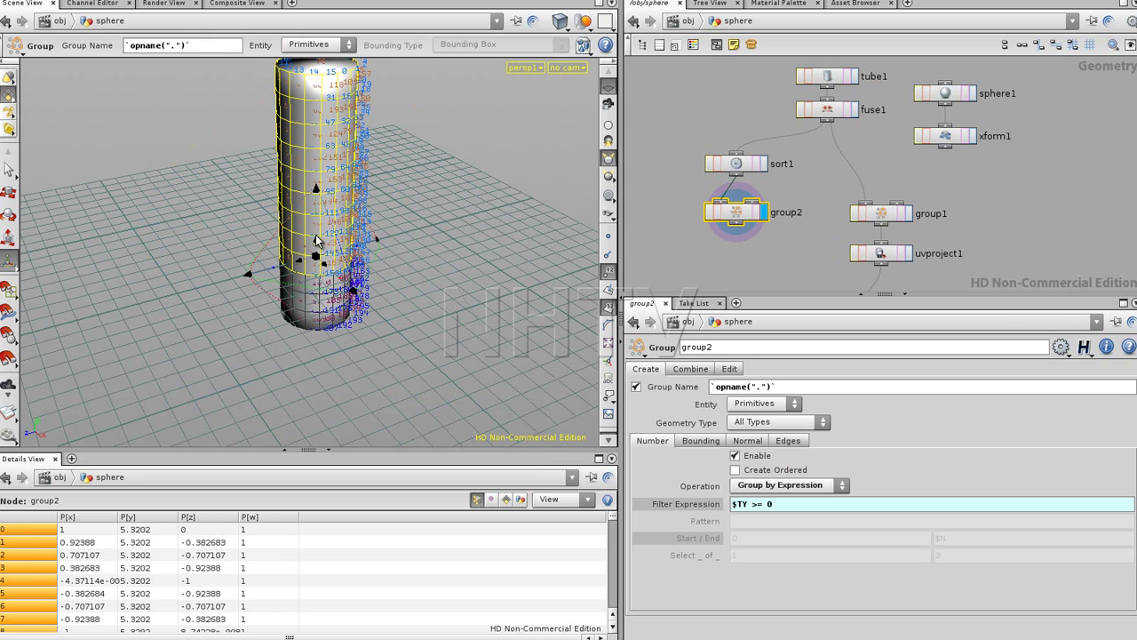
# - Animate tube1's Y center with the expression sin($F*90), and check the effect on group2
pyautogui.click(832, 78)
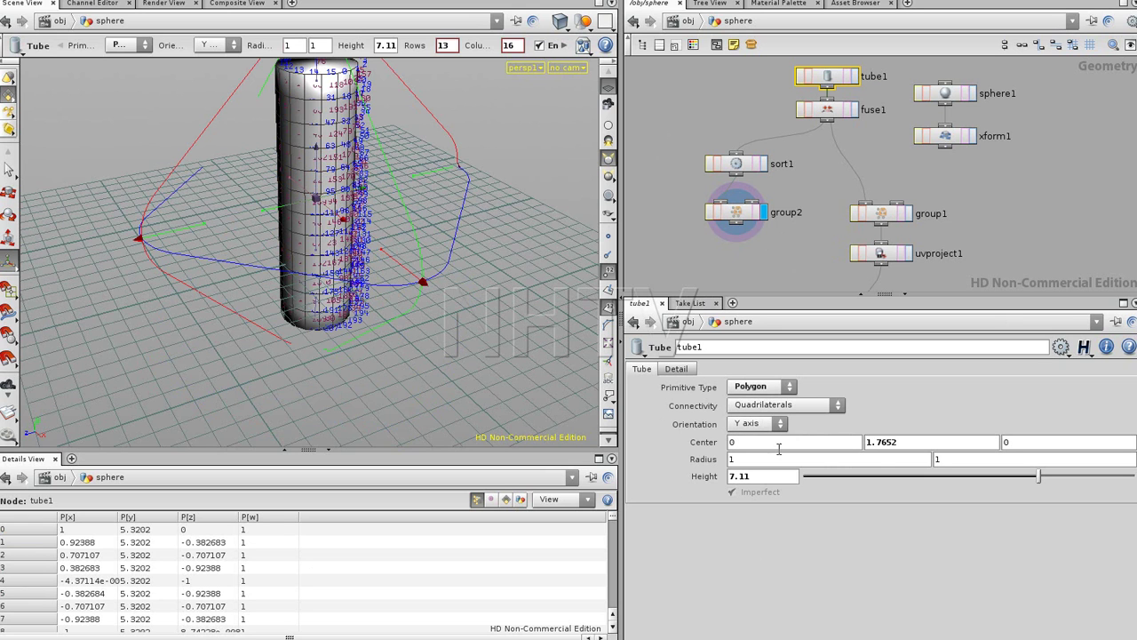
pyautogui.moveTo(917, 439); pyautogui.dragTo(793, 476)
pyautogui.write('$')
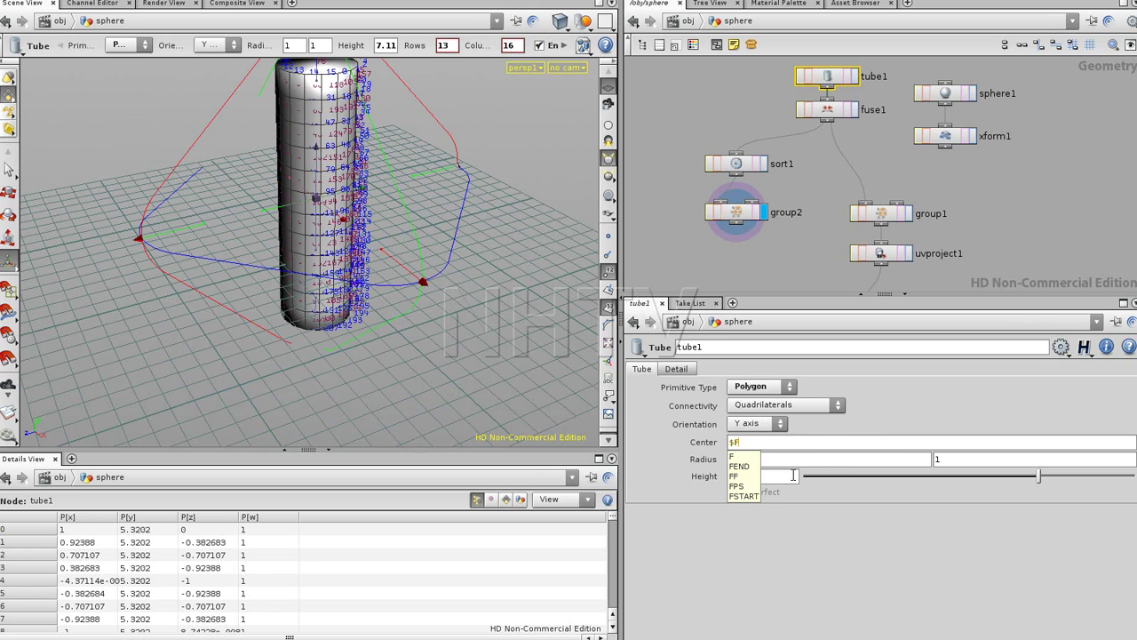
pyautogui.write('F*')
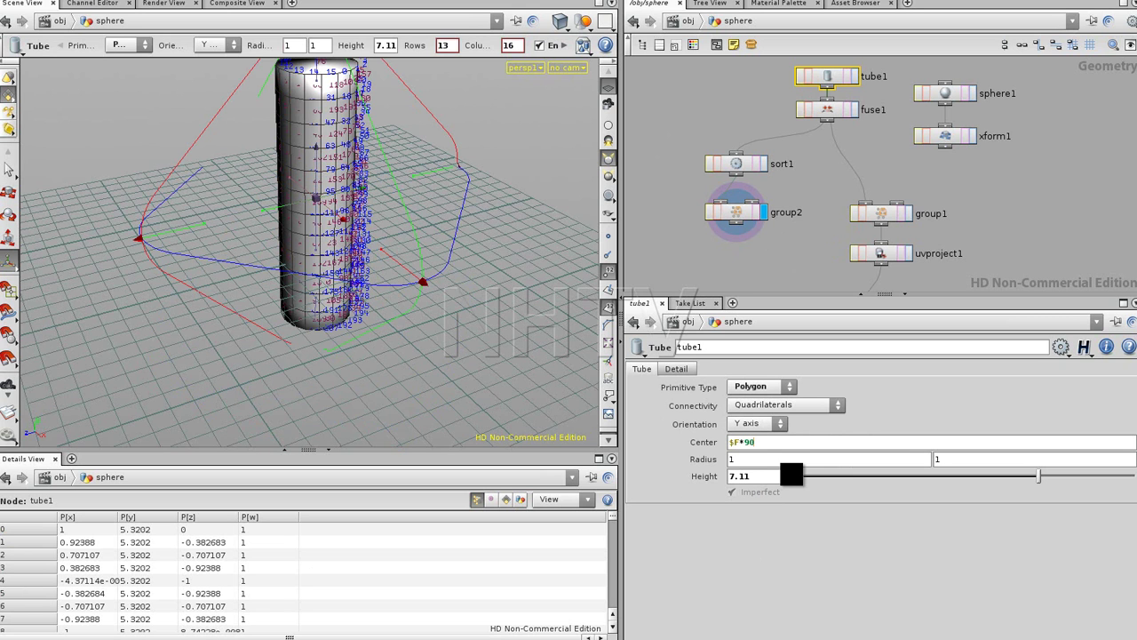
pyautogui.write('90')
pyautogui.press('Home')
pyautogui.write('sin($F*90')
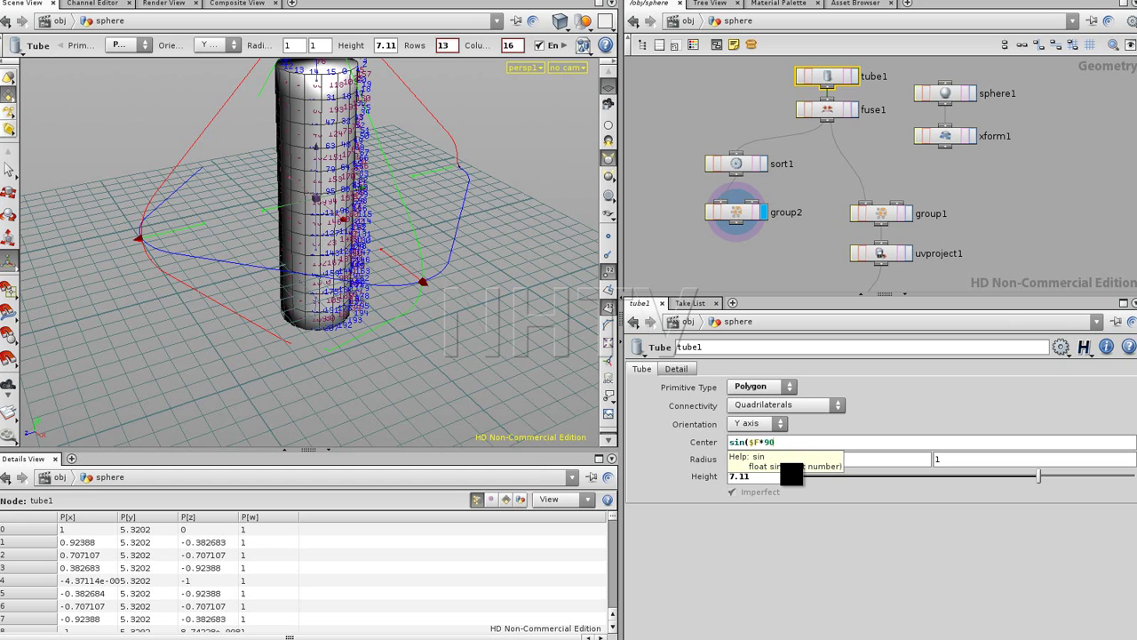
pyautogui.write(')')
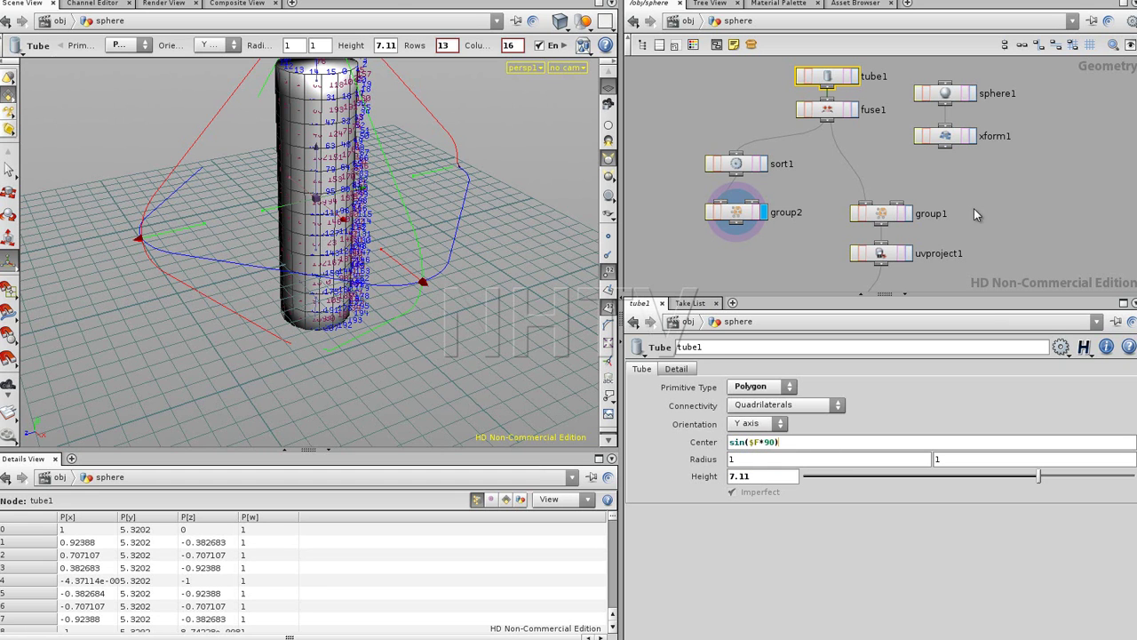
pyautogui.click(736, 211)
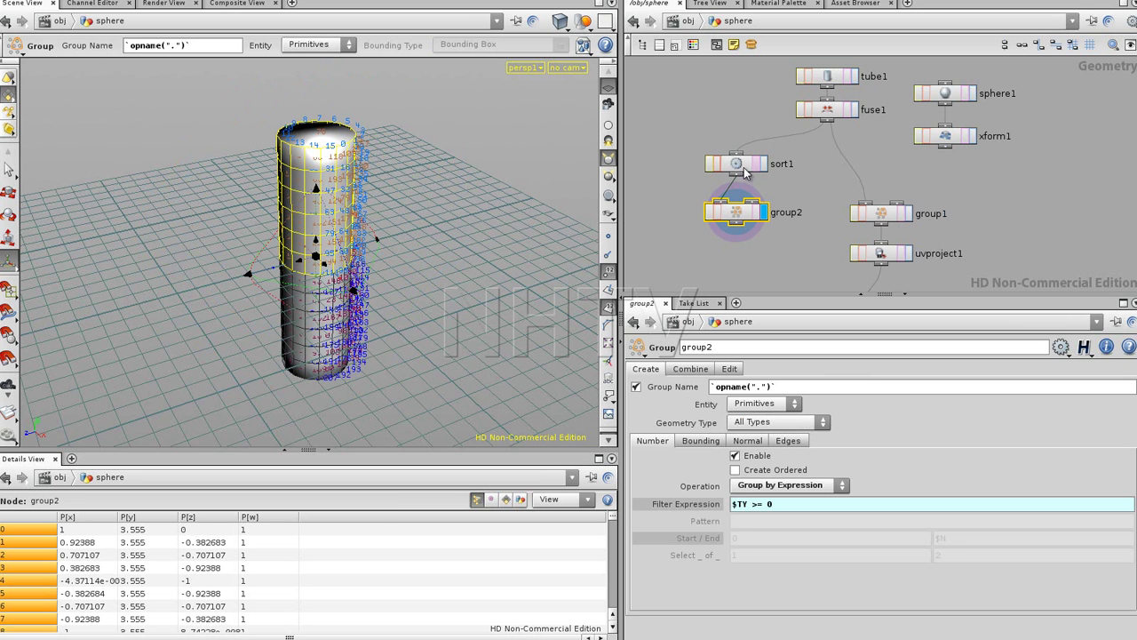
# - Change tube1's Y center expression to sin($FF*9), and check group2's highlighting on the moving tube
pyautogui.click(827, 78)
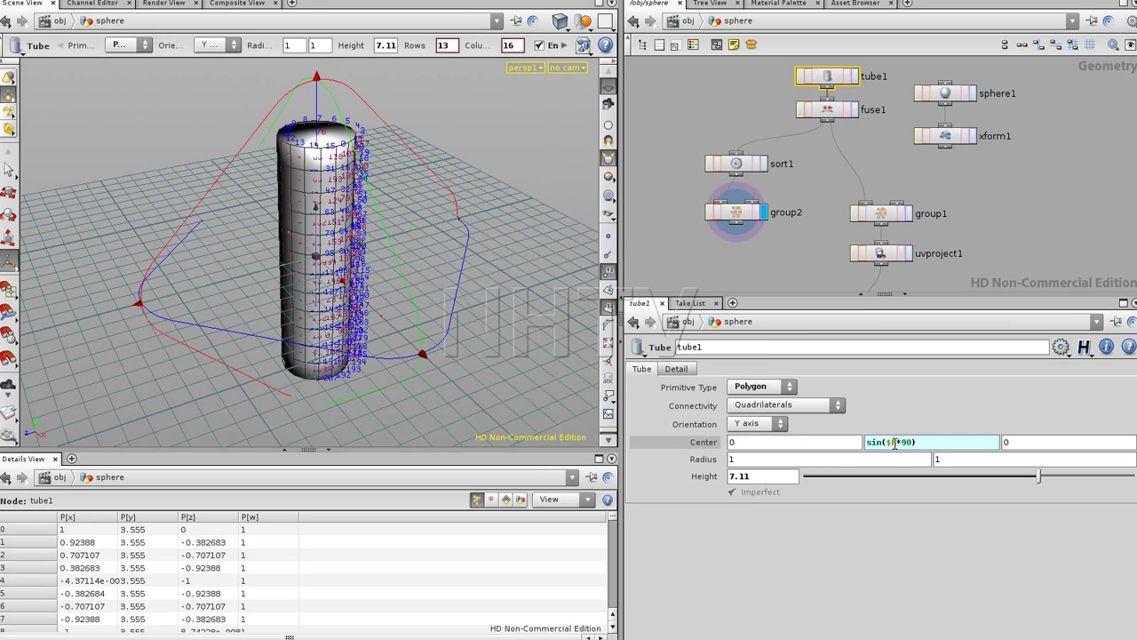
pyautogui.click(895, 441)
pyautogui.write('F')
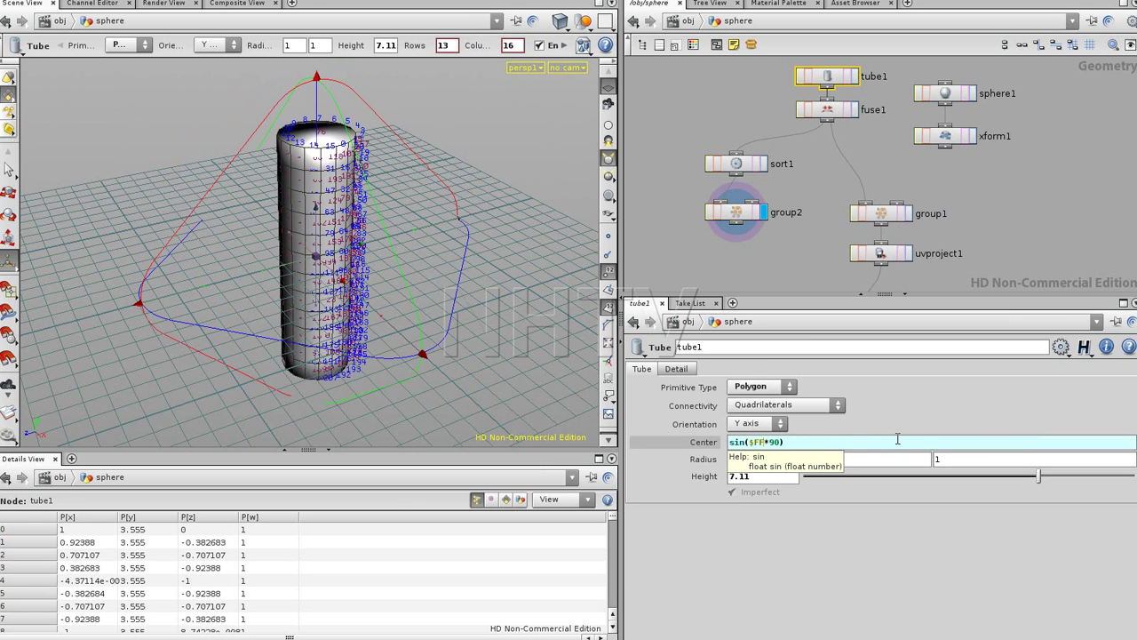
pyautogui.click(786, 443)
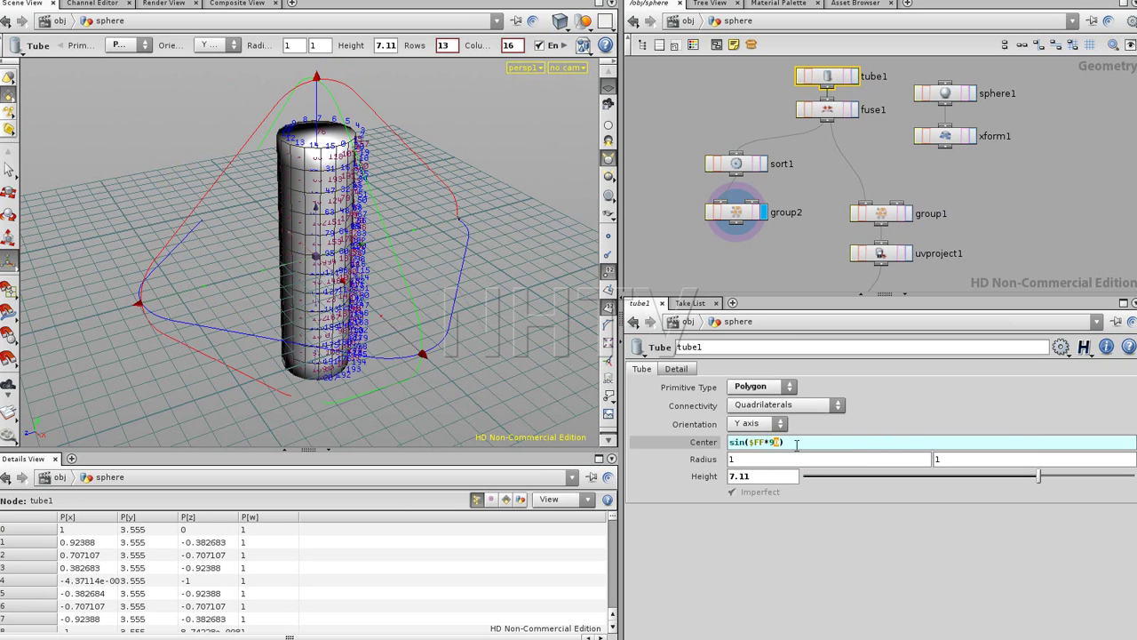
pyautogui.press('BackSpace')
pyautogui.press('Return')
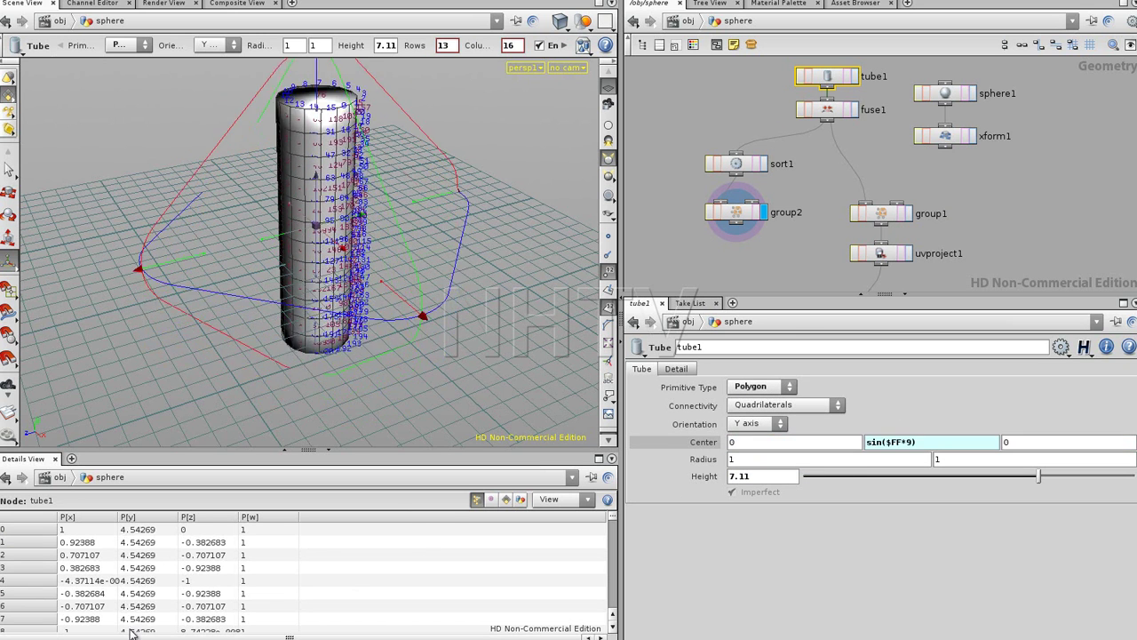
pyautogui.click(738, 218)
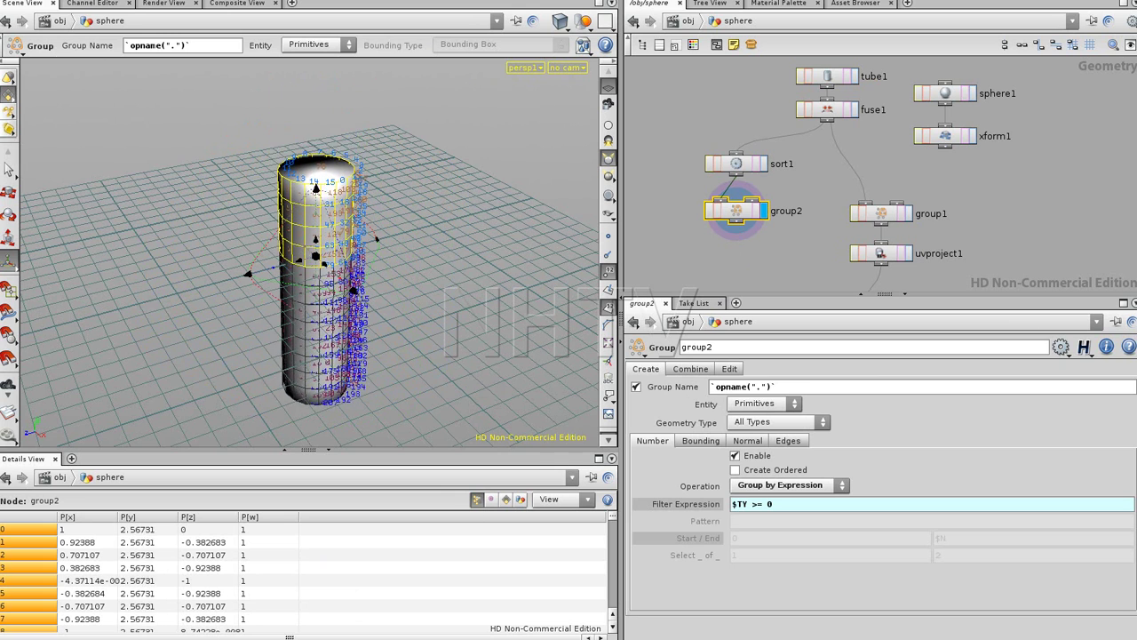
# - Replace tube1's Y center expression with 0
pyautogui.moveTo(794, 178); pyautogui.dragTo(769, 233, button='middle')
pyautogui.click(803, 131)
pyautogui.keyDown('ctrl'); pyautogui.keyDown('shift'); pyautogui.click(924, 437); pyautogui.keyUp('shift'); pyautogui.keyUp('ctrl')
pyautogui.moveTo(988, 438); pyautogui.dragTo(694, 441)
pyautogui.write('0')
pyautogui.press('Return')
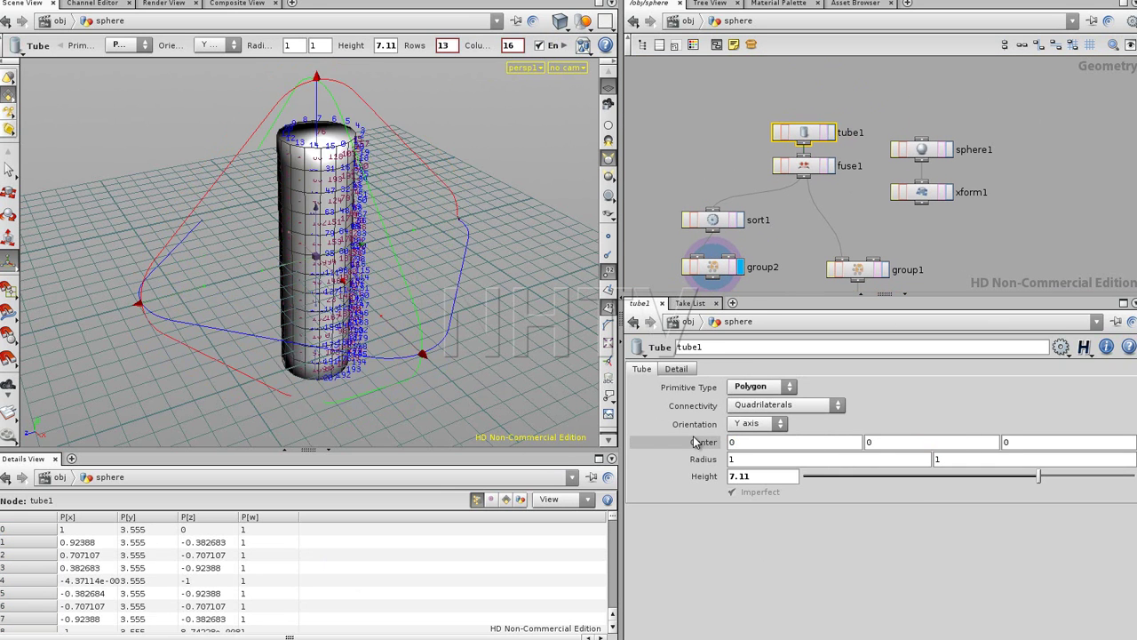
# - Replace group2's filter expression with a new one beginning with a $ variable
pyautogui.click(713, 266)
pyautogui.moveTo(791, 220); pyautogui.dragTo(787, 166, button='middle')
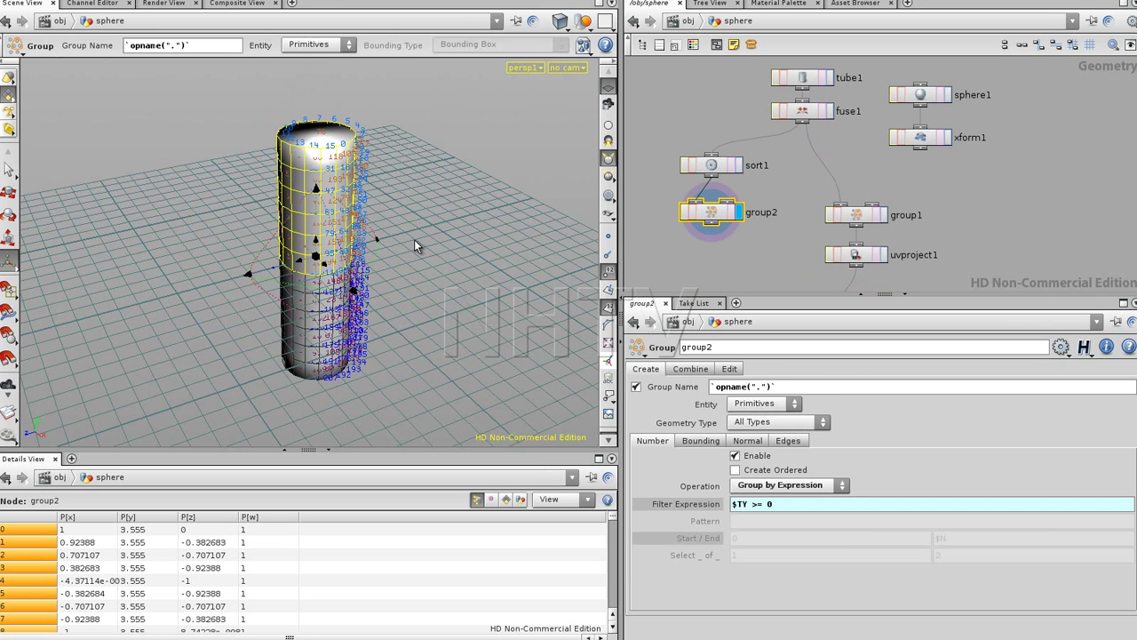
pyautogui.click(742, 256)
pyautogui.click(774, 503)
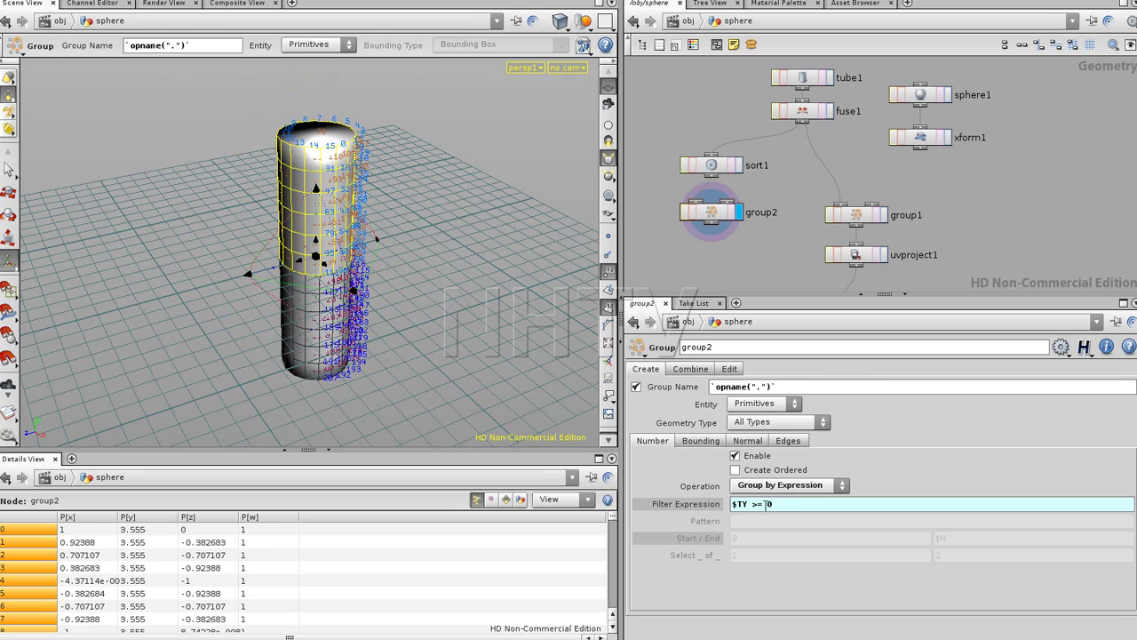
pyautogui.moveTo(780, 504); pyautogui.dragTo(647, 581)
pyautogui.write('$V')
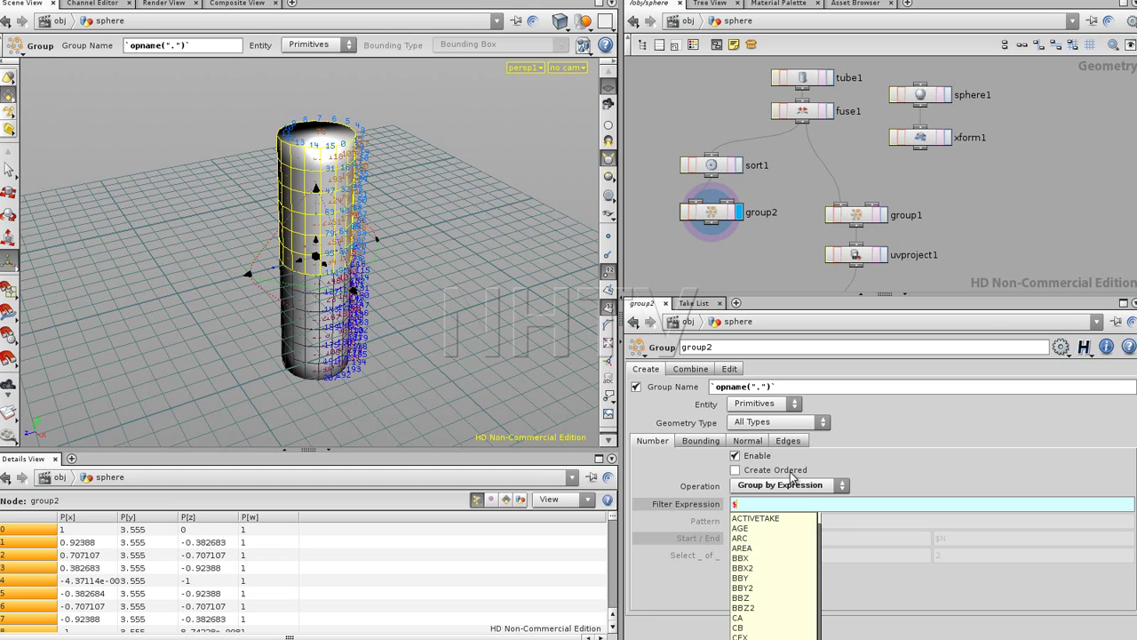
# - Complete group2's filter expression as $NVTX > 4, and check the grouped caps on the tube
pyautogui.write('V')
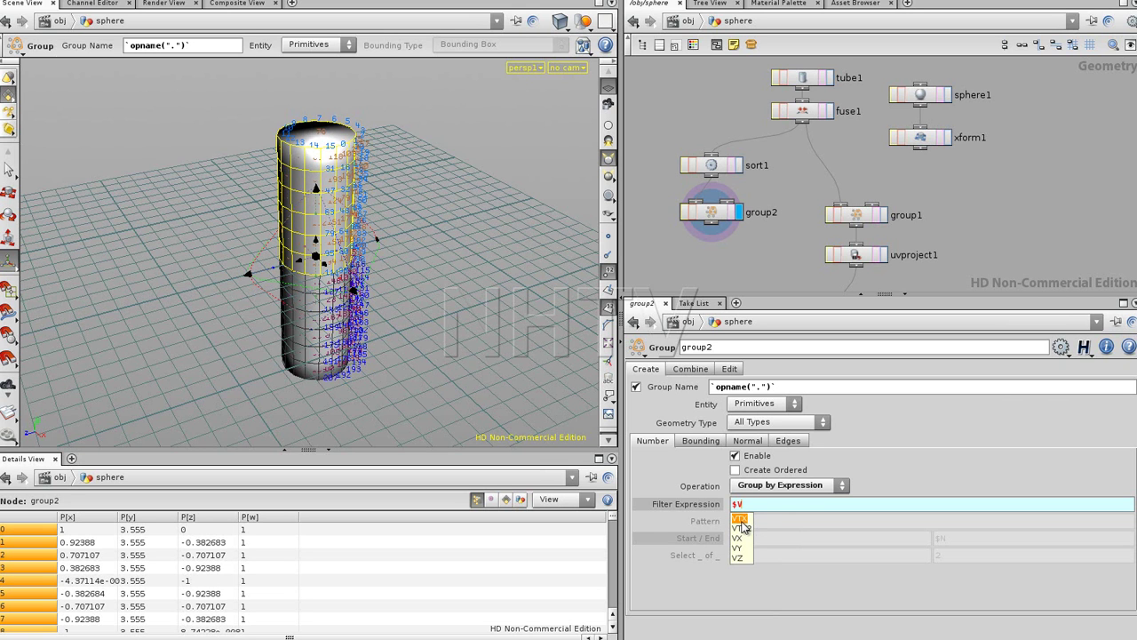
pyautogui.press('BackSpace')
pyautogui.write('N')
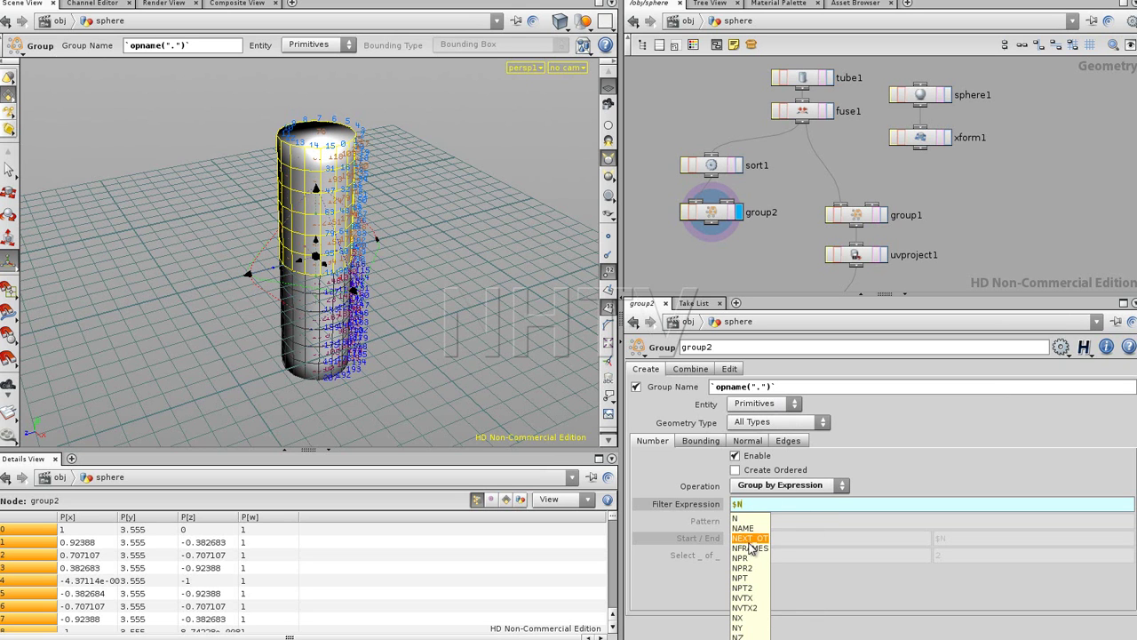
pyautogui.click(746, 600)
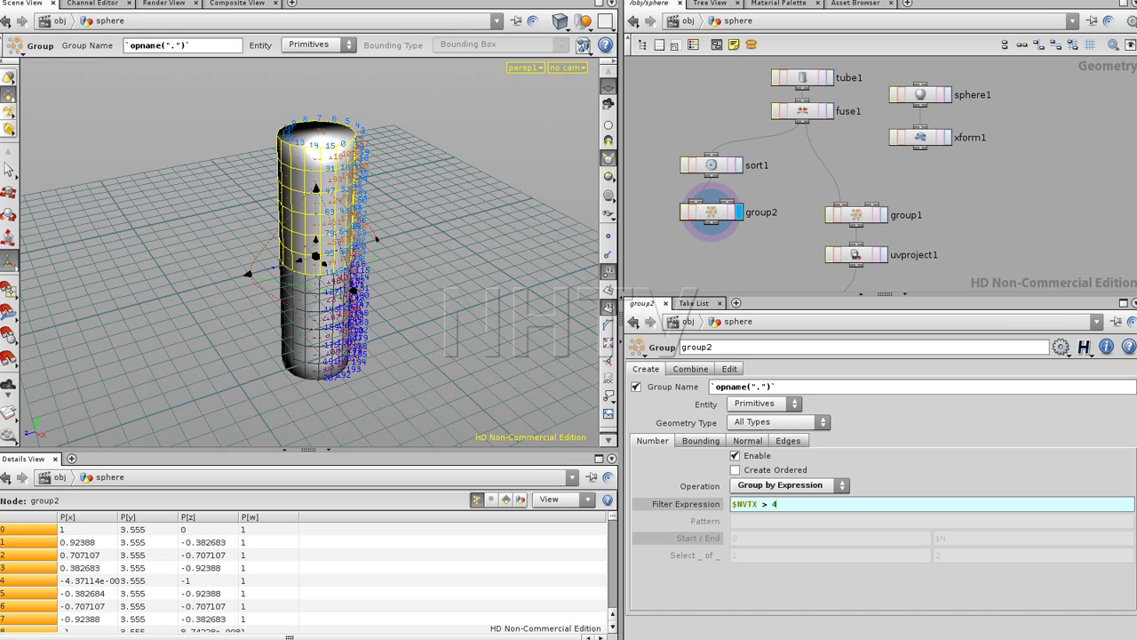
pyautogui.press('Return')
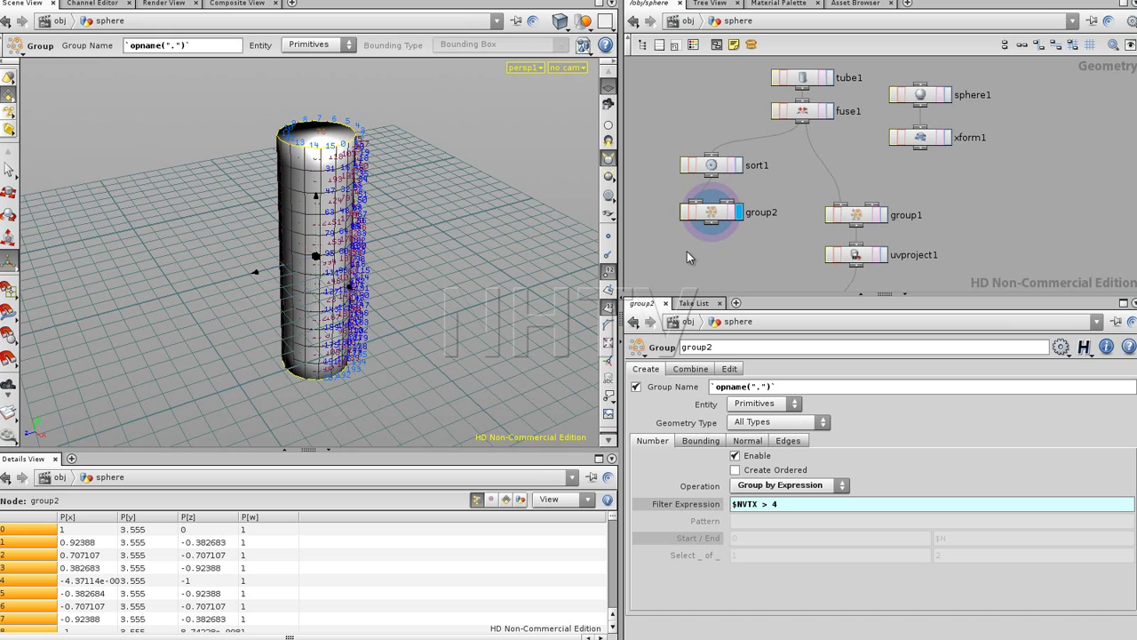
pyautogui.moveTo(284, 286)
pyautogui.keyDown('alt'); pyautogui.mouseDown()
pyautogui.moveTo(302, 214)
pyautogui.moveTo(358, 127)
pyautogui.moveTo(352, 234)
pyautogui.moveTo(264, 292)
pyautogui.mouseUp(); pyautogui.keyUp('alt')
pyautogui.press('Return')
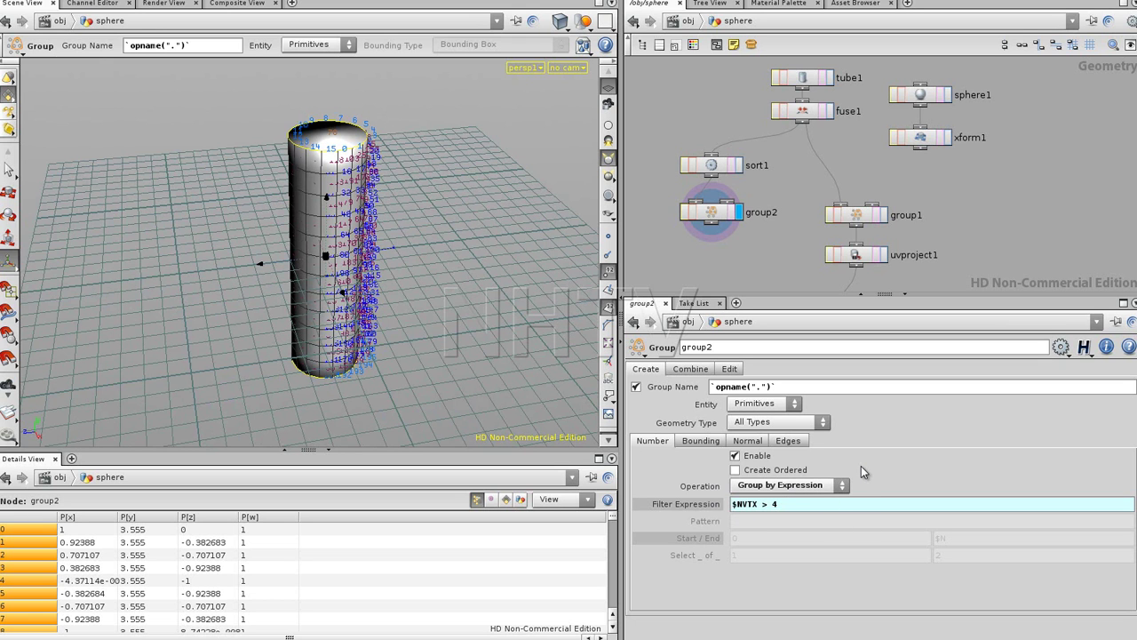
# - Move sort1 and group2 farther away from group1, making room for another branch under fuse1
pyautogui.scroll(3, 768, 152)
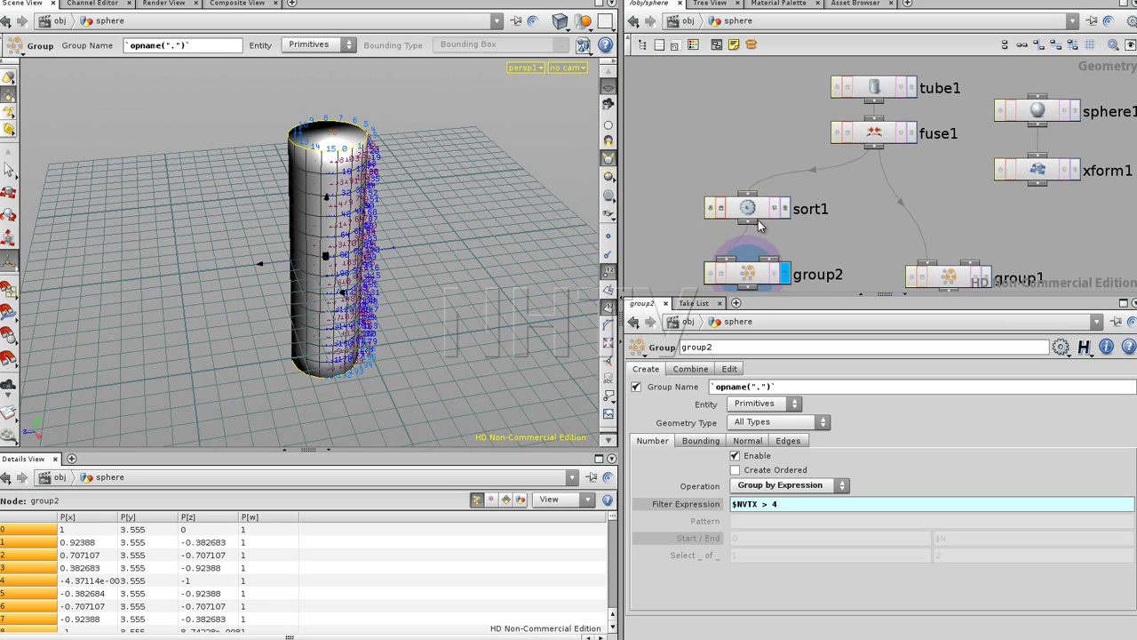
pyautogui.moveTo(749, 212); pyautogui.dragTo(749, 224)
pyautogui.moveTo(857, 219); pyautogui.dragTo(826, 144, button='middle')
pyautogui.moveTo(822, 223); pyautogui.dragTo(760, 283, button='middle')
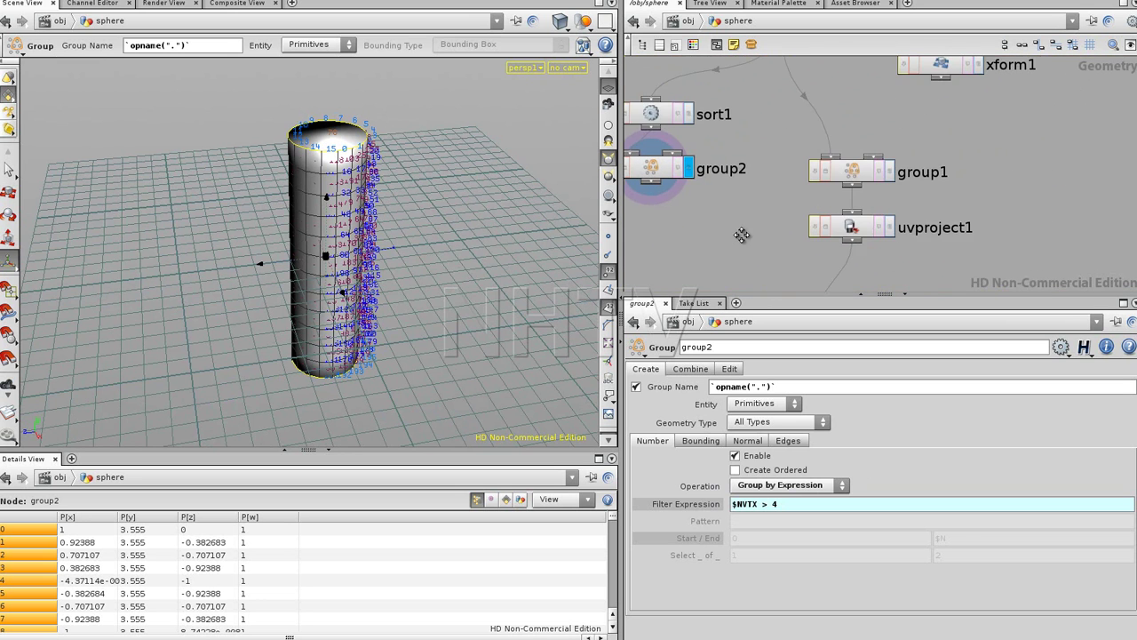
pyautogui.moveTo(740, 228); pyautogui.dragTo(742, 308, button='middle')
pyautogui.moveTo(773, 250); pyautogui.dragTo(841, 193, button='middle')
pyautogui.moveTo(823, 152); pyautogui.dragTo(846, 160, button='middle')
pyautogui.moveTo(808, 199); pyautogui.dragTo(810, 205)
pyautogui.moveTo(778, 135); pyautogui.dragTo(681, 135)
pyautogui.click(836, 149)
pyautogui.moveTo(845, 152); pyautogui.dragTo(832, 201, button='middle')
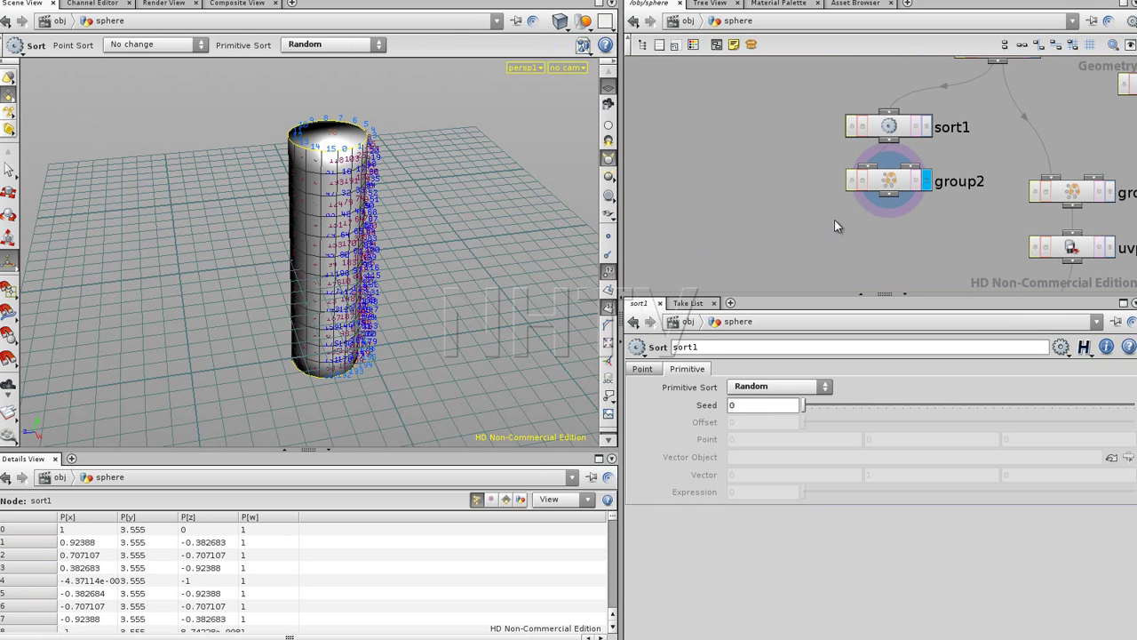
# - Add a Group Geometry node fed by fuse1, between the two existing branches, and display its output
pyautogui.moveTo(834, 220); pyautogui.dragTo(932, 103)
pyautogui.moveTo(894, 180); pyautogui.dragTo(776, 197)
pyautogui.moveTo(926, 182); pyautogui.dragTo(817, 218, button='middle')
pyautogui.click(832, 219)
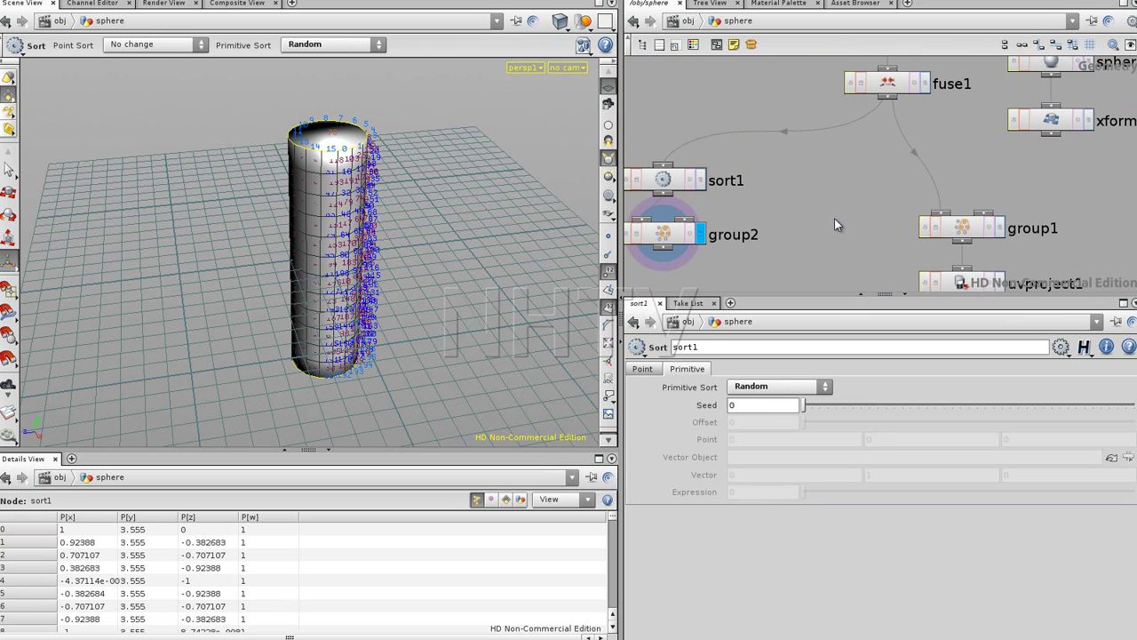
pyautogui.press('Tab')
pyautogui.write('gro')
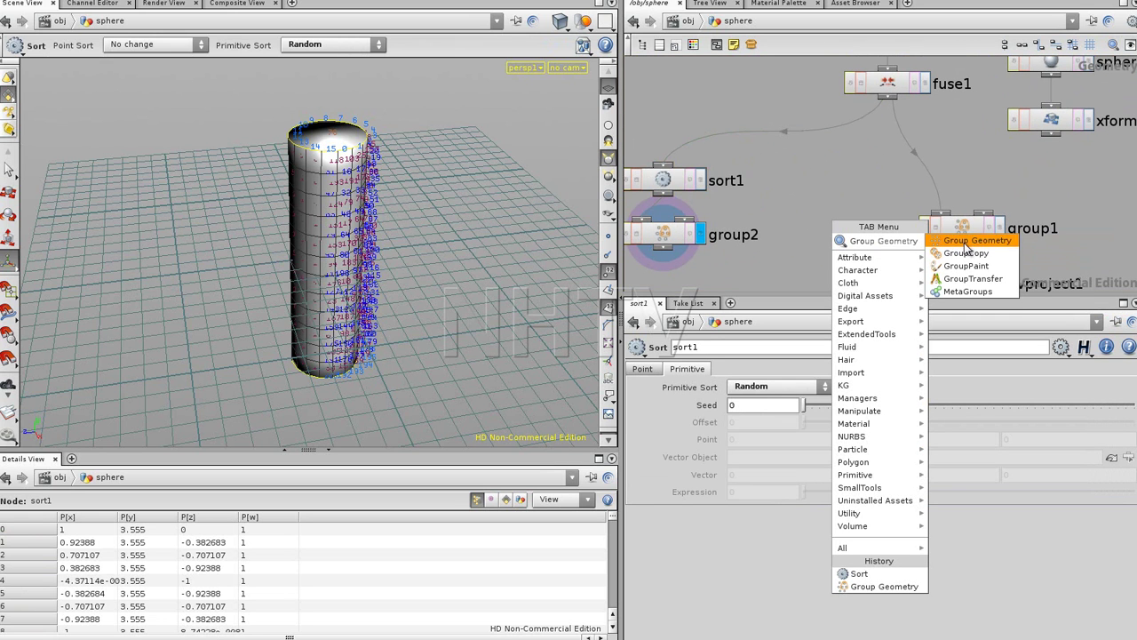
pyautogui.press('Return')
pyautogui.click(858, 211)
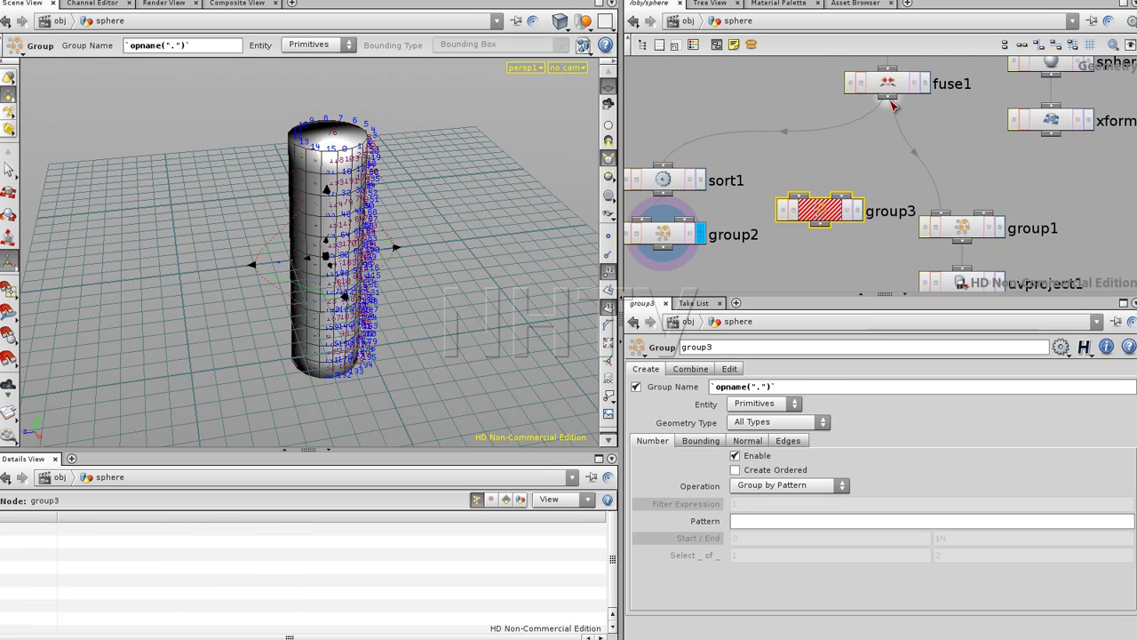
pyautogui.click(859, 210)
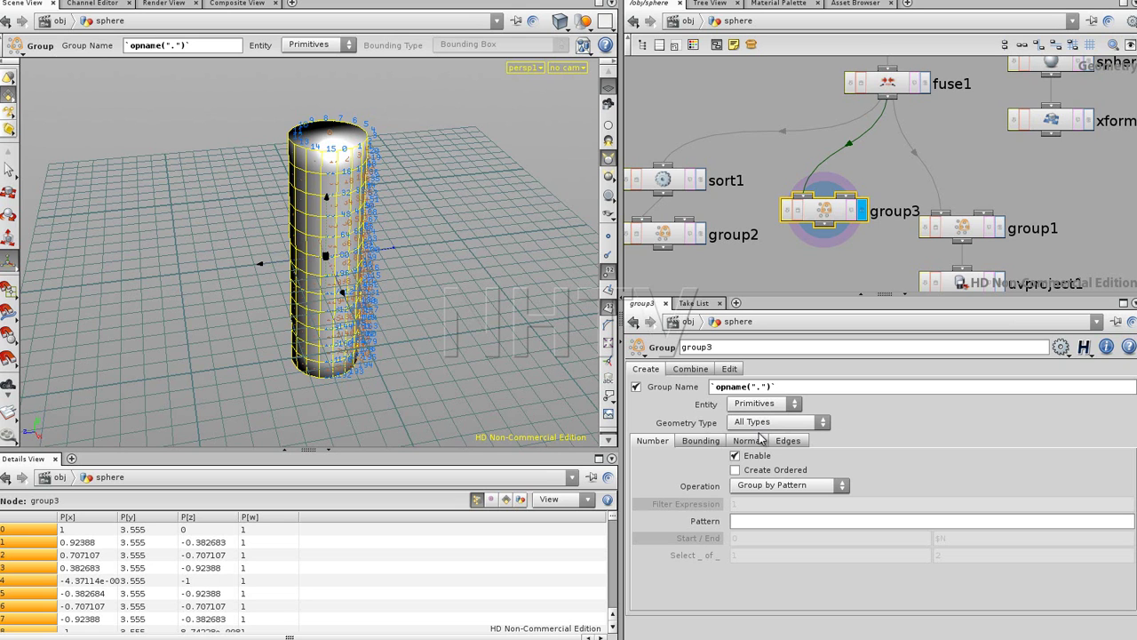
# - Keep group3's operation at Group by Pattern and set the pattern to 0 1
pyautogui.click(766, 487)
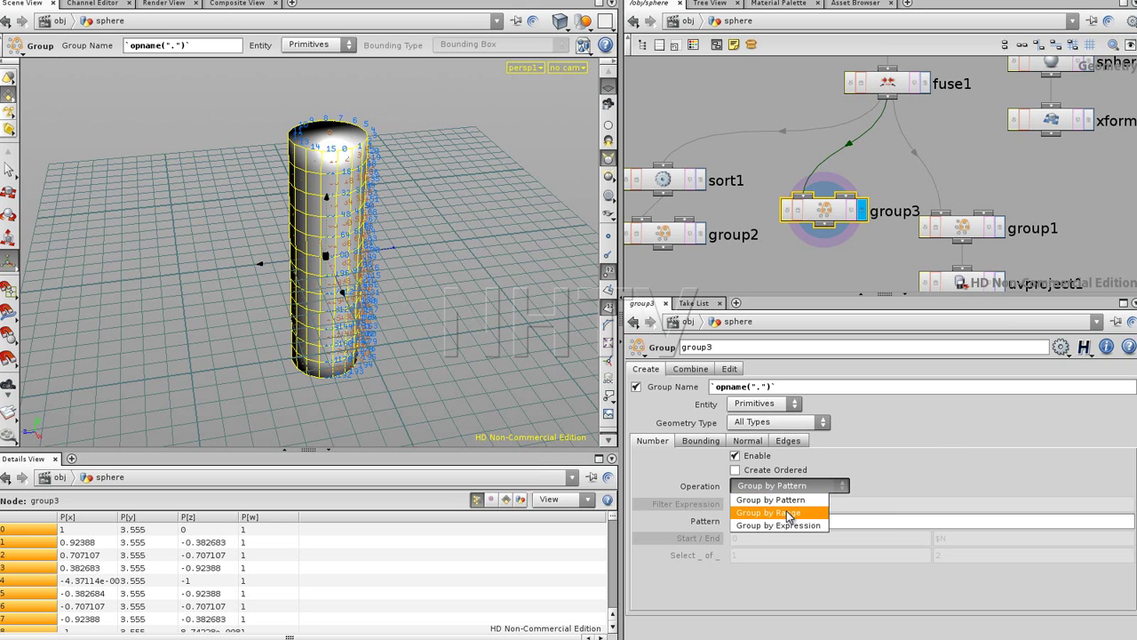
pyautogui.click(894, 490)
pyautogui.click(800, 521)
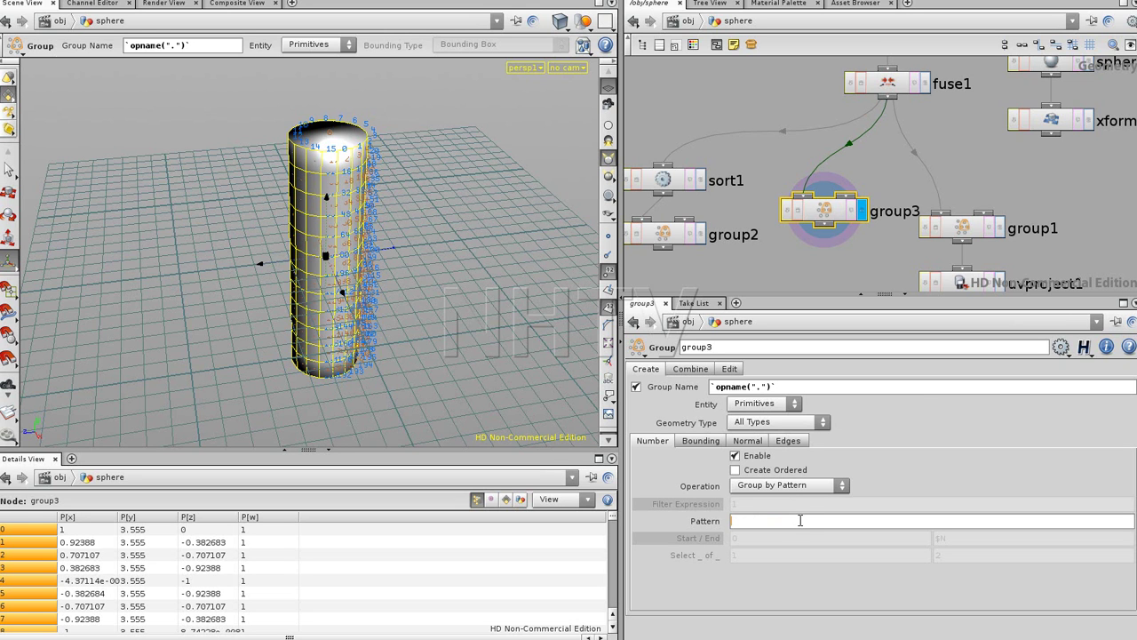
pyautogui.write('0 1')
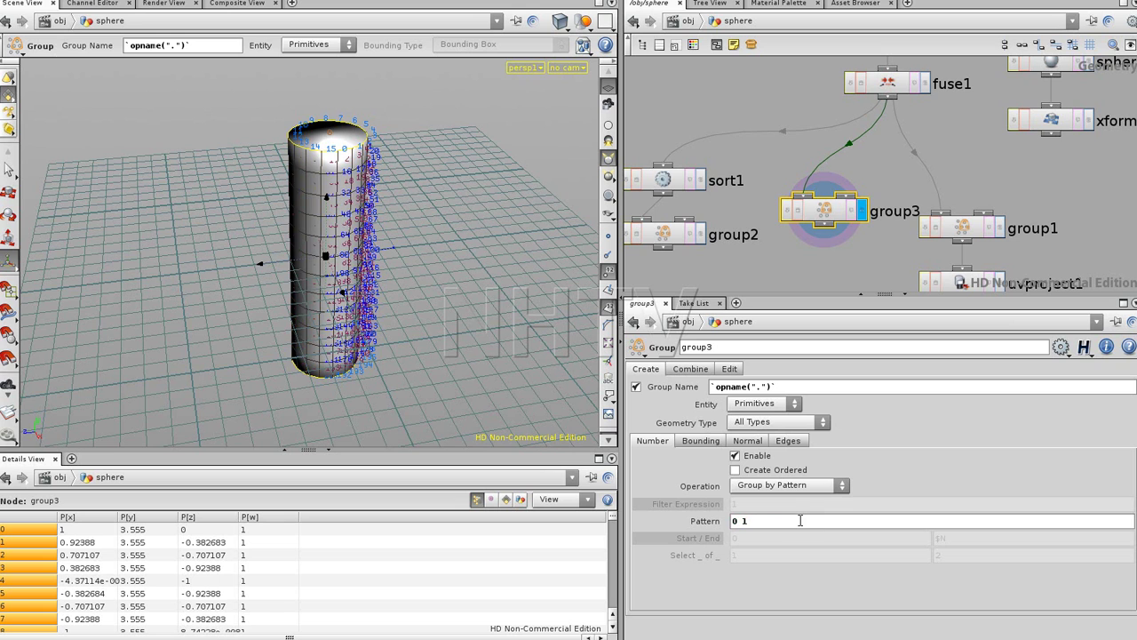
# - Replace group3's pattern with 2
pyautogui.moveTo(768, 519); pyautogui.dragTo(697, 524)
pyautogui.write('2')
pyautogui.press('Return')
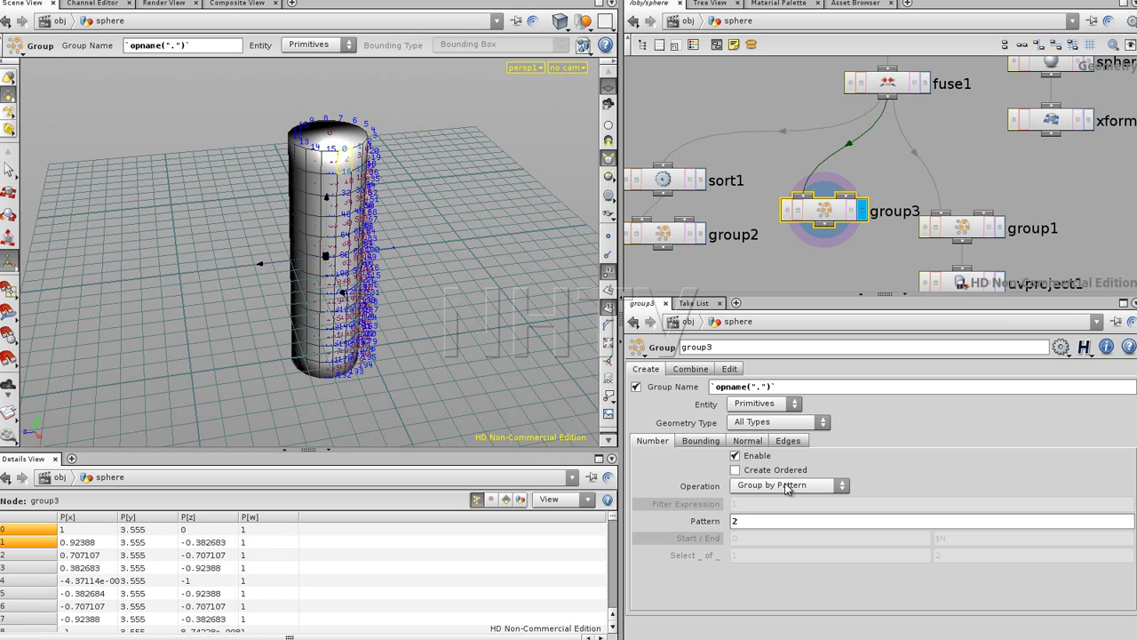
# - Extend group3's pattern to 2-`$N`, and check the highlighted primitives on the tube's side and cap
pyautogui.click(760, 525)
pyautogui.write('-')
pyautogui.press('BackSpace')
pyautogui.write('-`$N`')
pyautogui.press('Return')
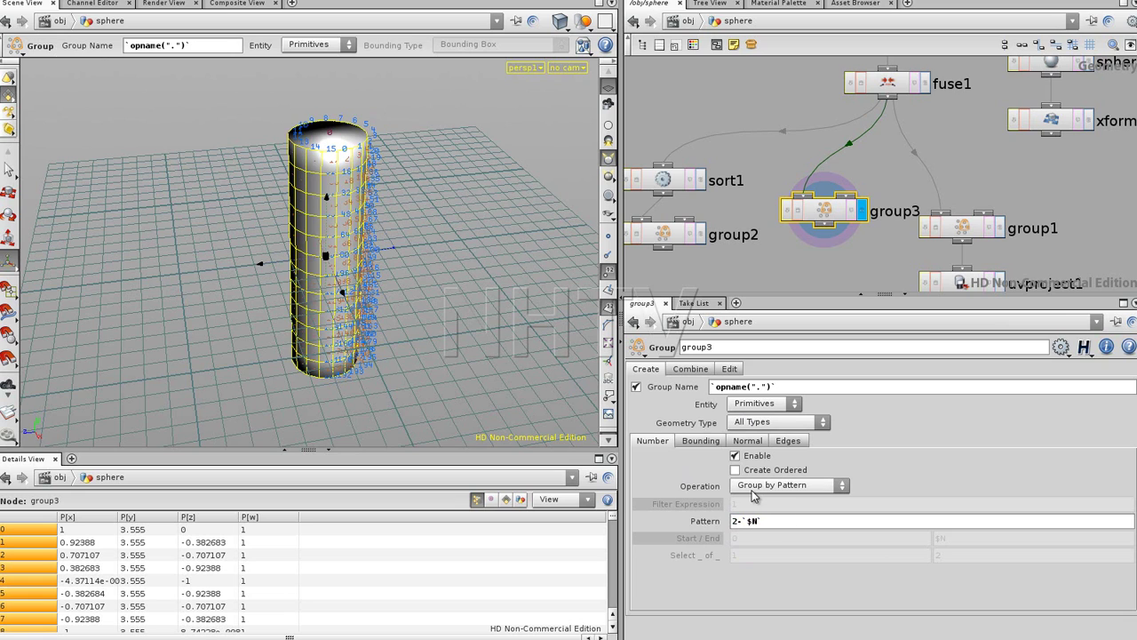
pyautogui.click(766, 253)
pyautogui.keyDown('alt'); pyautogui.moveTo(359, 227); pyautogui.dragTo(355, 86); pyautogui.keyUp('alt')
pyautogui.keyDown('alt'); pyautogui.moveTo(394, 174); pyautogui.dragTo(400, 322); pyautogui.keyUp('alt')
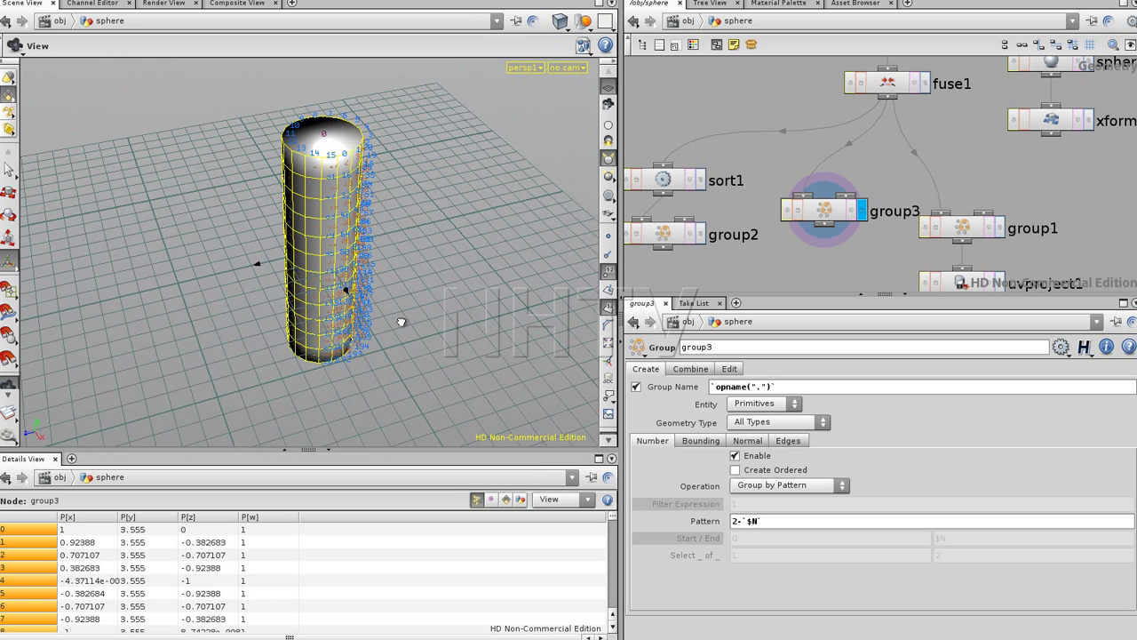
pyautogui.press('Return')
# - Change group3's operation to Group by Range, and examine up close which side faces are grouped
pyautogui.click(775, 486)
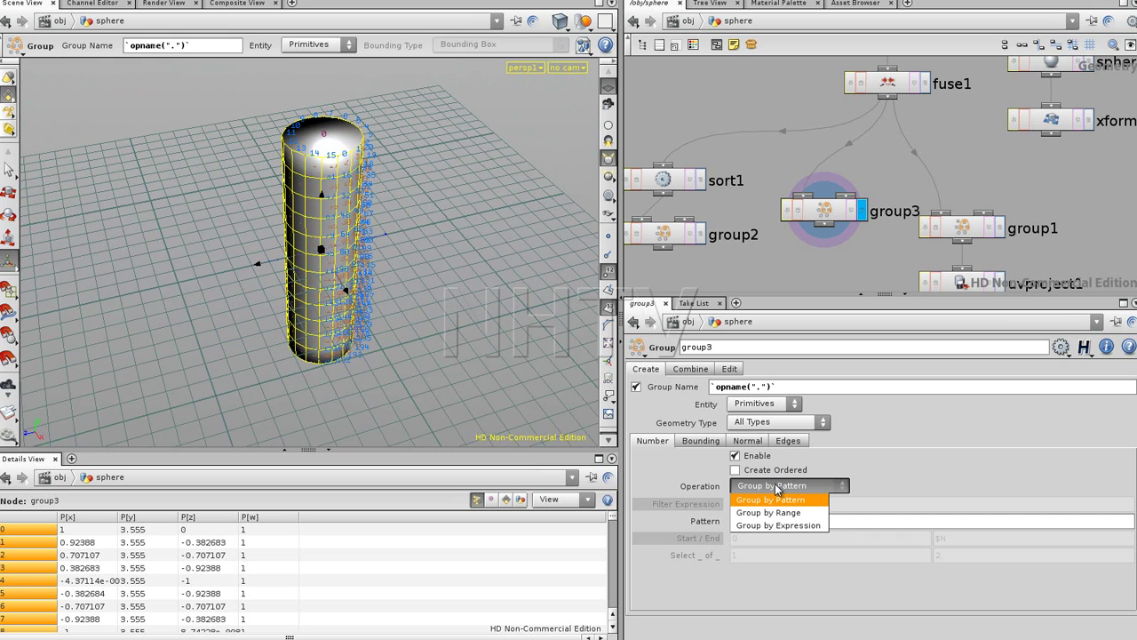
pyautogui.click(768, 513)
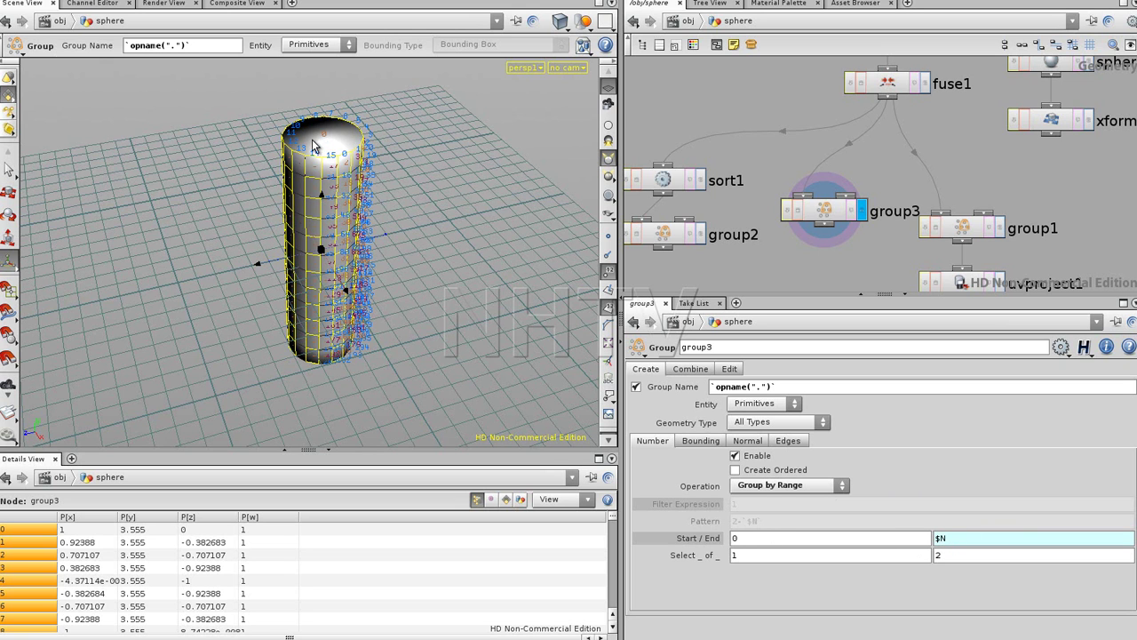
pyautogui.keyDown('alt'); pyautogui.moveTo(429, 338); pyautogui.dragTo(503, 343); pyautogui.keyUp('alt')
pyautogui.keyDown('alt'); pyautogui.moveTo(444, 281); pyautogui.dragTo(418, 347, button='middle'); pyautogui.keyUp('alt')
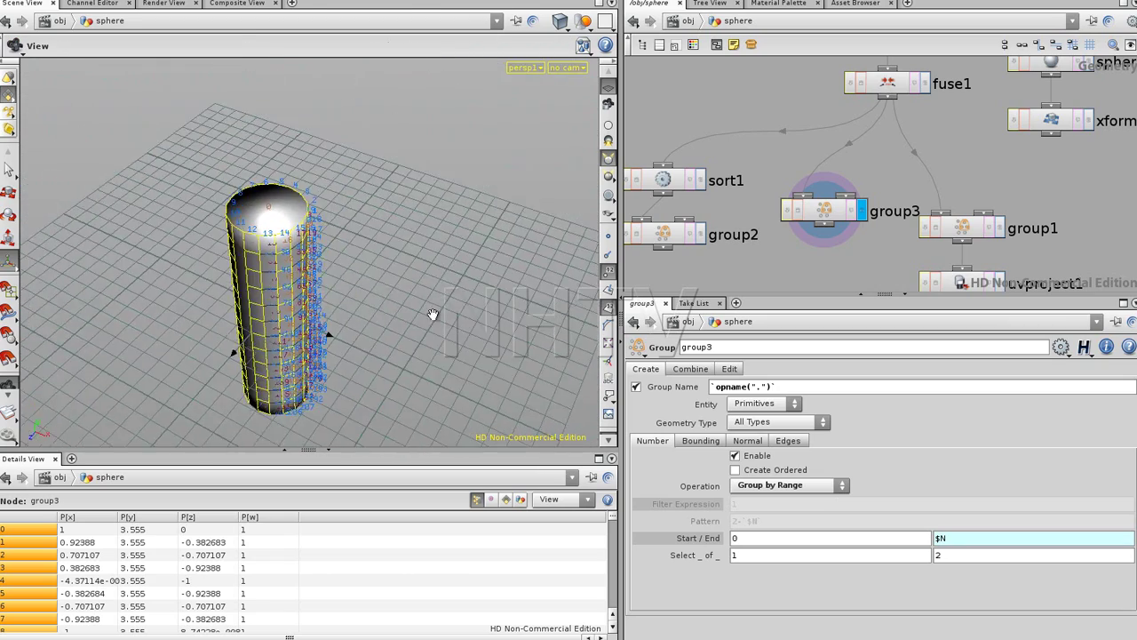
pyautogui.keyDown('alt'); pyautogui.moveTo(418, 347); pyautogui.dragTo(571, 203, button='right'); pyautogui.keyUp('alt')
pyautogui.keyDown('alt'); pyautogui.moveTo(571, 204); pyautogui.dragTo(453, 259); pyautogui.keyUp('alt')
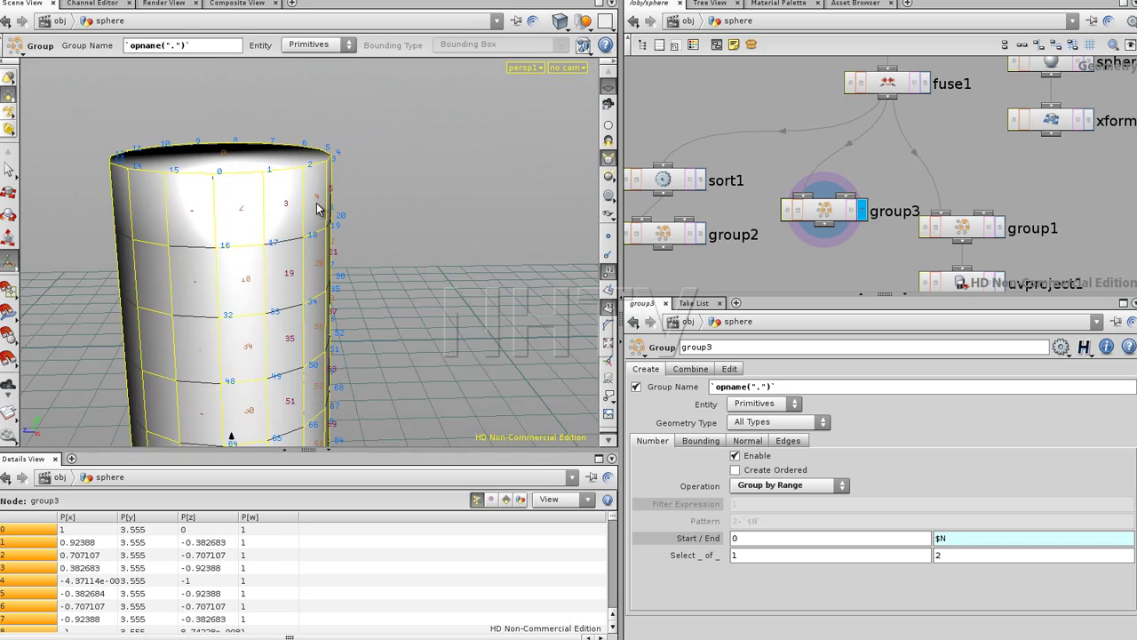
pyautogui.press('space')
pyautogui.moveTo(400, 198); pyautogui.dragTo(327, 206)
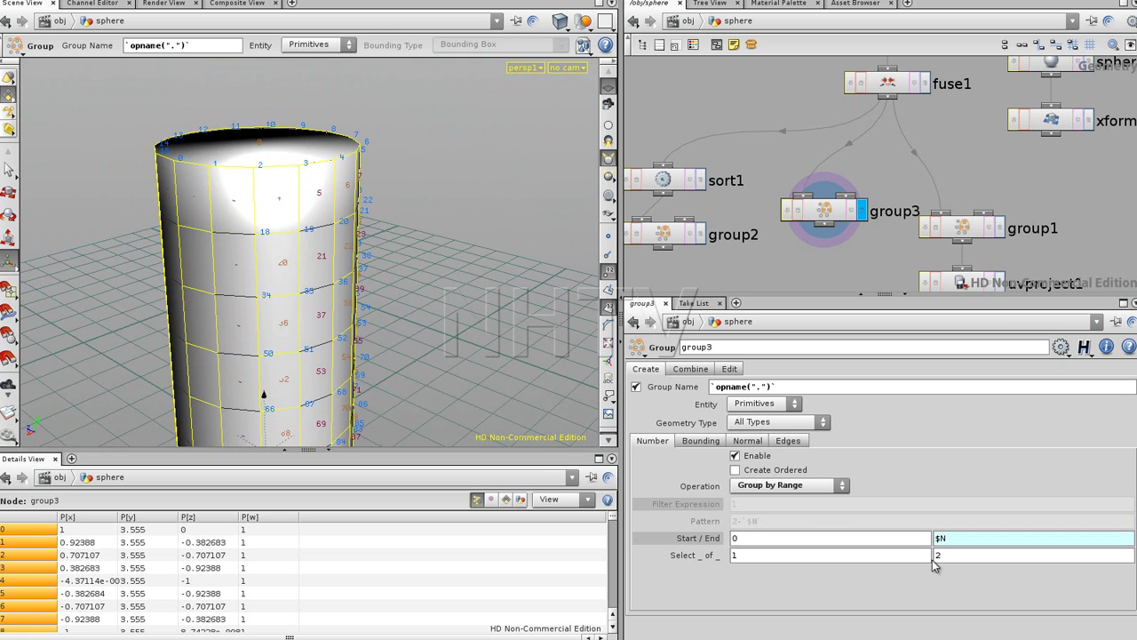
# - Set group3's range to select 1 of 4 primitives, and check the grouping around the tube
pyautogui.write('4')
pyautogui.press('Return')
pyautogui.click(453, 193)
pyautogui.keyDown('alt'); pyautogui.moveTo(453, 193); pyautogui.dragTo(311, 212); pyautogui.keyUp('alt')
pyautogui.click(800, 210)
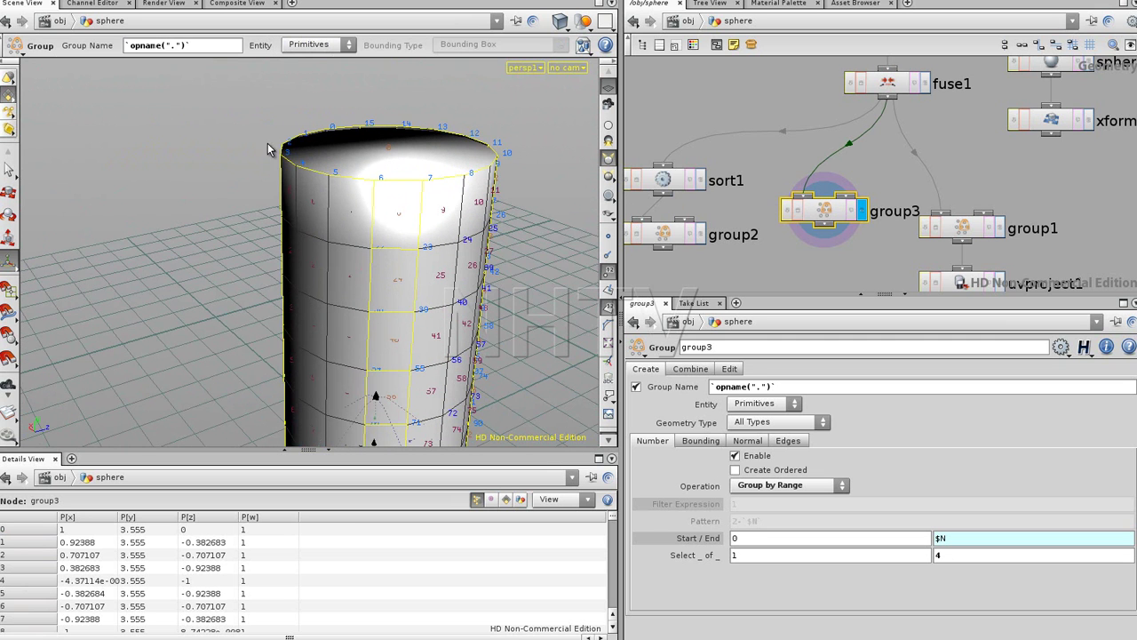
pyautogui.click(226, 138)
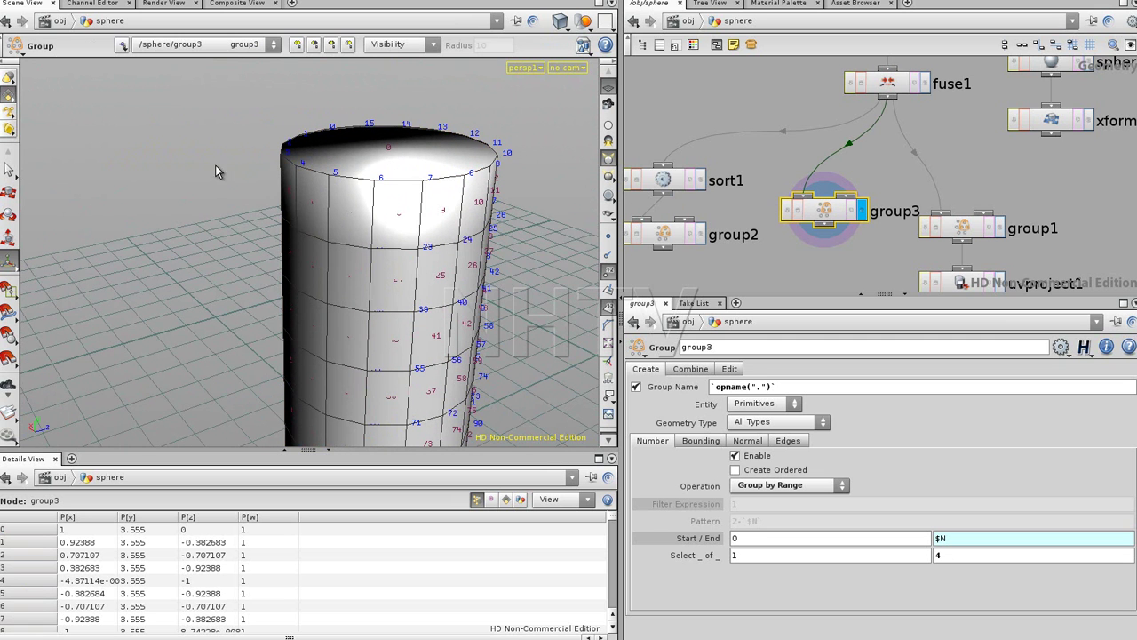
pyautogui.click(823, 210)
pyautogui.keyDown('alt'); pyautogui.moveTo(100, 223); pyautogui.dragTo(340, 246); pyautogui.keyUp('alt')
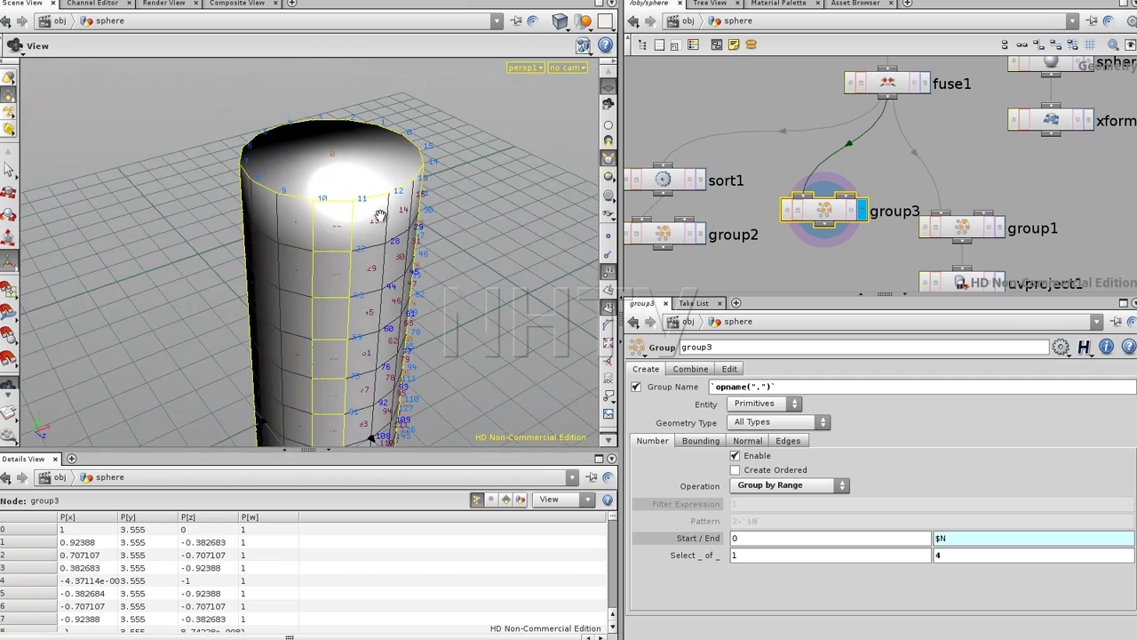
# - Set group3's range to select 2 of 4 primitives, and check the grouped faces from above
pyautogui.moveTo(743, 559); pyautogui.dragTo(706, 547)
pyautogui.write('2')
pyautogui.press('Return')
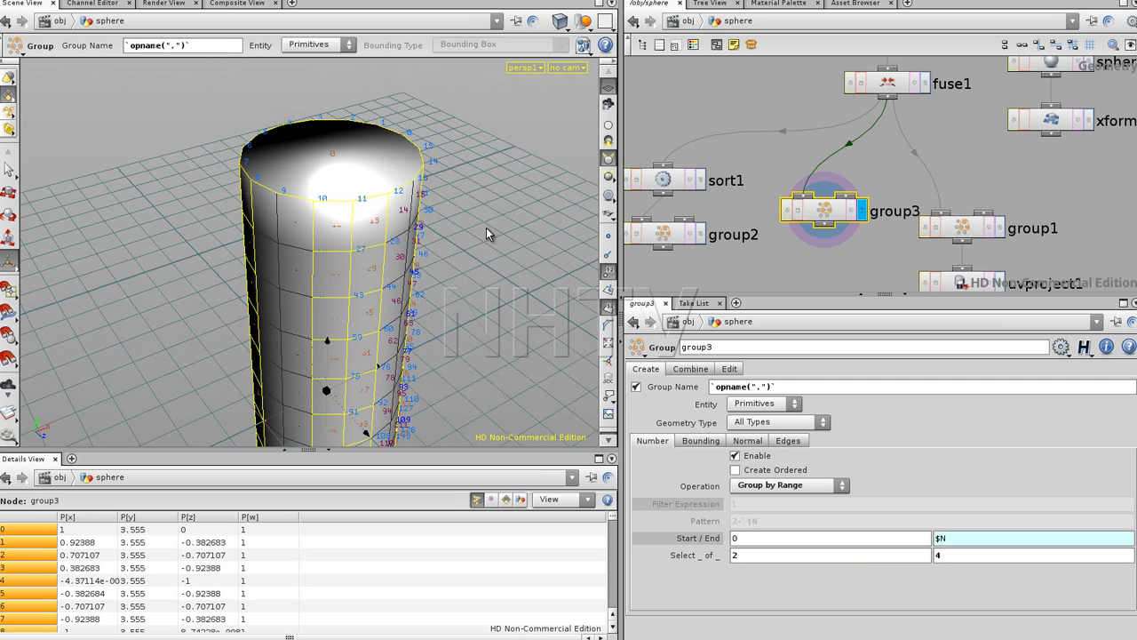
pyautogui.press('space')
pyautogui.moveTo(493, 216); pyautogui.dragTo(487, 249)
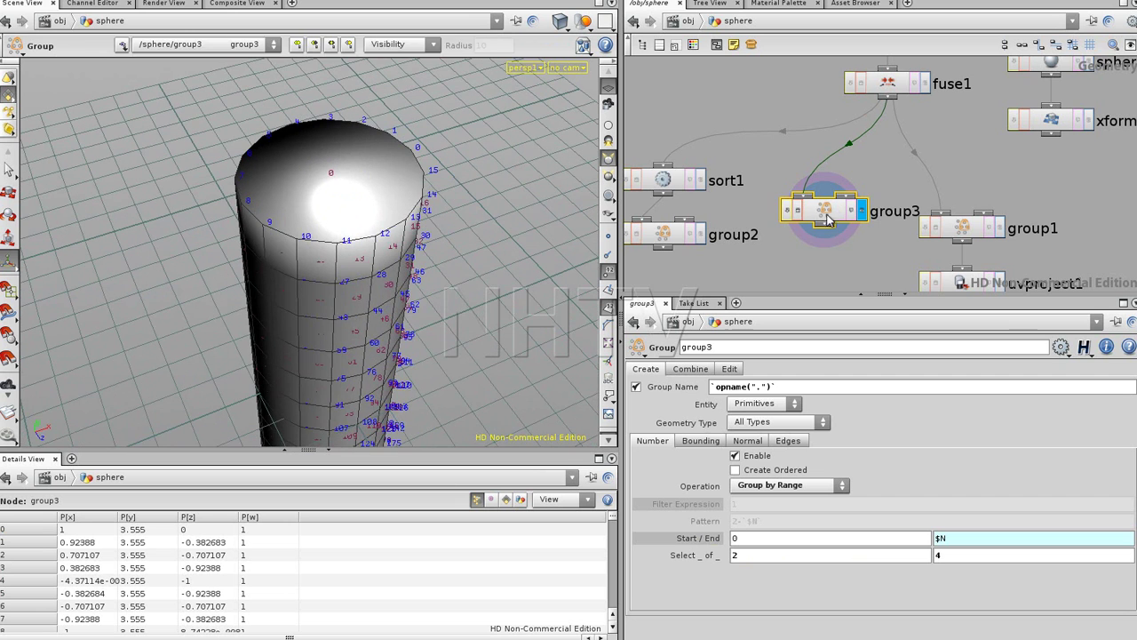
pyautogui.click(835, 219)
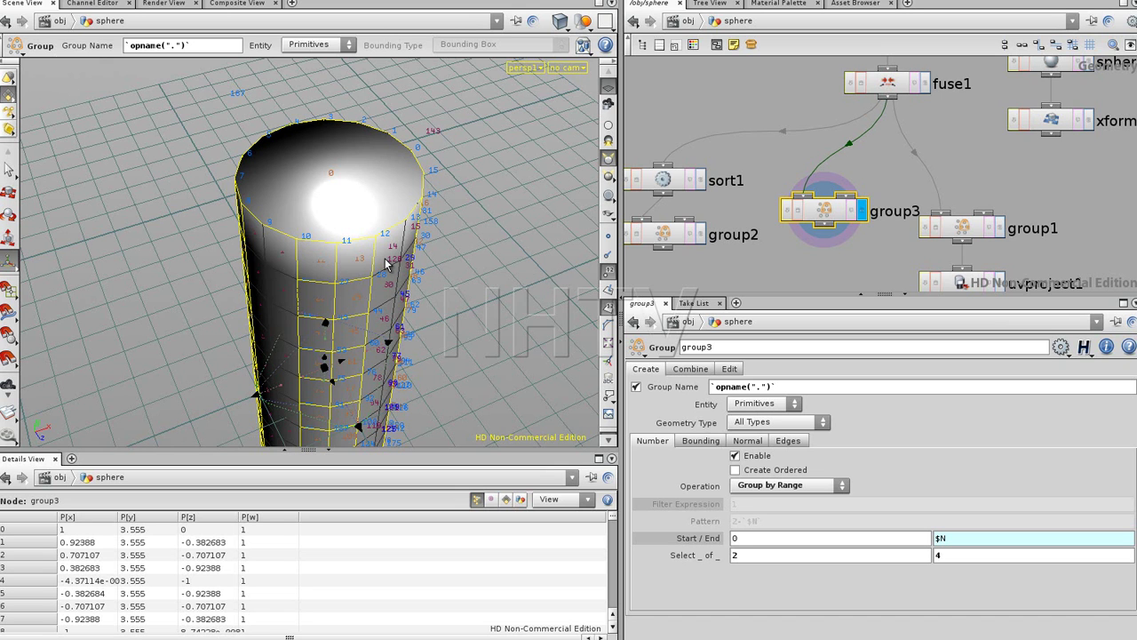
# - Delete the group3 node
pyautogui.click(786, 261)
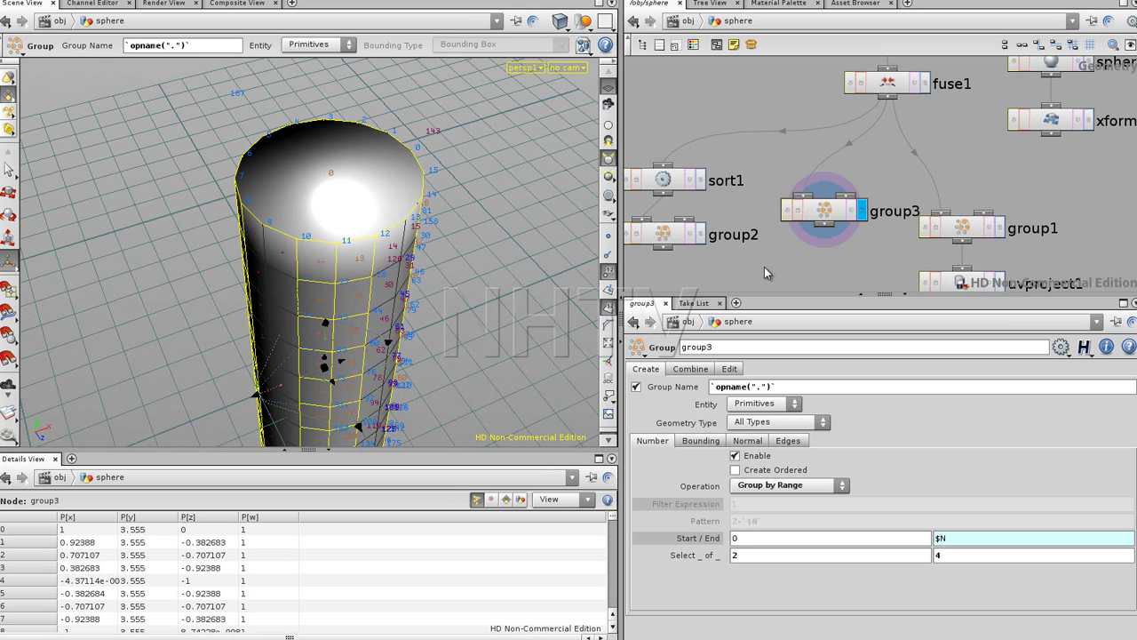
pyautogui.click(824, 224)
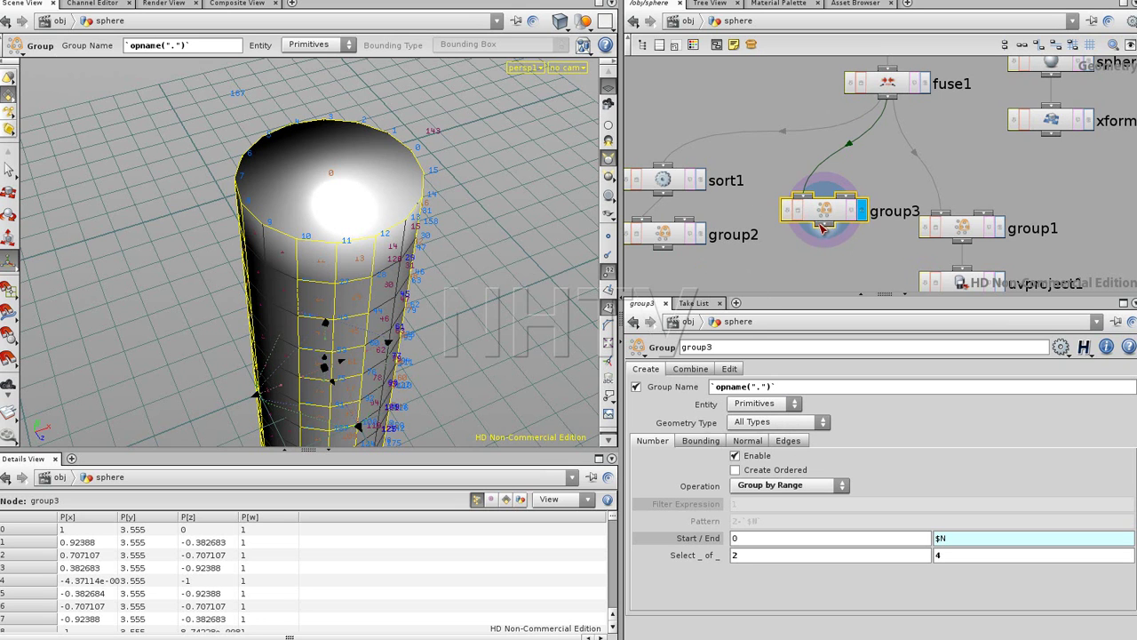
pyautogui.press('Delete')
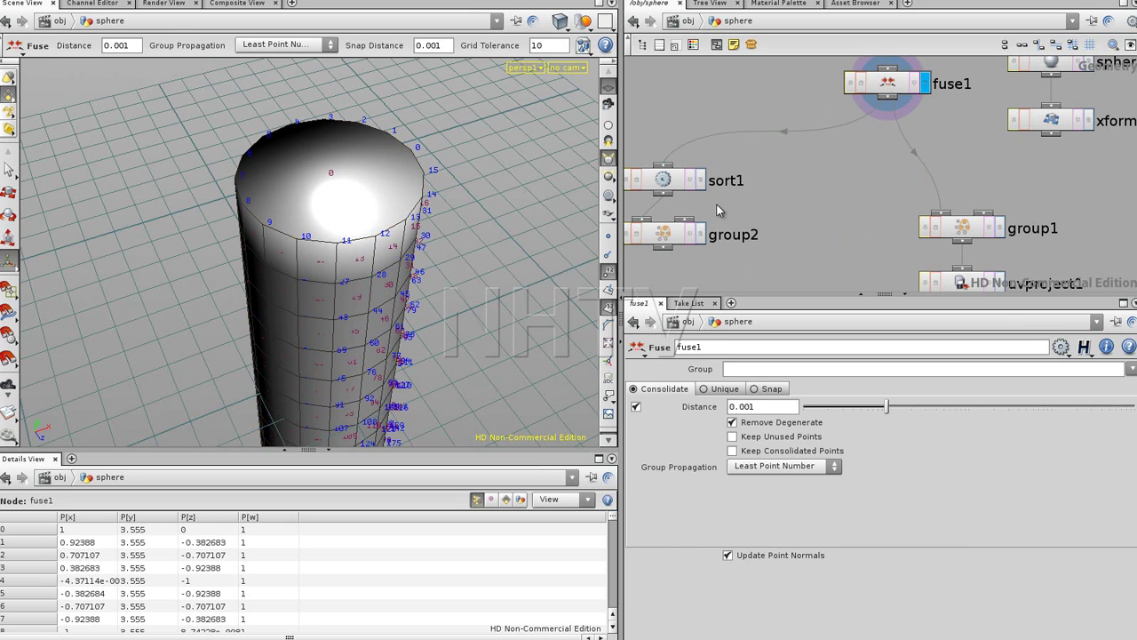
# - Rename the group2 node below sort1 as topbottom
pyautogui.moveTo(724, 219); pyautogui.dragTo(883, 165, button='middle')
pyautogui.click(798, 191)
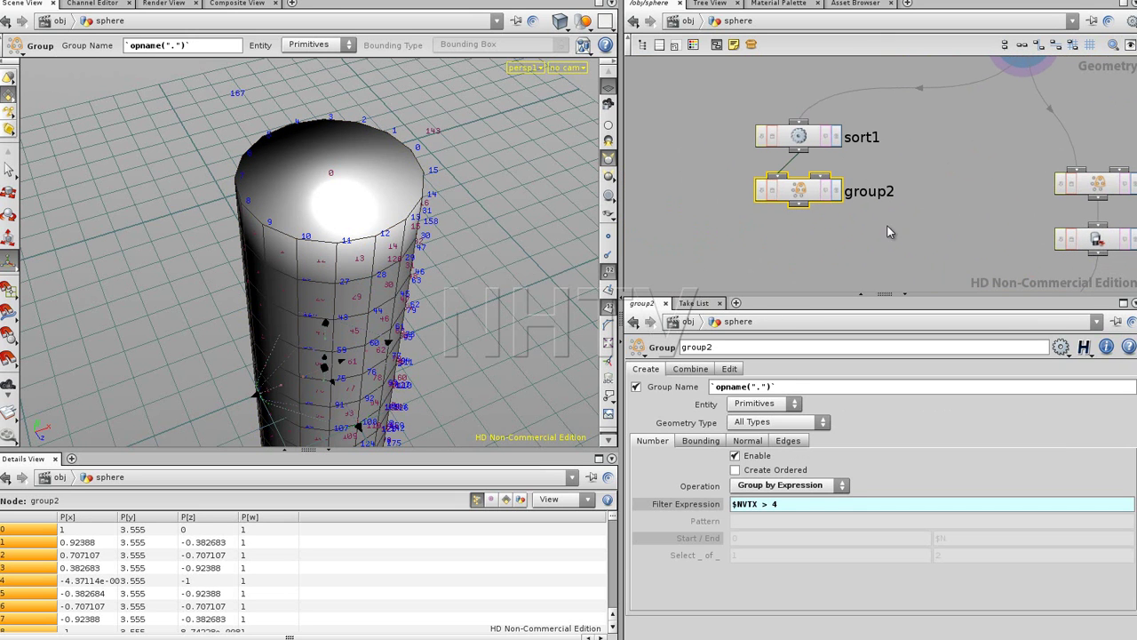
pyautogui.doubleClick(865, 197)
pyautogui.doubleClick(887, 195)
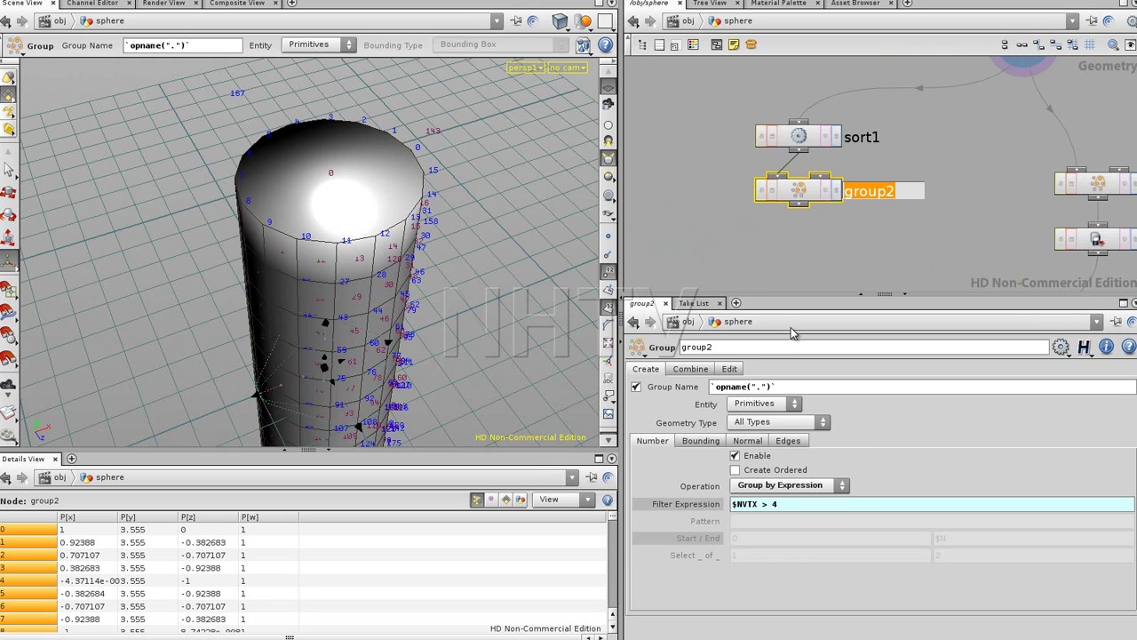
pyautogui.write('topbottom')
pyautogui.press('Return')
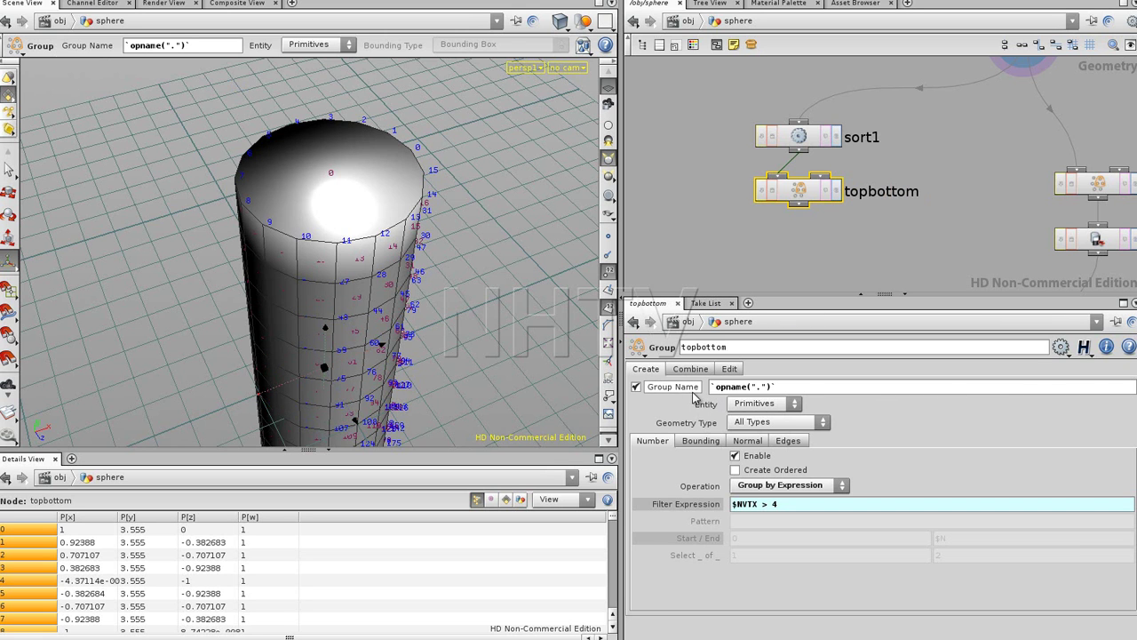
# - Set the group name of the topbottom node to topbottom
pyautogui.click(871, 191)
pyautogui.moveTo(925, 192); pyautogui.dragTo(804, 195)
pyautogui.hotkey('ctrl', 'c')
pyautogui.moveTo(793, 385); pyautogui.dragTo(700, 392)
pyautogui.hotkey('ctrl', 'v')
pyautogui.click(918, 212)
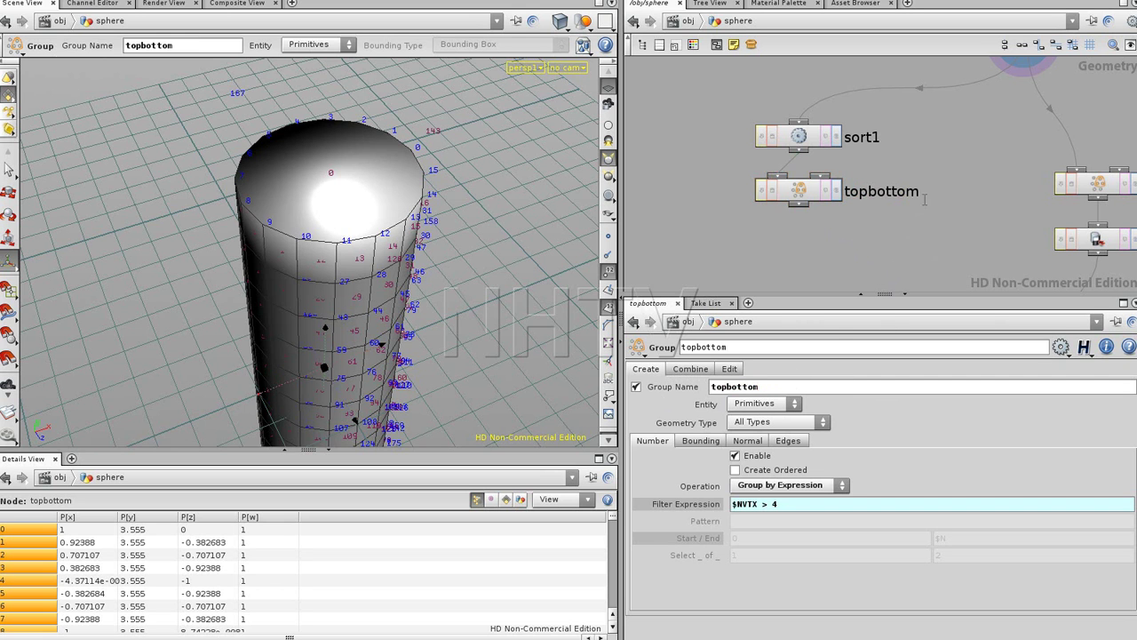
# - Rename the topbottom node as topbottom_sides
pyautogui.doubleClick(915, 189)
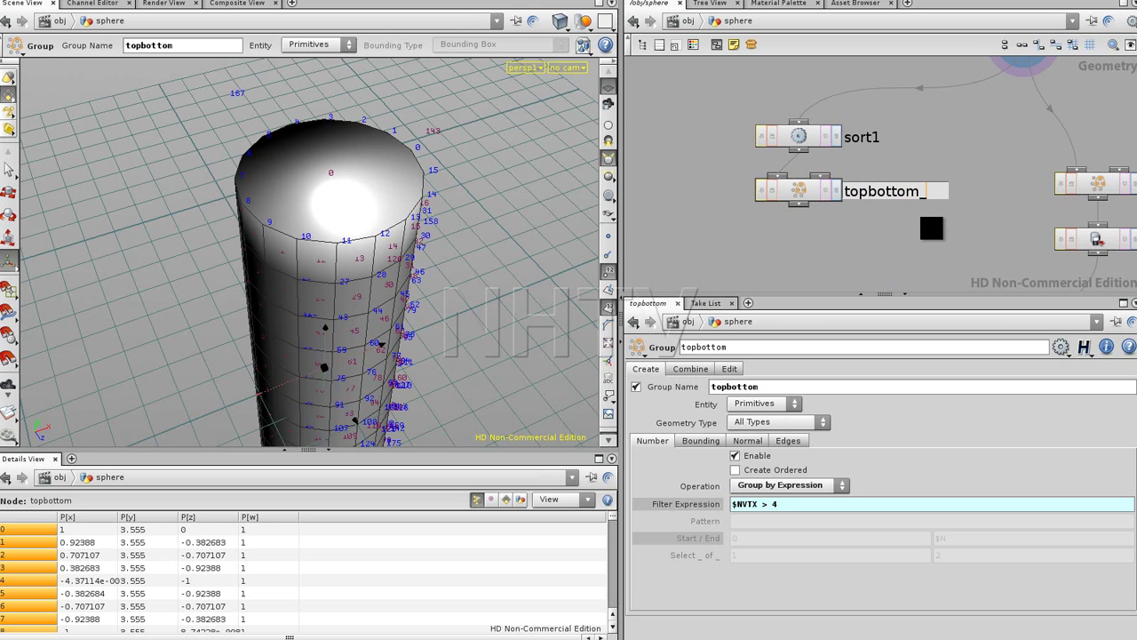
pyautogui.write('_Sides')
pyautogui.press('Return')
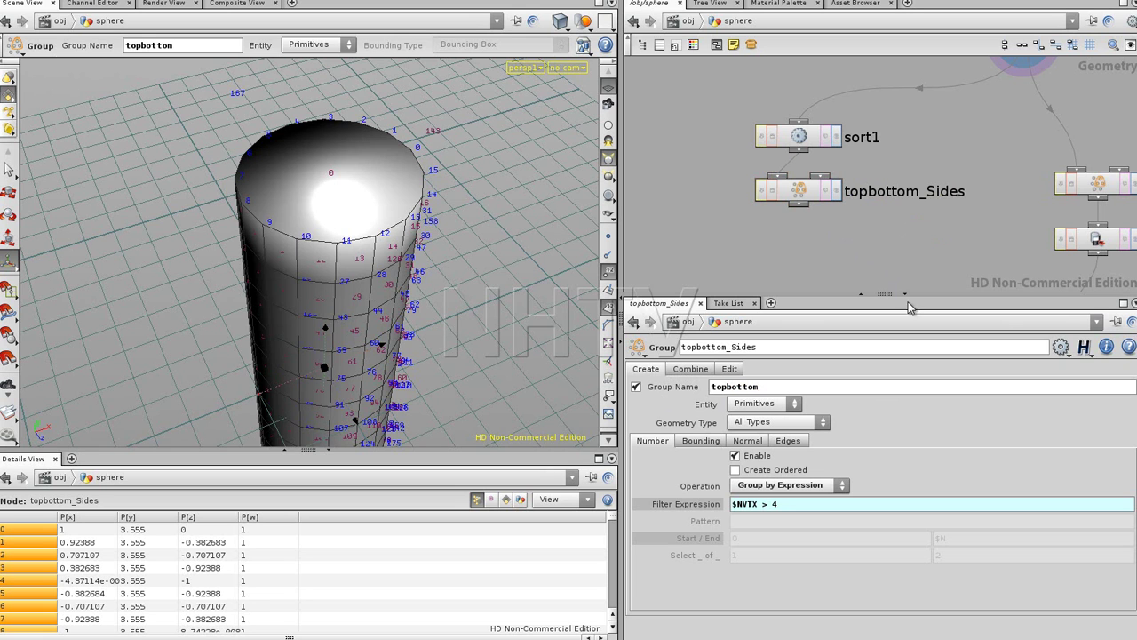
pyautogui.doubleClick(931, 189)
pyautogui.press('BackSpace')
pyautogui.write('s')
pyautogui.press('Return')
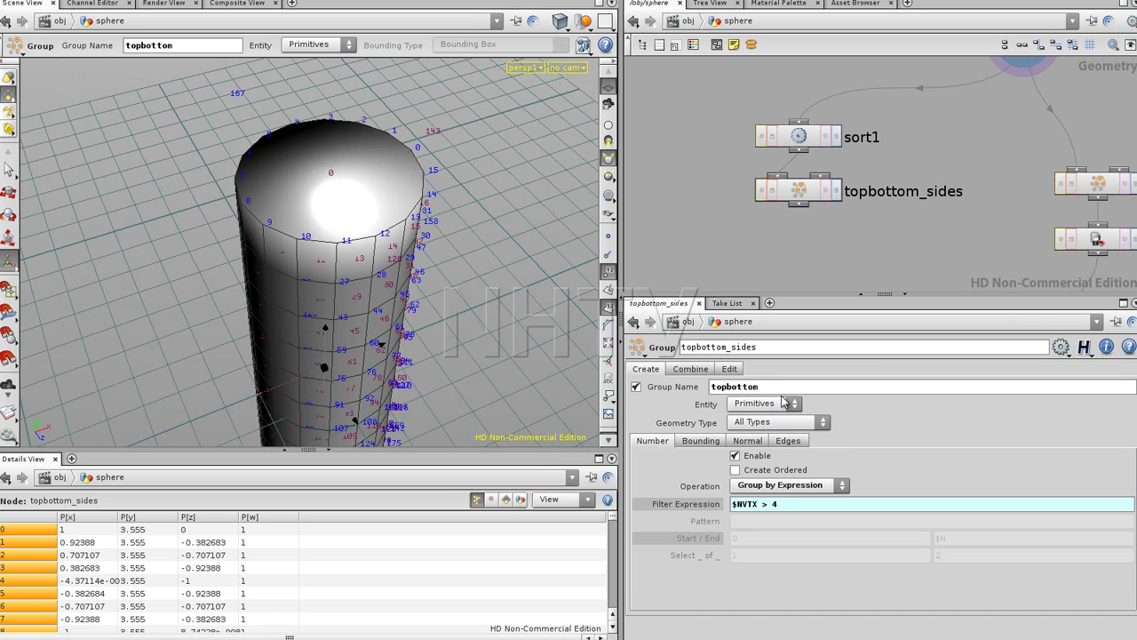
# - Display topbottom_sides, take it out from under sort1, and delete the sort1 node
pyautogui.click(836, 190)
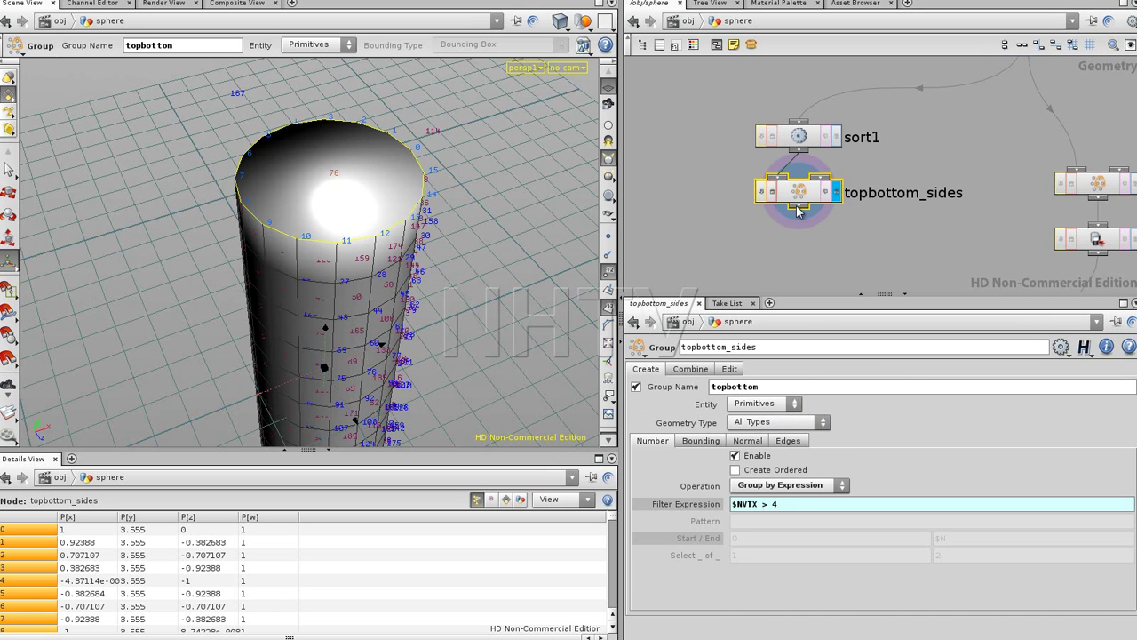
pyautogui.moveTo(838, 252); pyautogui.dragTo(802, 255, button='middle')
pyautogui.moveTo(763, 197); pyautogui.dragTo(888, 159)
pyautogui.click(986, 58)
pyautogui.click(846, 183)
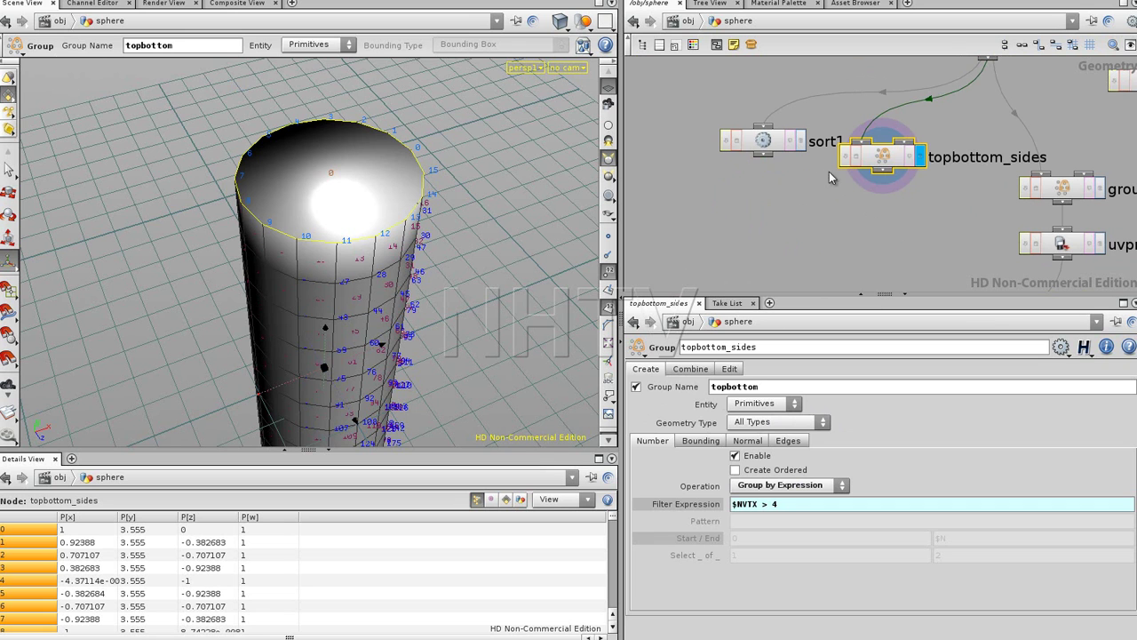
pyautogui.click(774, 140)
pyautogui.press('Delete')
pyautogui.moveTo(869, 155); pyautogui.dragTo(839, 108)
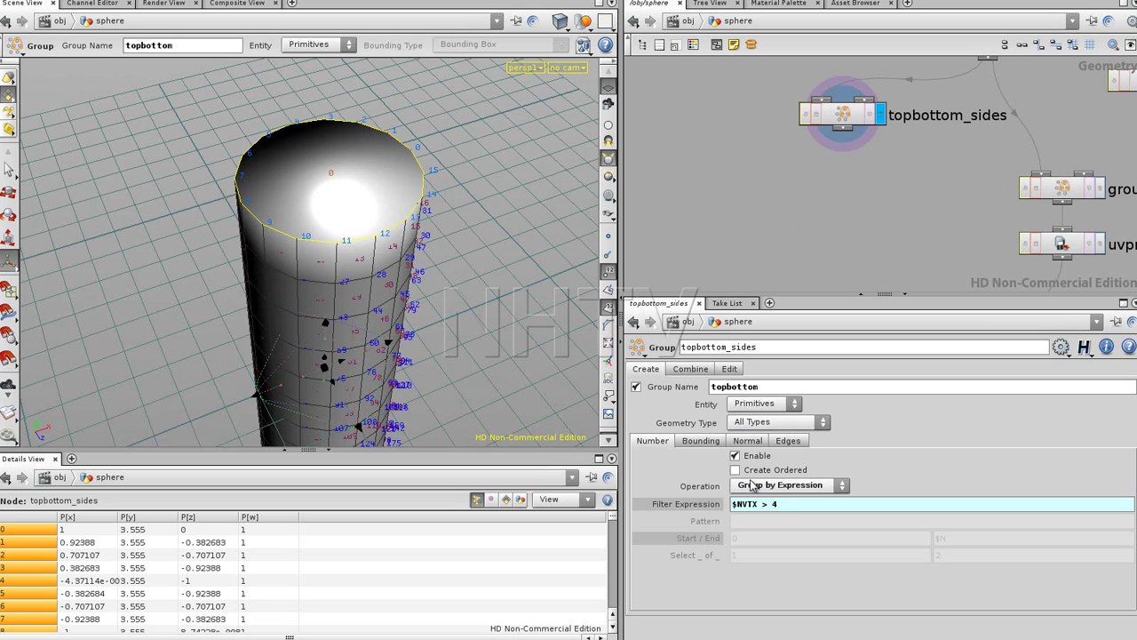
# - Define a combined group named sides in topbottom_sides as everything not in topbottom, and check it around the tube
pyautogui.click(689, 370)
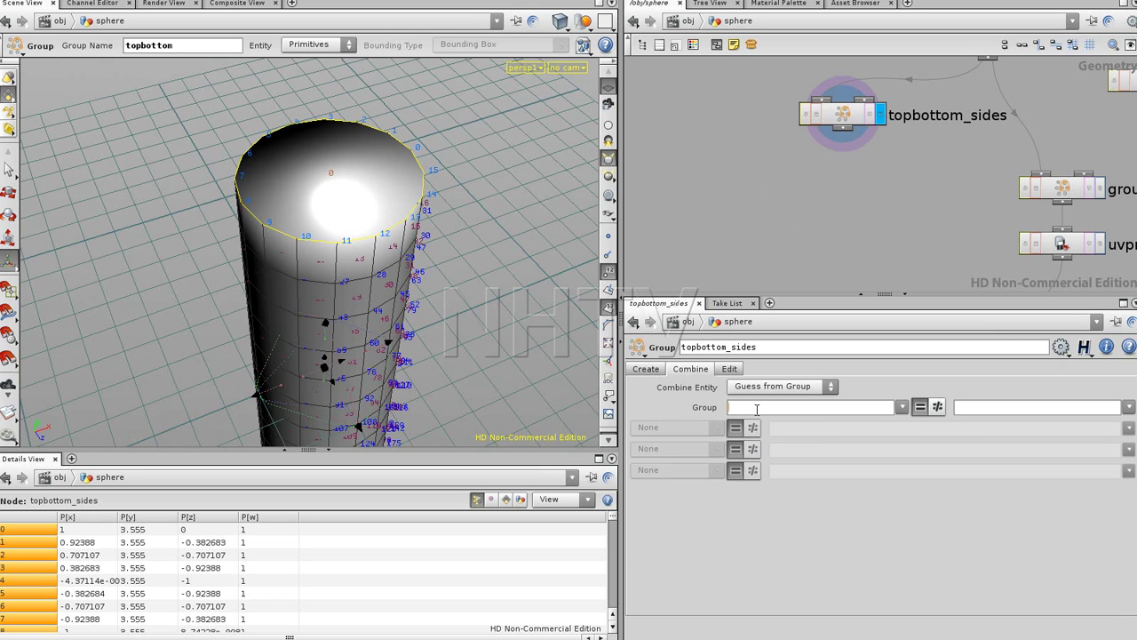
pyautogui.click(937, 407)
pyautogui.press('Return')
pyautogui.click(1128, 408)
pyautogui.click(1131, 424)
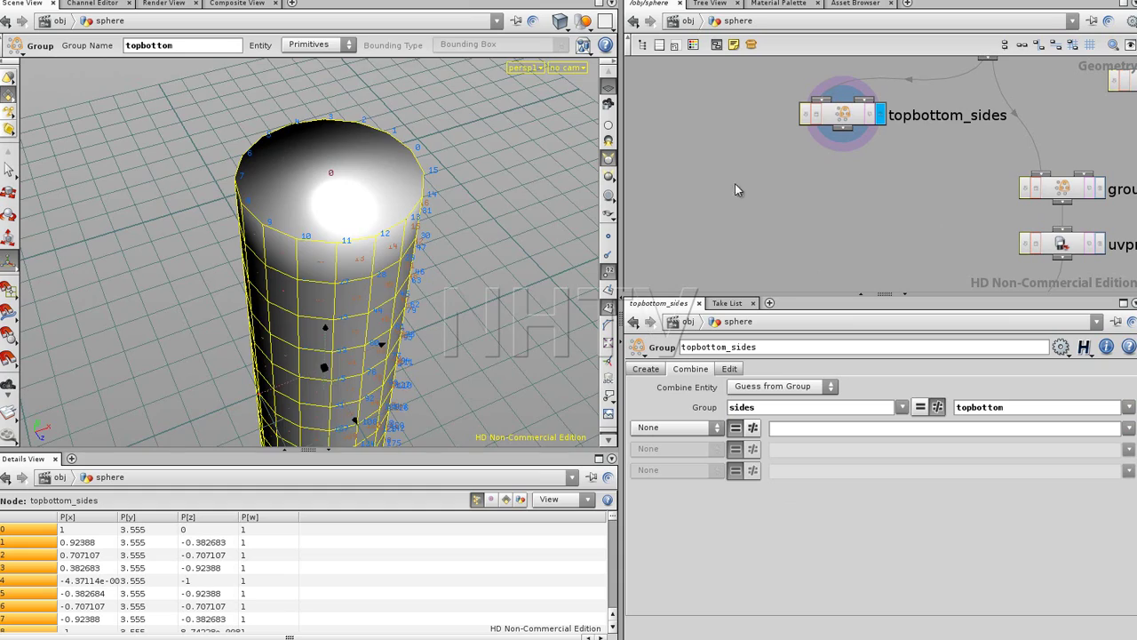
pyautogui.press('Escape')
pyautogui.moveTo(343, 244); pyautogui.dragTo(421, 281)
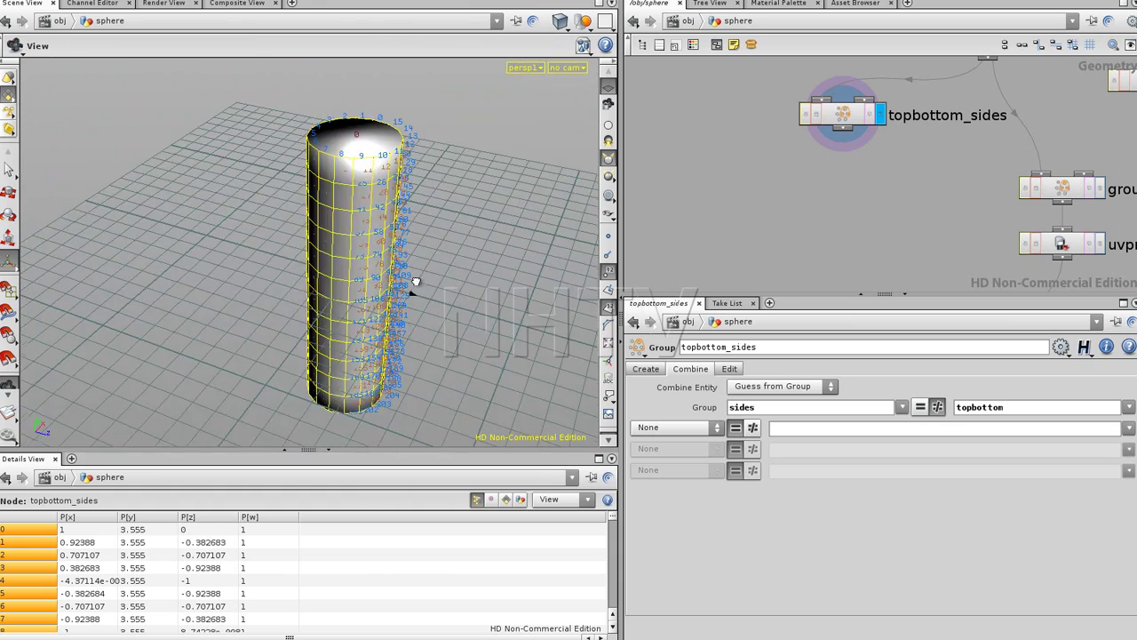
pyautogui.moveTo(382, 277); pyautogui.dragTo(348, 347, button='middle')
pyautogui.moveTo(348, 347); pyautogui.dragTo(460, 267, button='right')
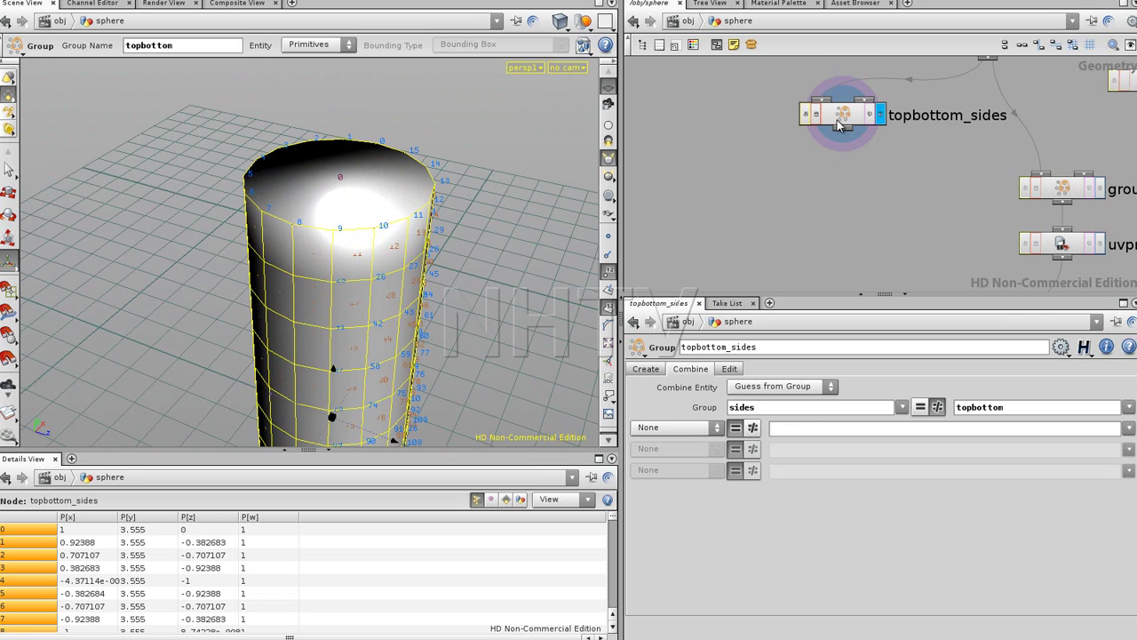
# - Insert a new Group node between fuse1 and topbottom_sides
pyautogui.moveTo(839, 116); pyautogui.dragTo(835, 134)
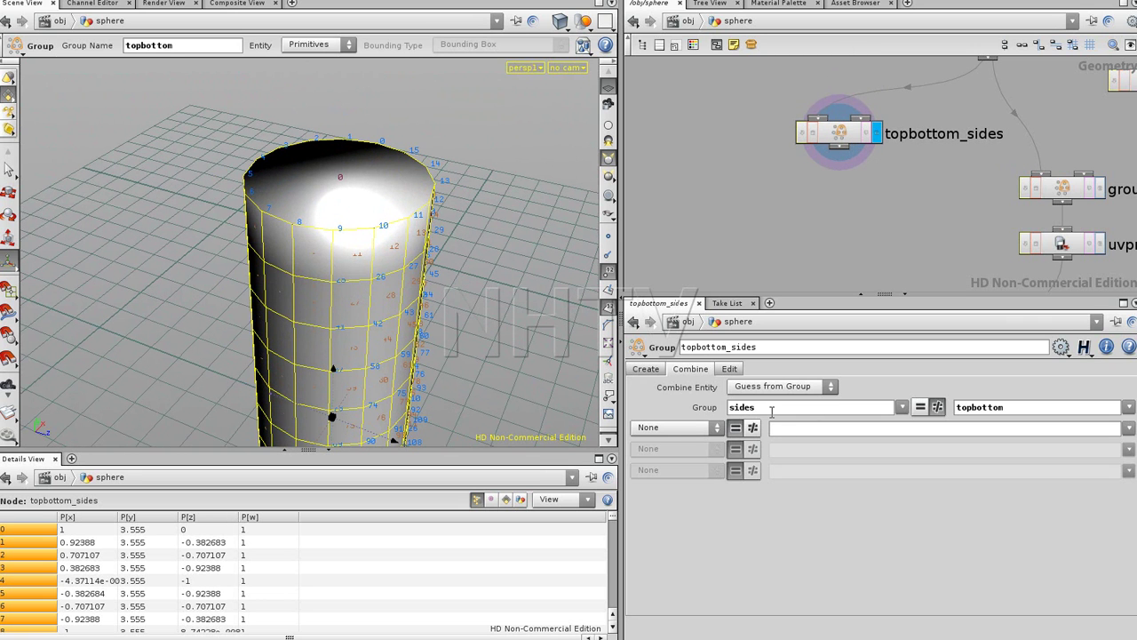
pyautogui.click(716, 428)
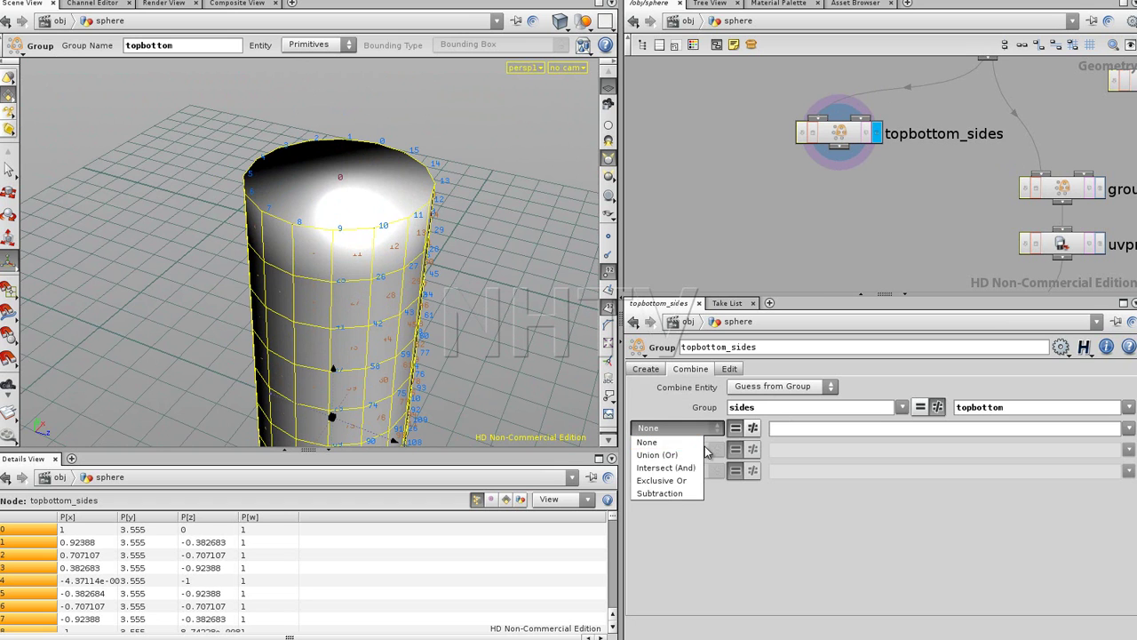
pyautogui.click(726, 228)
pyautogui.moveTo(846, 137); pyautogui.dragTo(834, 193)
pyautogui.moveTo(791, 110); pyautogui.dragTo(771, 175, button='middle')
pyautogui.press('Tab')
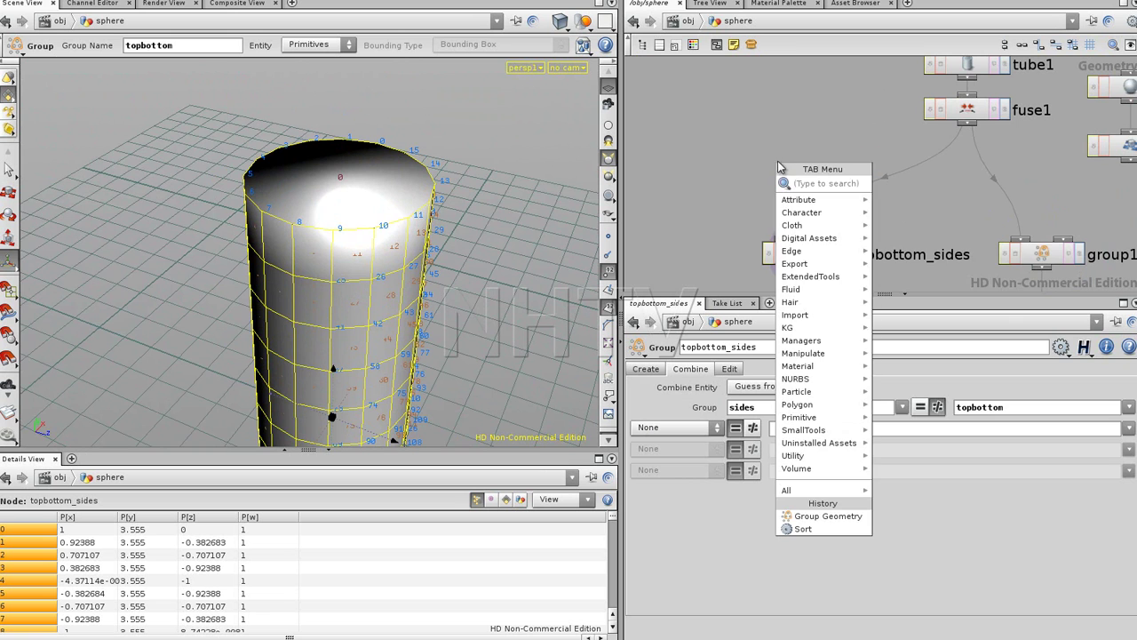
pyautogui.write('gr')
pyautogui.click(925, 199)
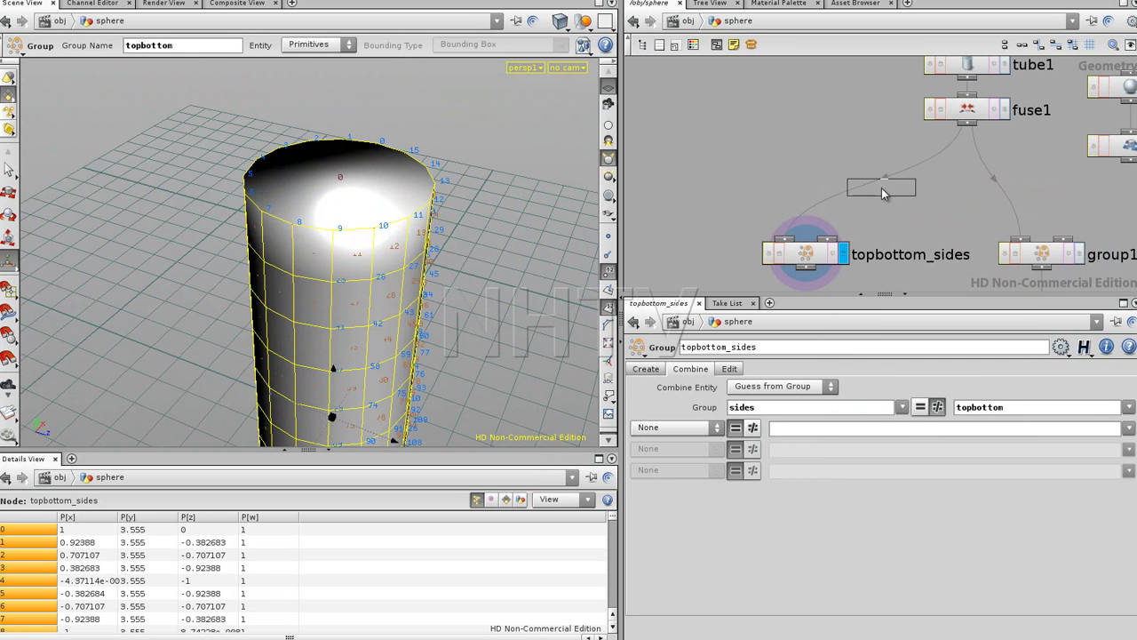
pyautogui.click(882, 189)
pyautogui.moveTo(890, 189); pyautogui.dragTo(821, 188)
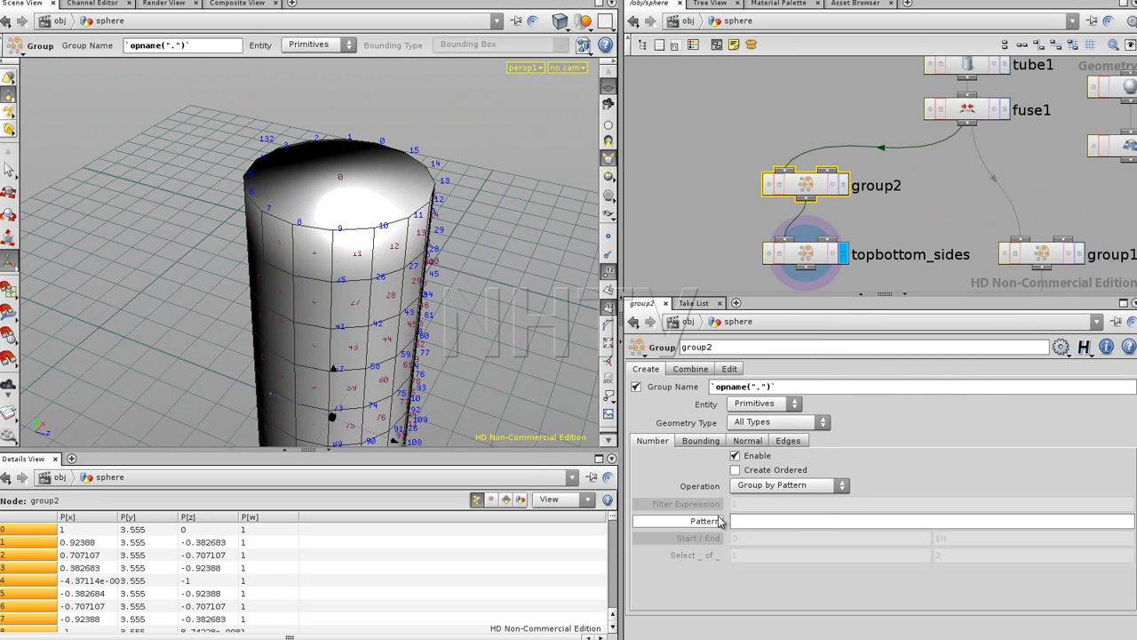
# - Set group2's operation to Group by Range, selecting 1 of 2 primitives, and display the node
pyautogui.click(784, 486)
pyautogui.click(794, 511)
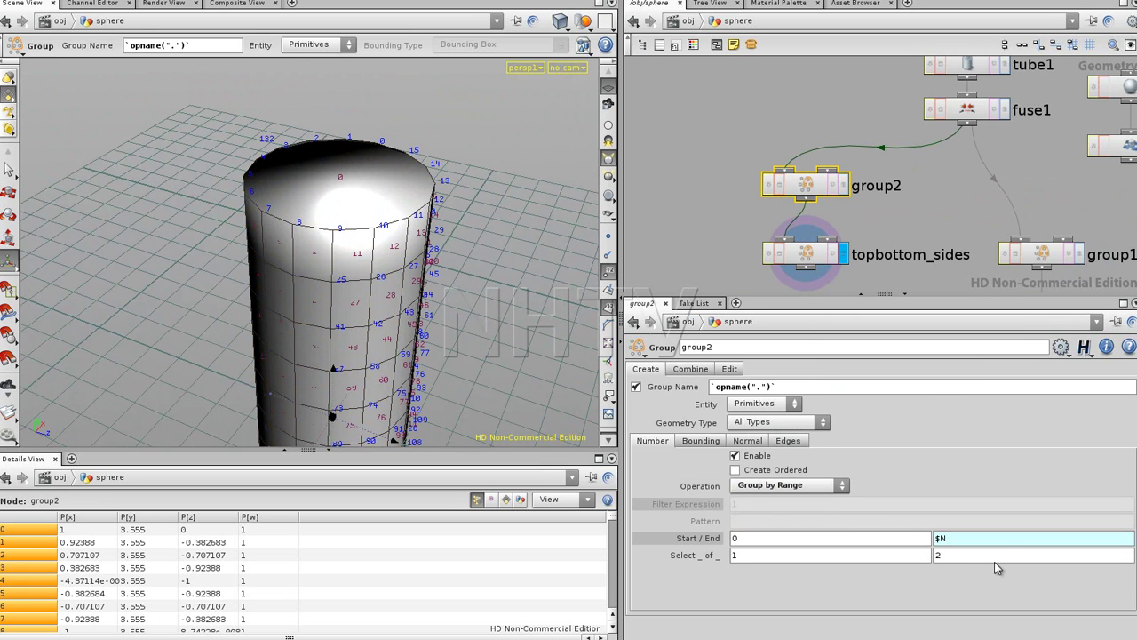
pyautogui.click(843, 183)
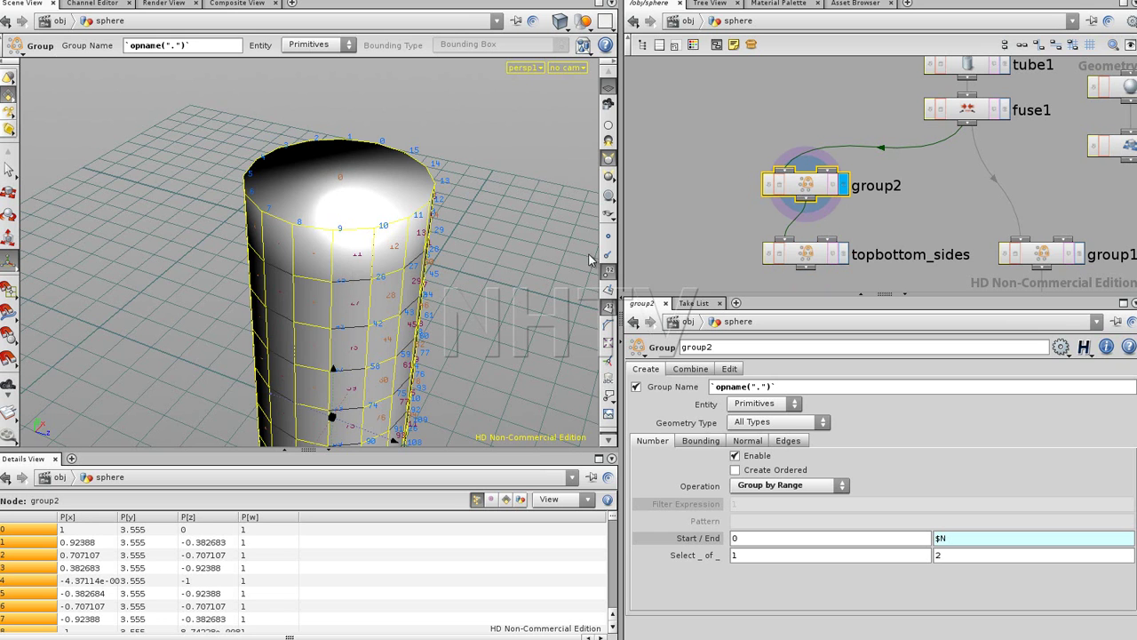
# - Display topbottom_sides and subtract group2 from its combined sides group
pyautogui.click(842, 254)
pyautogui.click(816, 258)
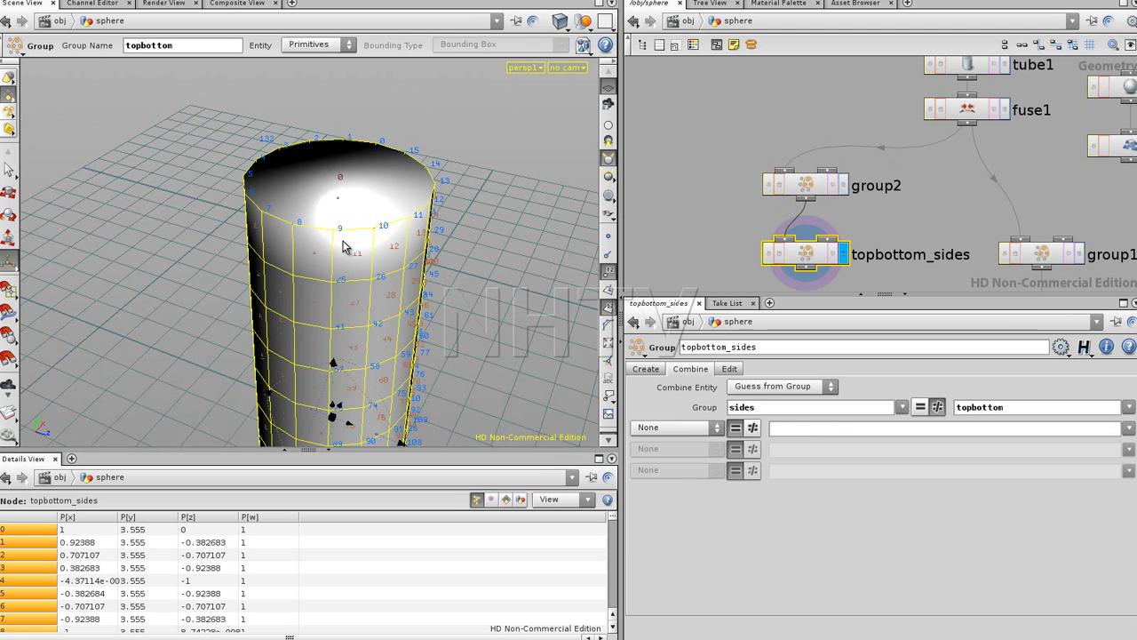
pyautogui.keyDown('alt'); pyautogui.moveTo(311, 256); pyautogui.dragTo(319, 286); pyautogui.keyUp('alt')
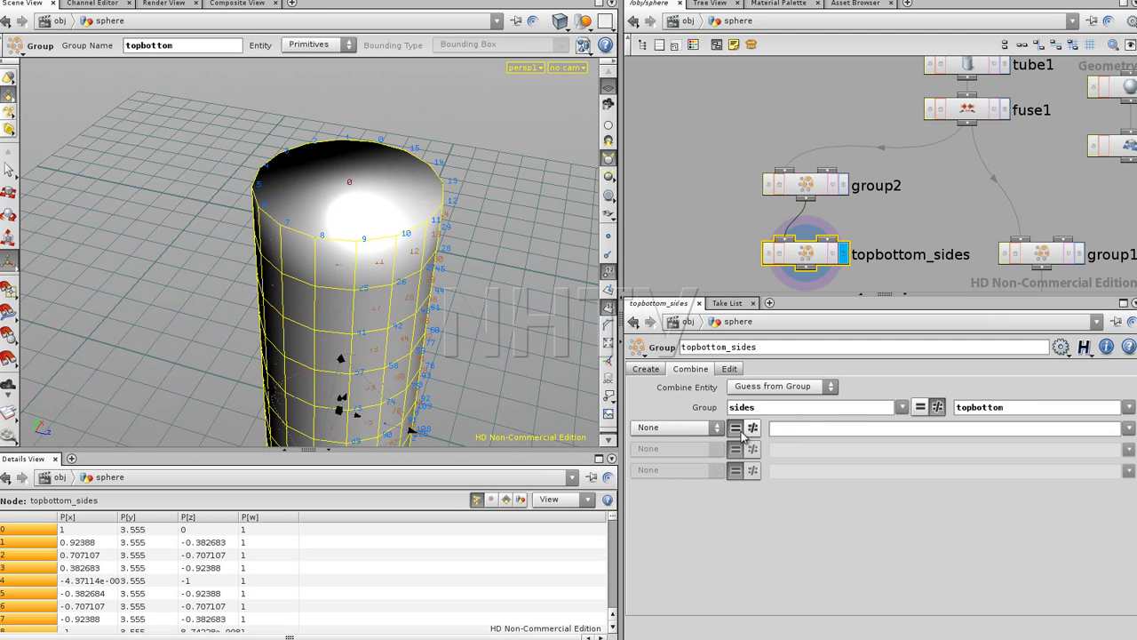
pyautogui.click(710, 430)
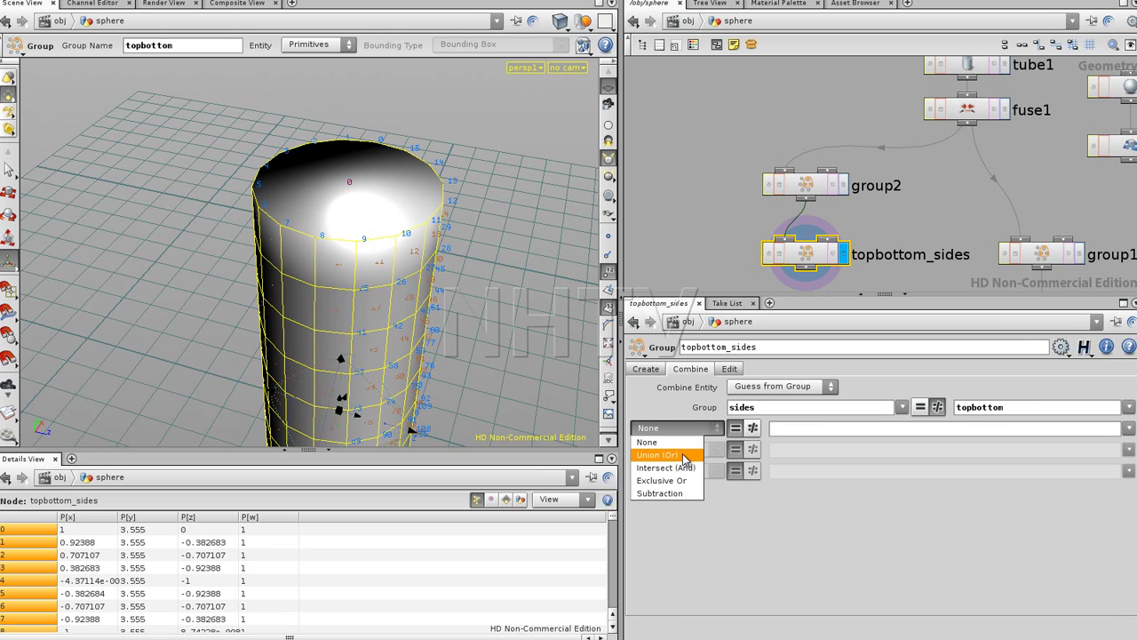
pyautogui.click(684, 493)
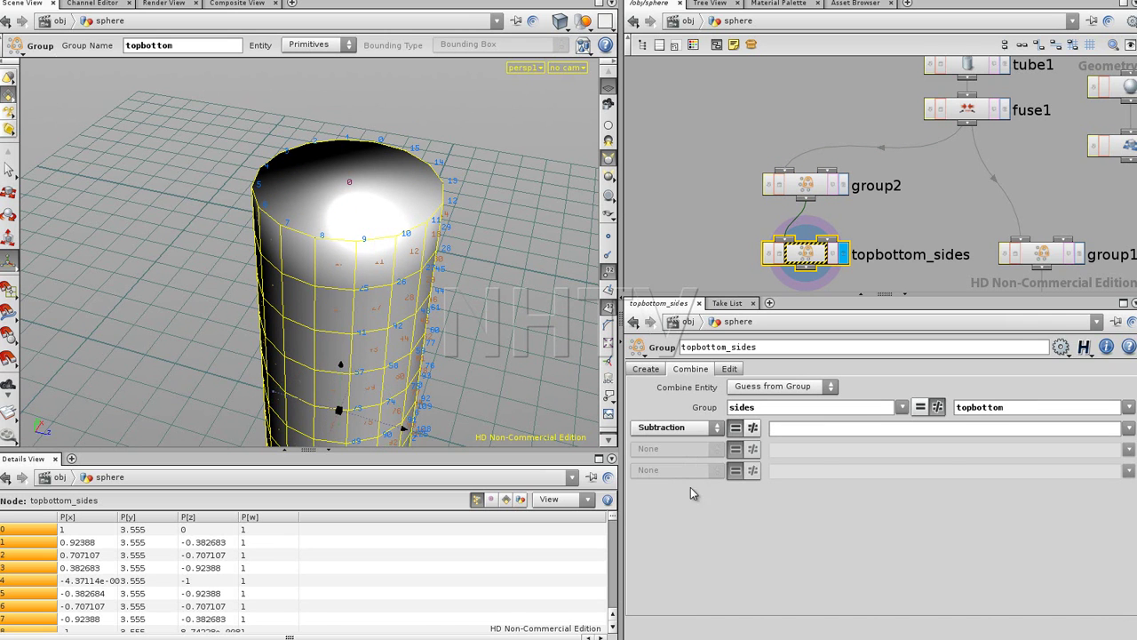
pyautogui.click(1129, 430)
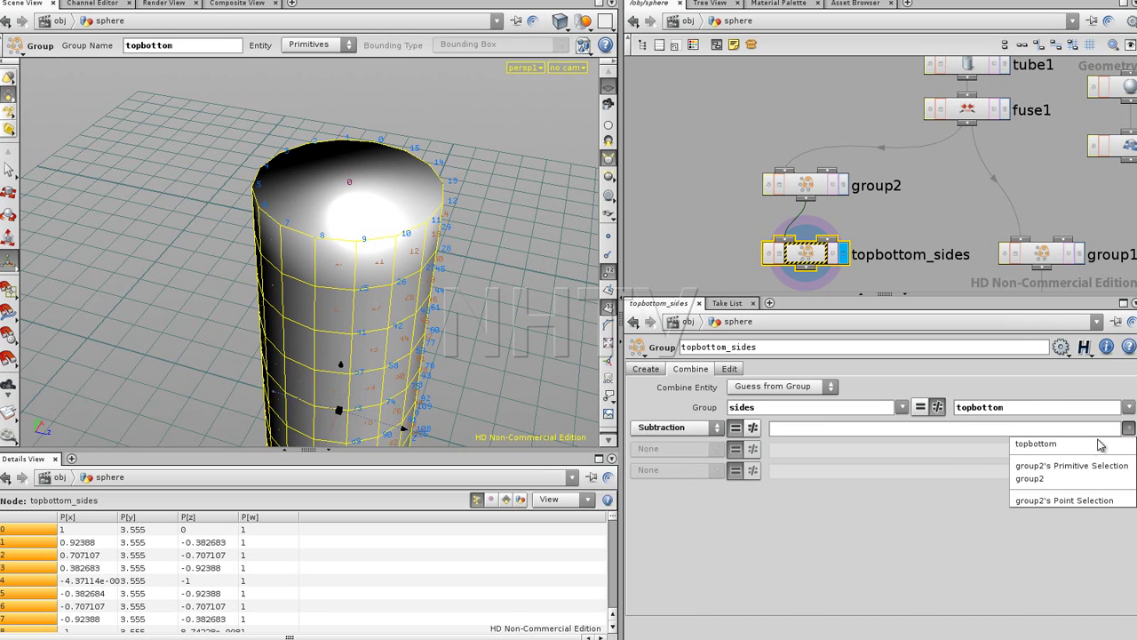
pyautogui.click(1066, 480)
pyautogui.click(912, 222)
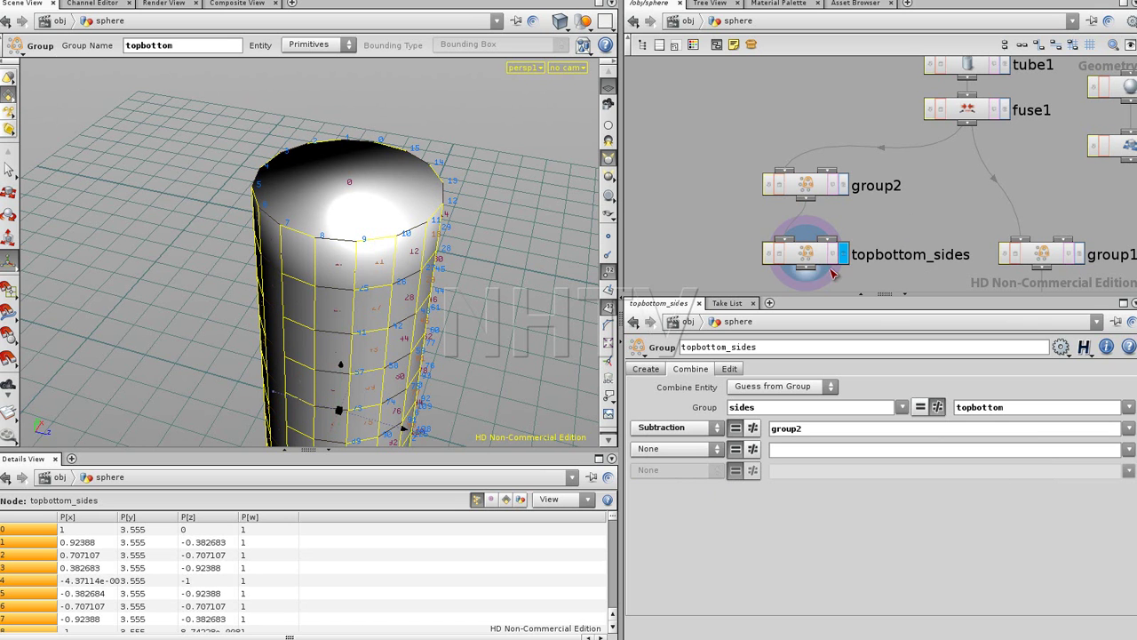
# - Compare the grouped faces of topbottom_sides and group2 from several angles around the tube
pyautogui.keyDown('alt'); pyautogui.moveTo(314, 279); pyautogui.dragTo(281, 261, button='right'); pyautogui.keyUp('alt')
pyautogui.keyDown('alt'); pyautogui.moveTo(281, 261); pyautogui.dragTo(332, 290); pyautogui.keyUp('alt')
pyautogui.keyDown('alt'); pyautogui.moveTo(332, 289); pyautogui.dragTo(471, 274, button='right'); pyautogui.keyUp('alt')
pyautogui.keyDown('alt'); pyautogui.moveTo(470, 273); pyautogui.dragTo(404, 295); pyautogui.keyUp('alt')
pyautogui.click(843, 184)
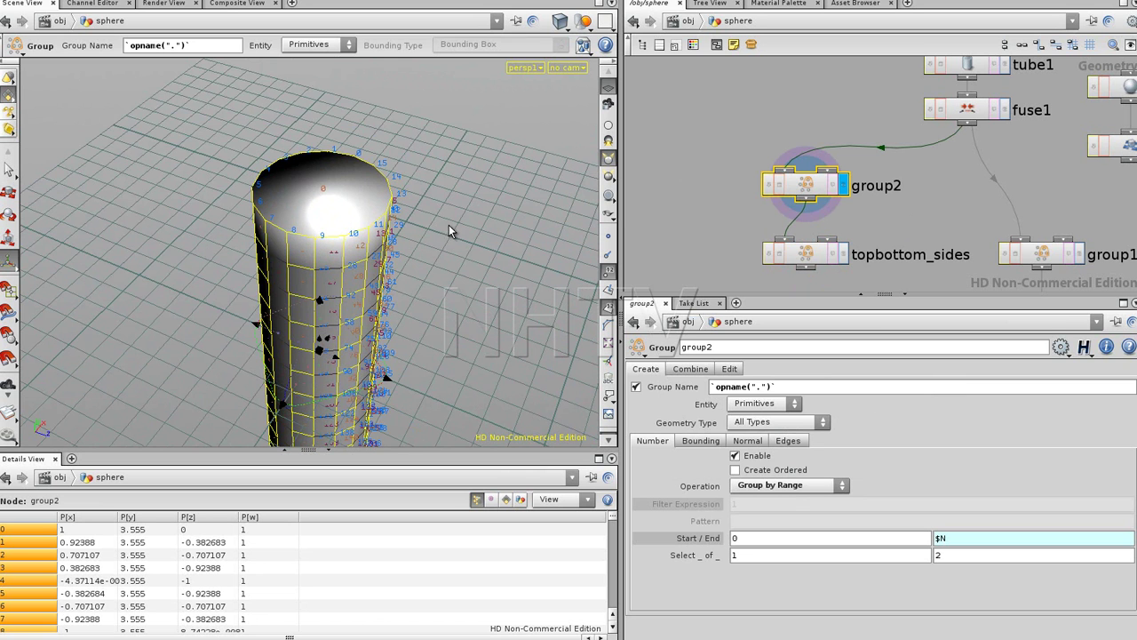
pyautogui.moveTo(408, 216); pyautogui.dragTo(338, 433)
pyautogui.click(832, 254)
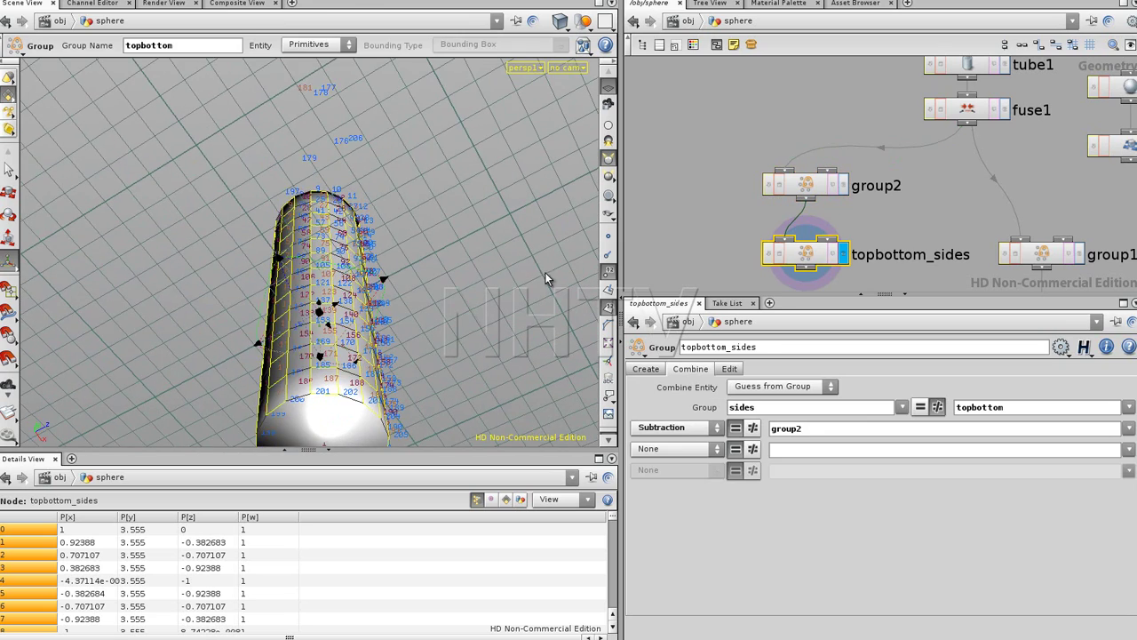
pyautogui.moveTo(373, 313); pyautogui.dragTo(347, 241)
pyautogui.press('Return')
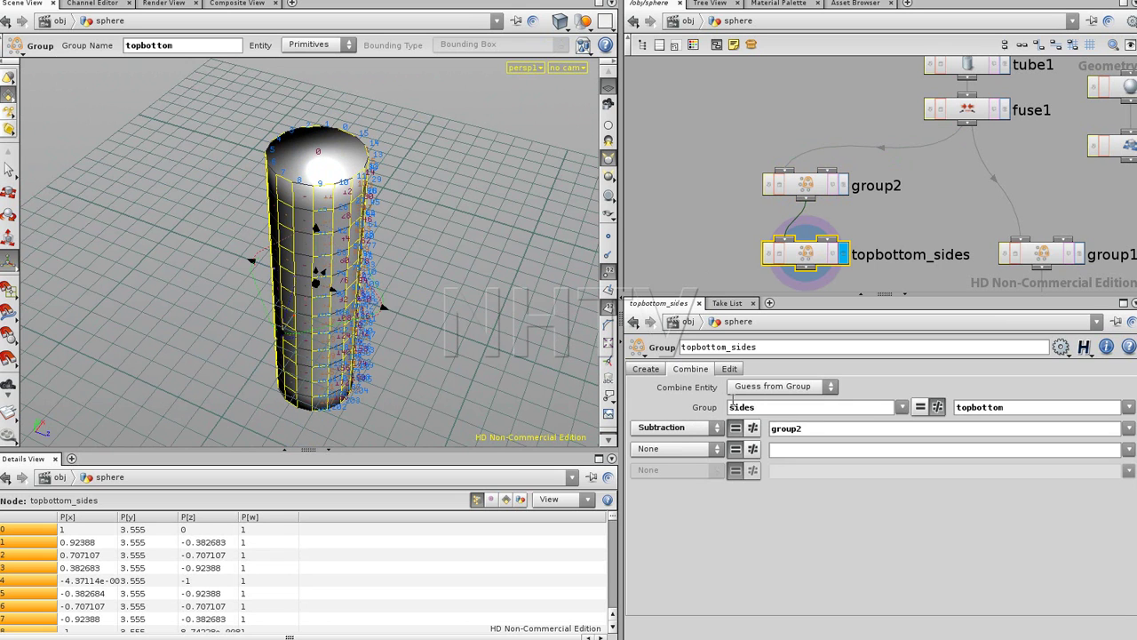
# - Remove the group2 subtraction from the sides group, setting its operation to None, and delete the group2 node
pyautogui.doubleClick(822, 428)
pyautogui.press('BackSpace')
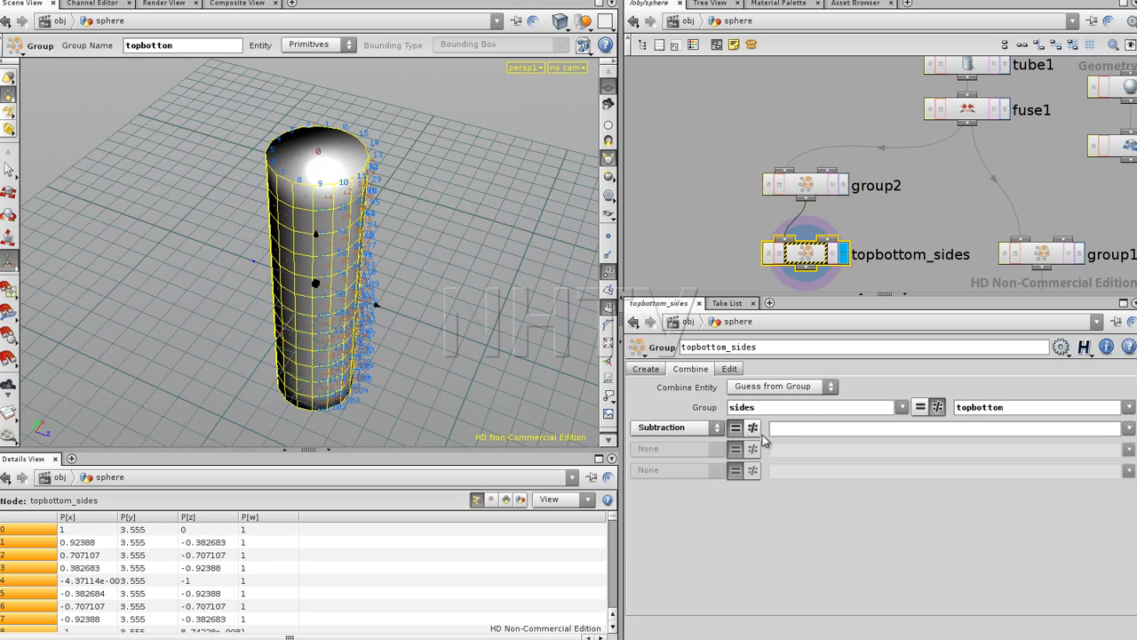
pyautogui.click(686, 428)
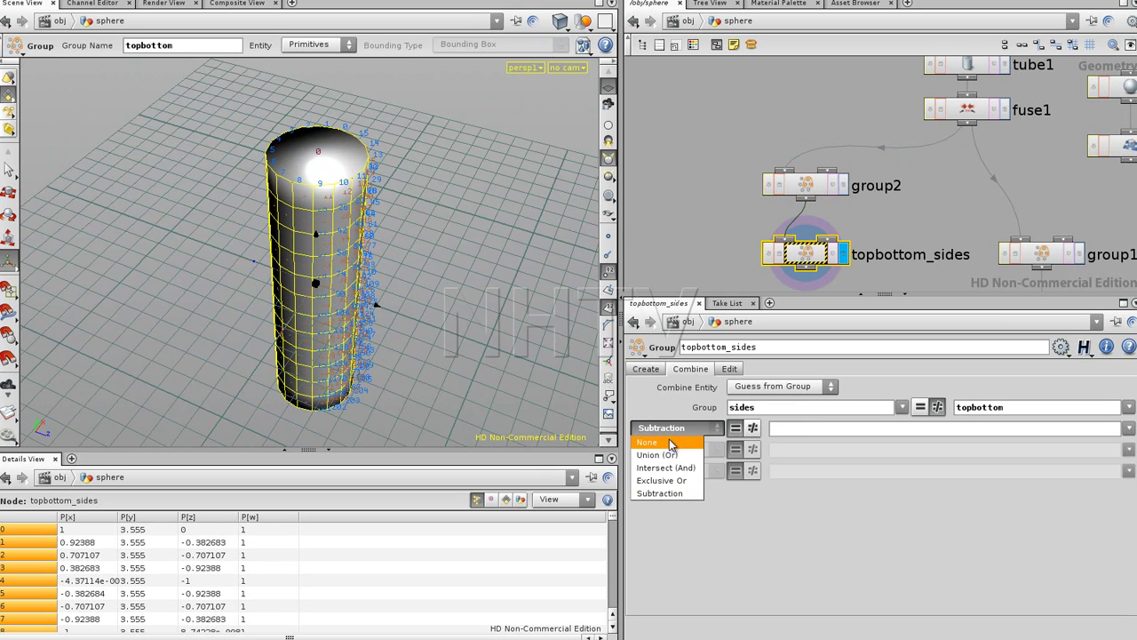
pyautogui.click(658, 441)
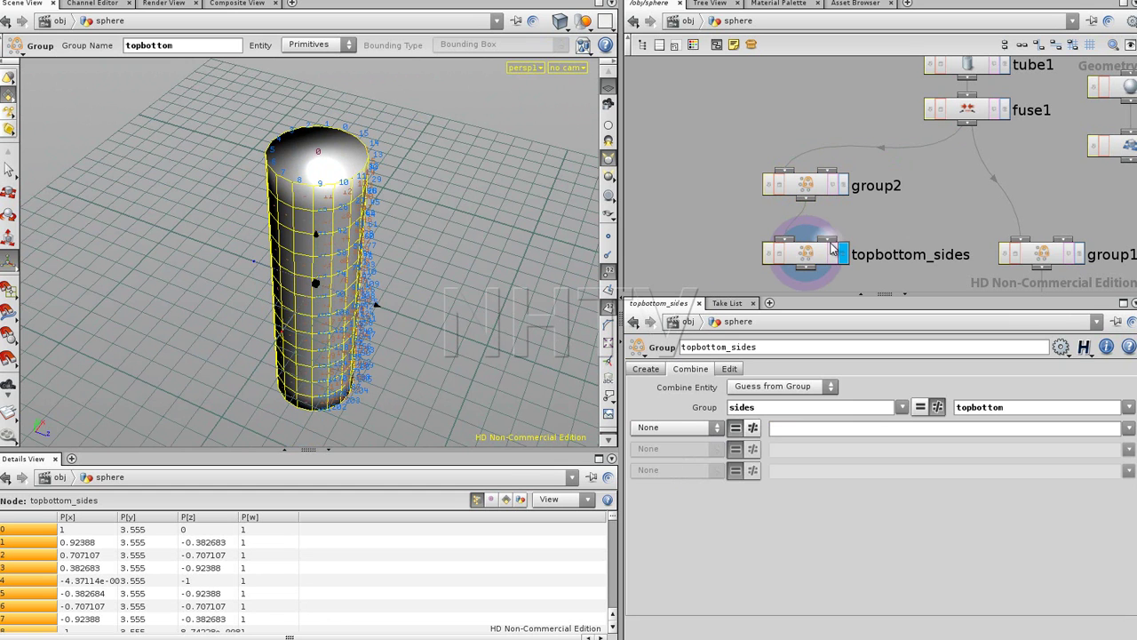
pyautogui.click(804, 186)
pyautogui.press('Delete')
# - Put topbottom_sides in place of group1 between fuse1 and uvproject1, deleting the group1 node
pyautogui.moveTo(813, 257); pyautogui.dragTo(975, 169)
pyautogui.moveTo(1075, 200); pyautogui.dragTo(931, 169, button='middle')
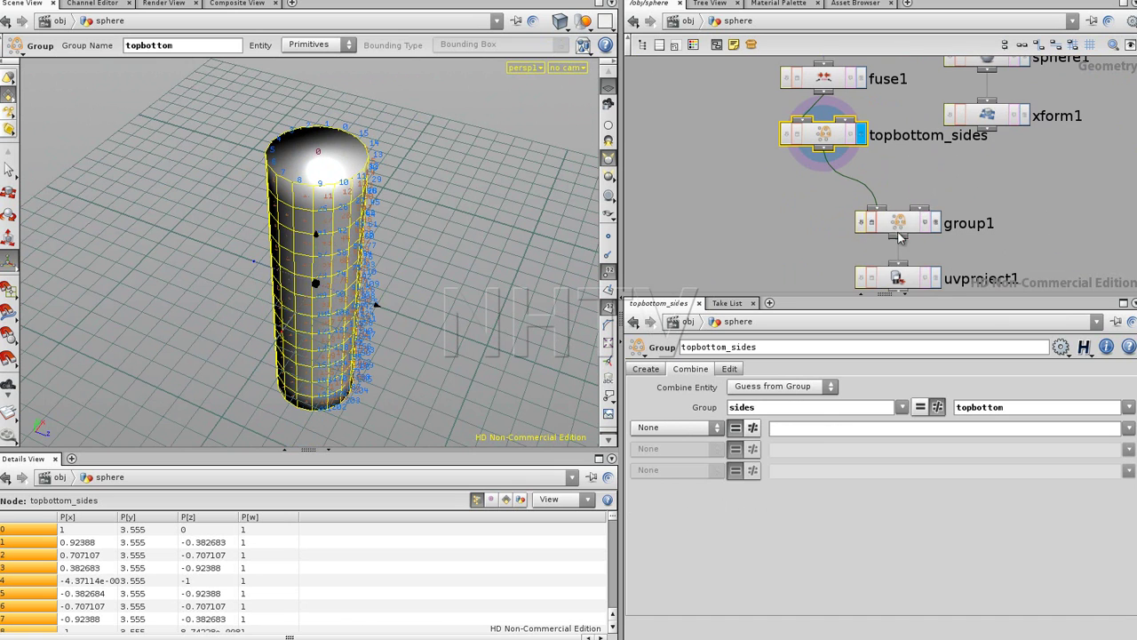
pyautogui.click(906, 231)
pyautogui.press('Delete')
pyautogui.moveTo(892, 277); pyautogui.dragTo(804, 264)
pyautogui.click(897, 191)
pyautogui.middleClick(825, 140)
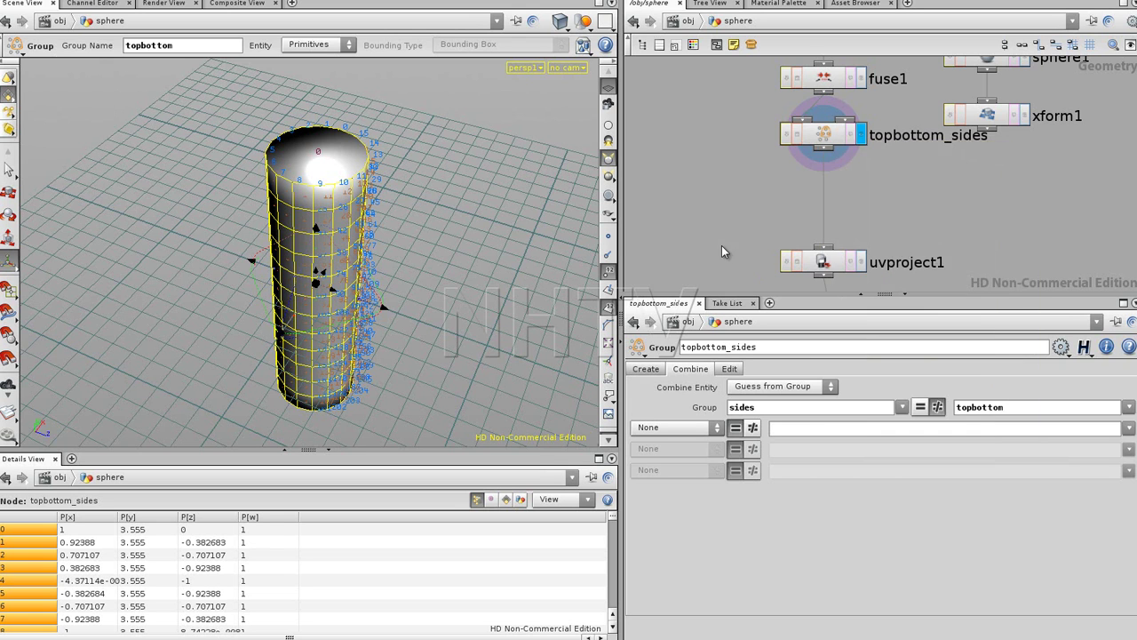
# - Display the material1 node below vopsop1 and inspect its UV map texture on the tube
pyautogui.click(835, 263)
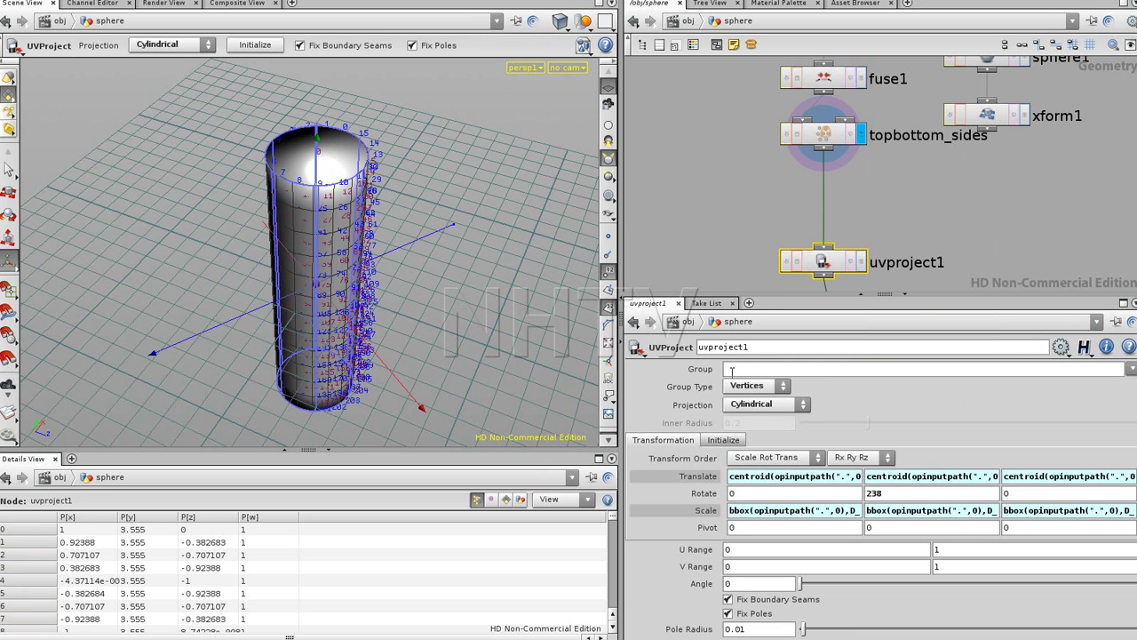
pyautogui.moveTo(930, 208); pyautogui.dragTo(927, 71, button='middle')
pyautogui.moveTo(1013, 172); pyautogui.dragTo(968, 133, button='middle')
pyautogui.moveTo(744, 156); pyautogui.dragTo(782, 195)
pyautogui.click(808, 200)
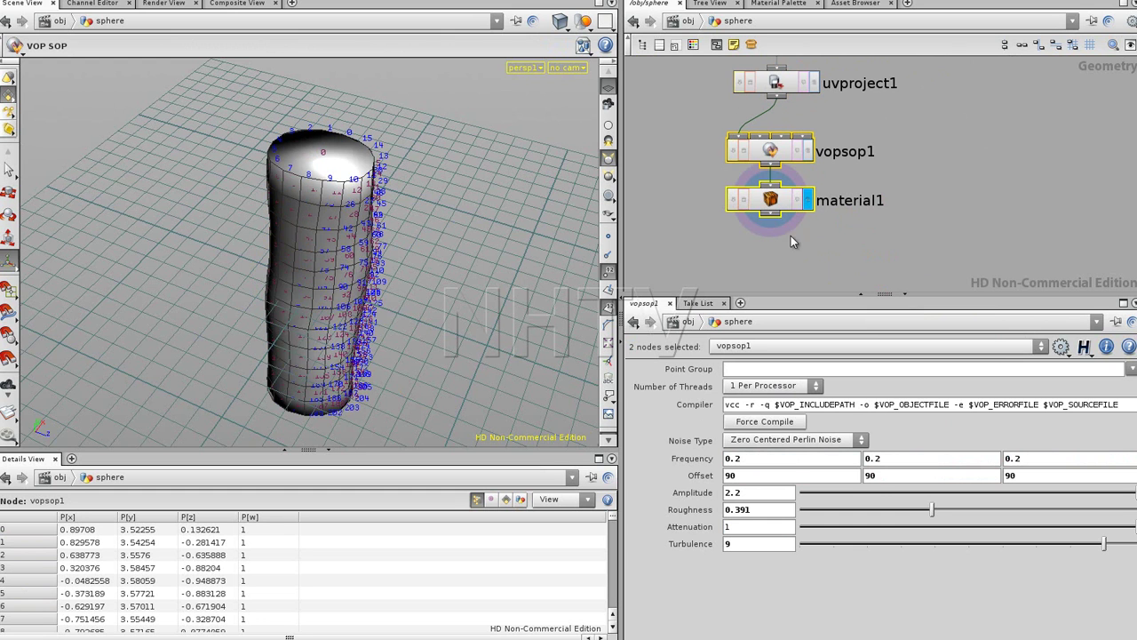
pyautogui.click(787, 204)
pyautogui.click(759, 240)
pyautogui.keyDown('alt'); pyautogui.moveTo(386, 184); pyautogui.dragTo(179, 194); pyautogui.keyUp('alt')
# - Line up the uvproject1 node directly below topbottom_sides
pyautogui.moveTo(899, 110); pyautogui.dragTo(891, 258, button='middle')
pyautogui.moveTo(897, 170); pyautogui.dragTo(900, 147, button='middle')
pyautogui.moveTo(770, 206); pyautogui.dragTo(770, 180)
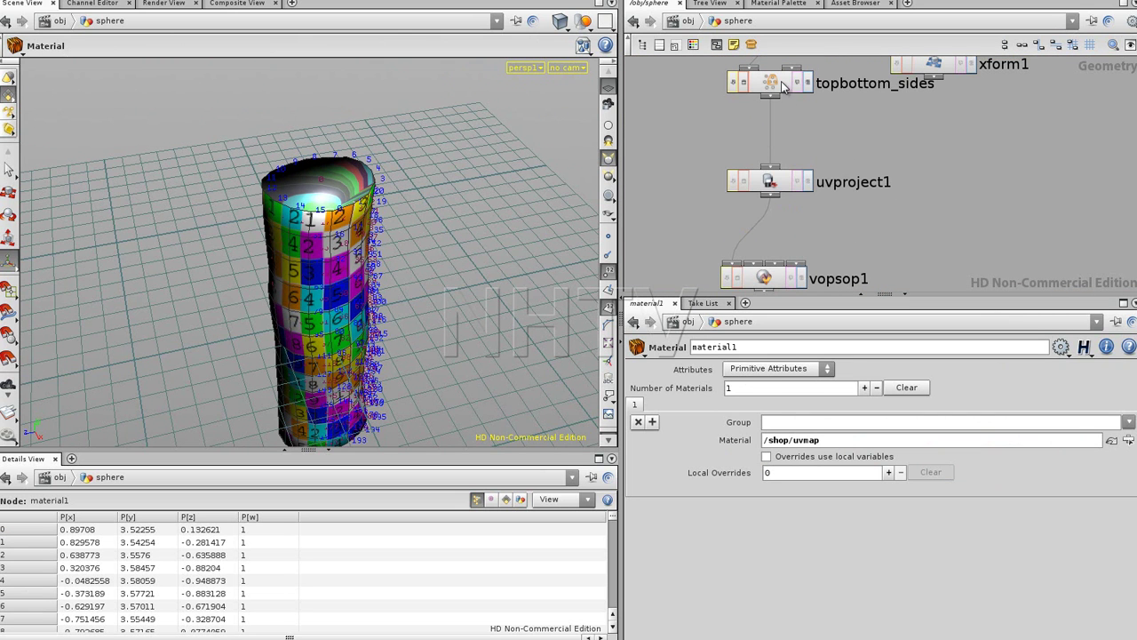
# - Restrict the uvproject1 projection to the sides group and check the texture on the tube
pyautogui.click(769, 183)
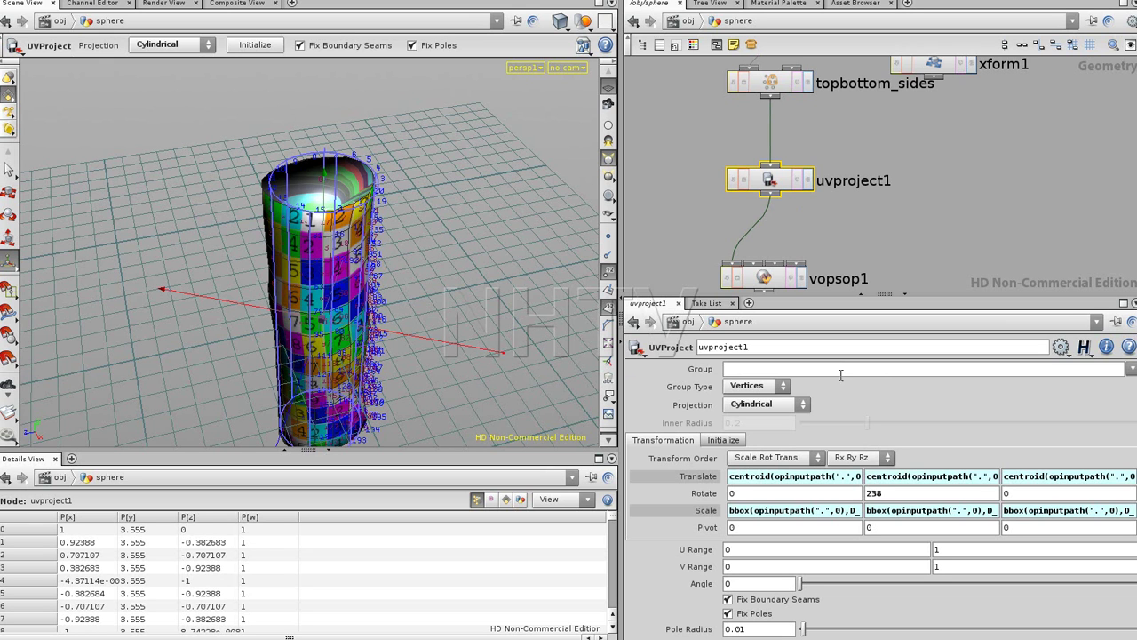
pyautogui.click(1131, 368)
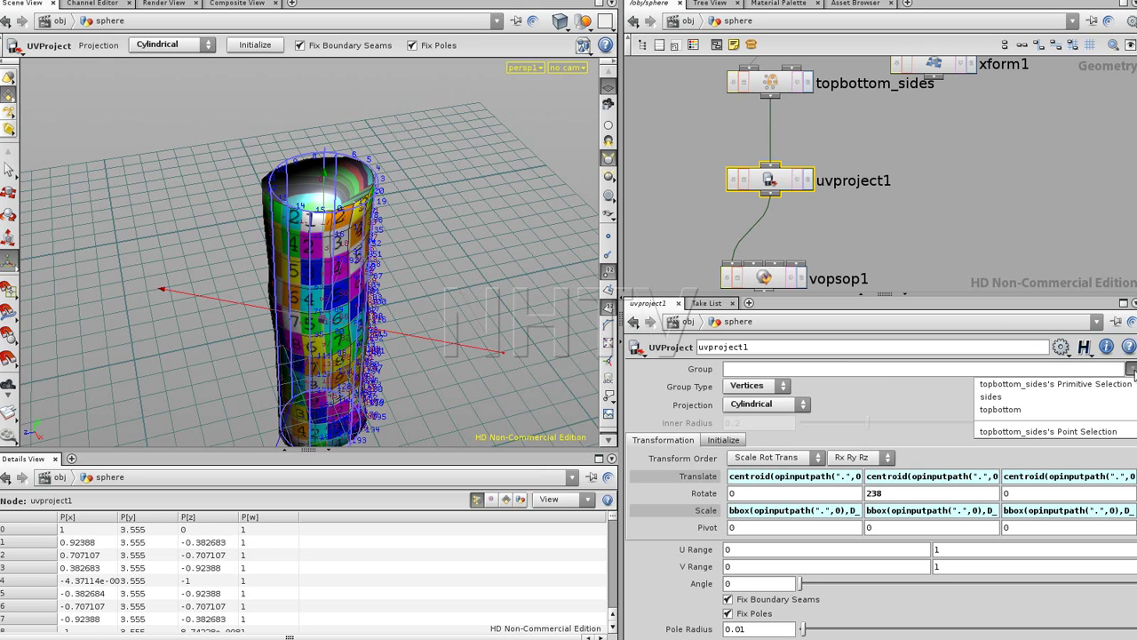
pyautogui.click(1040, 399)
pyautogui.keyDown('alt'); pyautogui.moveTo(286, 162); pyautogui.dragTo(263, 251); pyautogui.keyUp('alt')
pyautogui.moveTo(408, 129); pyautogui.dragTo(394, 234, button='middle')
pyautogui.moveTo(394, 234); pyautogui.dragTo(551, 214, button='right')
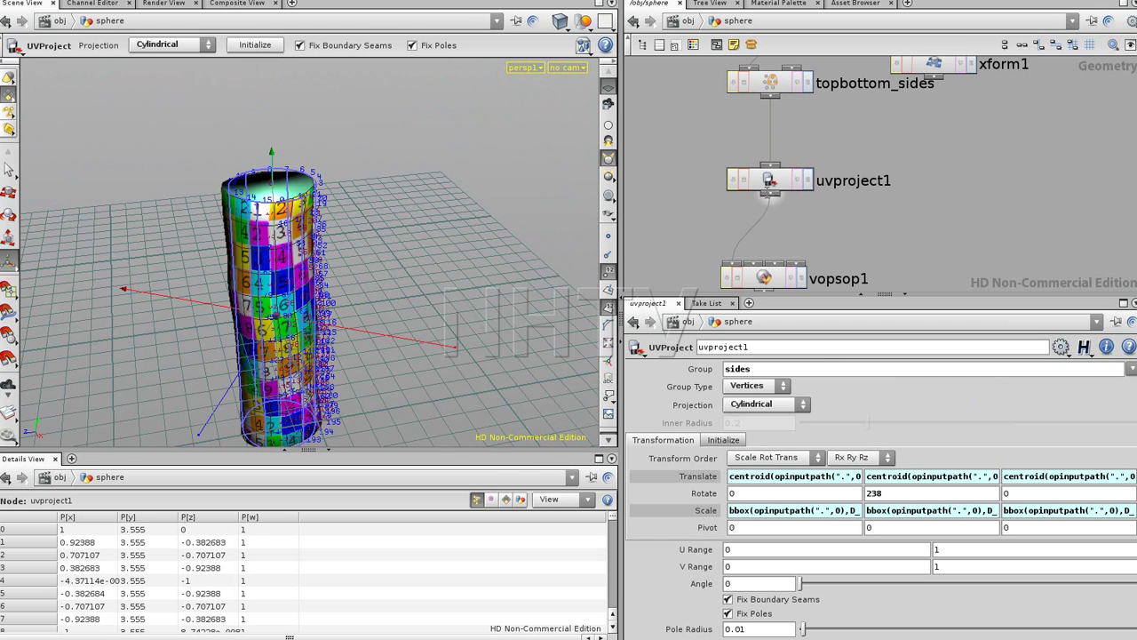
# - Move the vopsop1 and material1 nodes together further down to make room below uvproject1
pyautogui.moveTo(942, 215); pyautogui.dragTo(944, 99, button='middle')
pyautogui.moveTo(895, 104); pyautogui.dragTo(732, 248)
pyautogui.moveTo(765, 171); pyautogui.dragTo(771, 205)
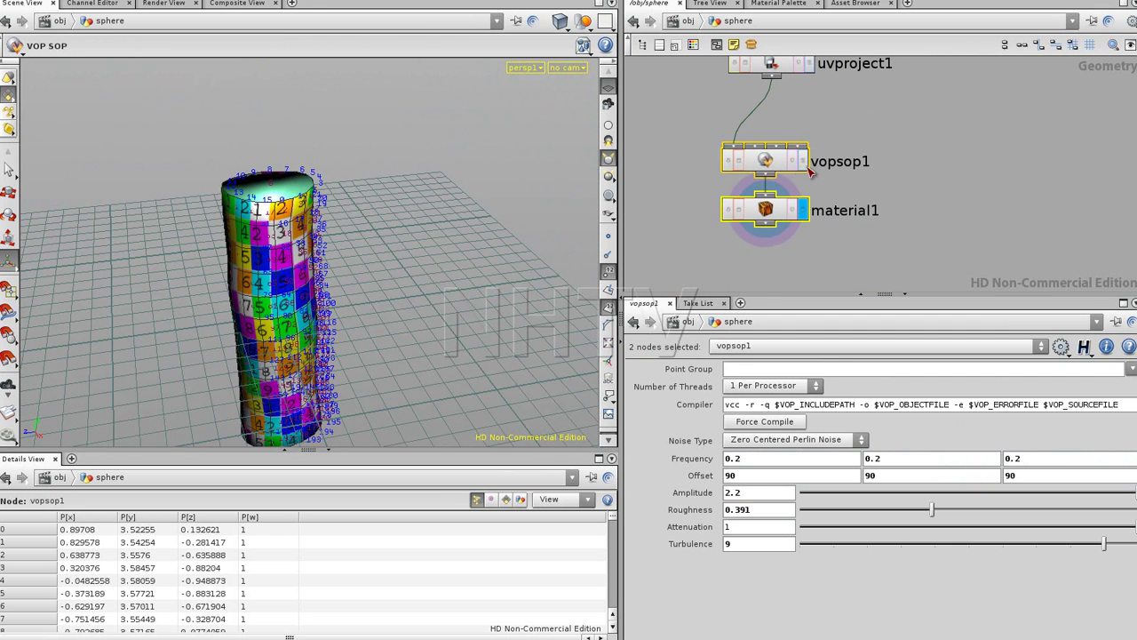
pyautogui.moveTo(771, 209); pyautogui.dragTo(774, 282, button='middle')
# - Duplicate the uvproject1 node and insert the copy between uvproject1 and vopsop1
pyautogui.click(782, 142)
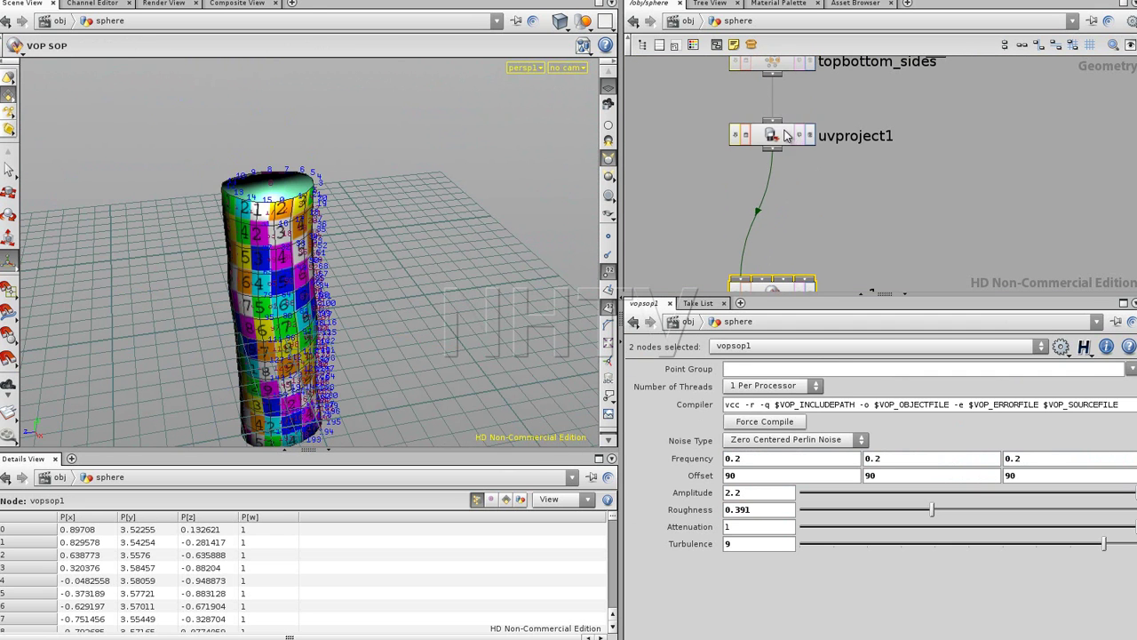
pyautogui.hotkey('ctrl', 'c')
pyautogui.hotkey('ctrl', 'v')
pyautogui.moveTo(872, 190); pyautogui.dragTo(803, 192)
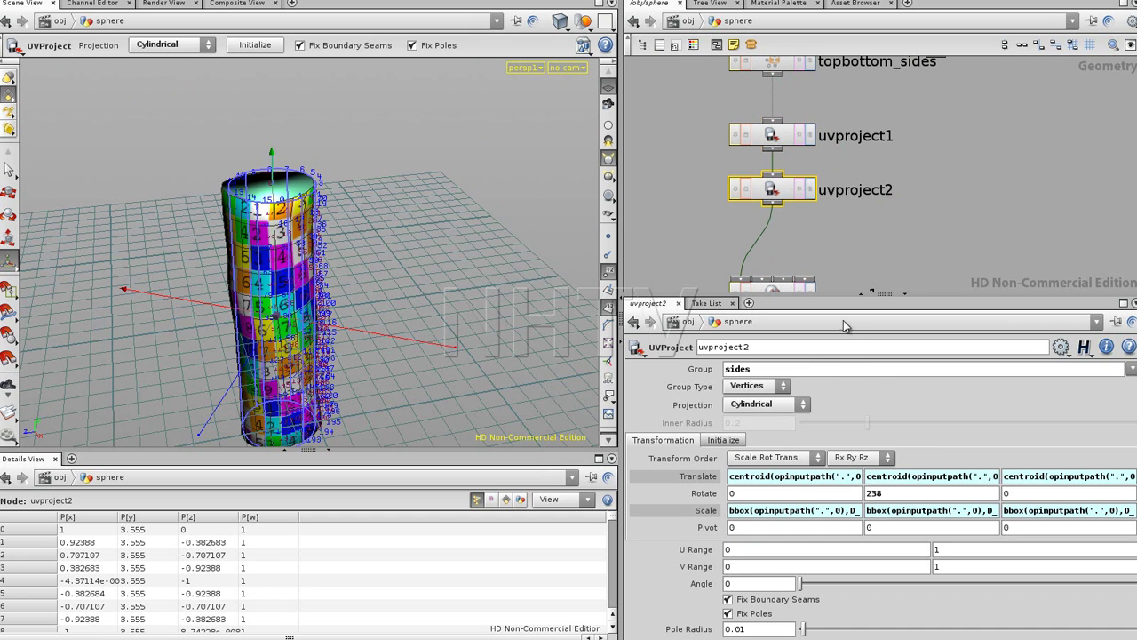
# - Apply uvproject2 to the topbottom group and set its projection to Orthographic
pyautogui.click(1131, 369)
pyautogui.click(1132, 397)
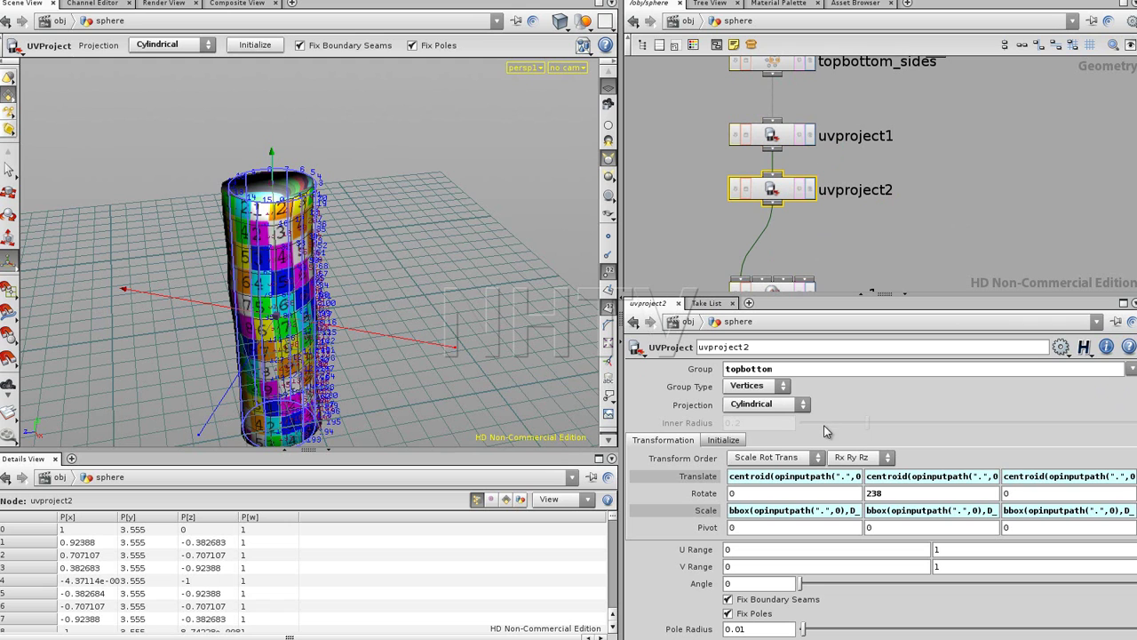
pyautogui.click(778, 406)
pyautogui.click(756, 418)
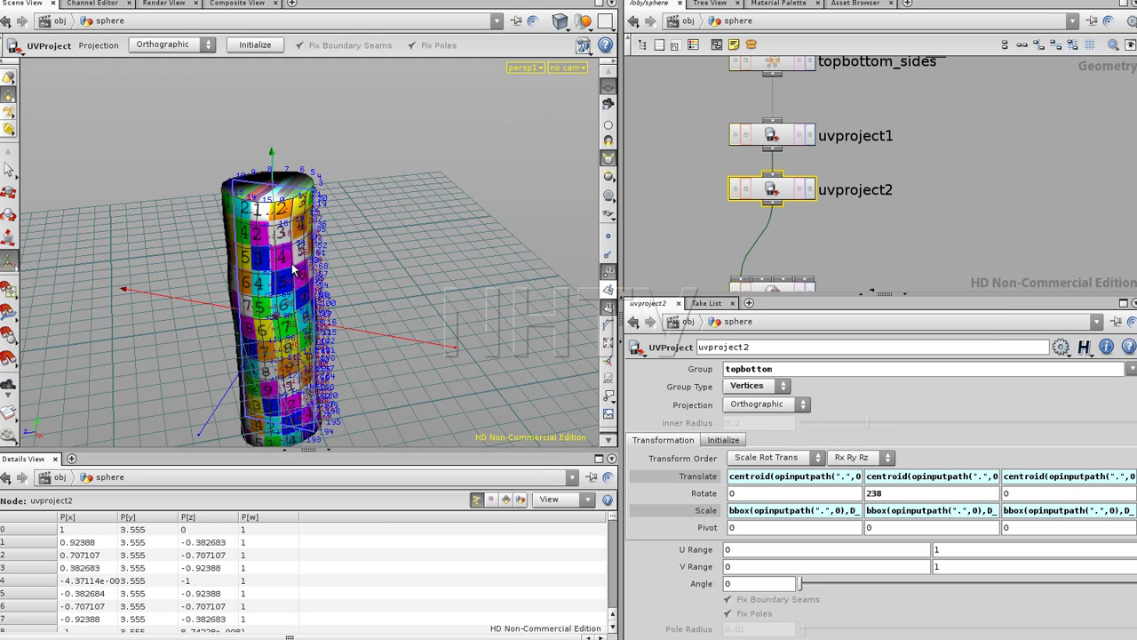
# - Set the uvproject2 rotation to 0 in Y and -90 in X so it projects vertically onto the caps
pyautogui.moveTo(920, 493); pyautogui.dragTo(786, 458)
pyautogui.write('0')
pyautogui.press('Return')
pyautogui.click(973, 196)
pyautogui.moveTo(293, 265); pyautogui.dragTo(273, 320)
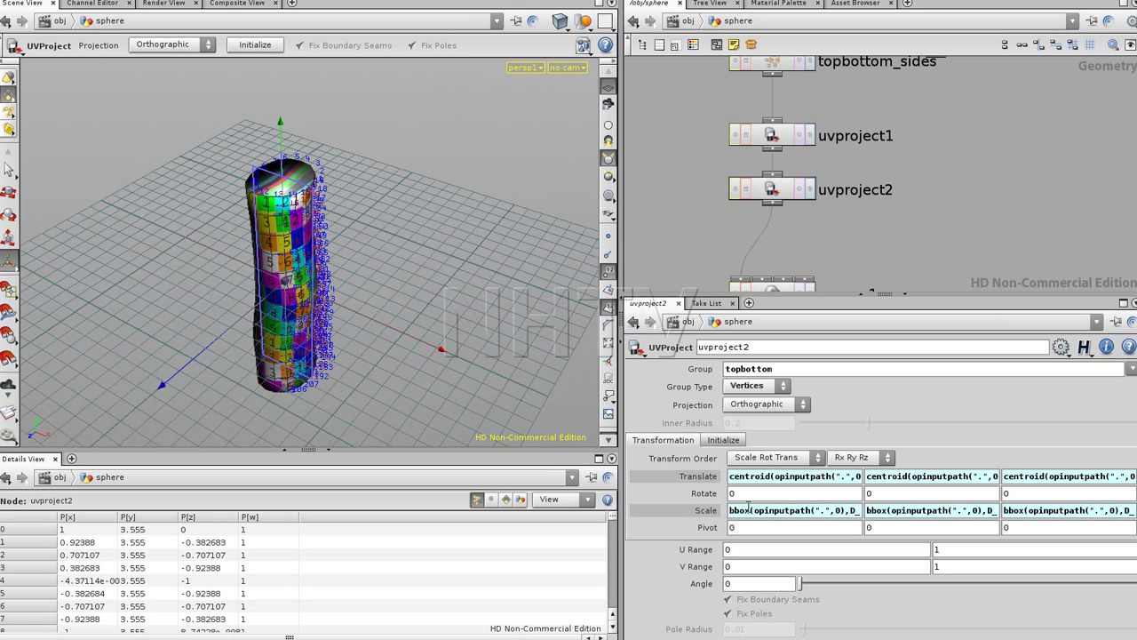
pyautogui.write('90')
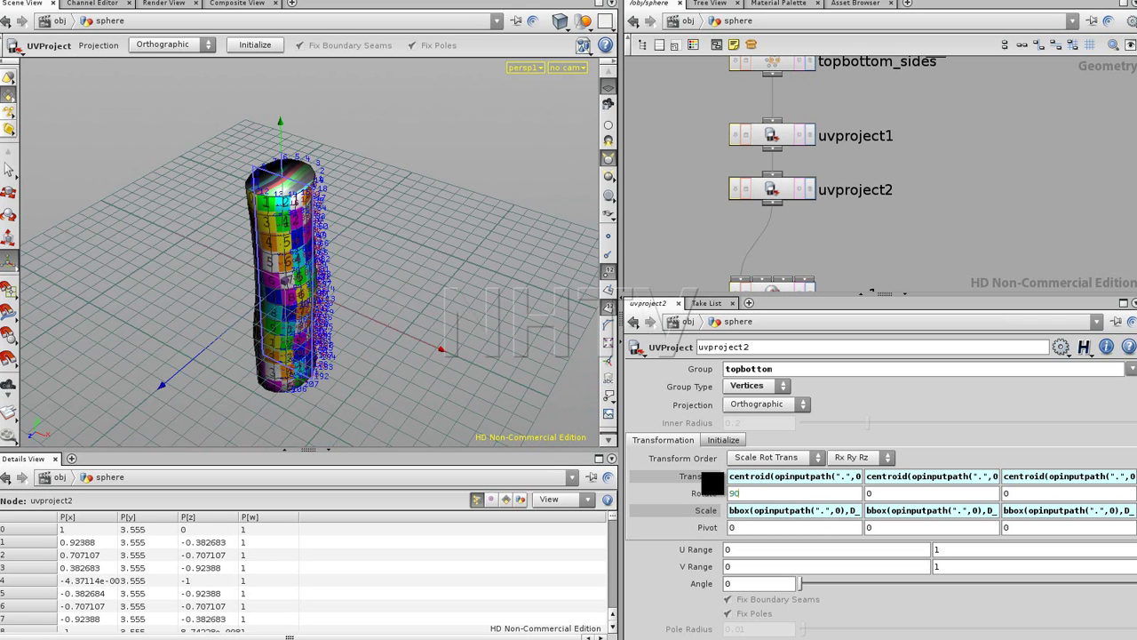
pyautogui.press('Return')
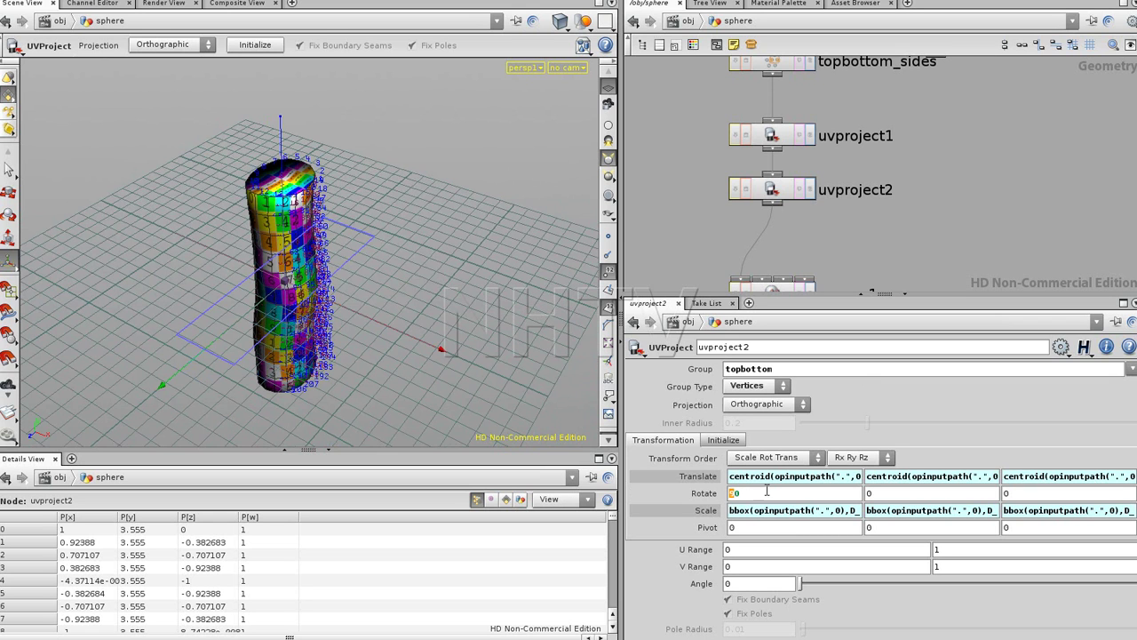
pyautogui.write('-9')
pyautogui.press('Return')
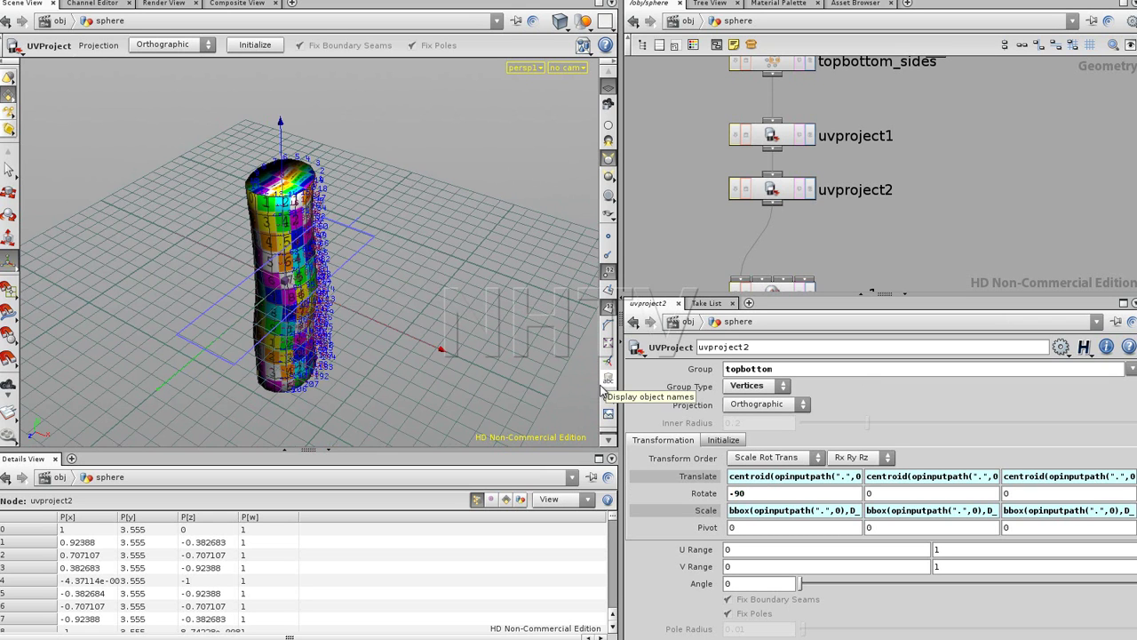
# - Examine the projected texture on the tube's bottom and top caps
pyautogui.keyDown('alt'); pyautogui.moveTo(331, 226); pyautogui.dragTo(334, 247, button='middle'); pyautogui.keyUp('alt')
pyautogui.keyDown('alt'); pyautogui.moveTo(334, 247); pyautogui.dragTo(353, 326, button='right'); pyautogui.keyUp('alt')
pyautogui.keyDown('alt'); pyautogui.moveTo(353, 325); pyautogui.dragTo(435, 302, button='middle'); pyautogui.keyUp('alt')
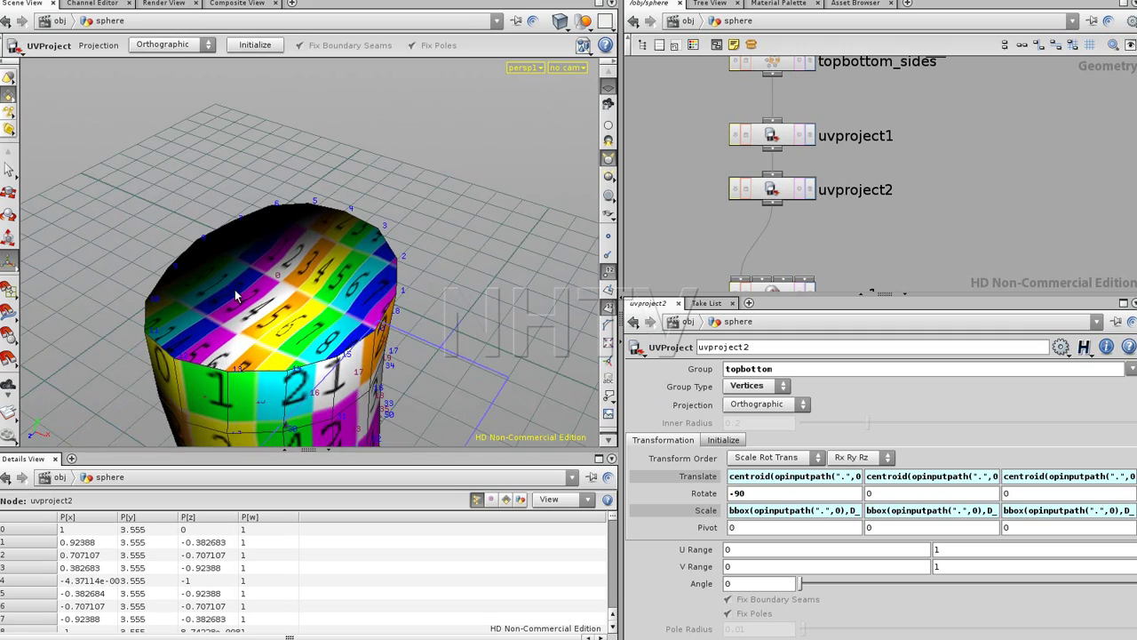
pyautogui.keyDown('alt'); pyautogui.moveTo(348, 261); pyautogui.dragTo(291, 318); pyautogui.keyUp('alt')
pyautogui.press('Return')
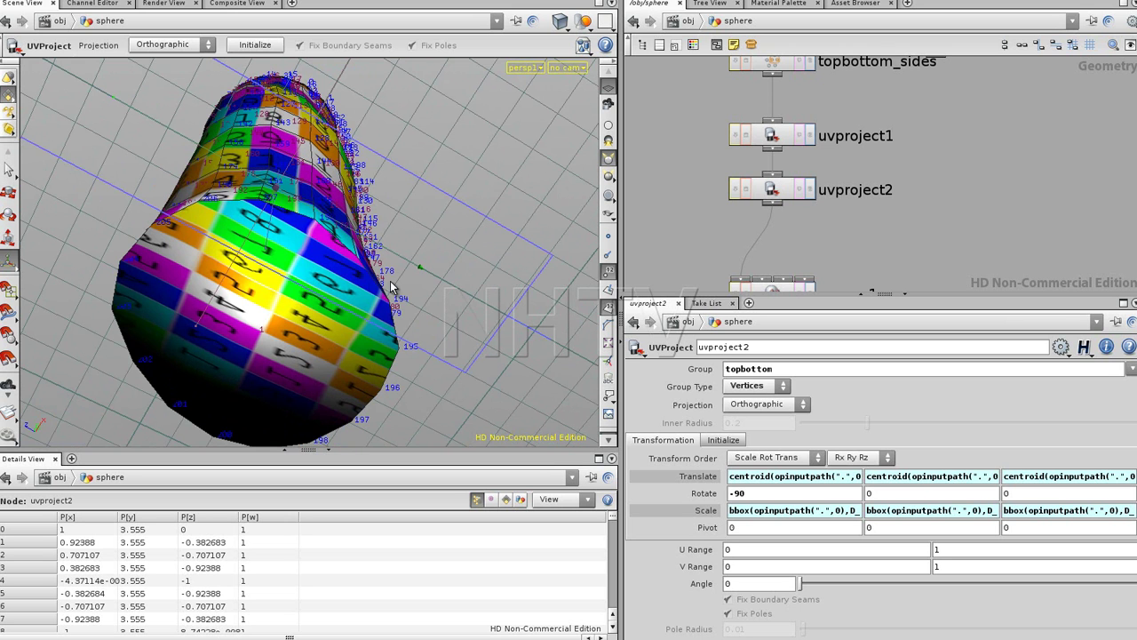
pyautogui.keyDown('alt'); pyautogui.moveTo(311, 115); pyautogui.dragTo(361, 248); pyautogui.keyUp('alt')
pyautogui.press('Return')
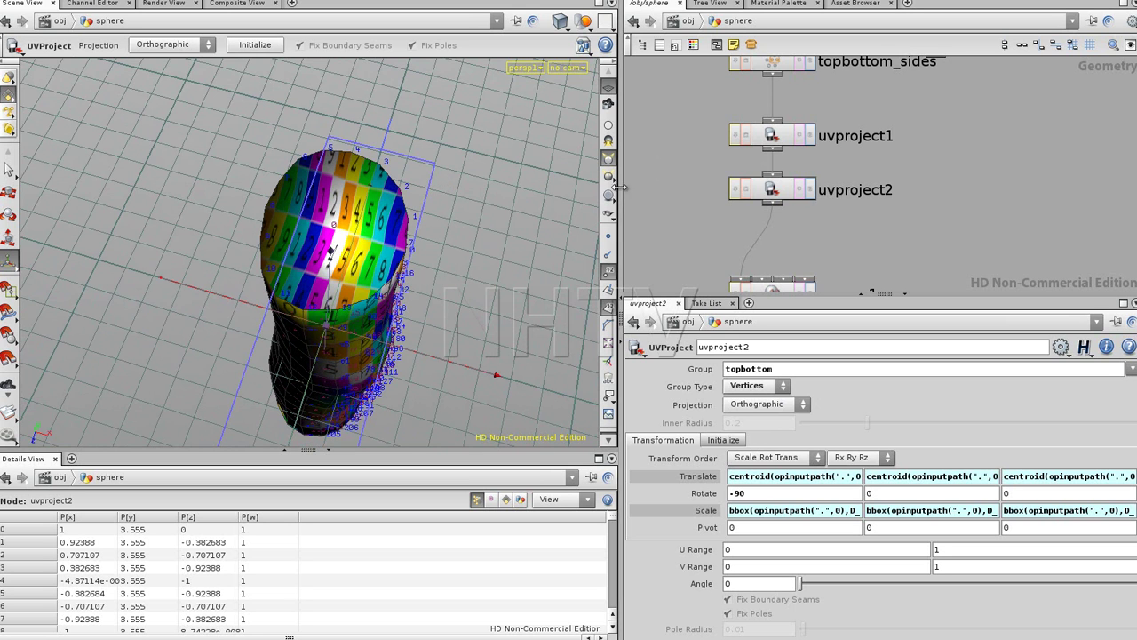
pyautogui.keyDown('alt'); pyautogui.moveTo(414, 179); pyautogui.dragTo(282, 236); pyautogui.keyUp('alt')
# - Try an X rotation of 0 on uvproject2 to compare the cap projection, and restore it to -90
pyautogui.press('s')
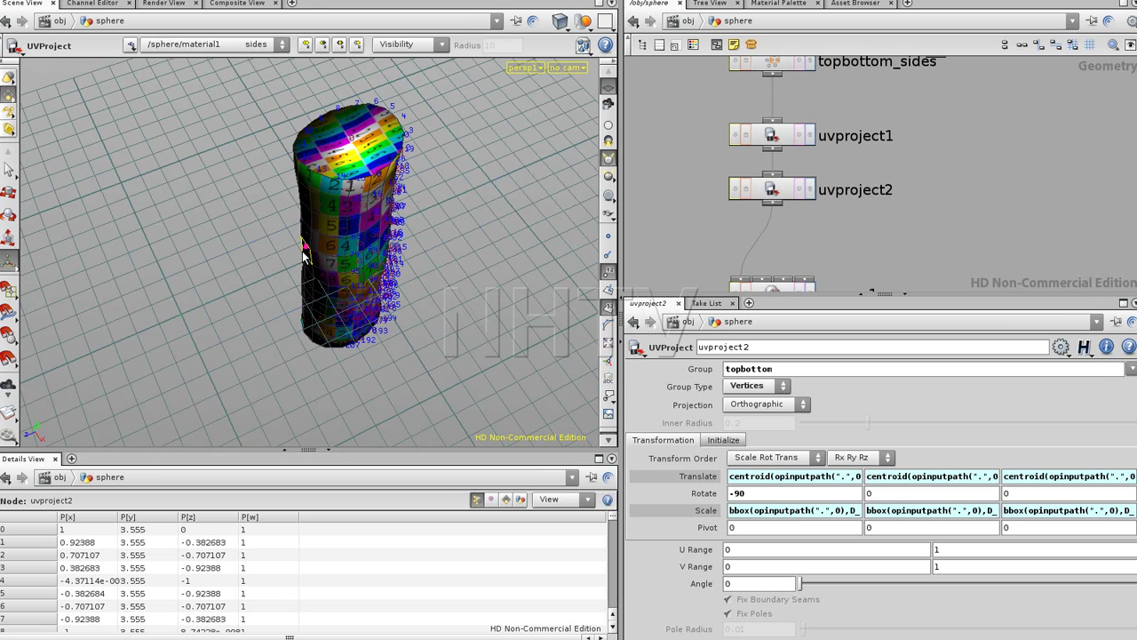
pyautogui.click(788, 196)
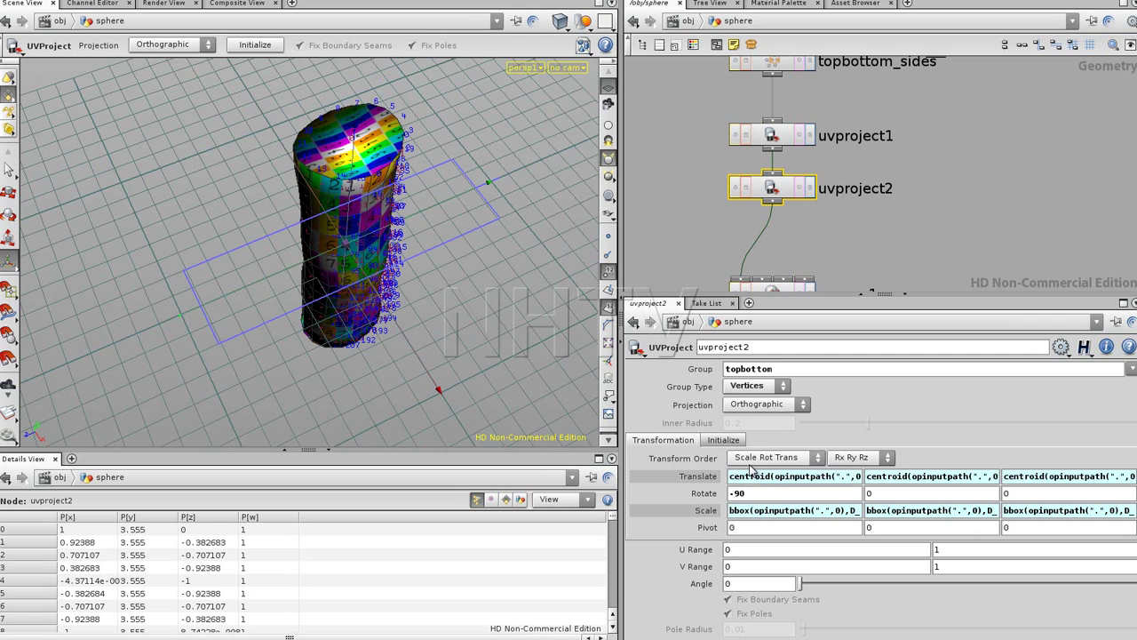
pyautogui.moveTo(750, 492); pyautogui.dragTo(628, 493)
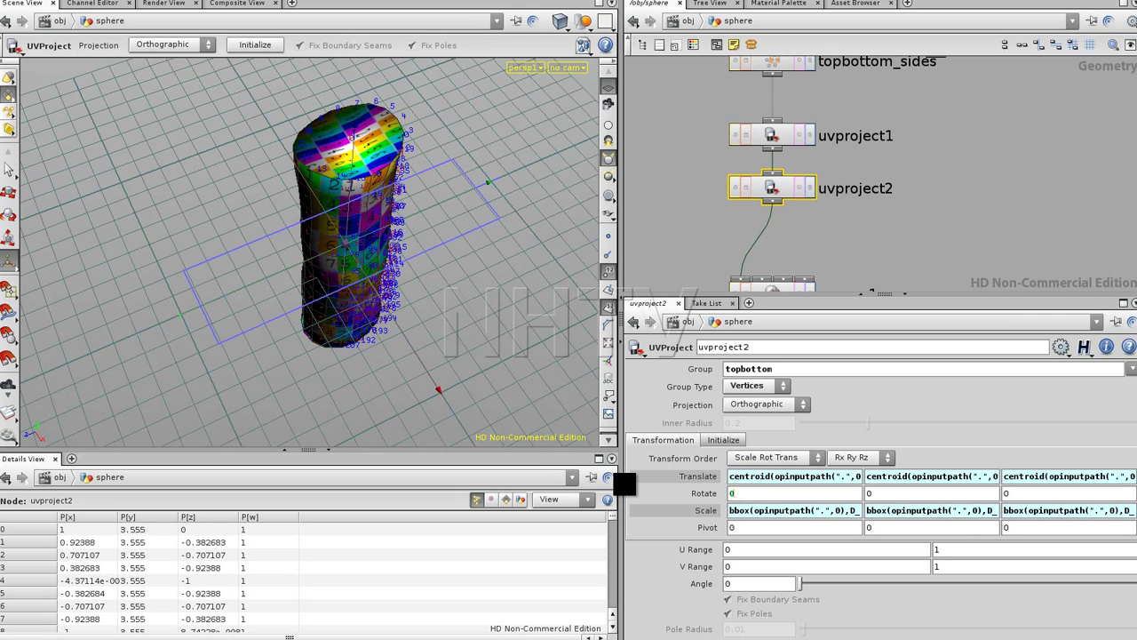
pyautogui.write('0')
pyautogui.press('Return')
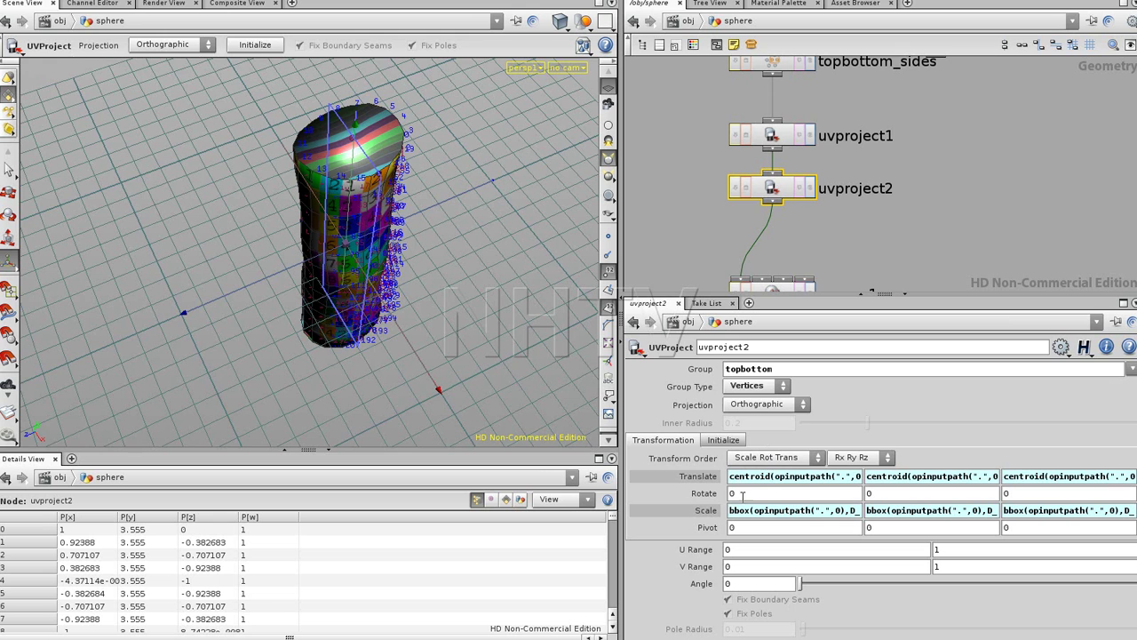
pyautogui.write('-90')
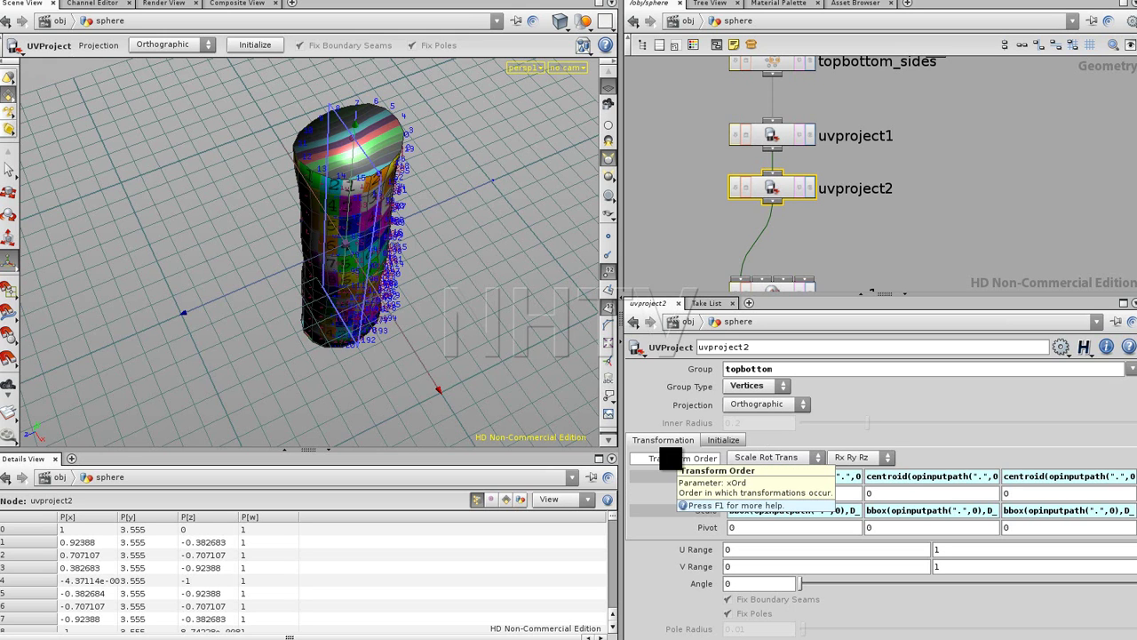
pyautogui.press('Return')
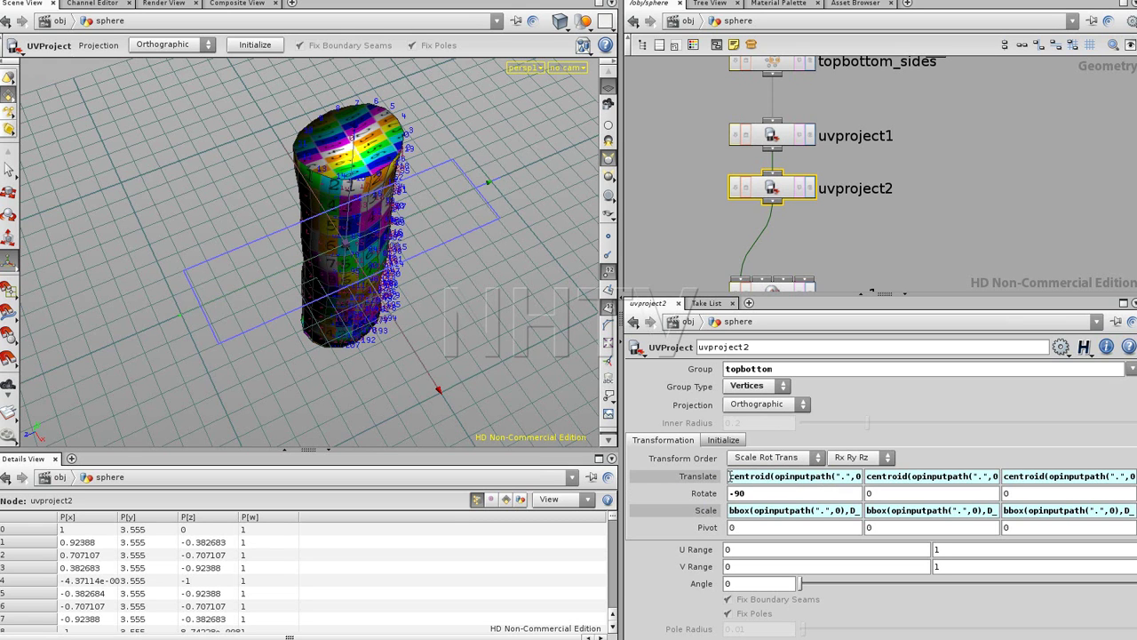
# - Change the transform order of uvproject2 to Rot Scale Trans
pyautogui.click(790, 462)
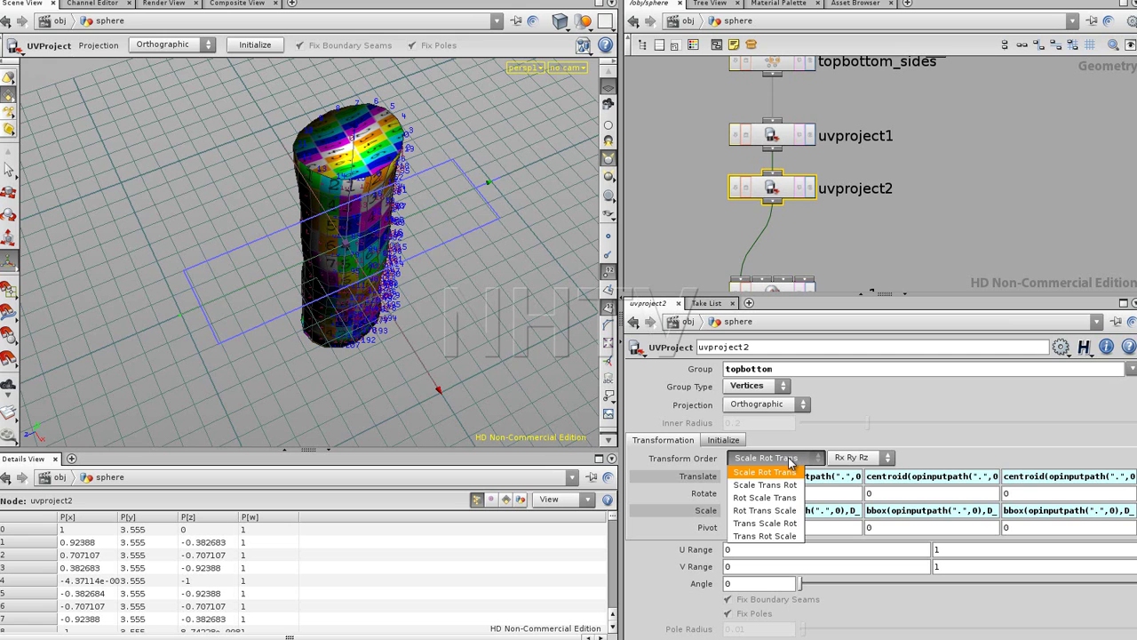
pyautogui.click(774, 497)
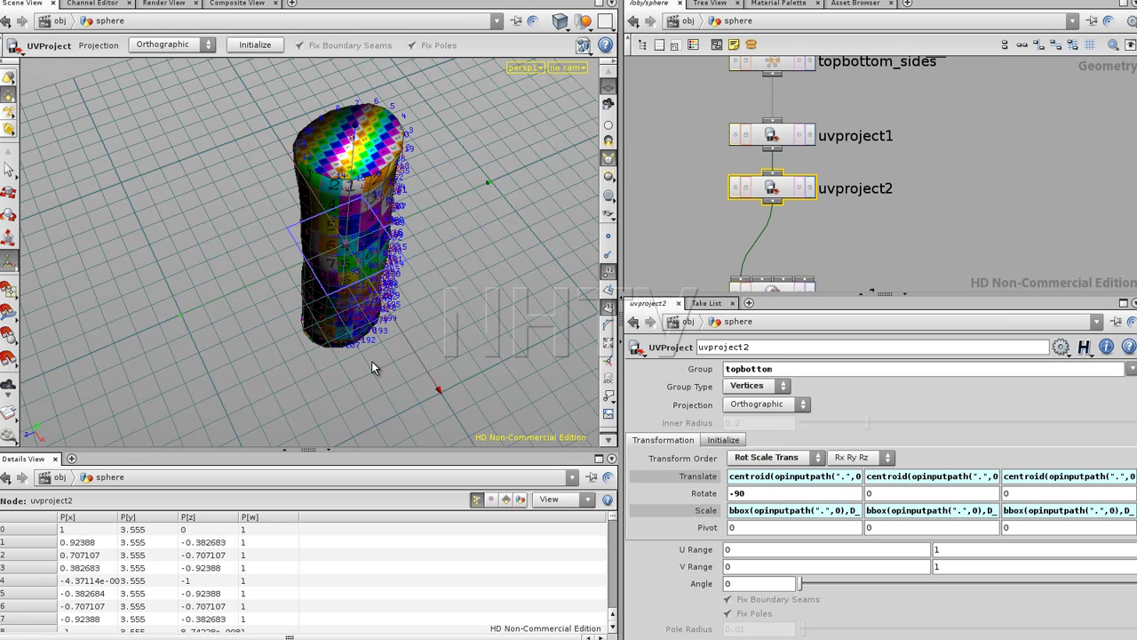
pyautogui.click(979, 218)
pyautogui.moveTo(937, 208); pyautogui.dragTo(983, 56, button='middle')
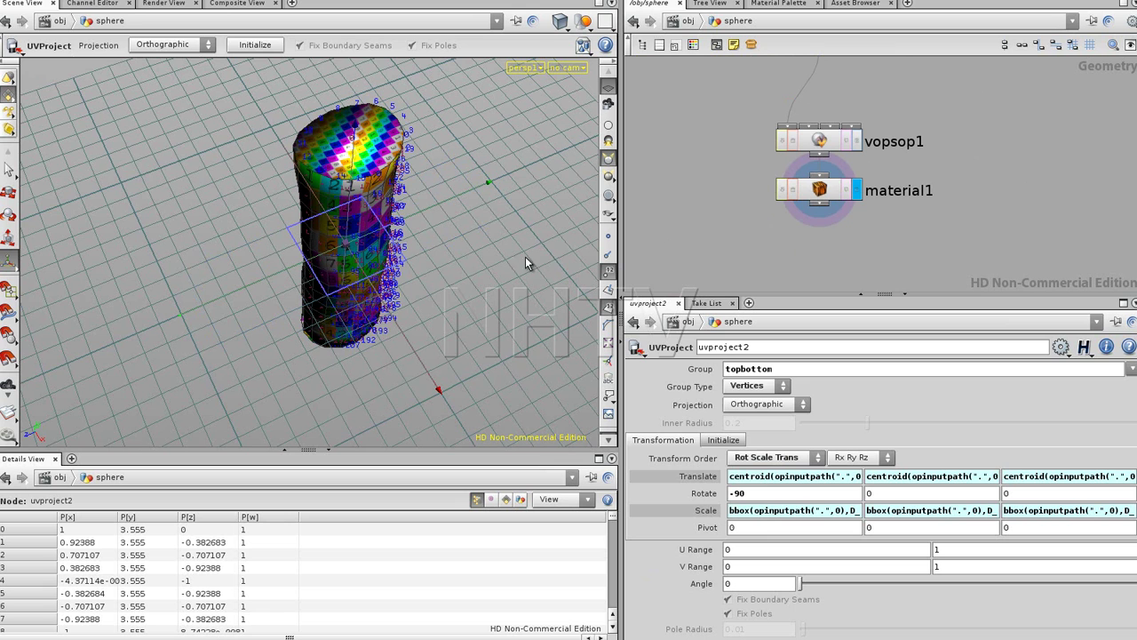
# - Inspect the texture across the whole tube, comparing the sides with the caps from several angles
pyautogui.keyDown('alt'); pyautogui.moveTo(416, 273); pyautogui.dragTo(409, 234); pyautogui.keyUp('alt')
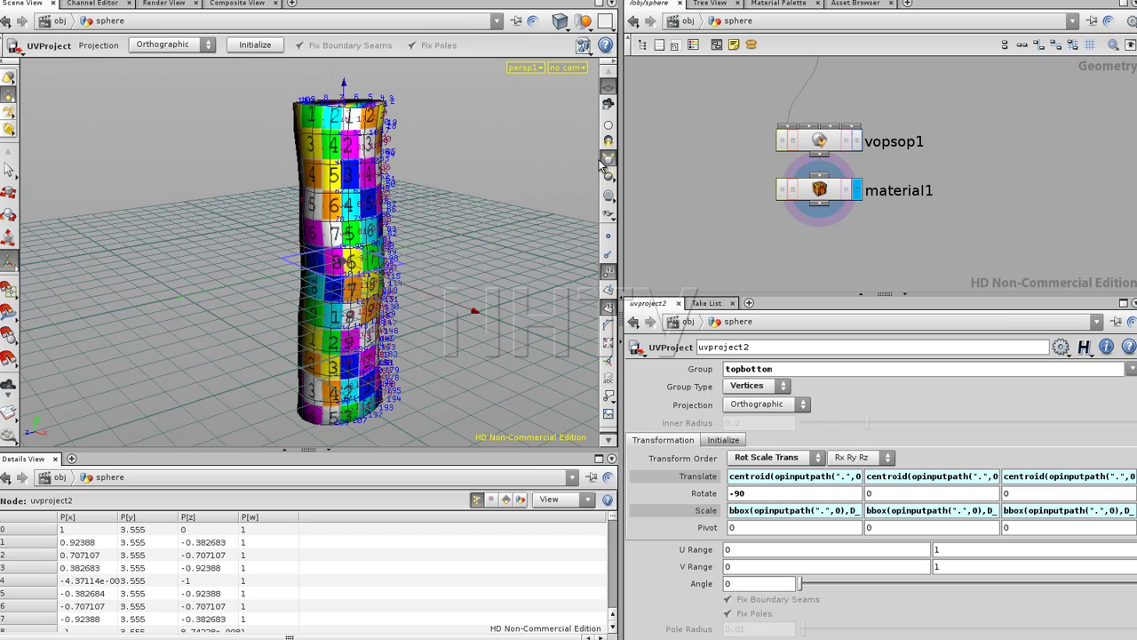
pyautogui.press('Escape')
pyautogui.moveTo(275, 180); pyautogui.dragTo(296, 273)
pyautogui.moveTo(296, 273); pyautogui.dragTo(388, 222, button='right')
pyautogui.moveTo(315, 273); pyautogui.dragTo(311, 212)
pyautogui.moveTo(311, 211); pyautogui.dragTo(256, 239, button='right')
pyautogui.moveTo(257, 239); pyautogui.dragTo(302, 244)
pyautogui.press('Return')
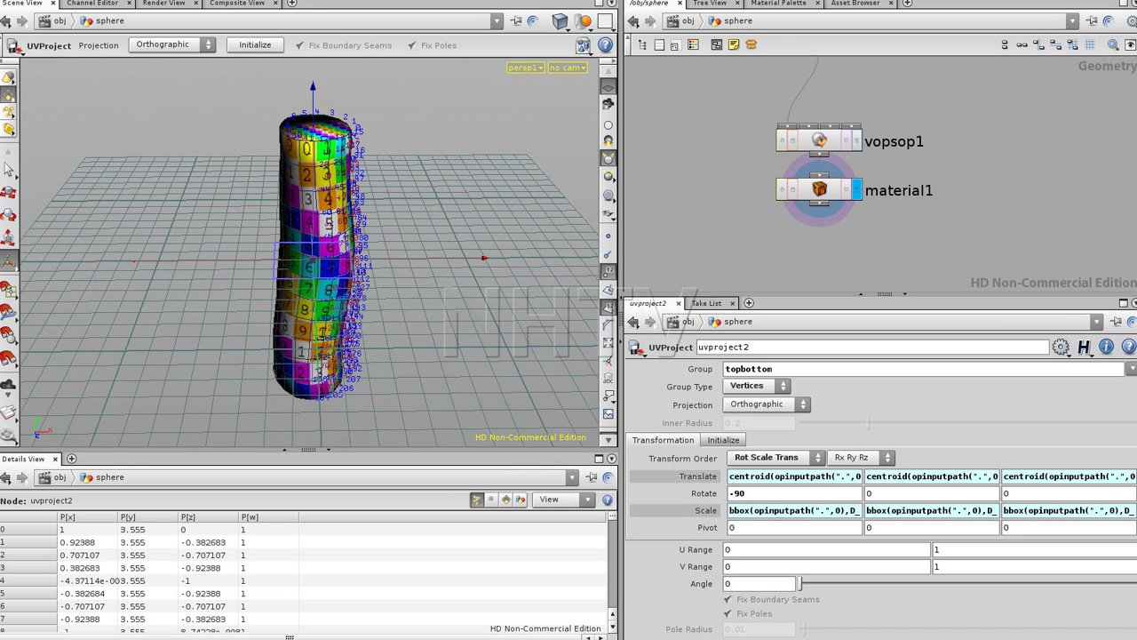